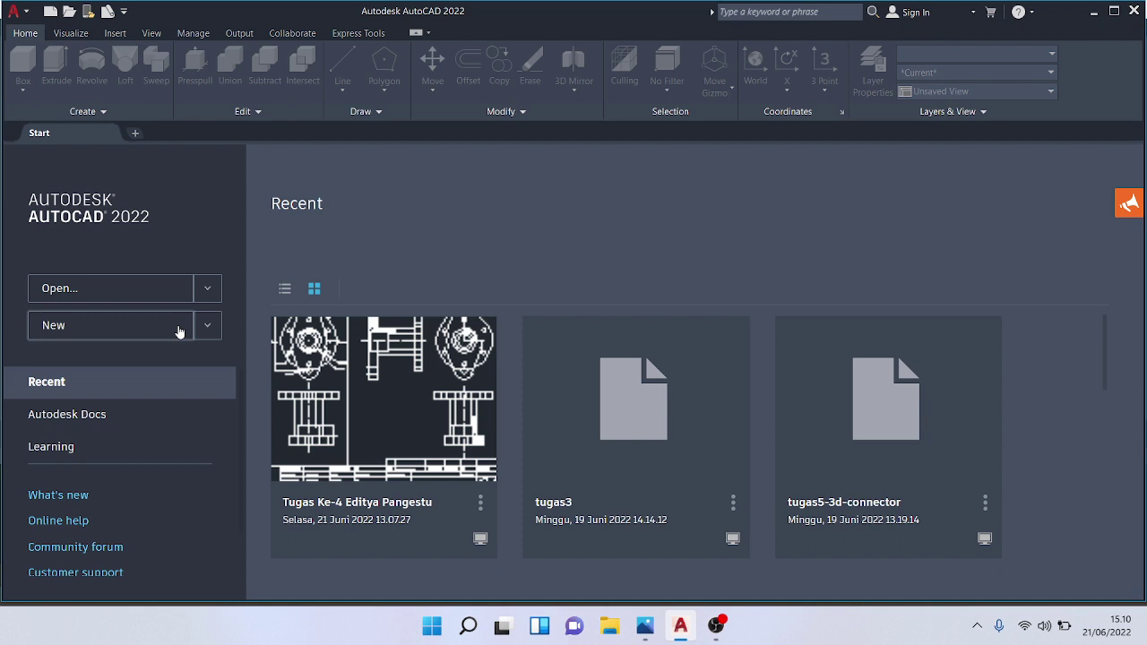
Step: Create a new drawing and look at the connector reference image in Photos before returning to AutoCAD
click(179, 331)
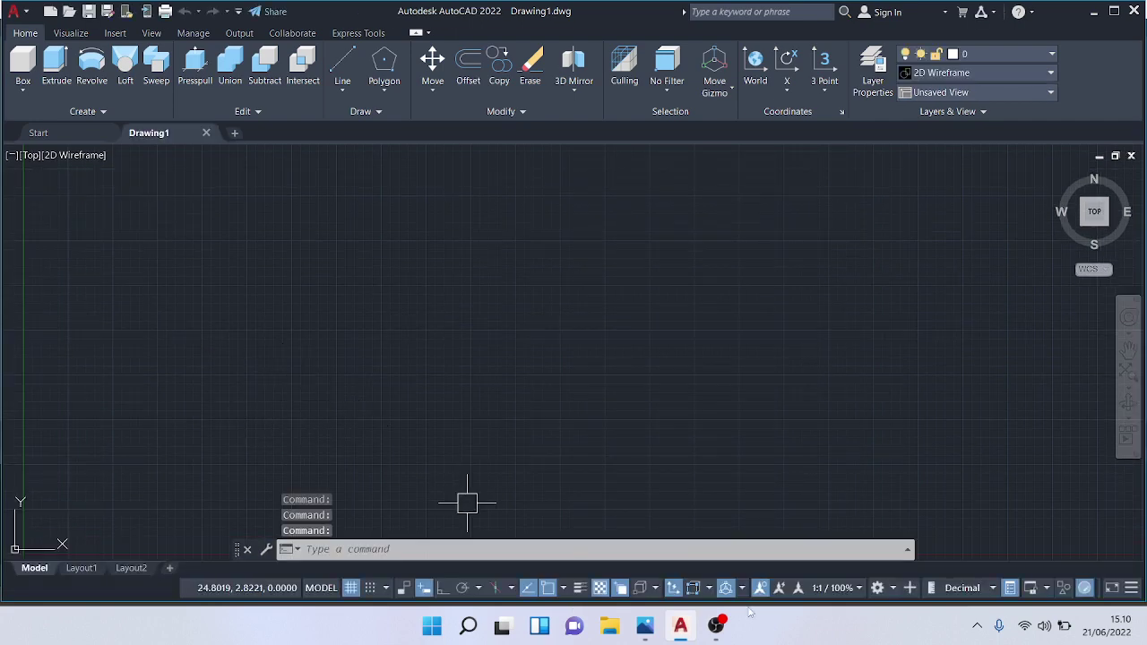
click(646, 626)
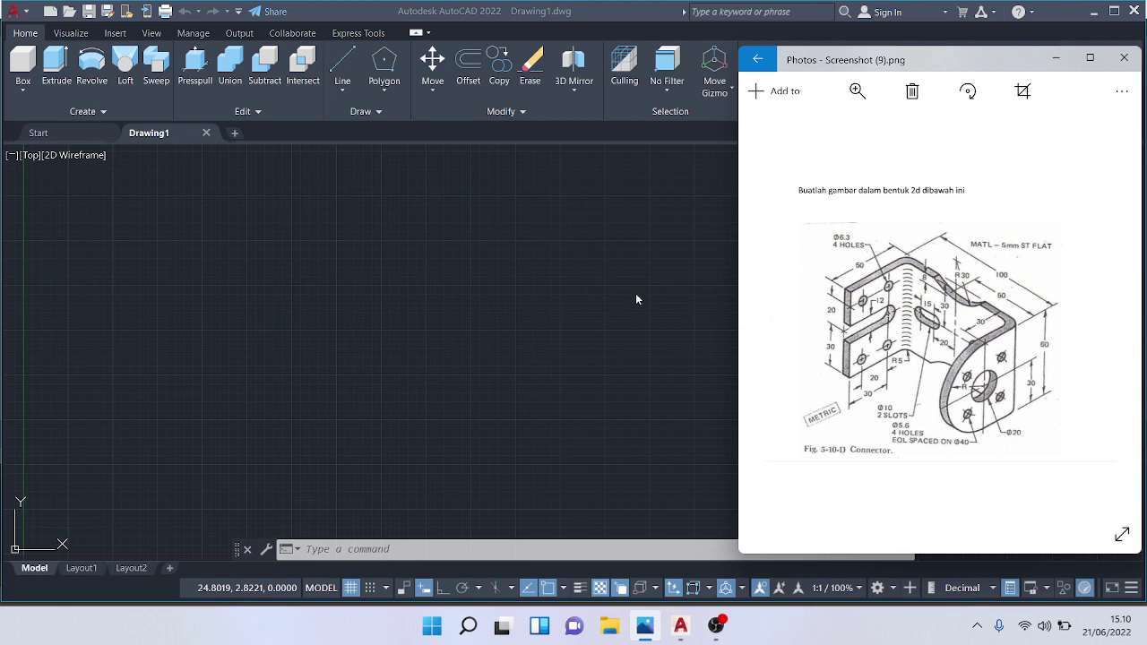
click(571, 307)
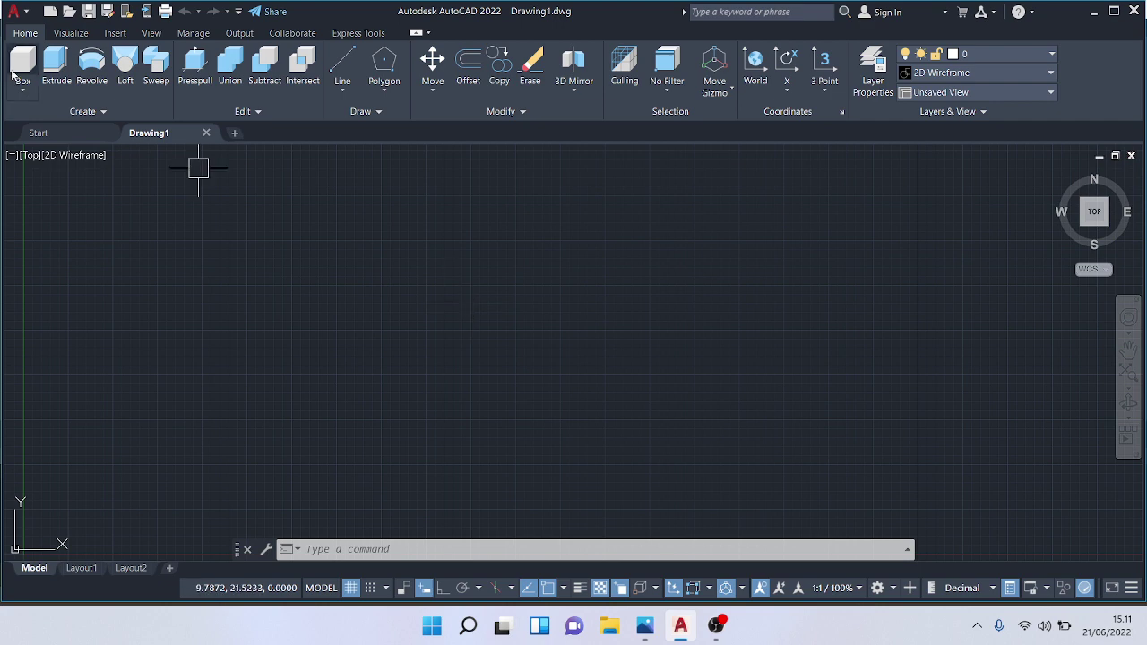
Step: With Ortho on, draw a 100-unit horizontal line to the right and a 60-unit vertical line down from its end
click(343, 76)
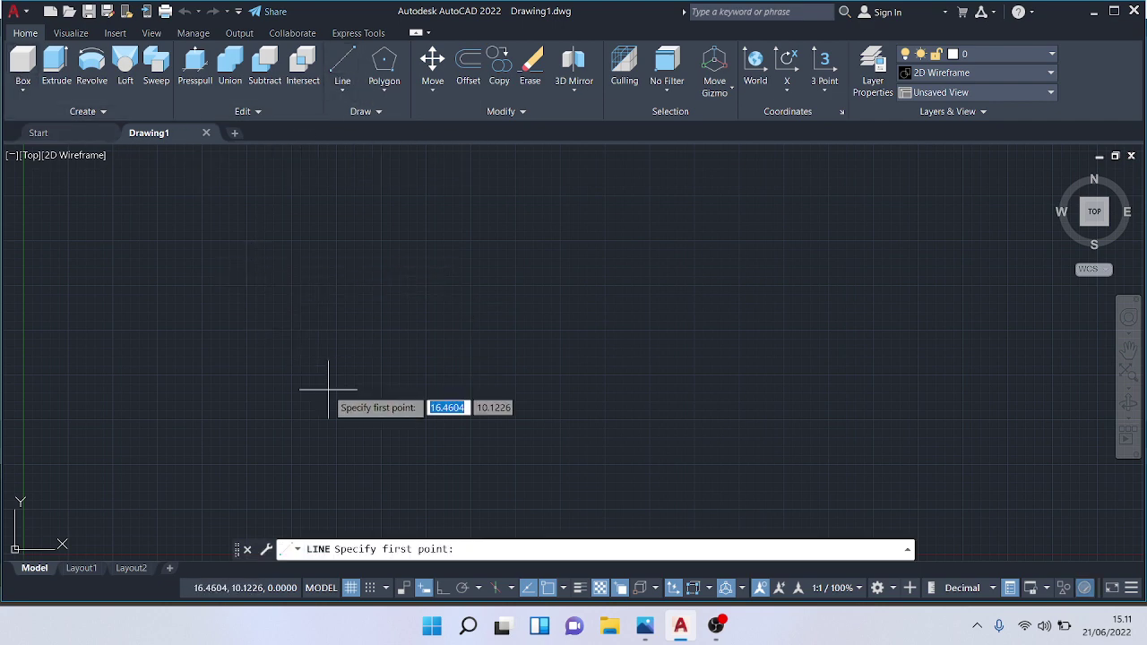
click(443, 588)
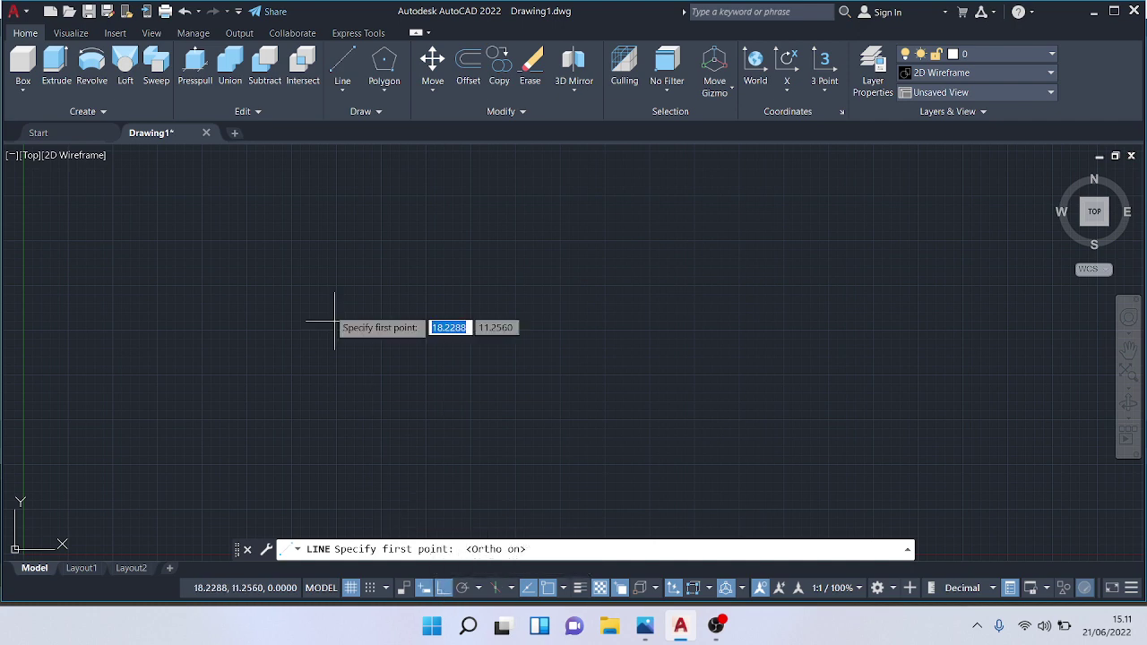
click(225, 250)
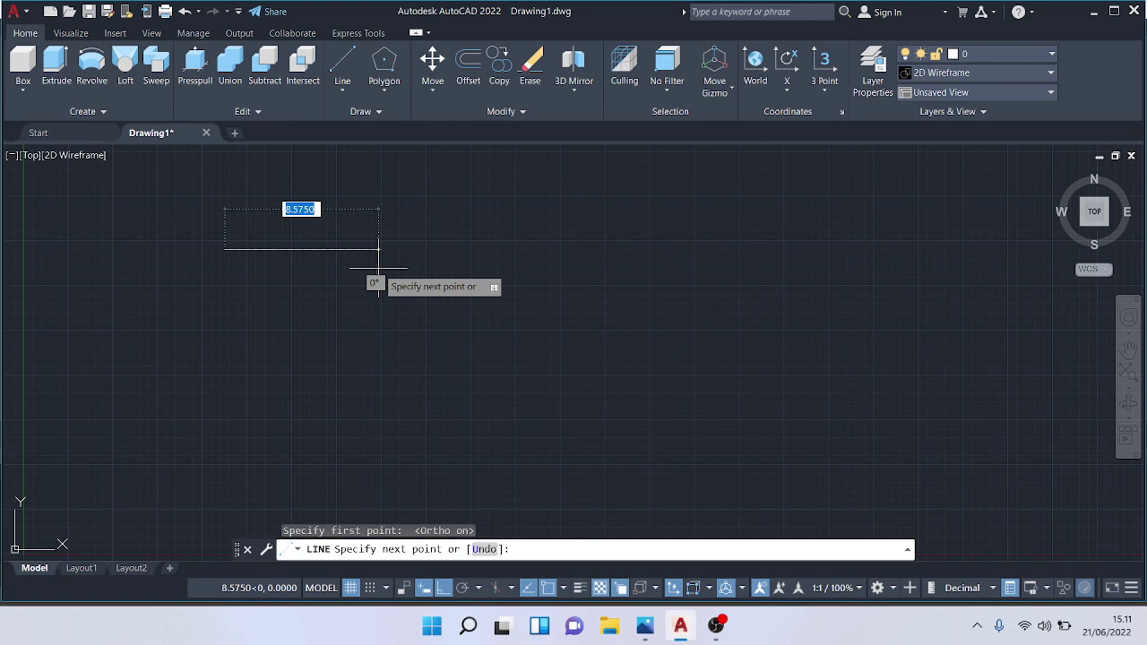
text(100)
key(Return)
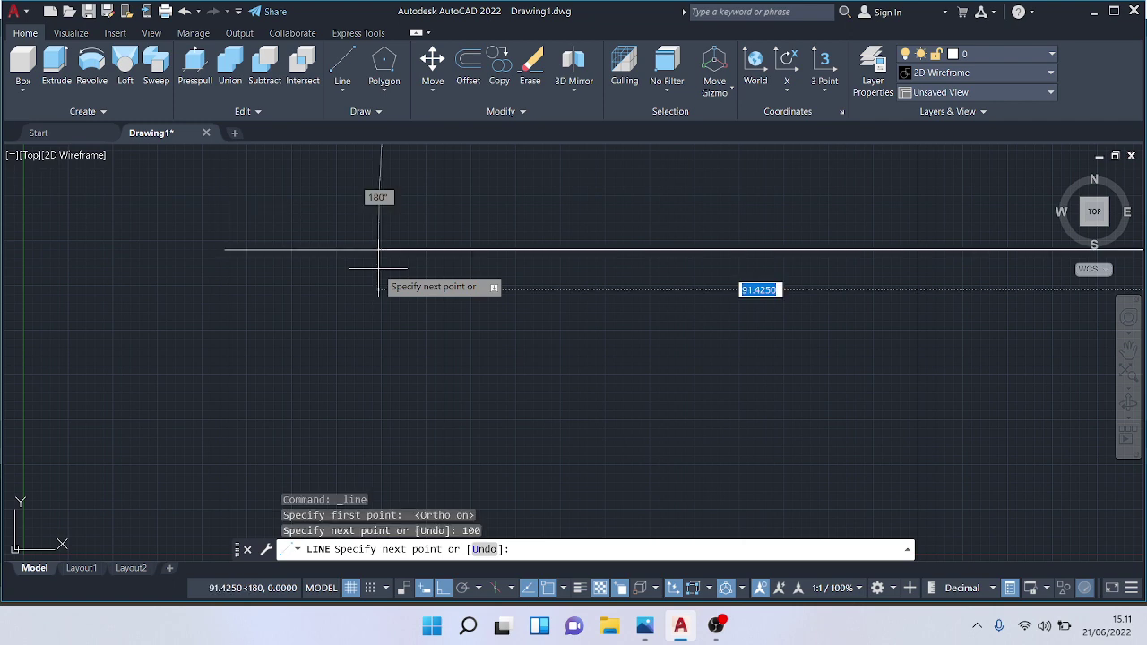
scroll(379, 267, down, 3)
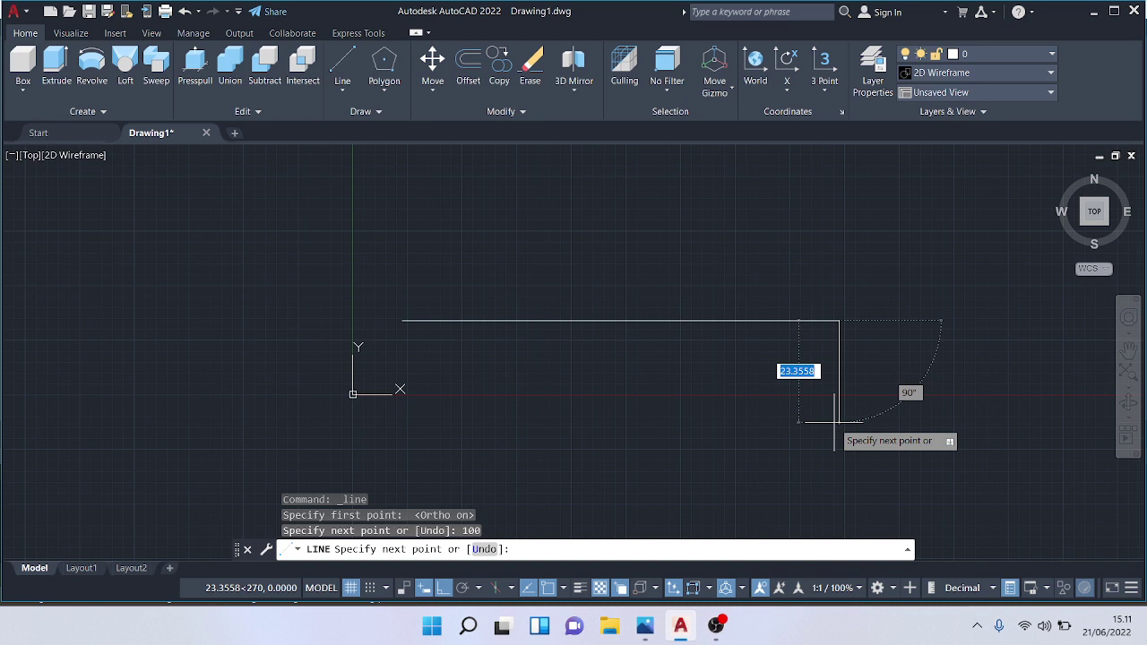
text(60)
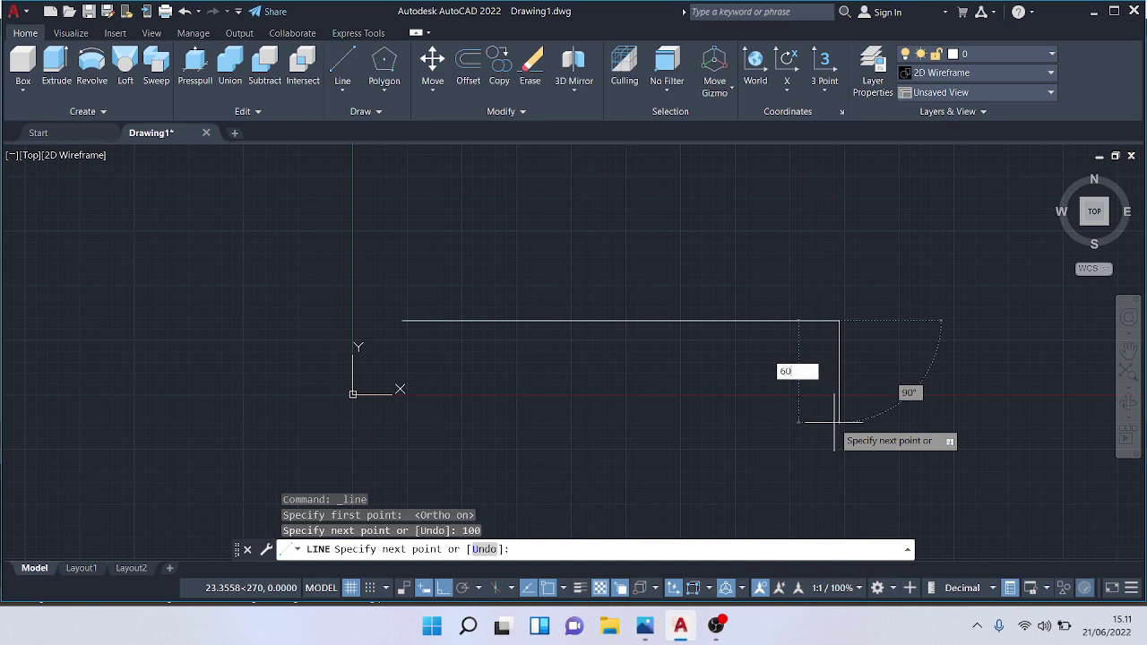
key(Return)
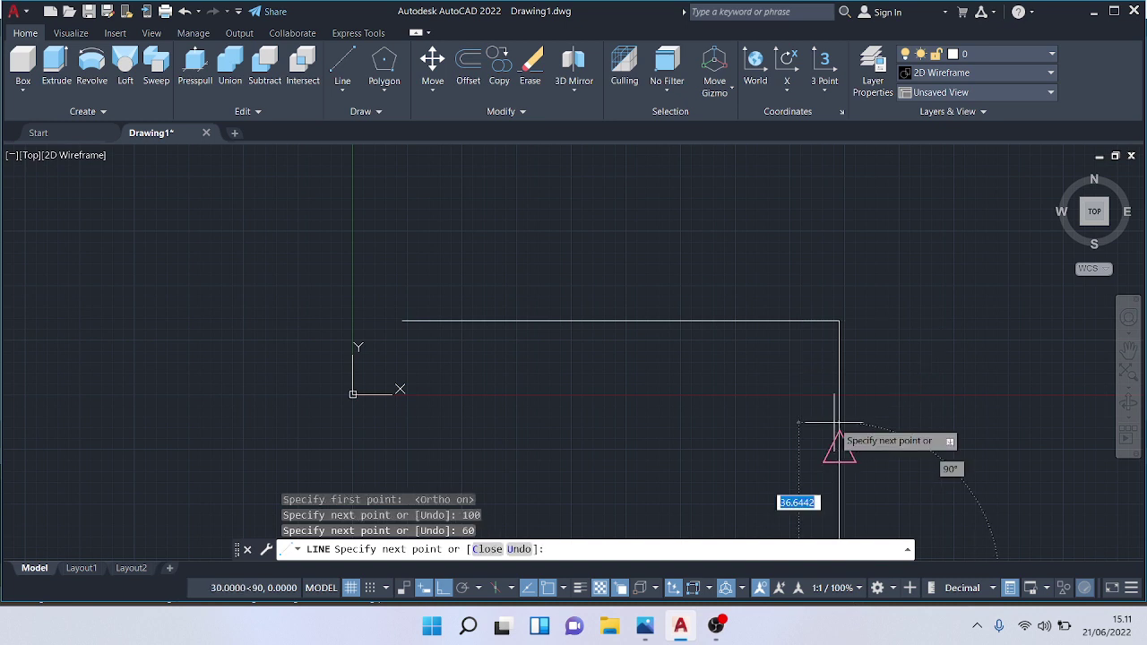
Step: Complete the rectangle with a 100-unit bottom edge to the left and a vertical line up to the starting corner
middle_drag(548, 293, 545, 256)
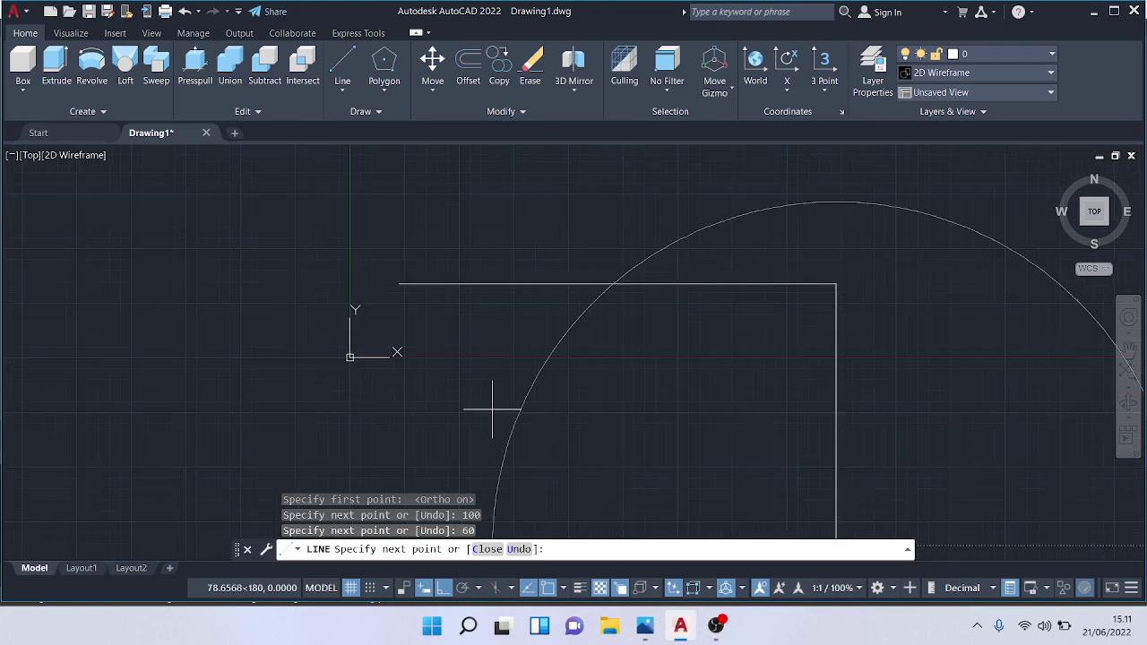
middle_drag(492, 409, 495, 389)
mouse_move(567, 269)
middle_down()
mouse_move(564, 302)
mouse_move(585, 266)
middle_up()
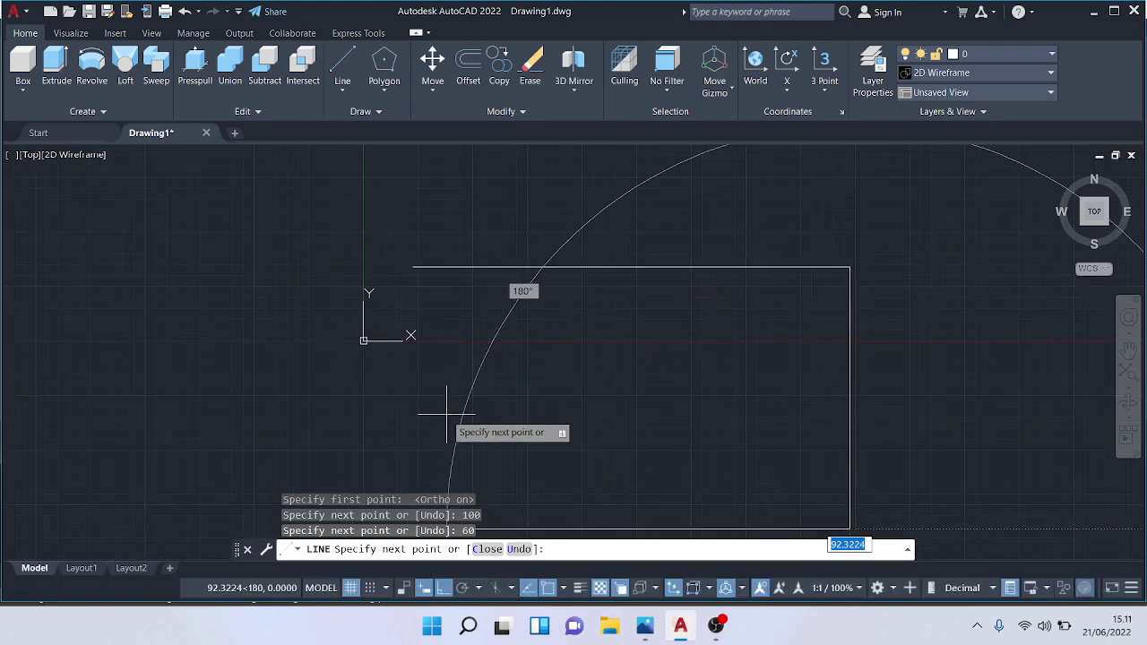
text(100)
key(Return)
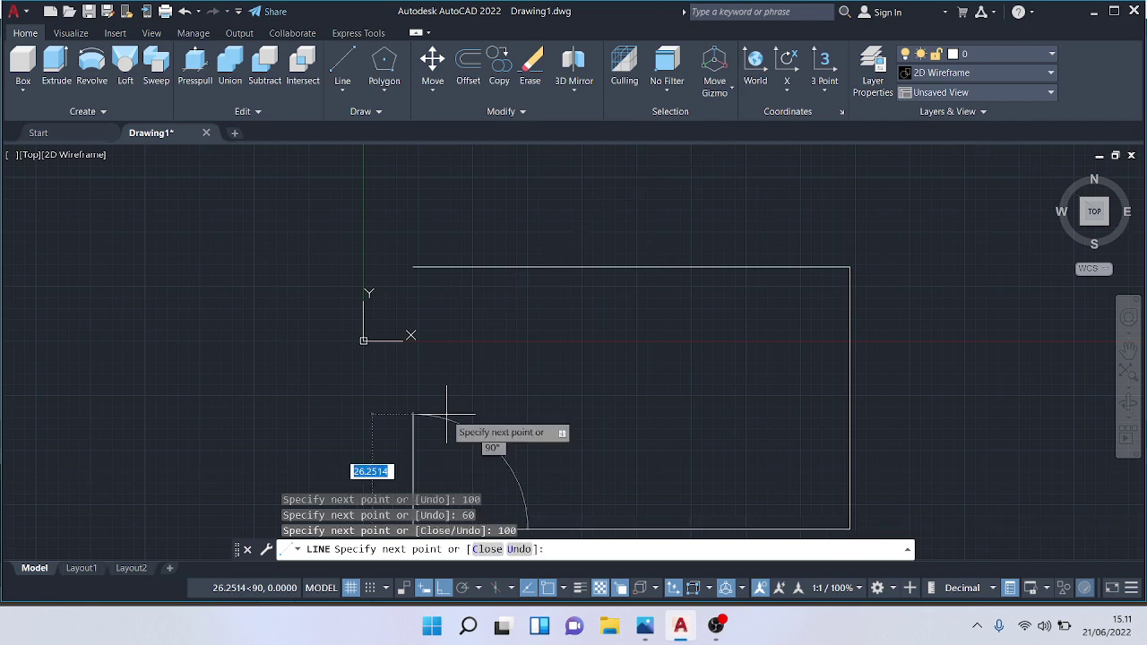
click(412, 267)
key(Escape)
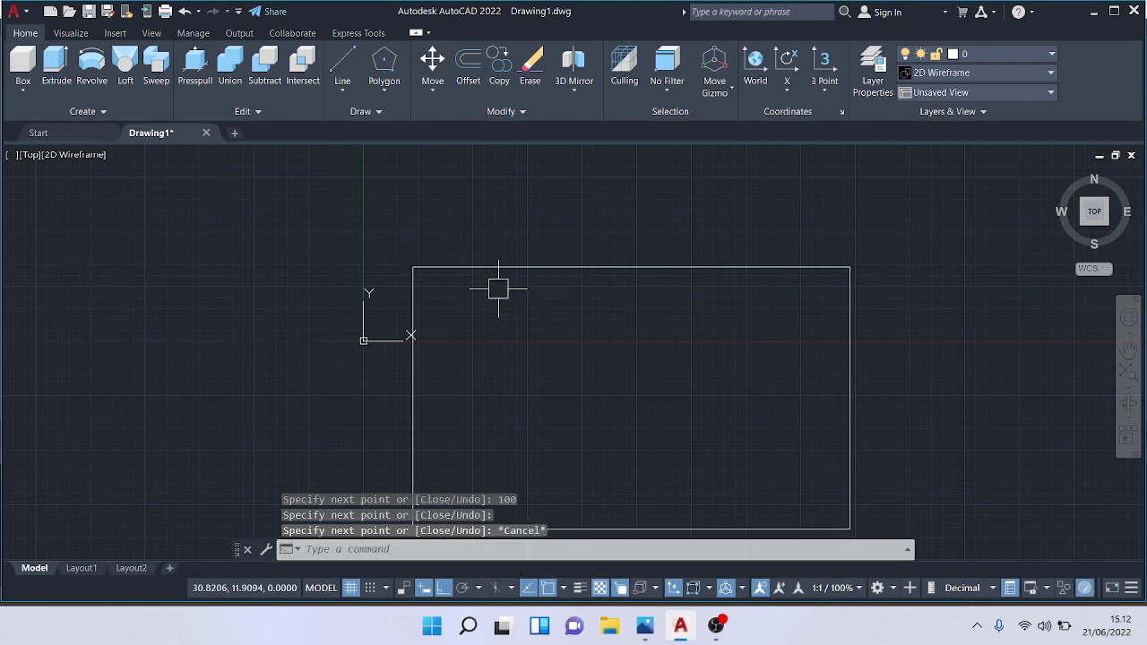
Step: Try to move the rectangle's four lines using the midpoint of the top edge as base point
click(525, 266)
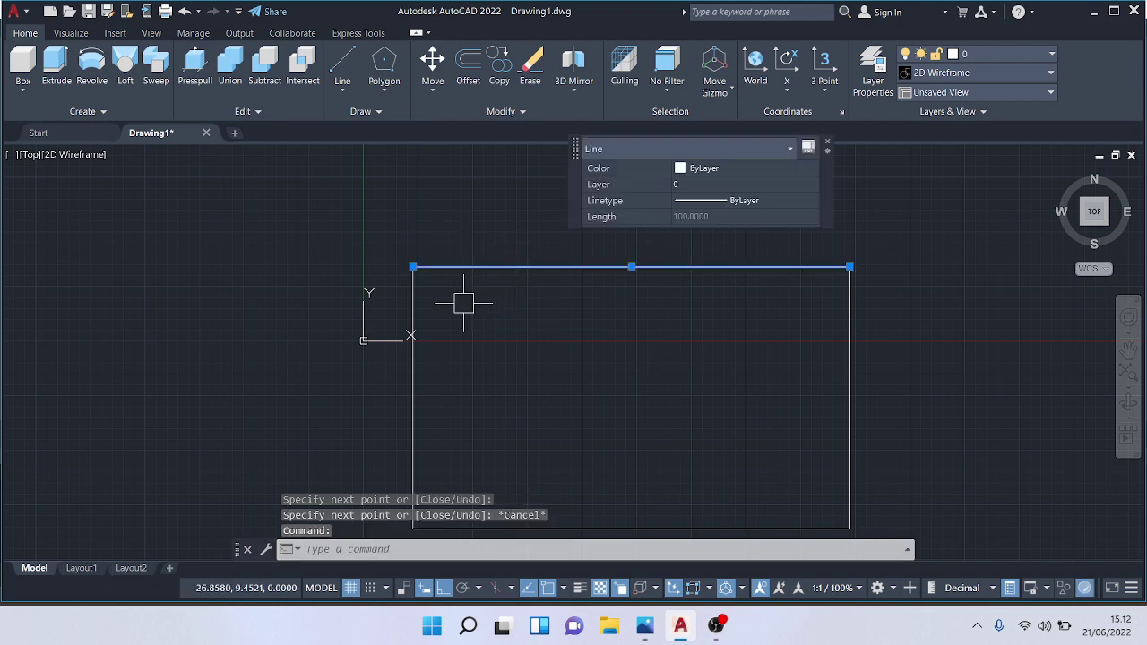
click(411, 316)
click(849, 355)
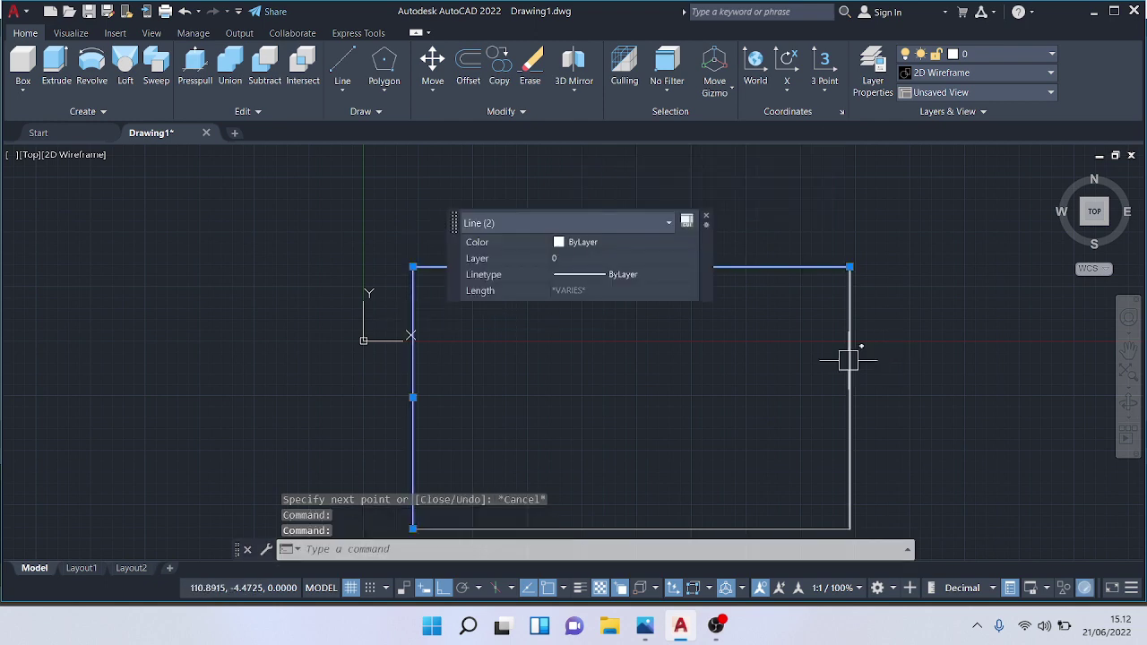
click(721, 528)
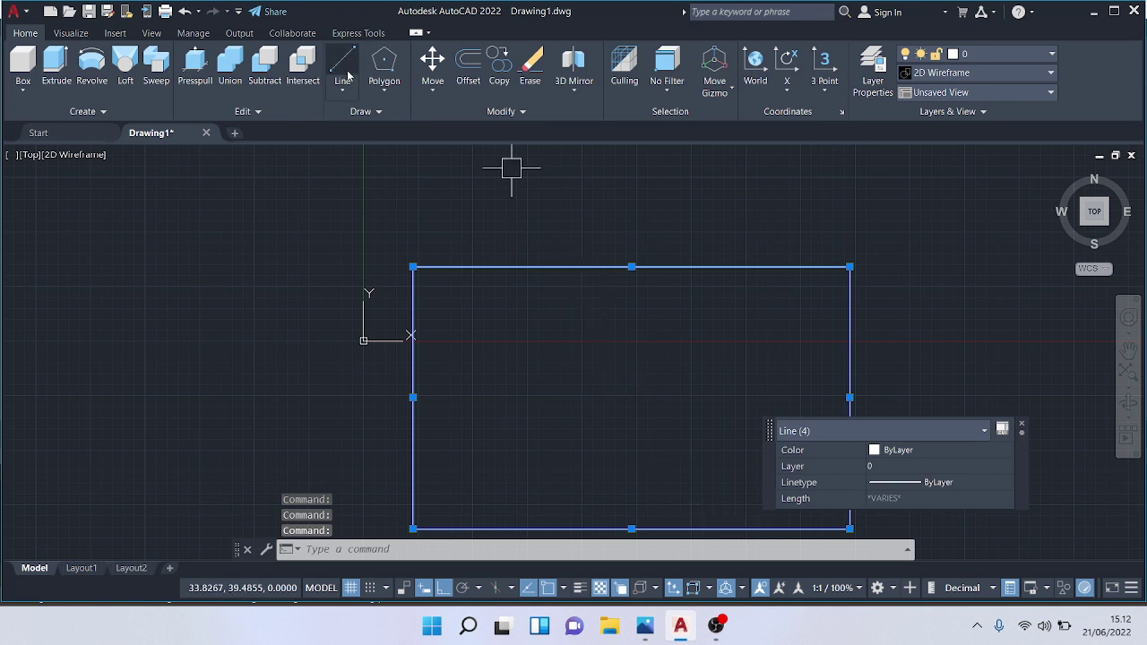
click(432, 64)
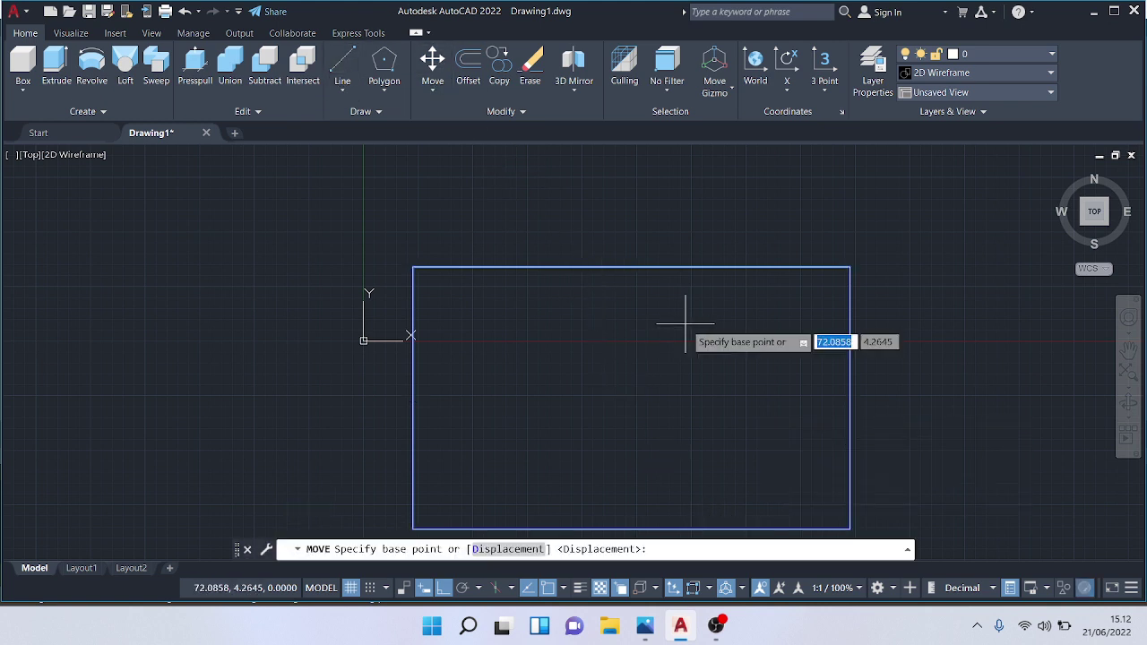
right_click(680, 266)
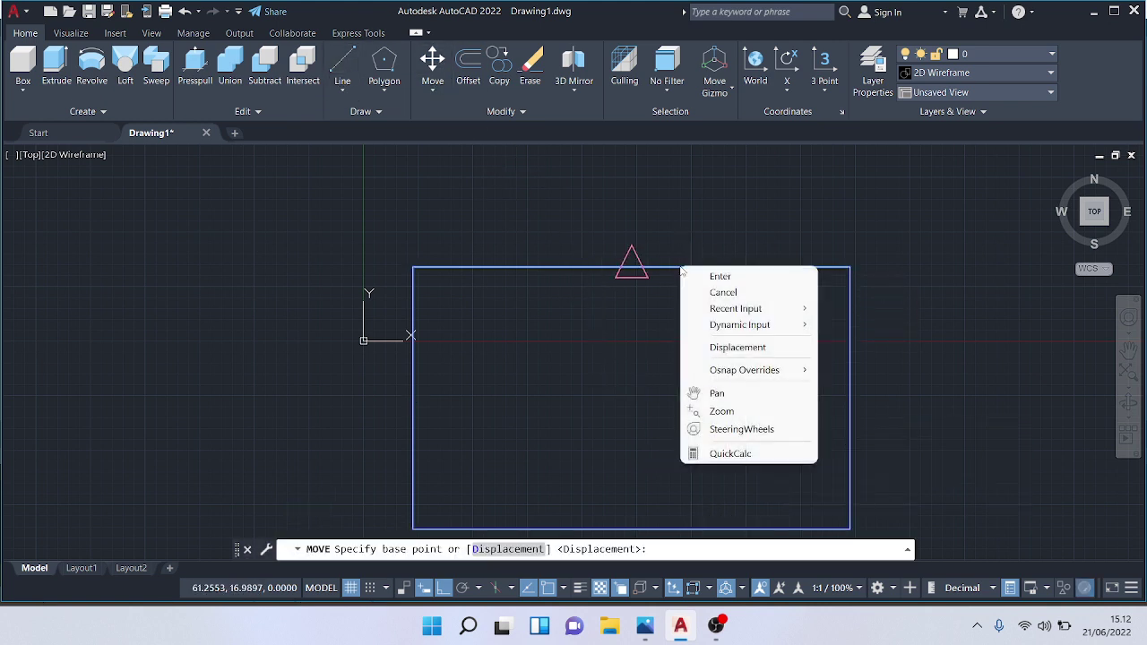
click(646, 271)
click(638, 261)
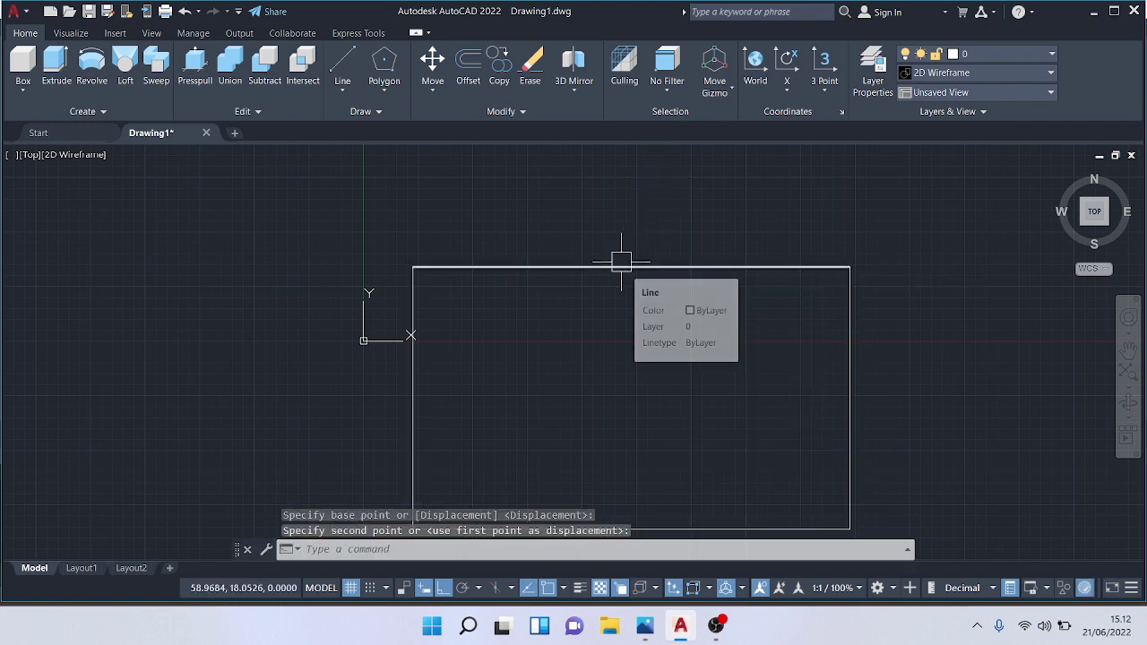
Step: Move the whole rectangle straight up from its top edge's midpoint so that it lies just above the X axis
click(372, 221)
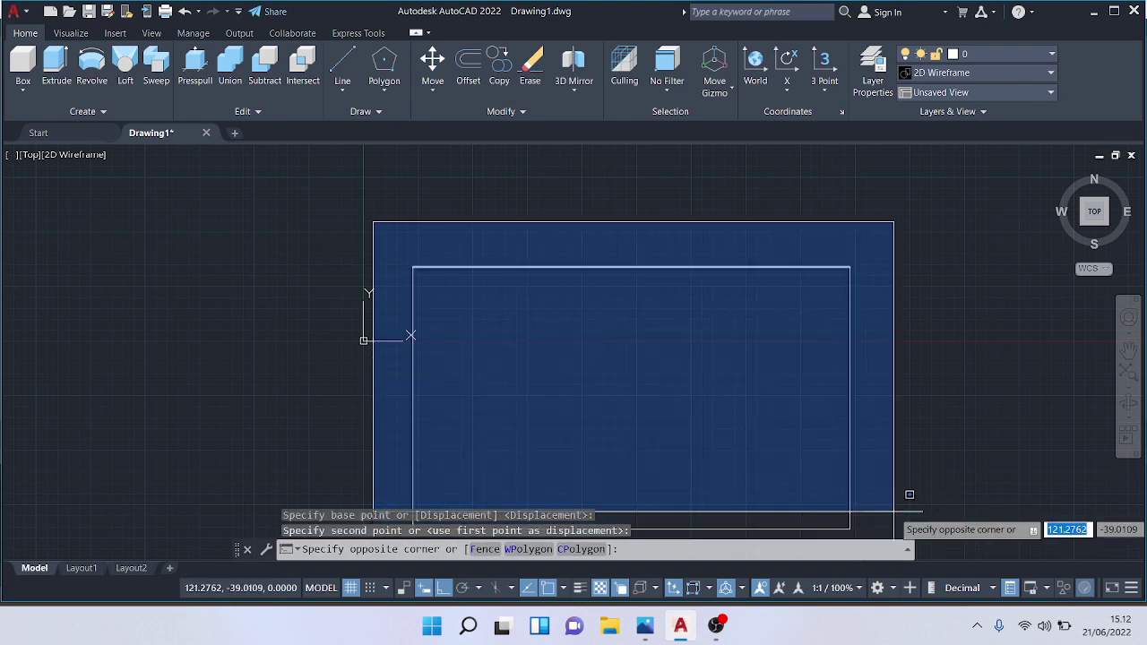
click(913, 518)
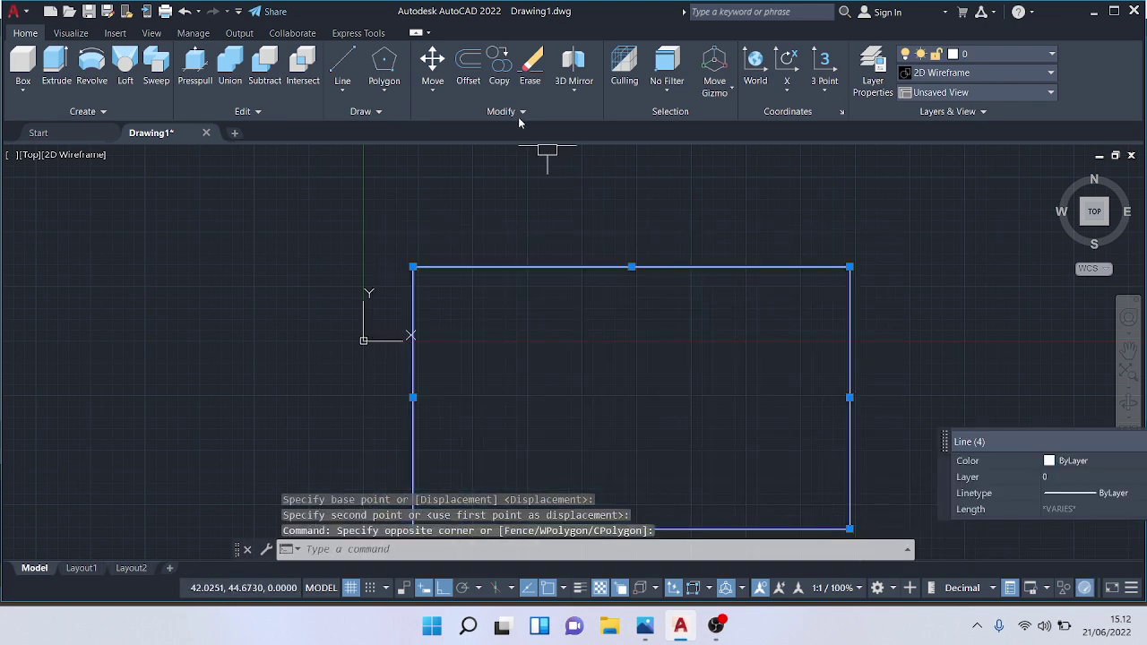
click(431, 59)
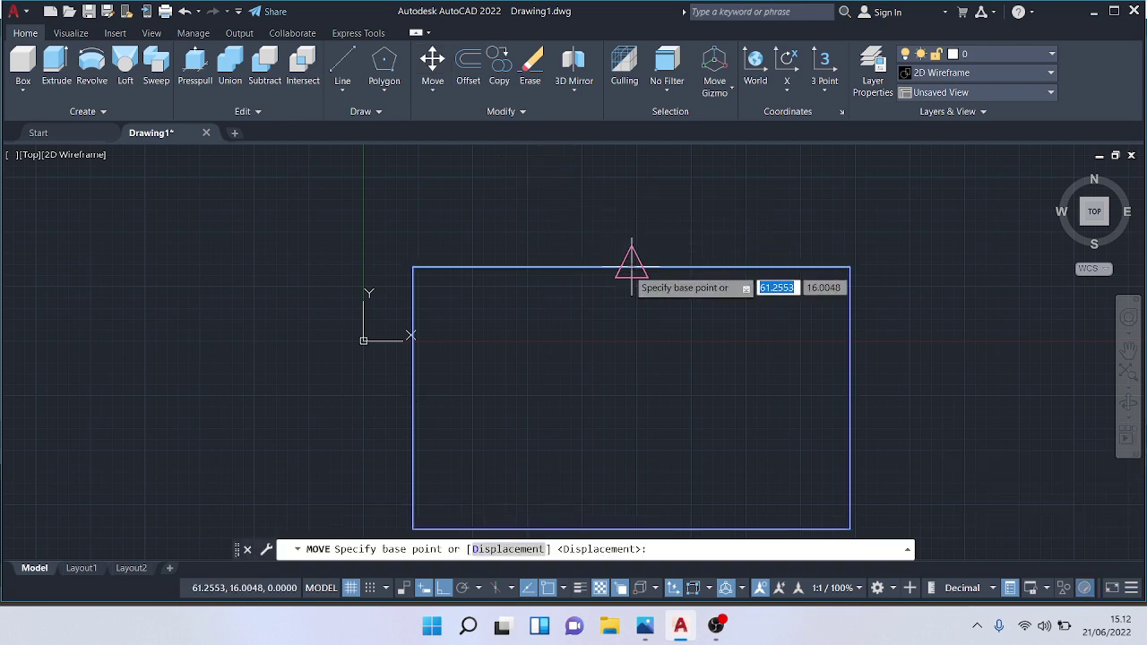
click(632, 265)
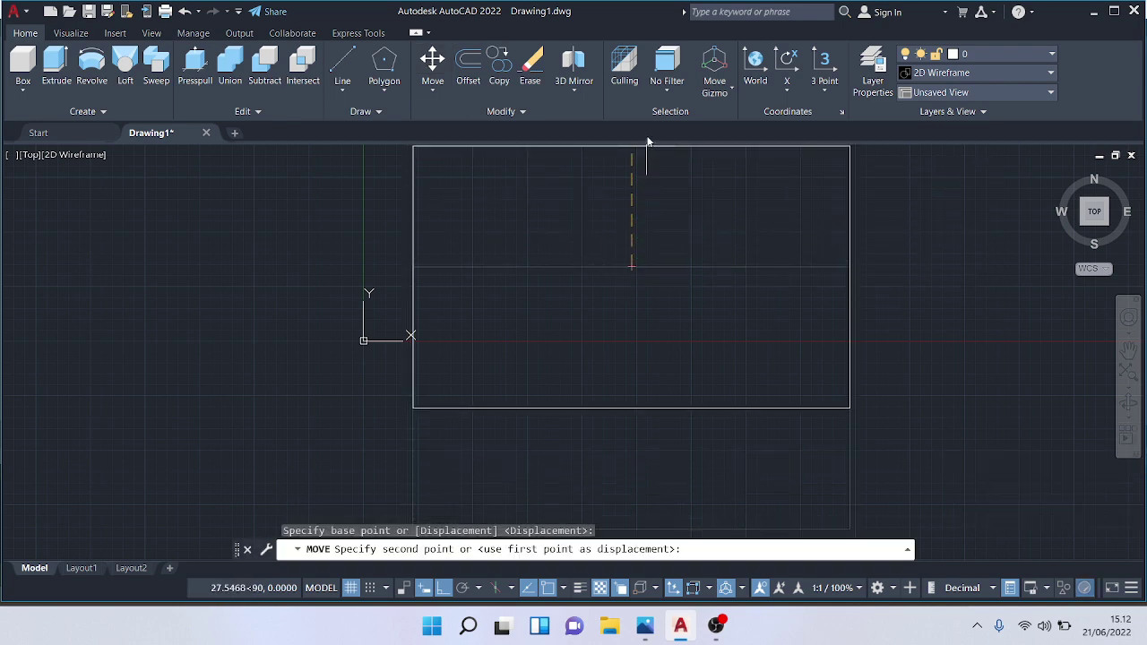
middle_drag(632, 238, 621, 306)
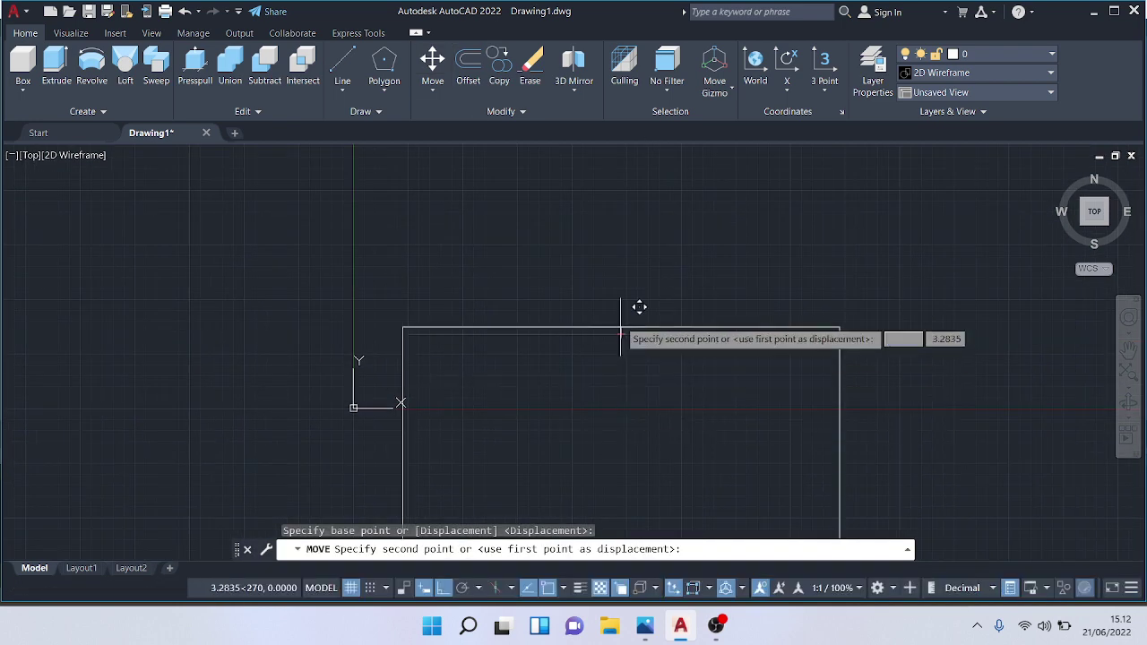
middle_drag(640, 159, 640, 222)
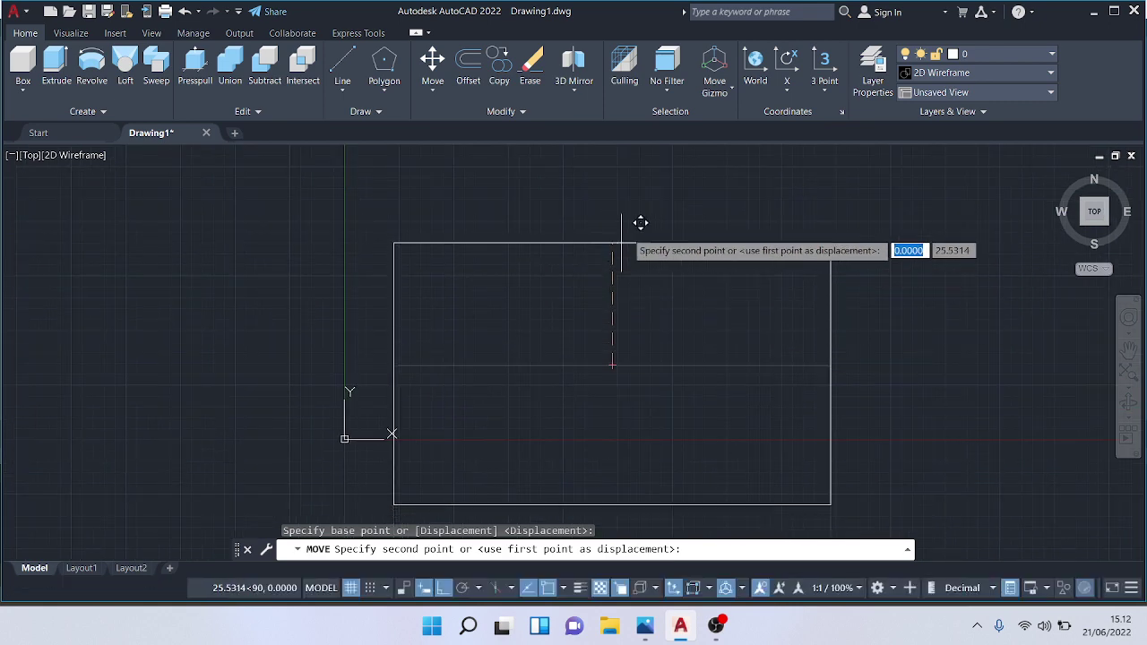
middle_drag(661, 153, 595, 188)
scroll(571, 304, up, 2)
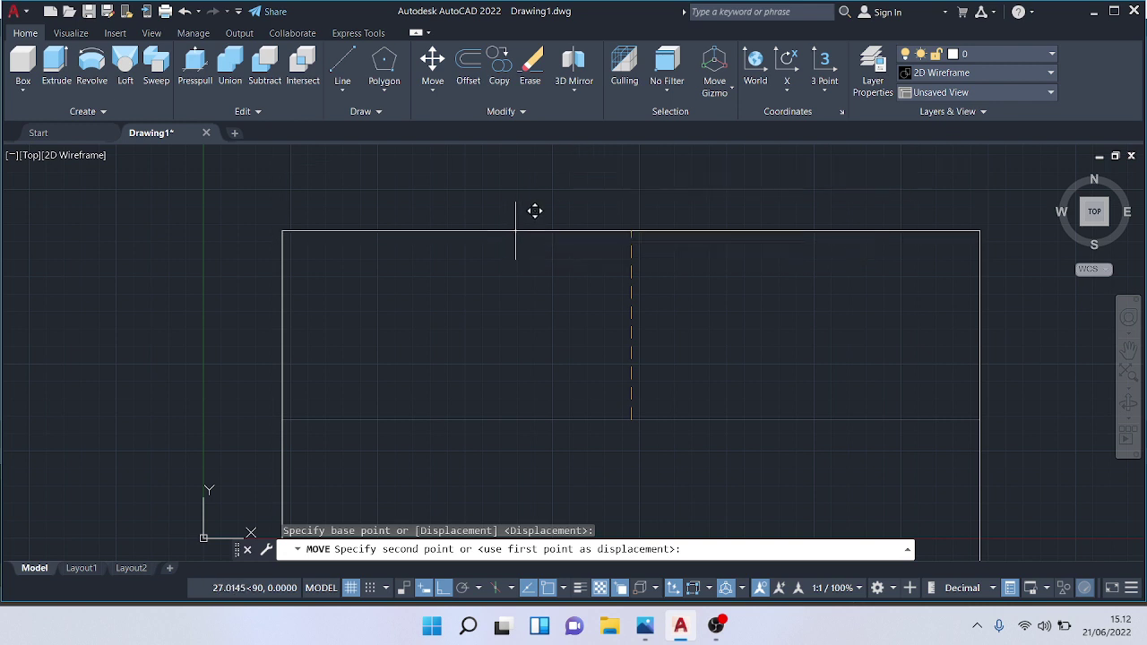
middle_drag(532, 212, 509, 156)
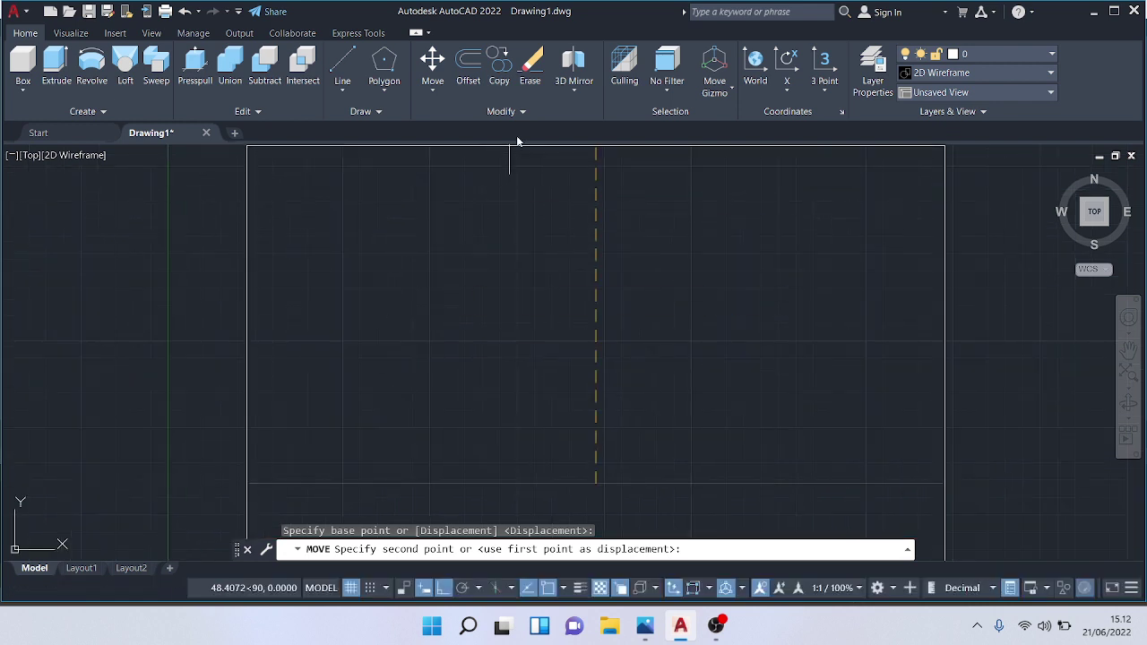
scroll(543, 166, down, 2)
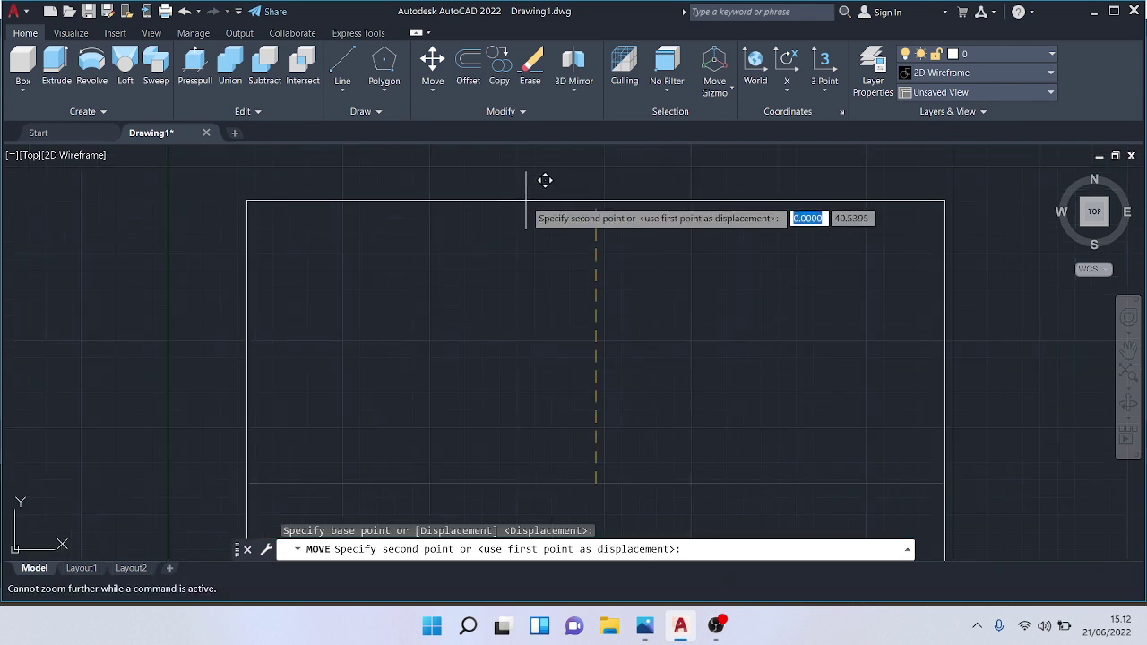
mouse_move(553, 169)
middle_down()
mouse_move(529, 200)
mouse_move(477, 183)
mouse_move(484, 170)
middle_up()
click(465, 174)
scroll(466, 175, down, 4)
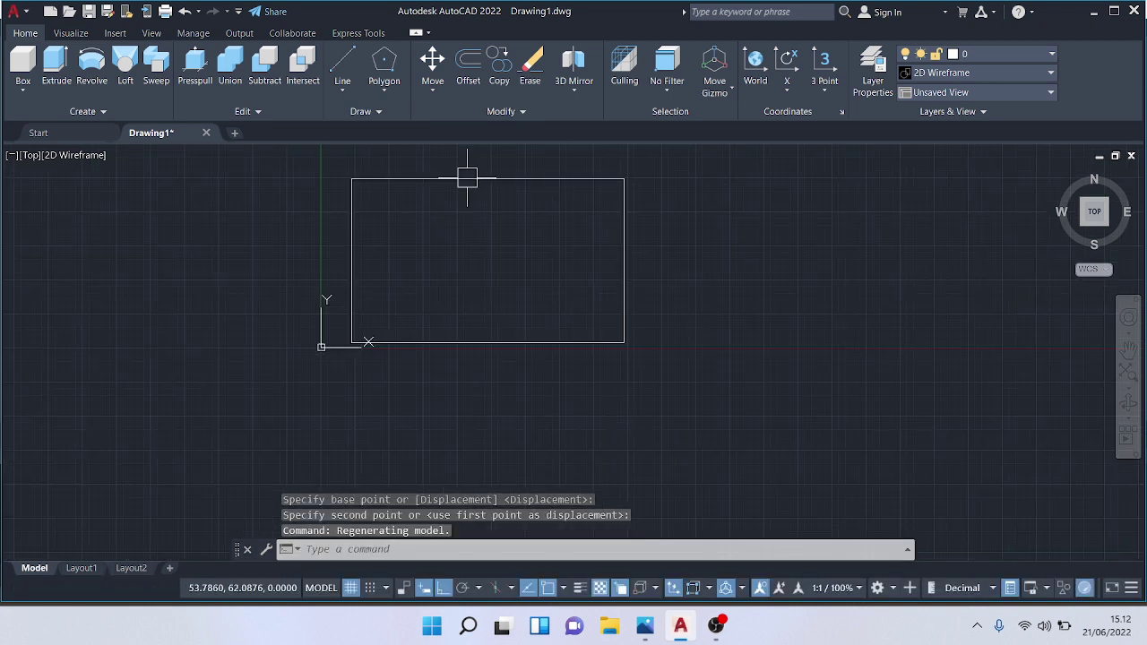
Step: Move the rectangle further straight up, well clear of the X axis, using its top edge's midpoint as base point
click(337, 158)
click(679, 384)
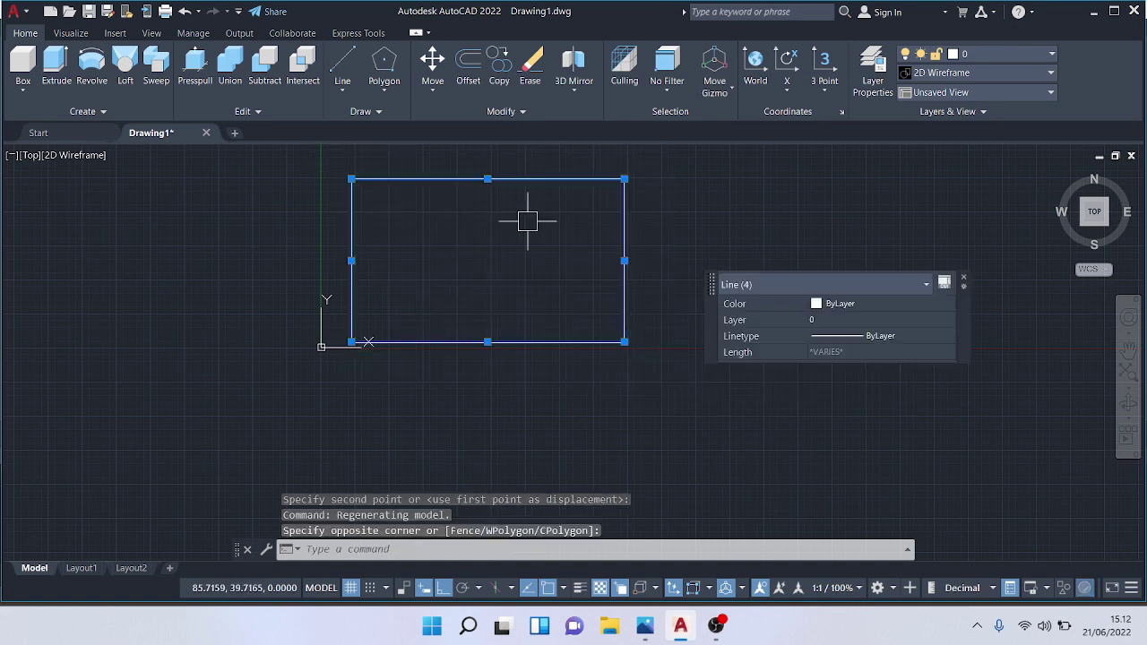
click(431, 61)
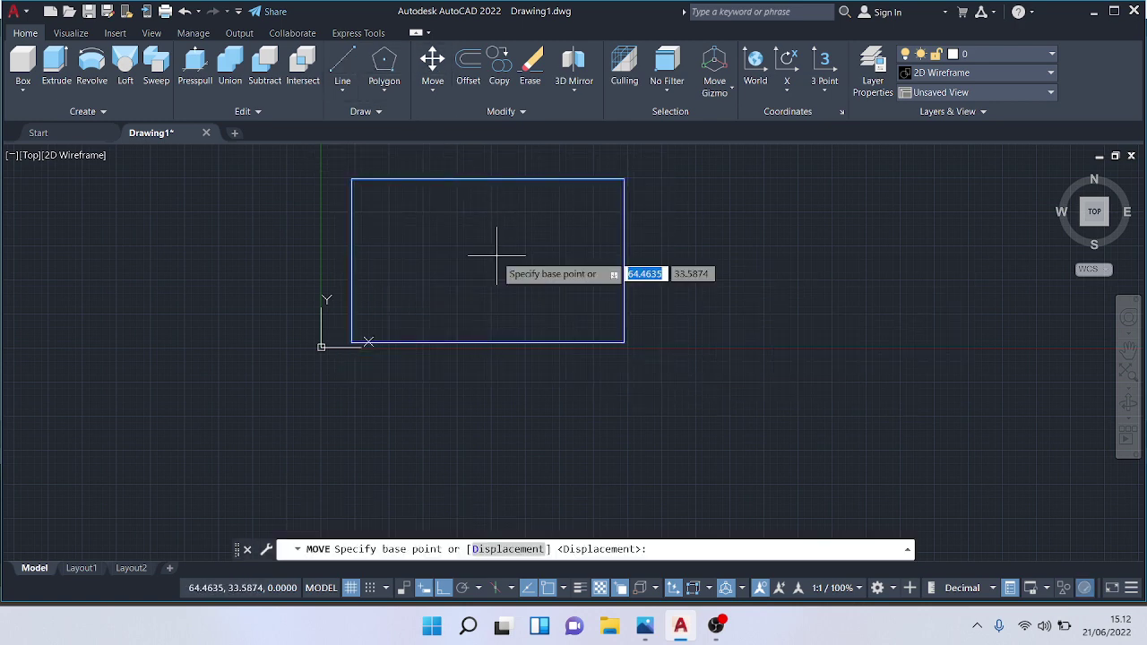
middle_drag(497, 262, 471, 466)
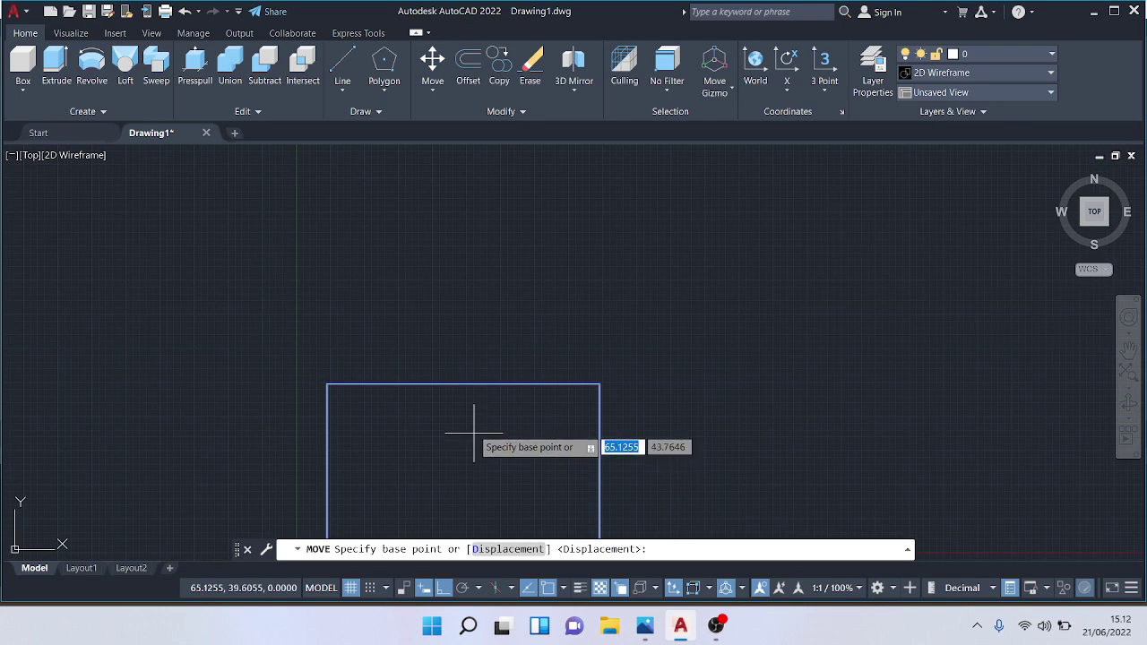
click(463, 384)
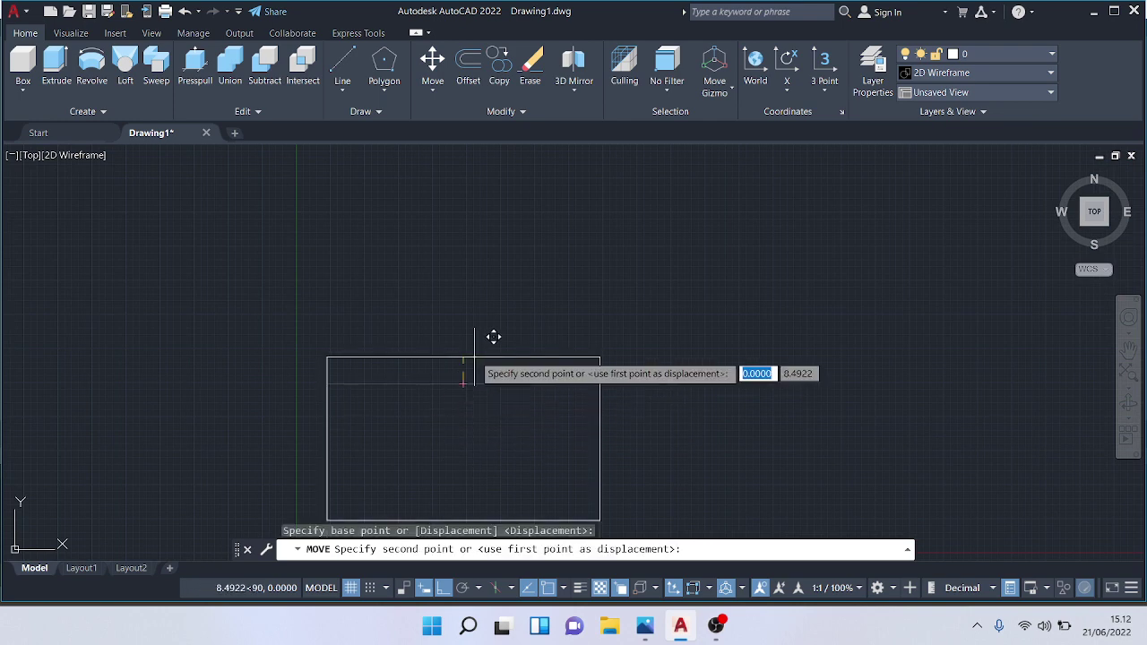
click(536, 259)
Step: Move the whole rectangle about 25.5 units horizontally to the right, using the midpoint of its right edge as base point
click(318, 228)
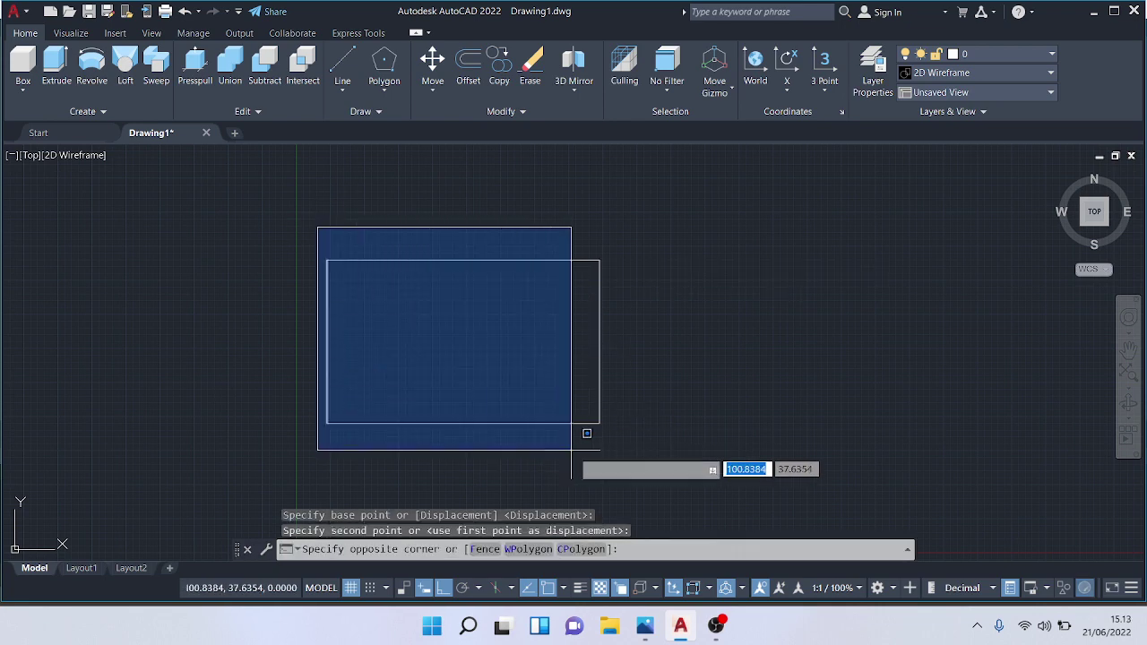
click(685, 470)
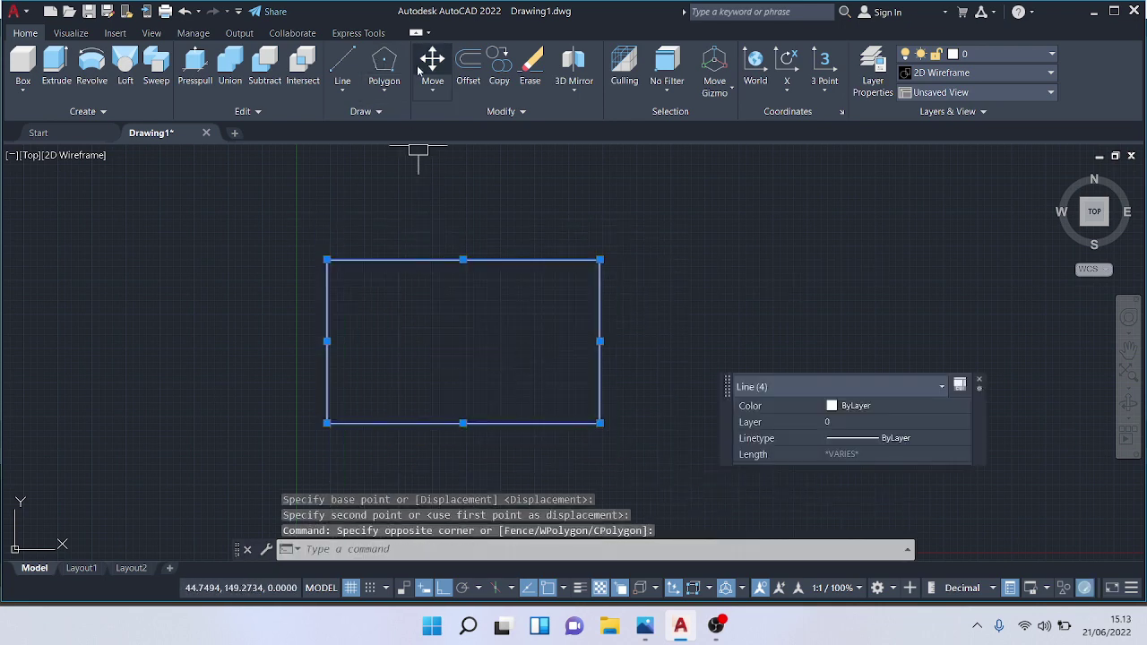
click(428, 65)
click(599, 339)
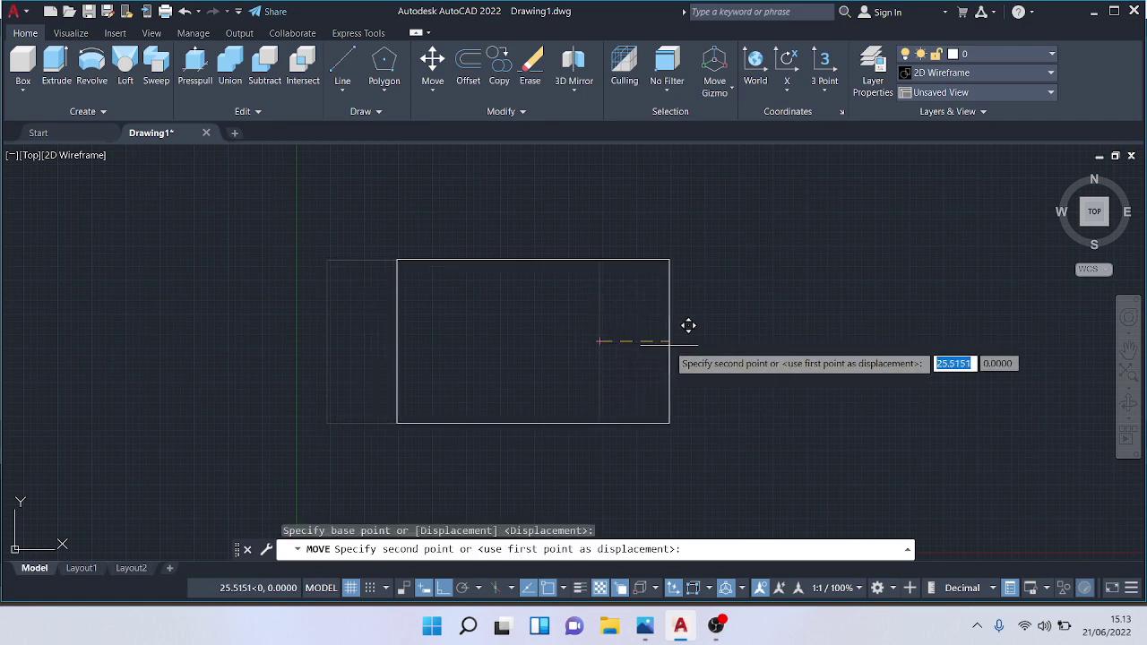
key(Escape)
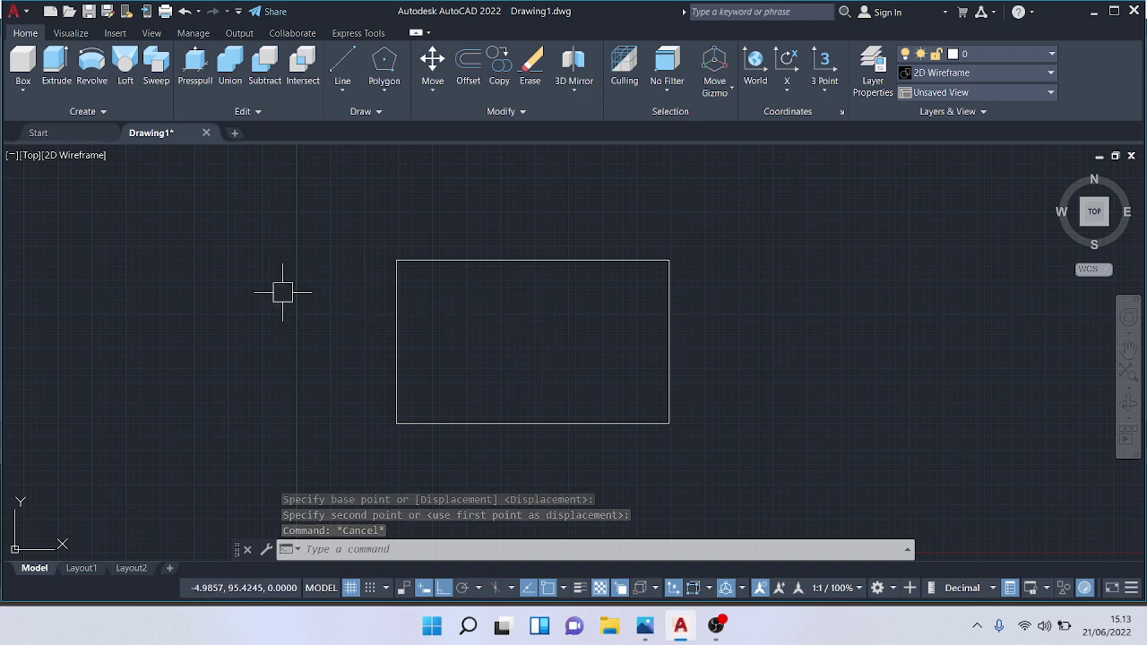
click(340, 62)
scroll(448, 238, up, 4)
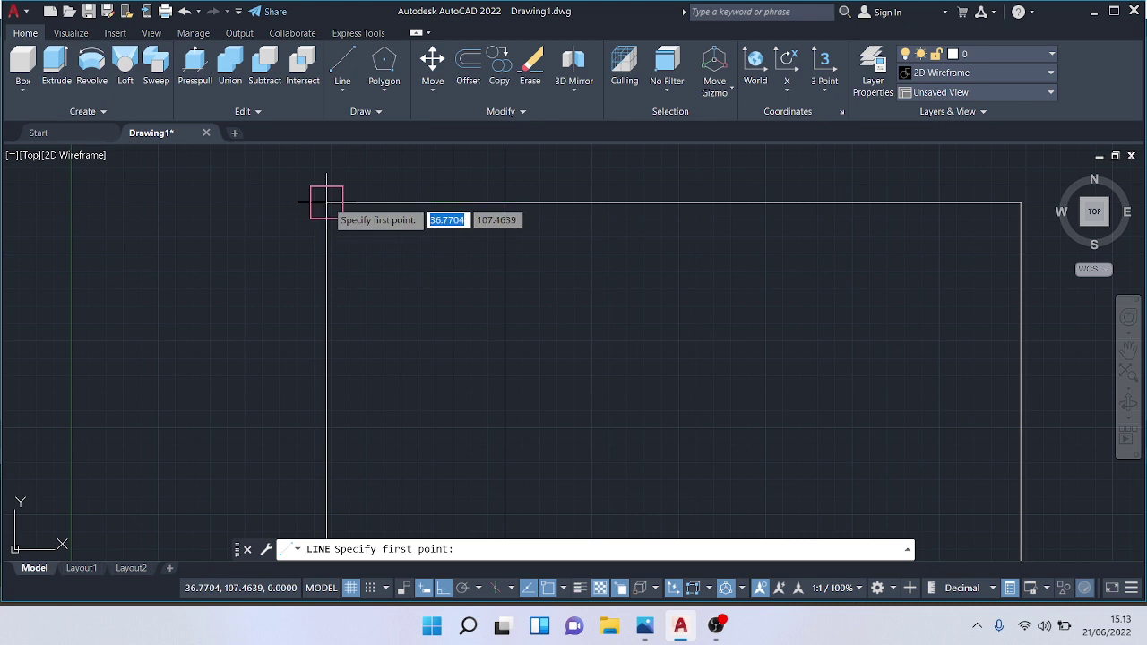
click(327, 203)
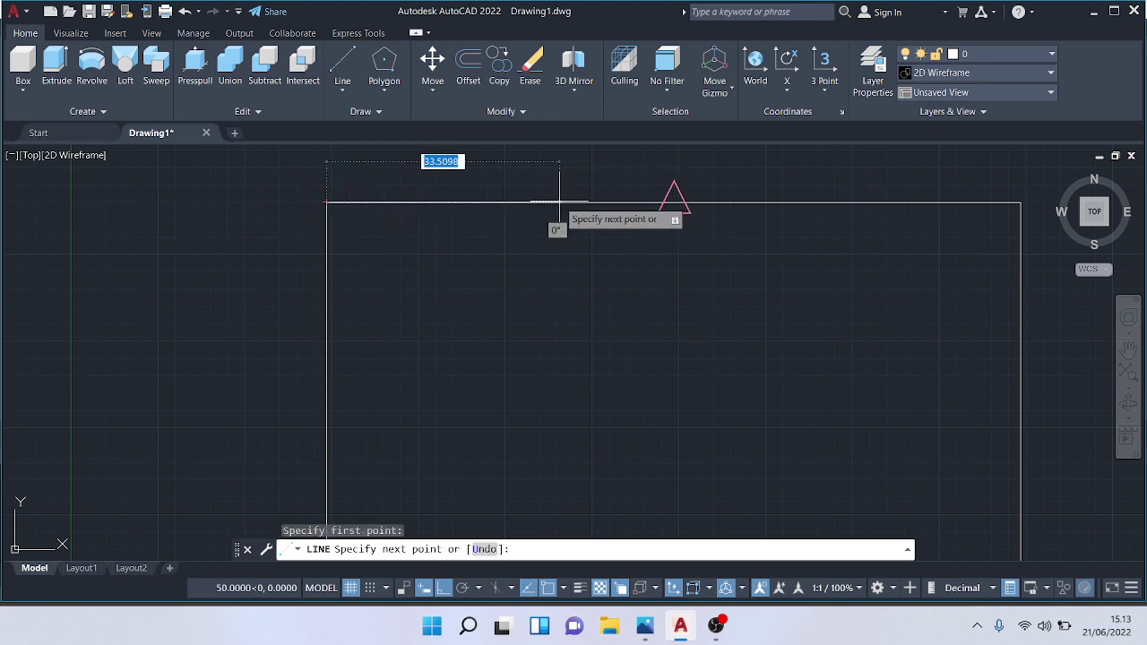
key(Escape)
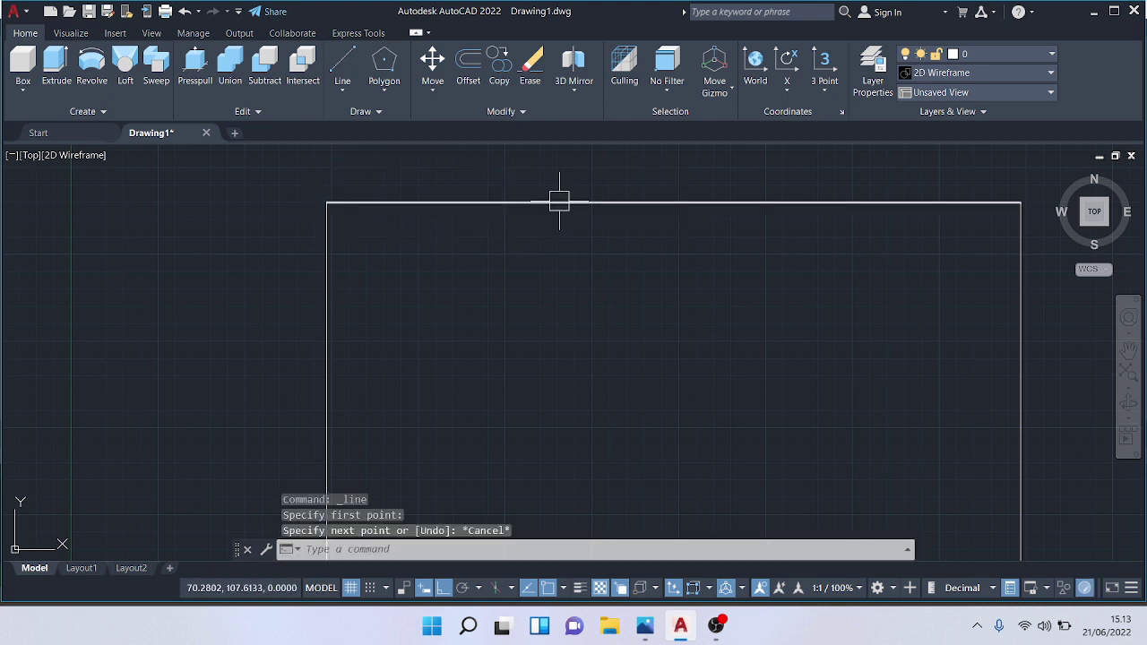
Step: Draw vertical construction lines from the midpoint of the rectangle's top edge, 8 units down and from there 30 units straight up
click(345, 67)
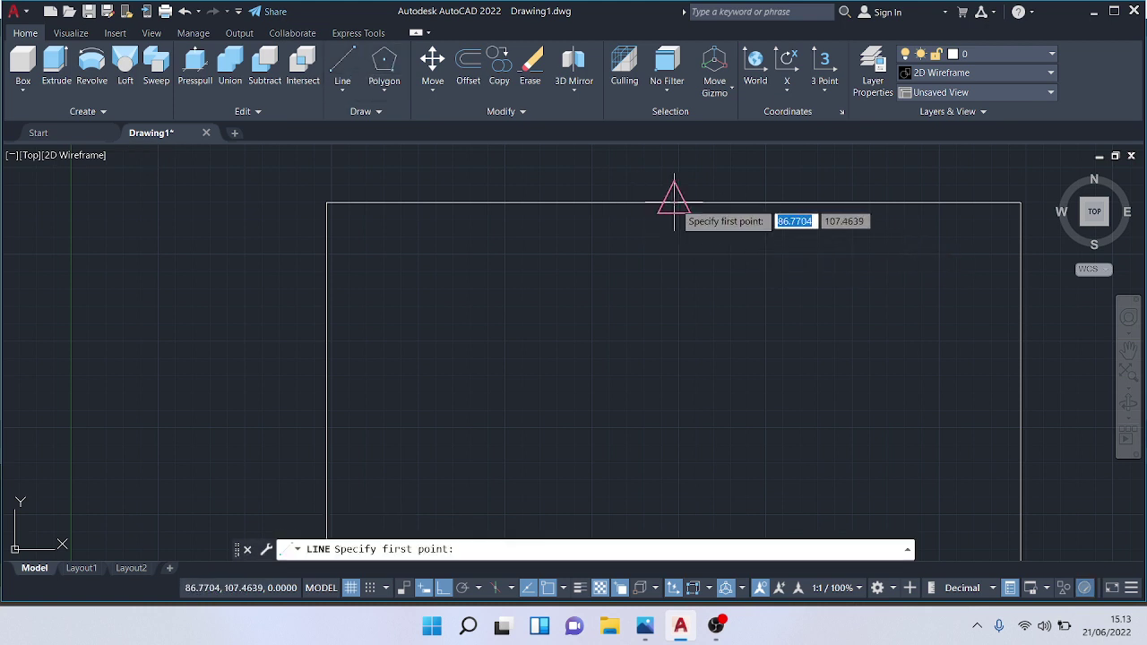
click(674, 204)
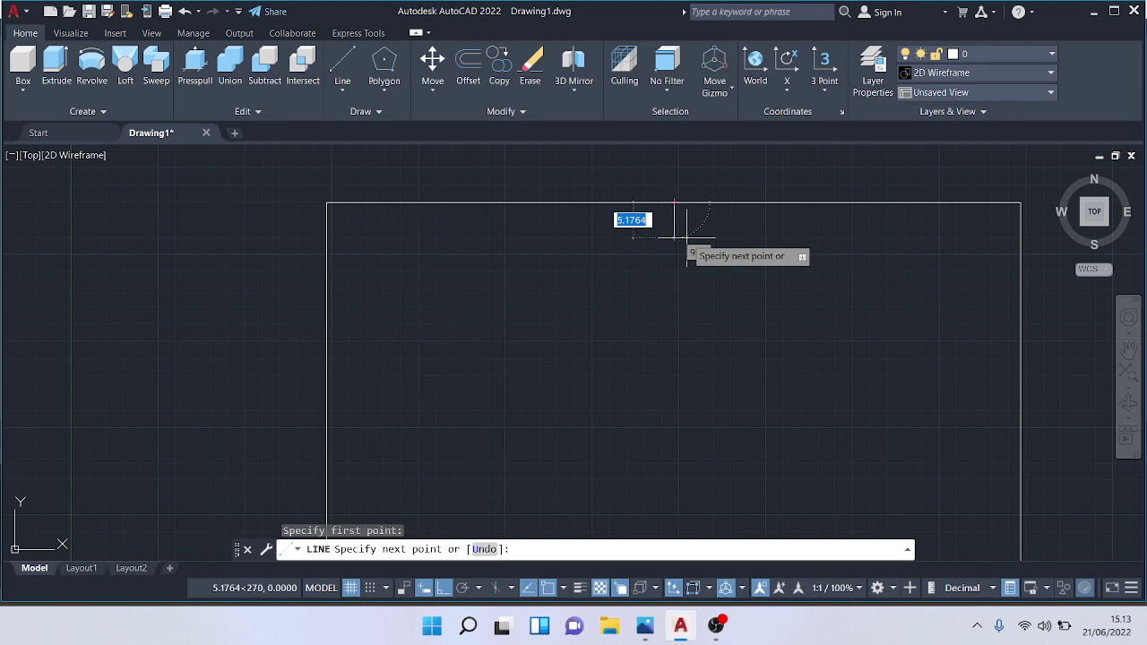
key(Return)
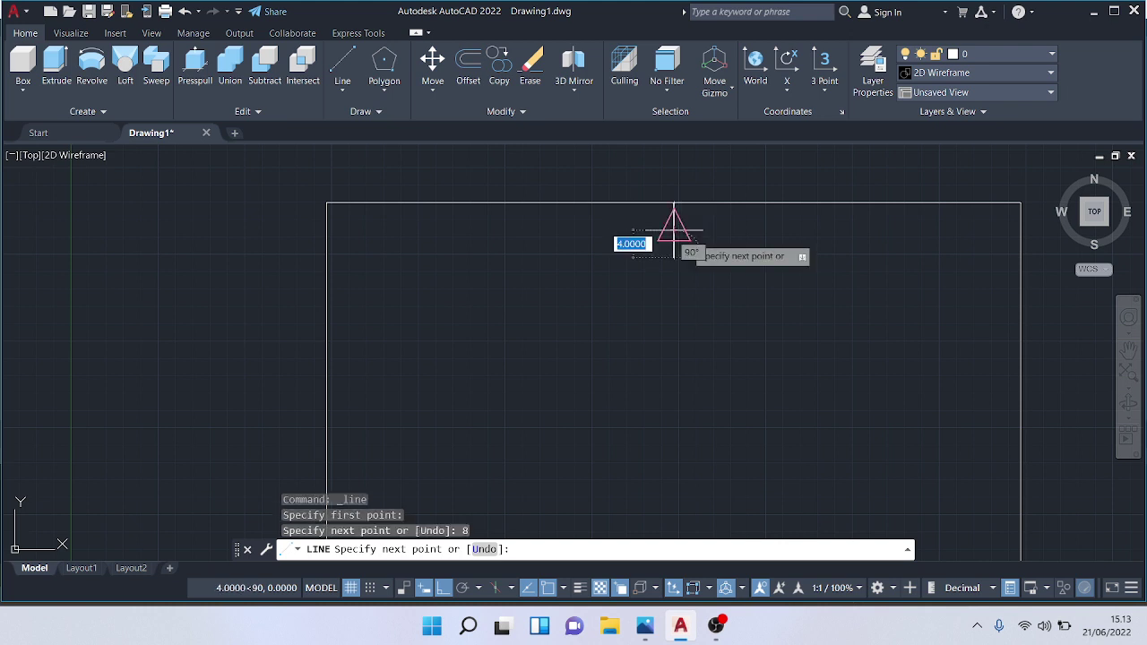
middle_drag(685, 185, 653, 440)
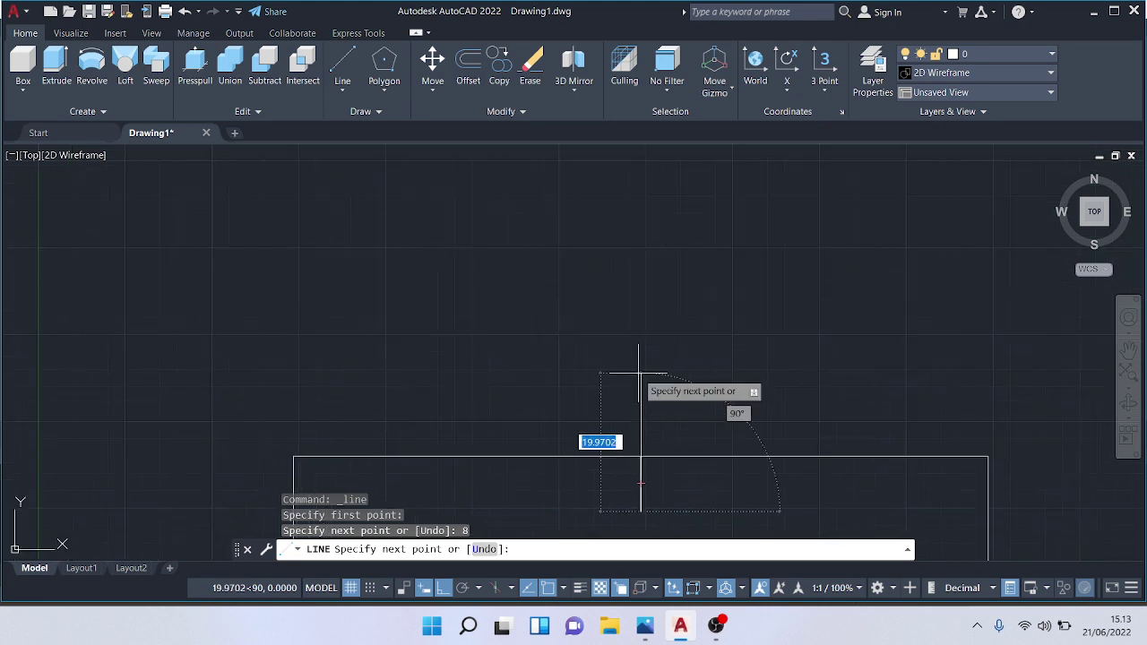
text(30)
key(Return)
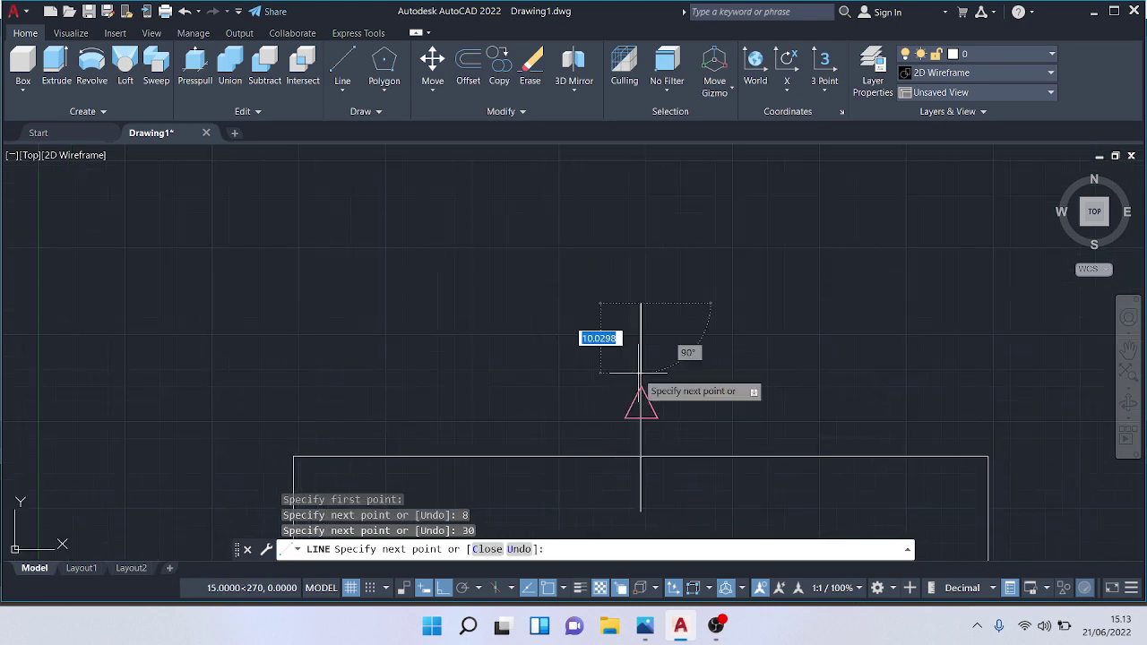
key(Escape)
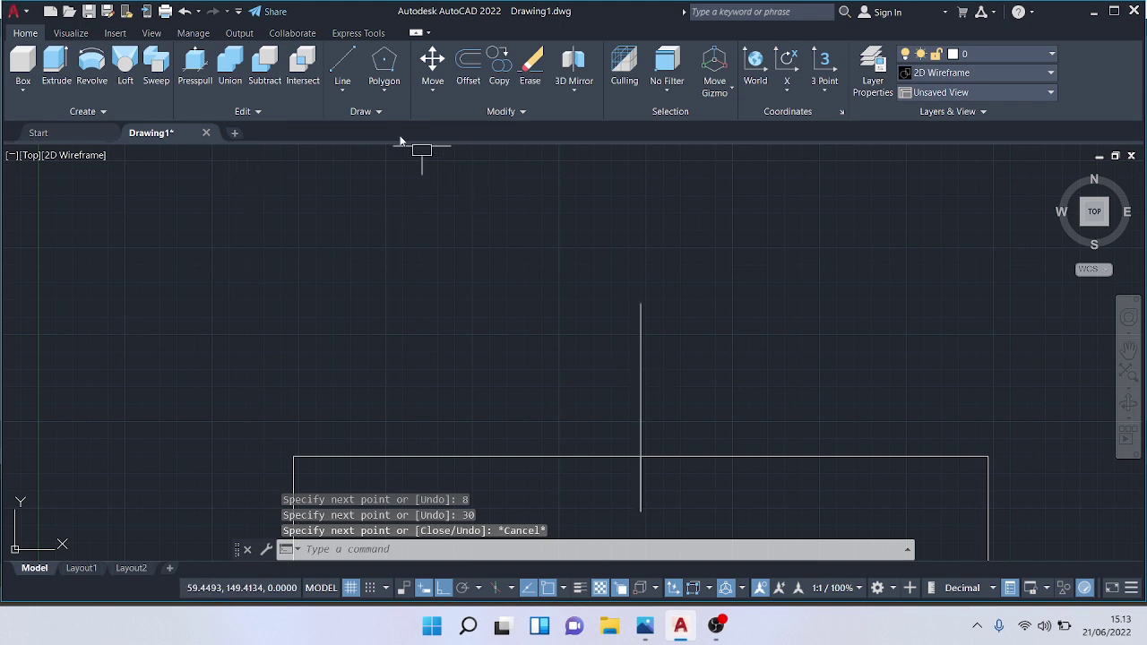
Step: Draw a circle of radius 30 centred on the upper end of the 30-unit vertical construction line
click(385, 112)
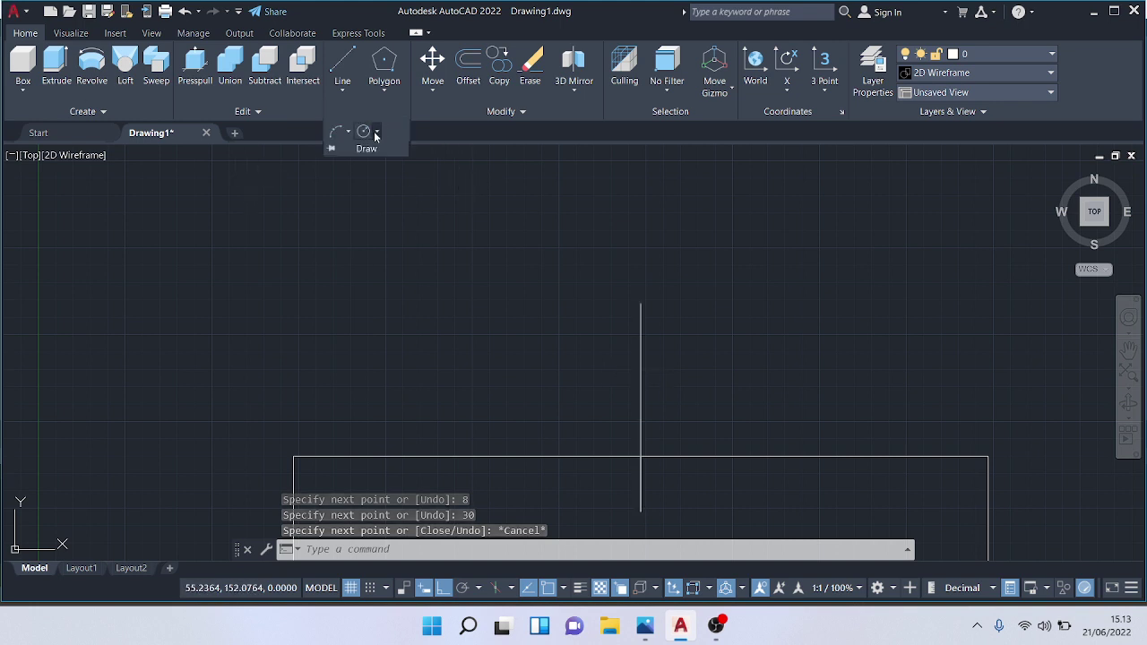
click(363, 131)
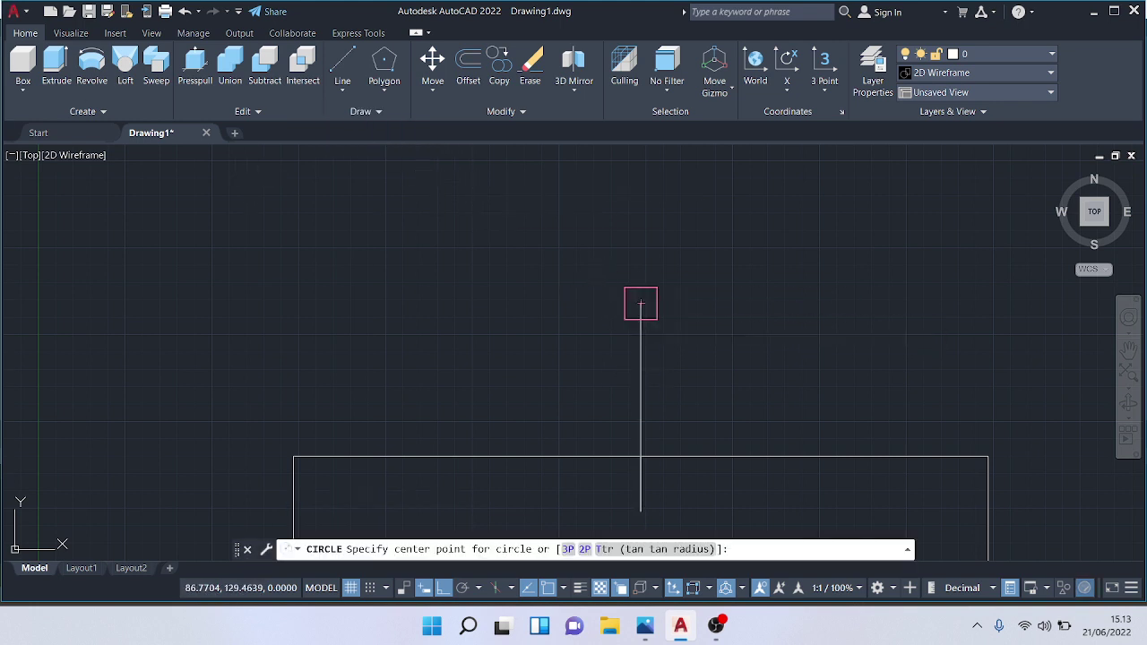
click(639, 303)
text(30)
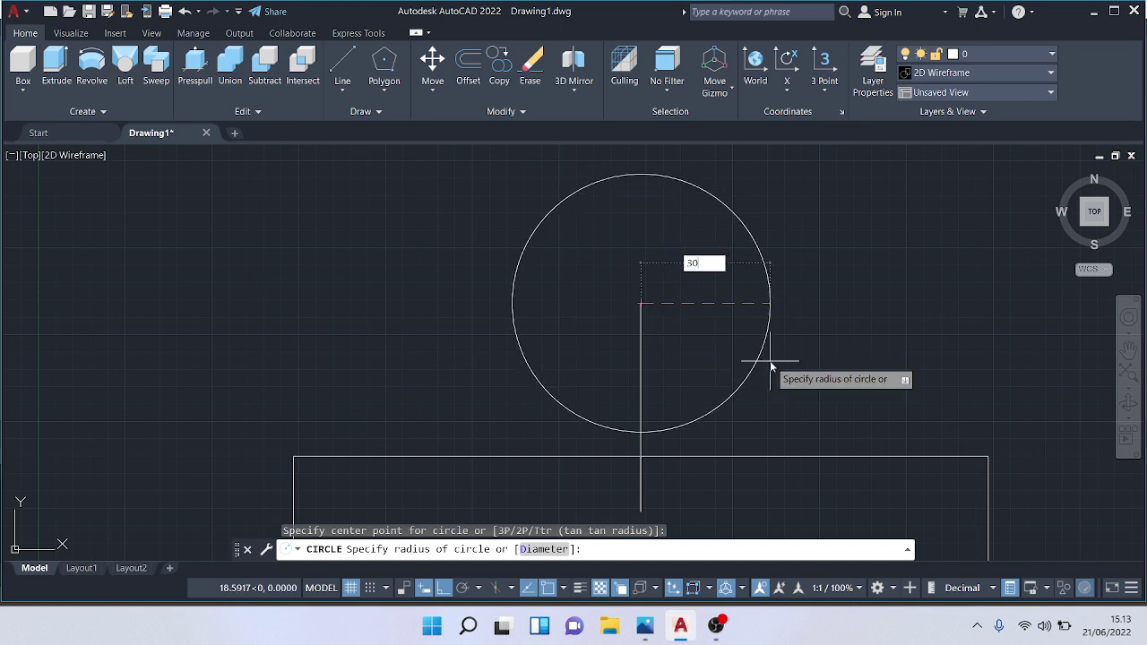
key(Return)
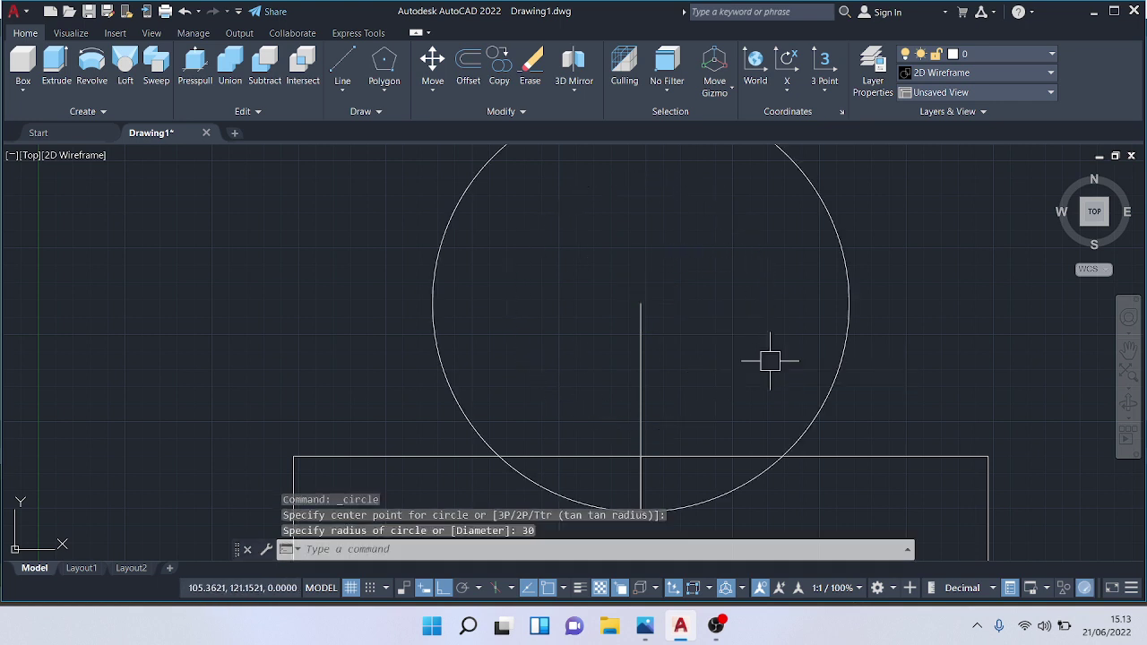
key(Escape)
scroll(770, 437, down, 2)
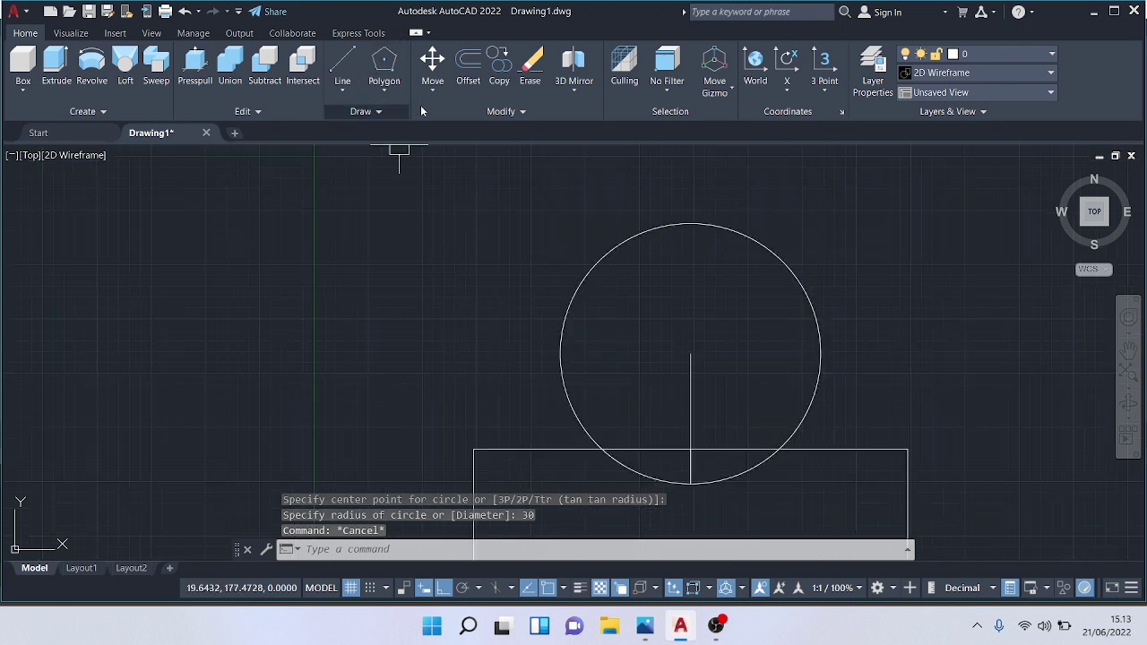
Step: Trim away the circle above the rectangle, the vertical construction lines and the top edge portion inside the circle, leaving a curved notch
click(469, 117)
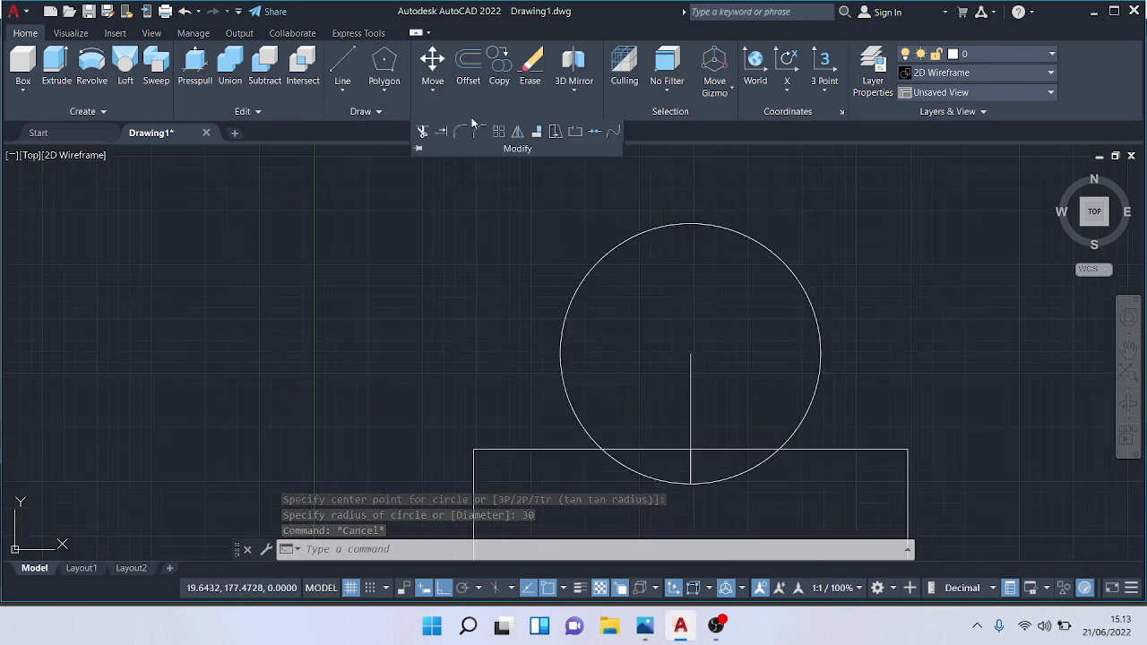
click(422, 132)
mouse_move(486, 298)
mouse_down()
mouse_move(690, 367)
mouse_move(743, 414)
mouse_move(724, 456)
mouse_move(669, 439)
mouse_up()
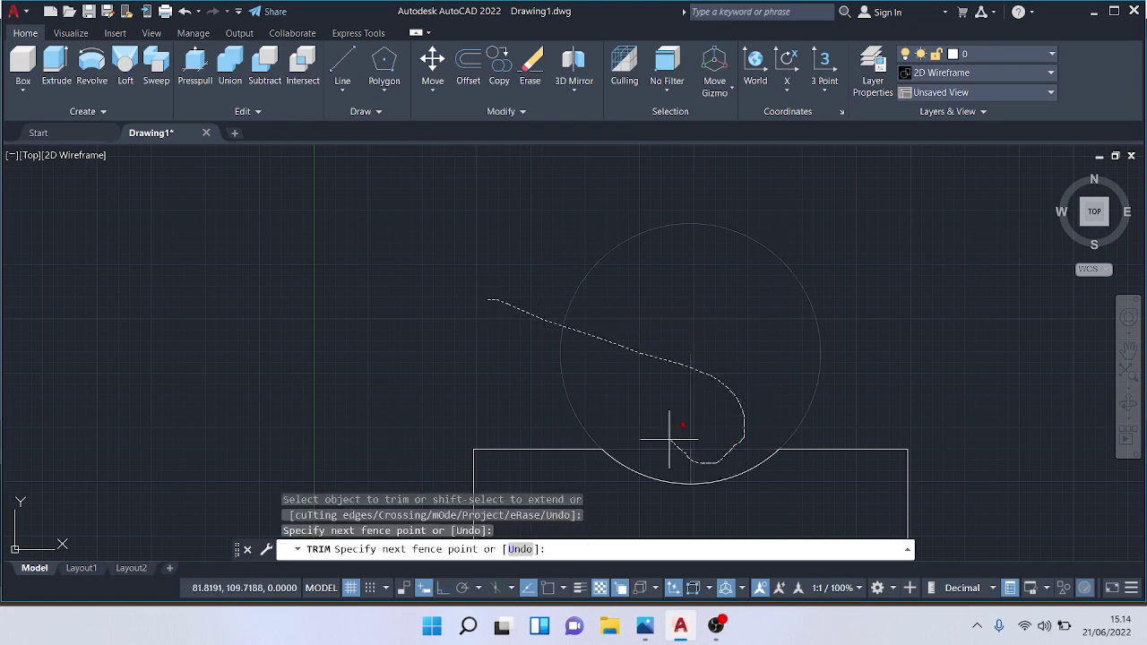
Step: Mirror the notch arc to the bottom edge about the horizontal line through the side edges' midpoints, keeping the source arc
click(388, 112)
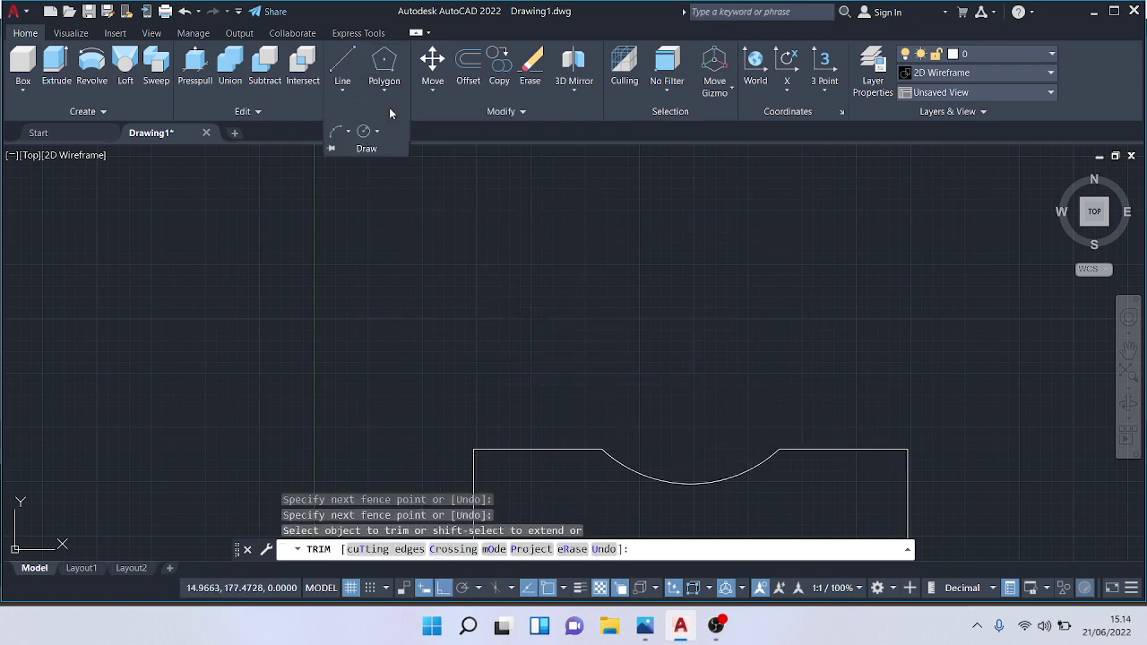
click(510, 112)
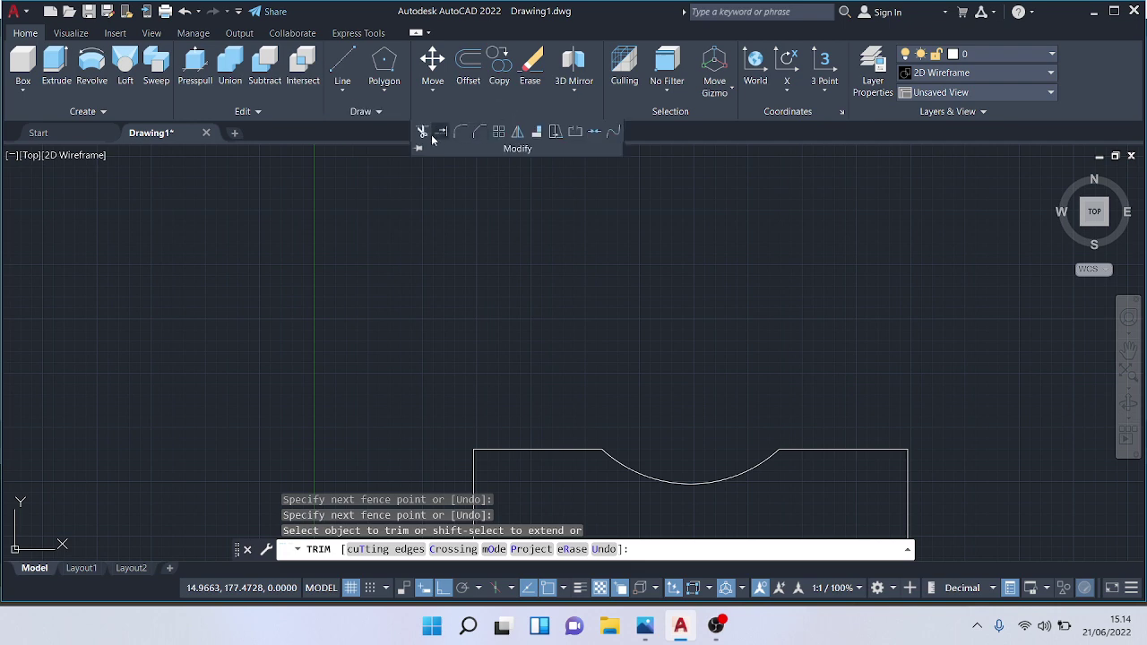
click(523, 134)
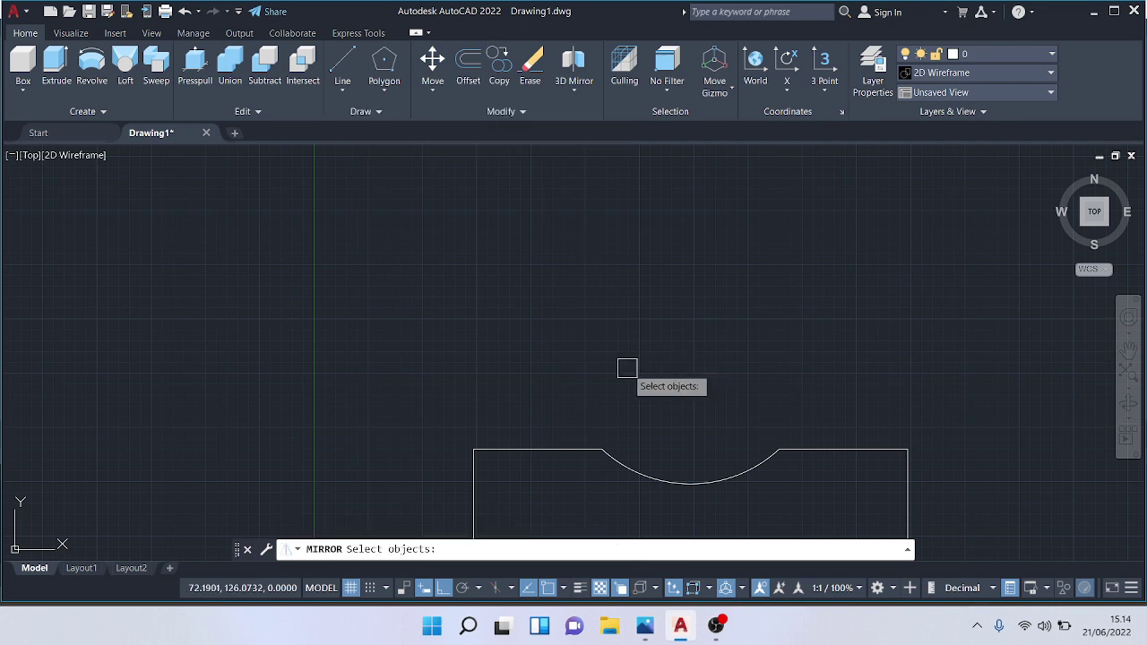
middle_drag(627, 366, 504, 155)
click(584, 277)
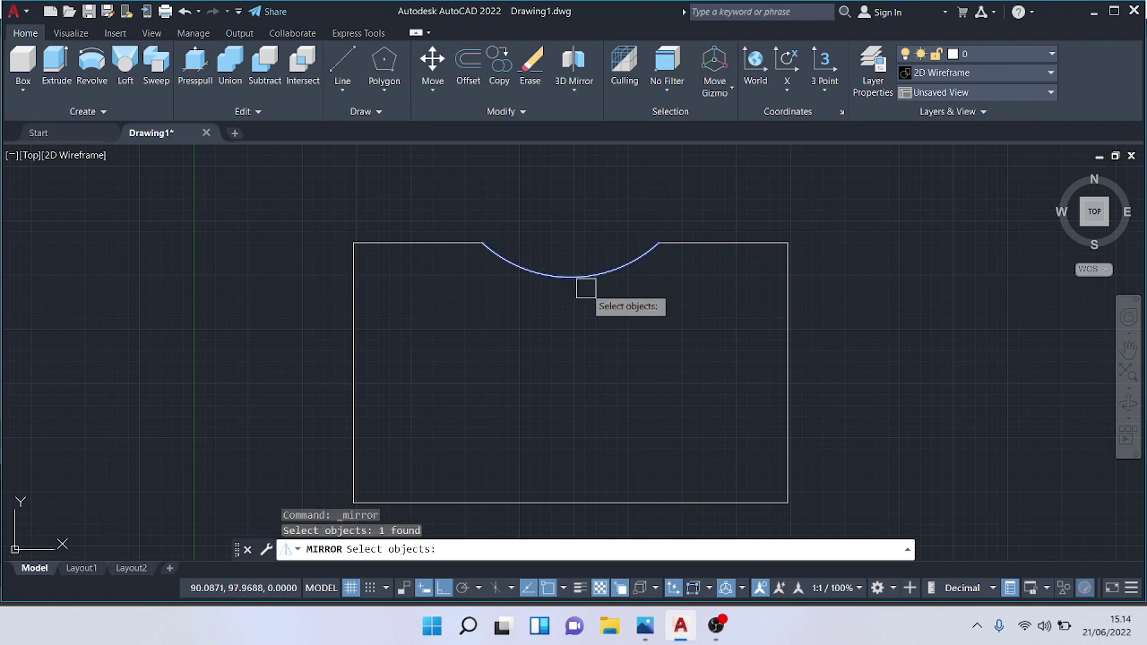
key(Return)
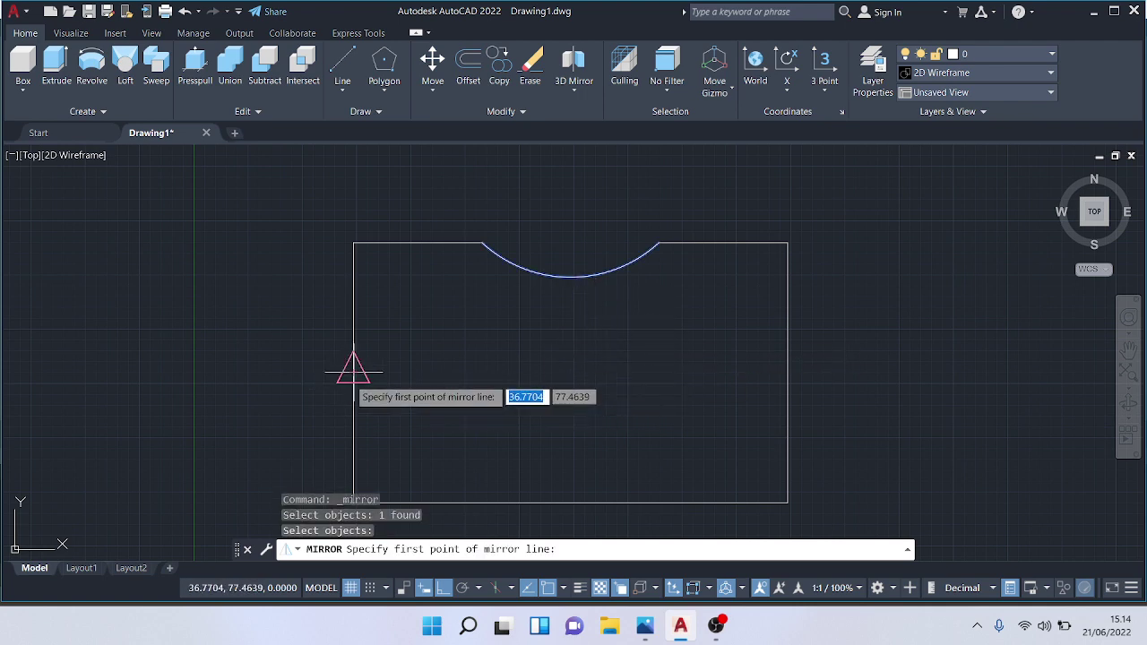
click(353, 371)
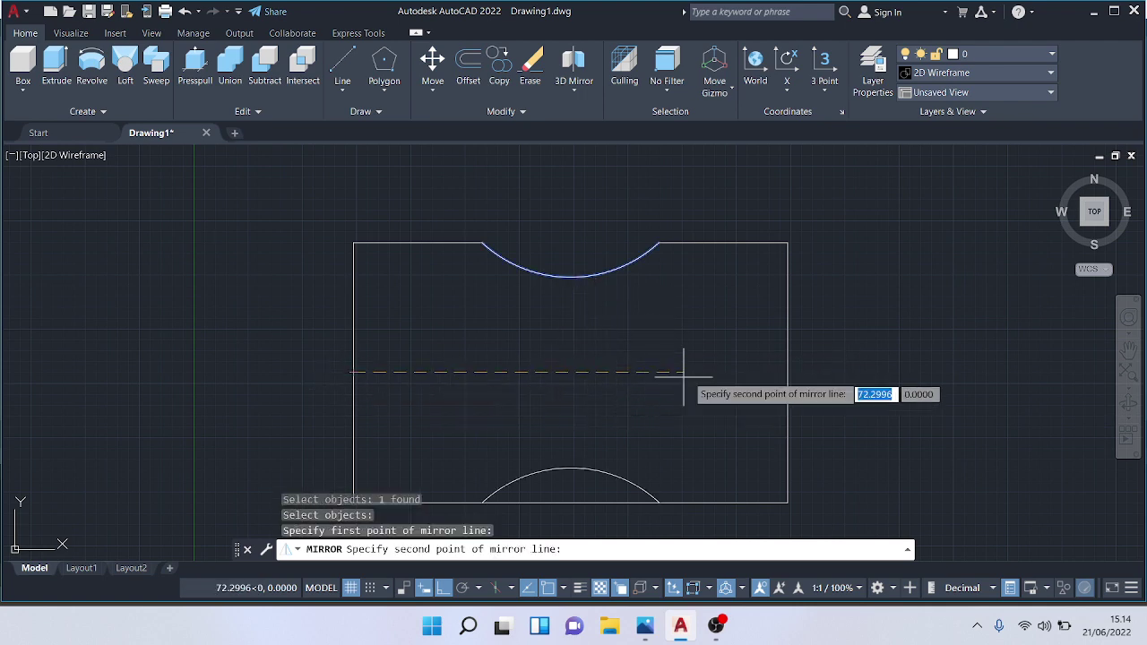
click(787, 371)
click(816, 437)
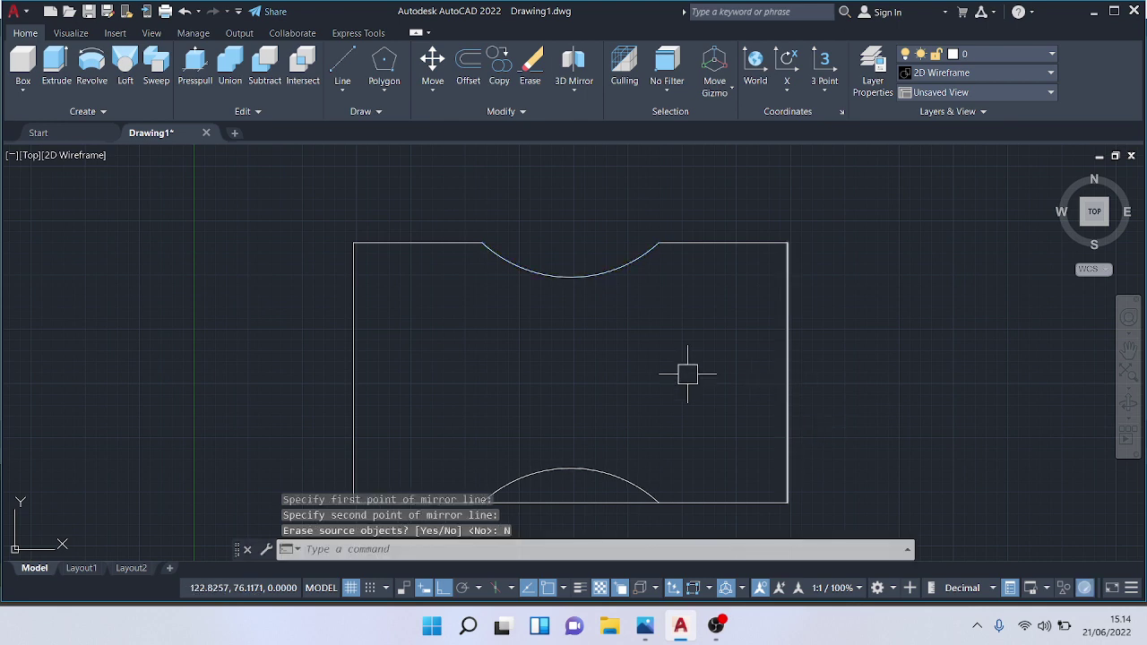
Step: Draw connected construction lines from the bottom edge's midpoint: 30 units up, 20 units right and a further 15 units right
middle_drag(499, 379, 458, 249)
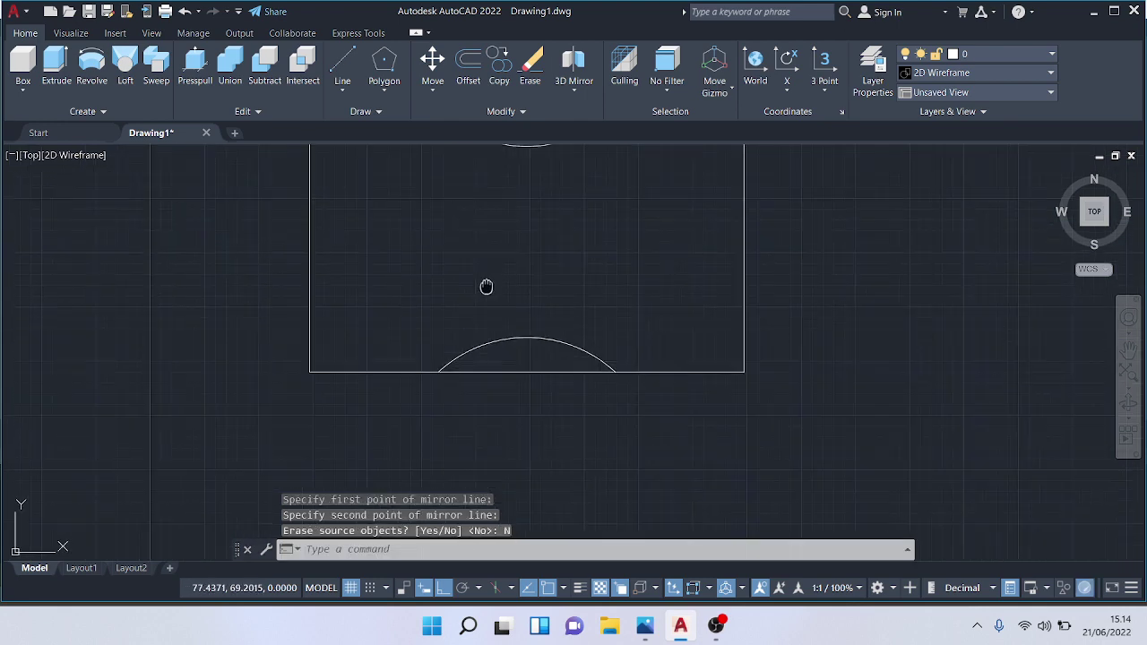
middle_drag(486, 287, 502, 389)
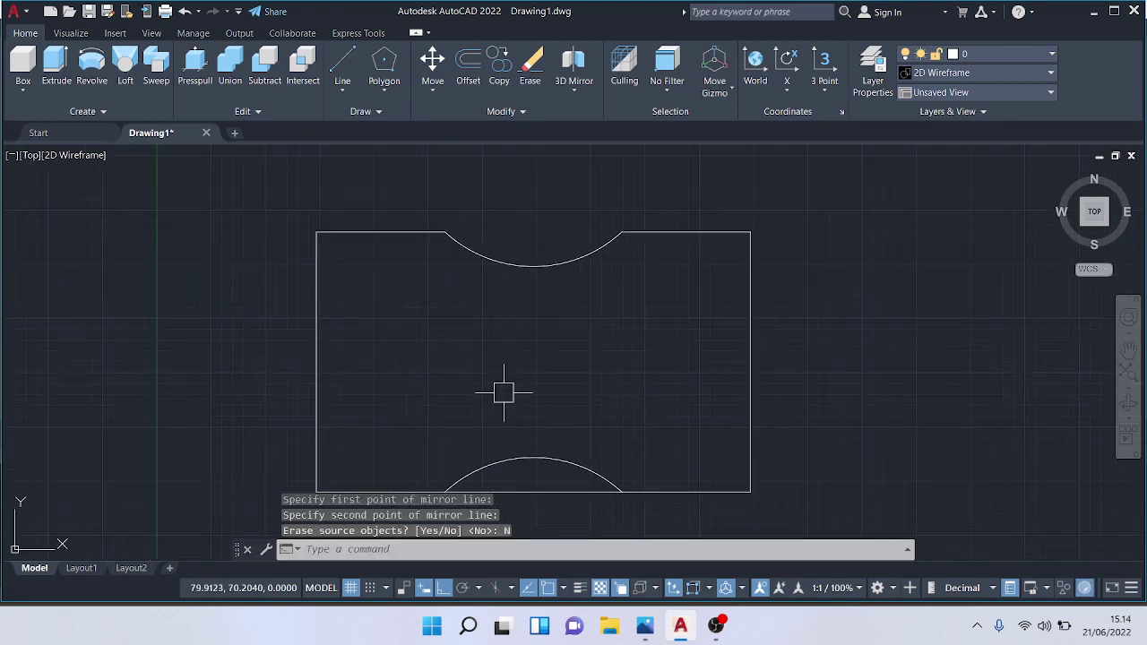
click(343, 63)
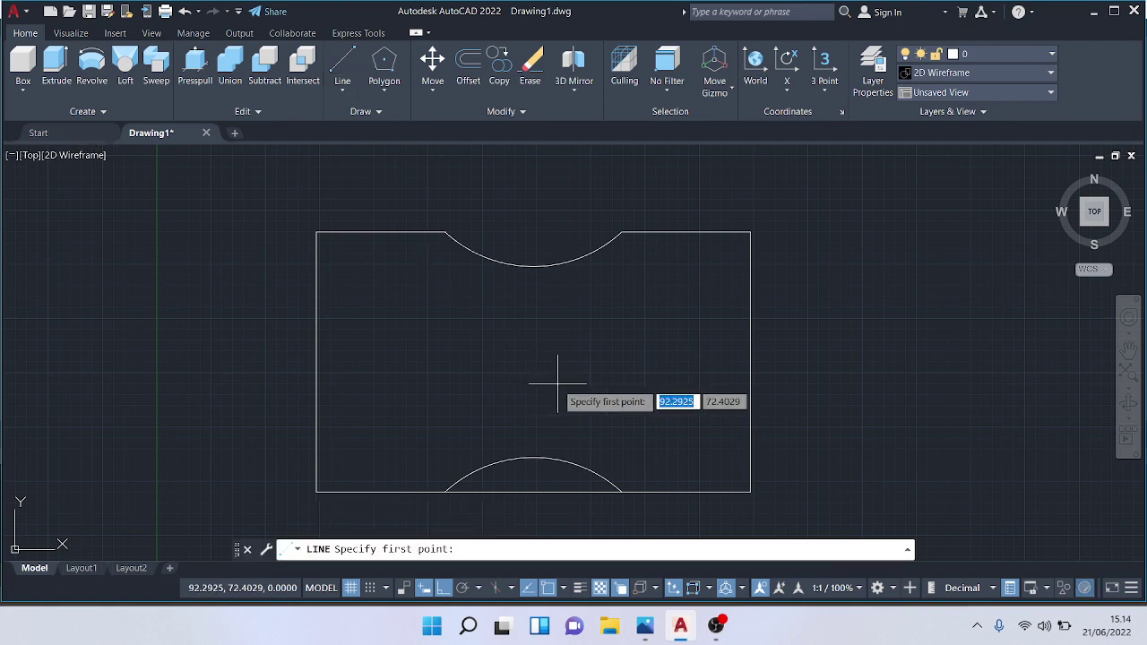
middle_drag(557, 383, 532, 320)
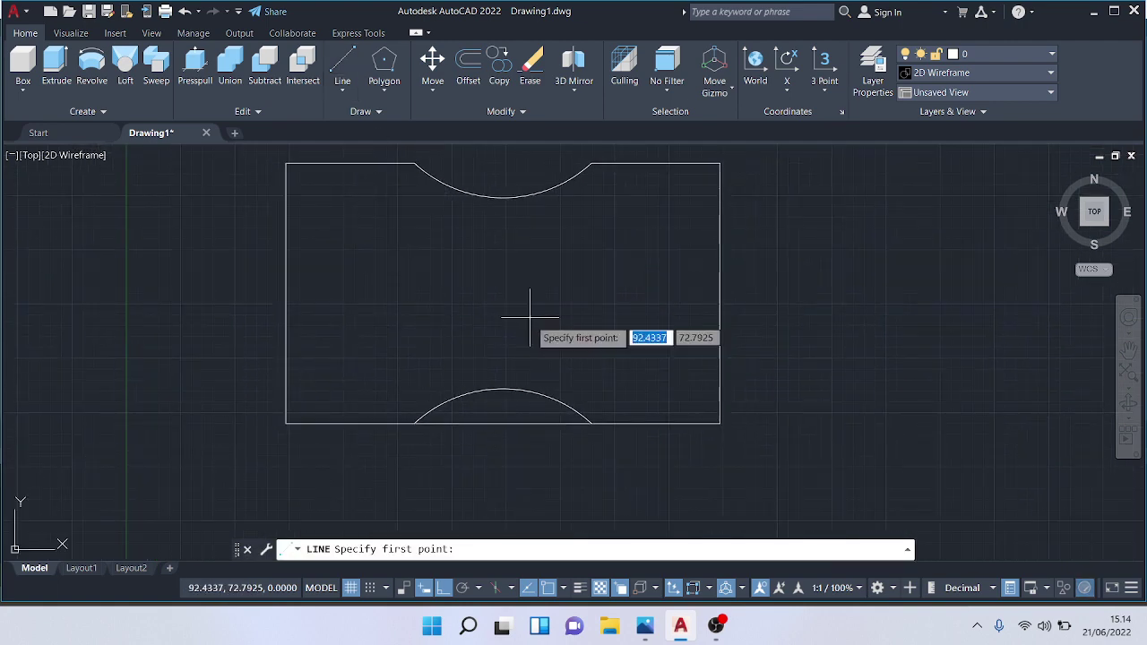
click(533, 419)
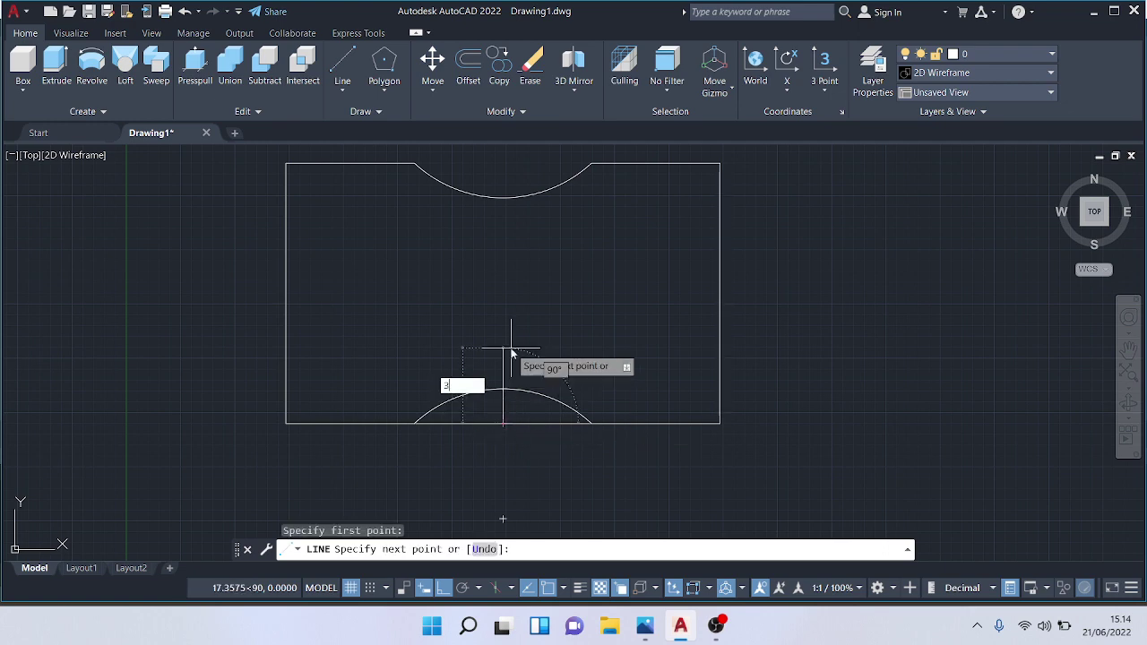
text(30)
key(Return)
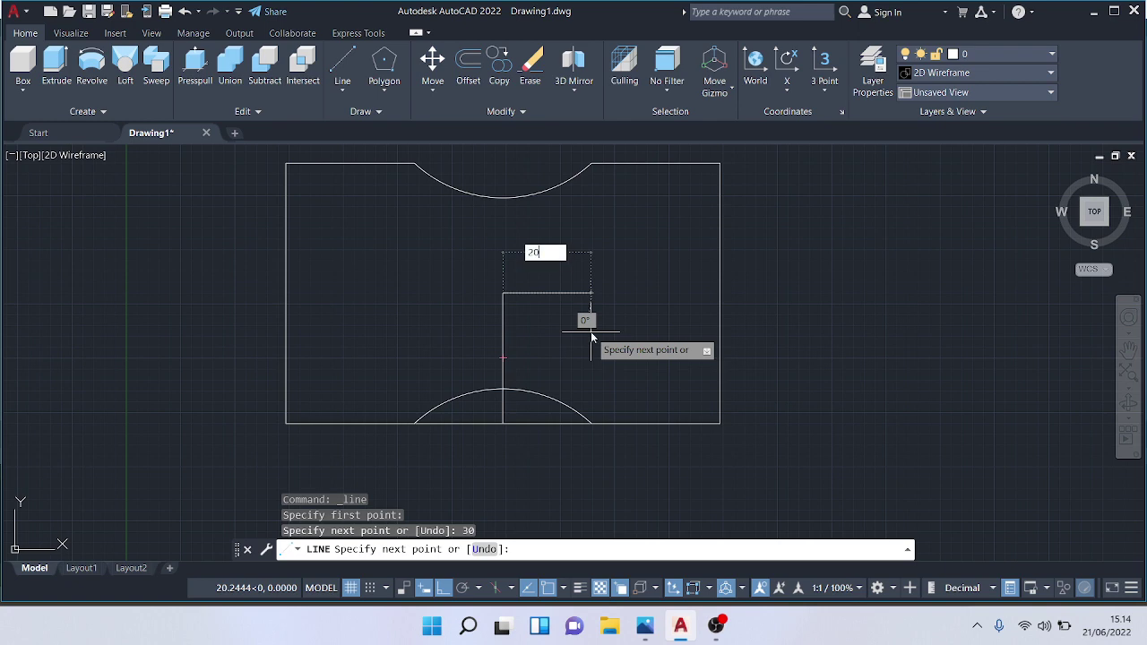
key(Return)
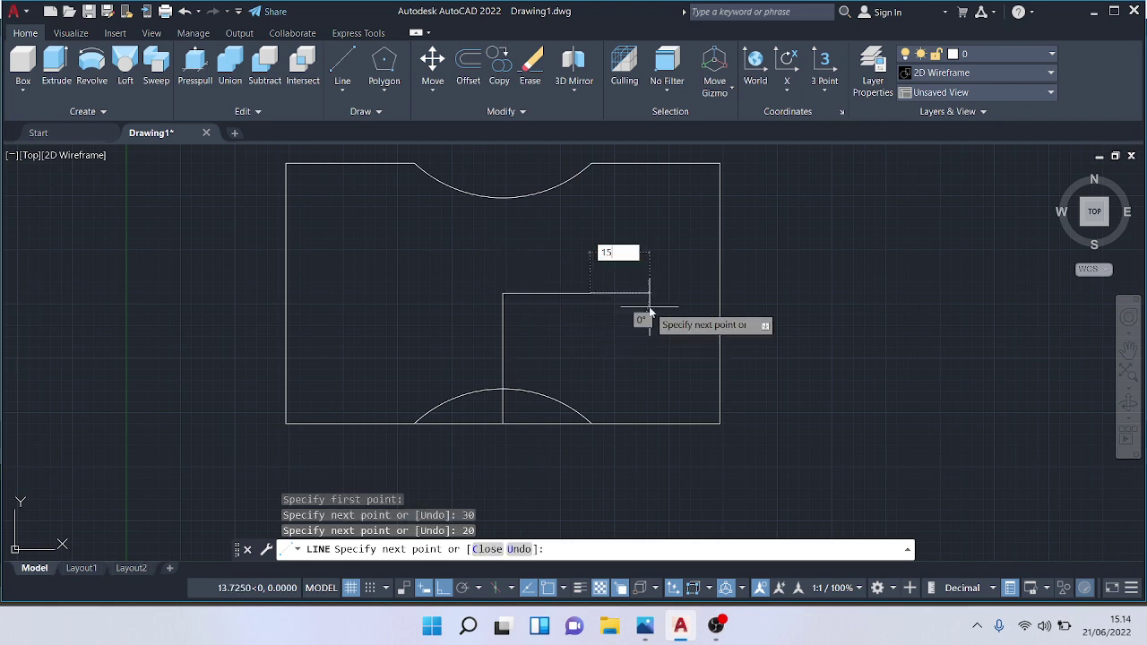
key(Return)
key(Escape)
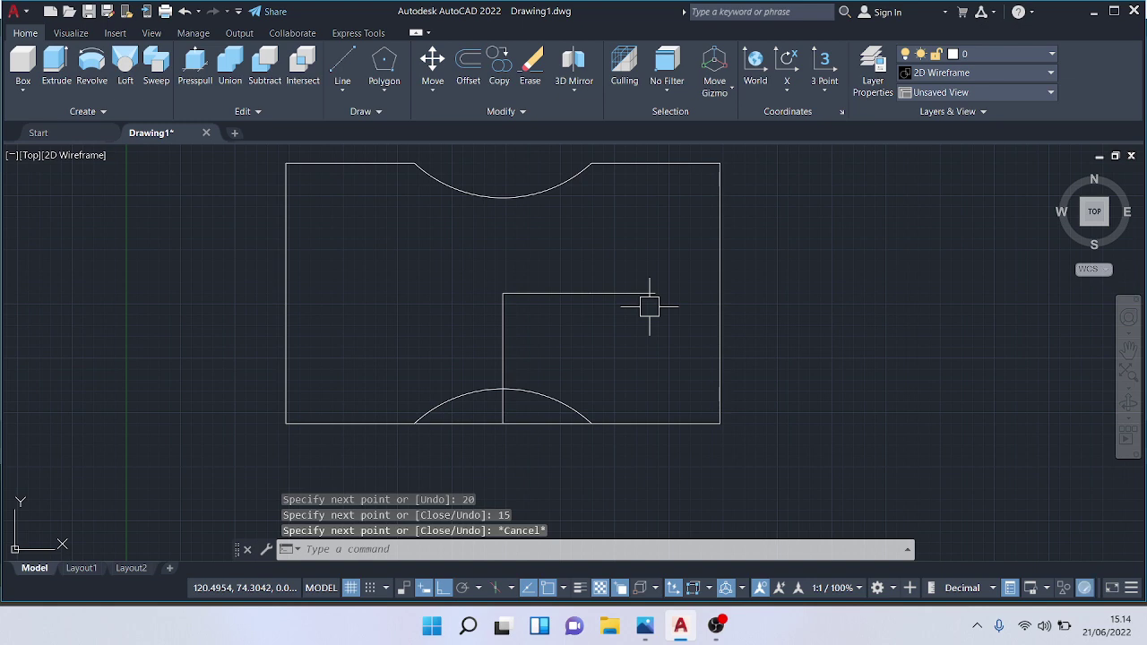
Step: Draw a circle of diameter 10 centred on the free end of the 15-unit horizontal construction line
click(380, 113)
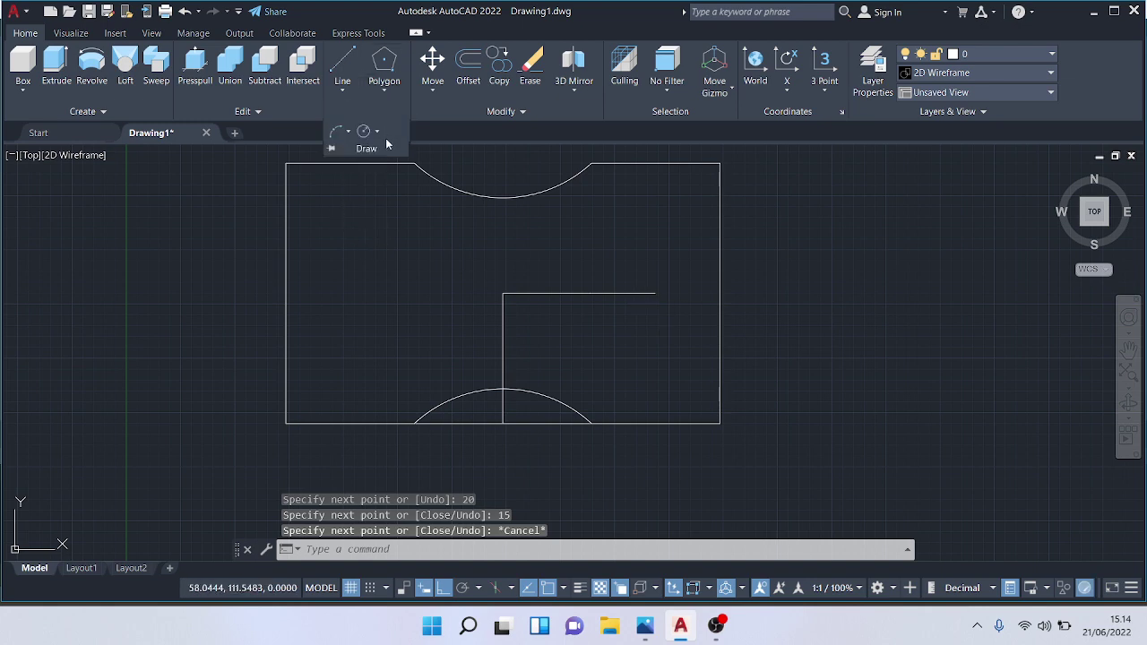
click(377, 133)
click(408, 189)
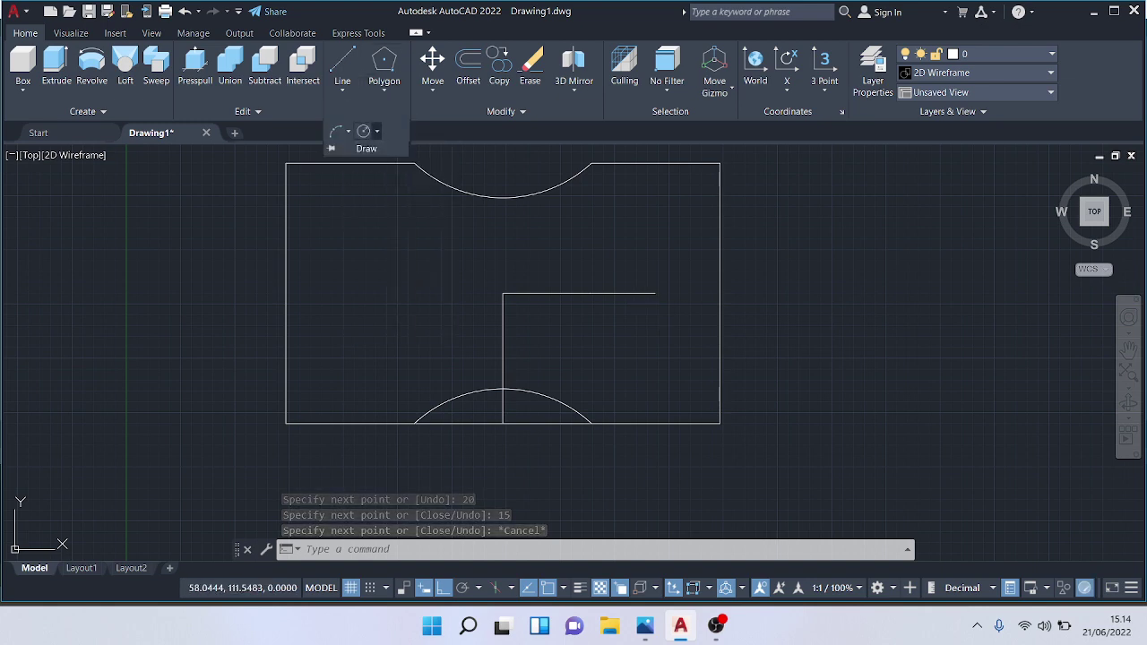
click(654, 292)
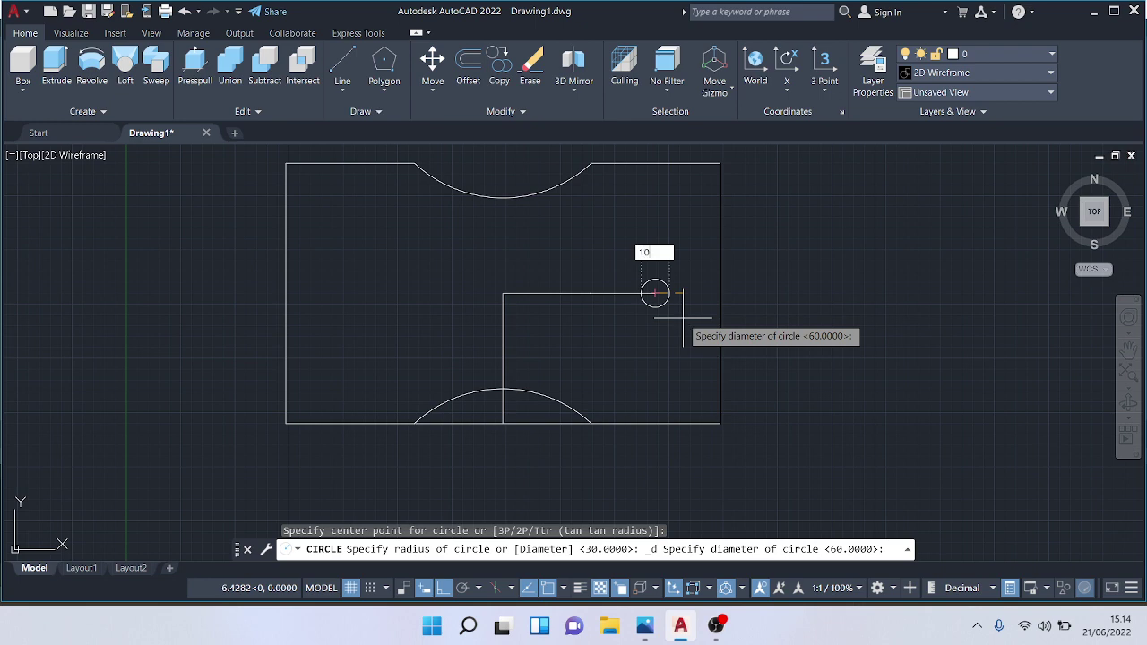
key(Return)
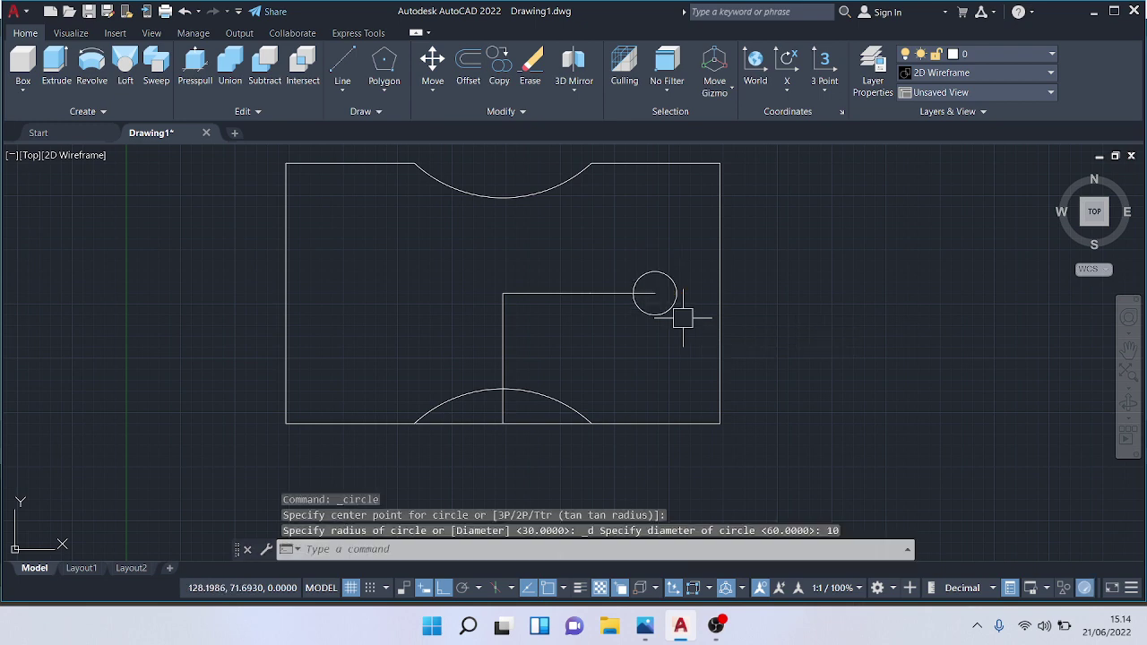
Step: Draw a second circle of diameter 10 centred where the 20-unit and 15-unit construction lines meet
click(362, 112)
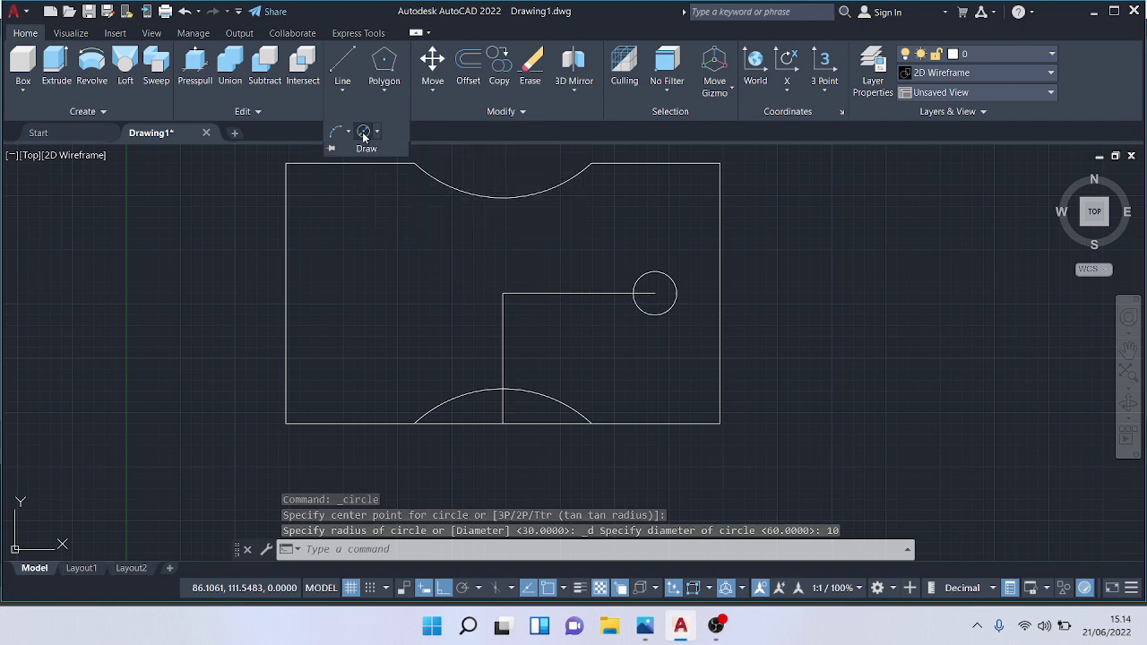
click(364, 131)
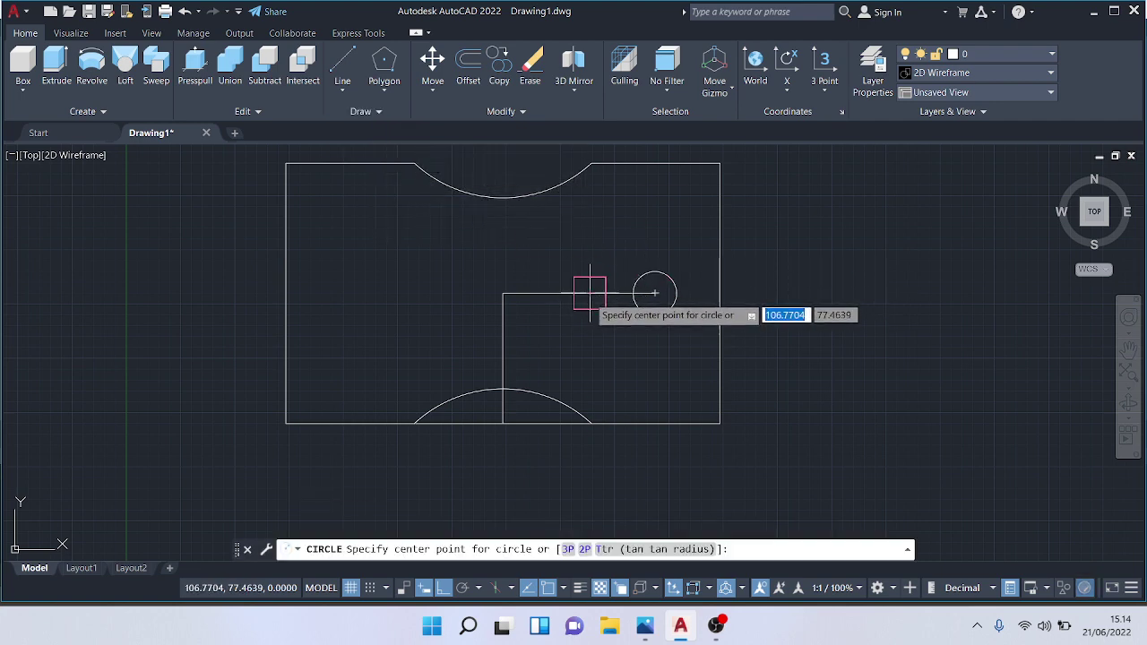
click(590, 293)
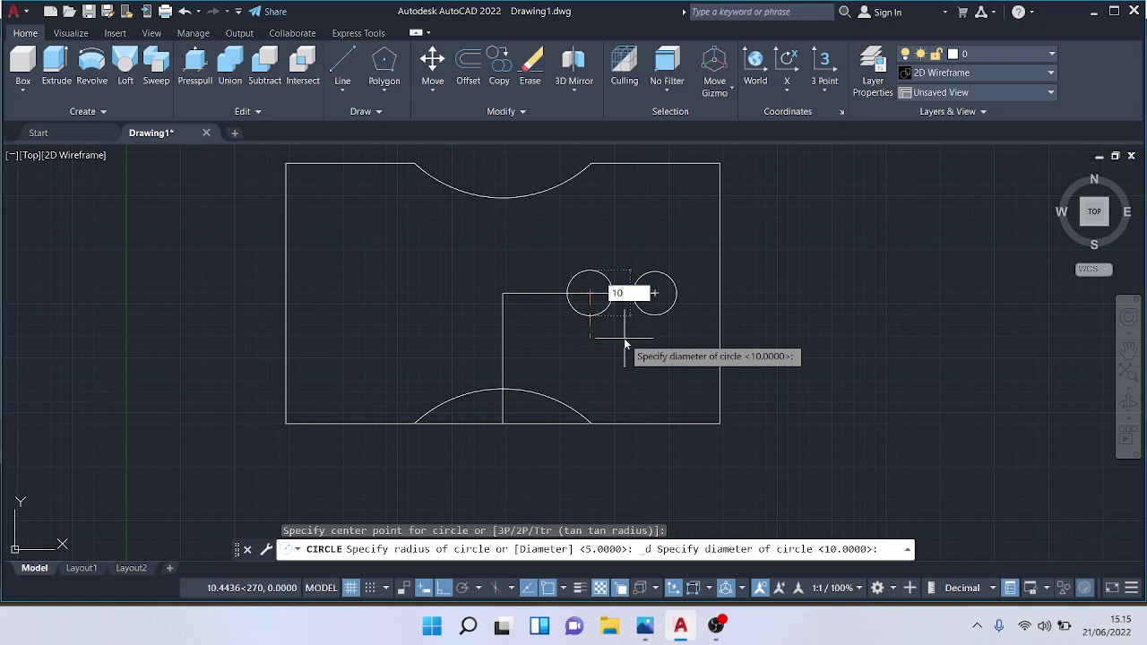
text(10)
key(Return)
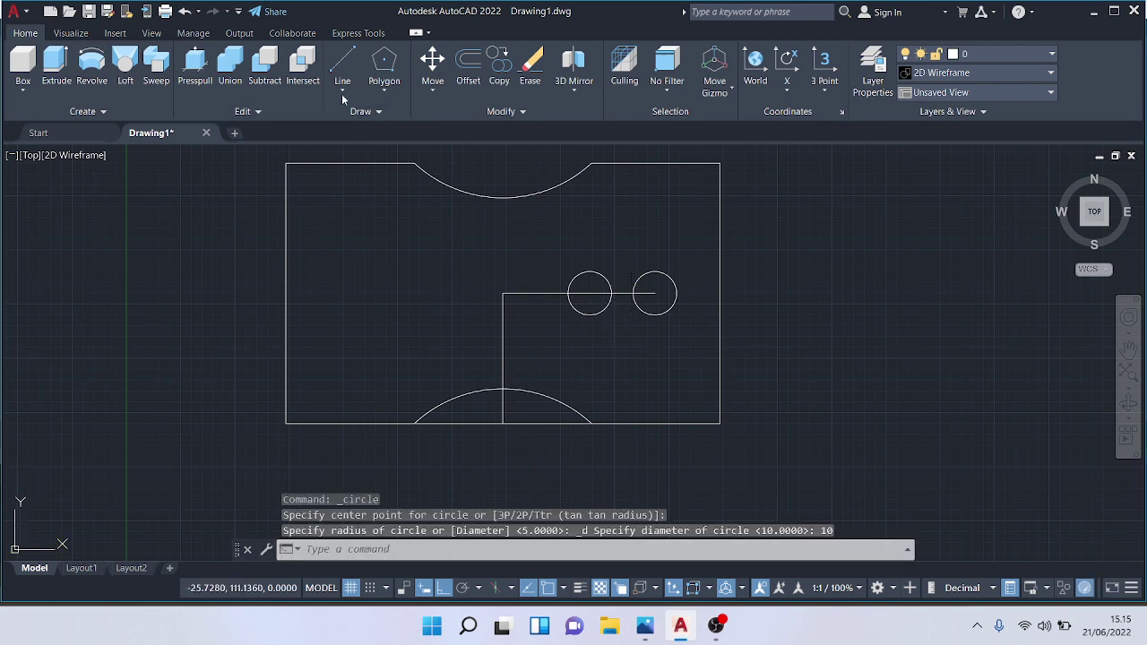
Step: Join the two circles with horizontal lines between their top quadrants and between their bottom quadrants
click(343, 67)
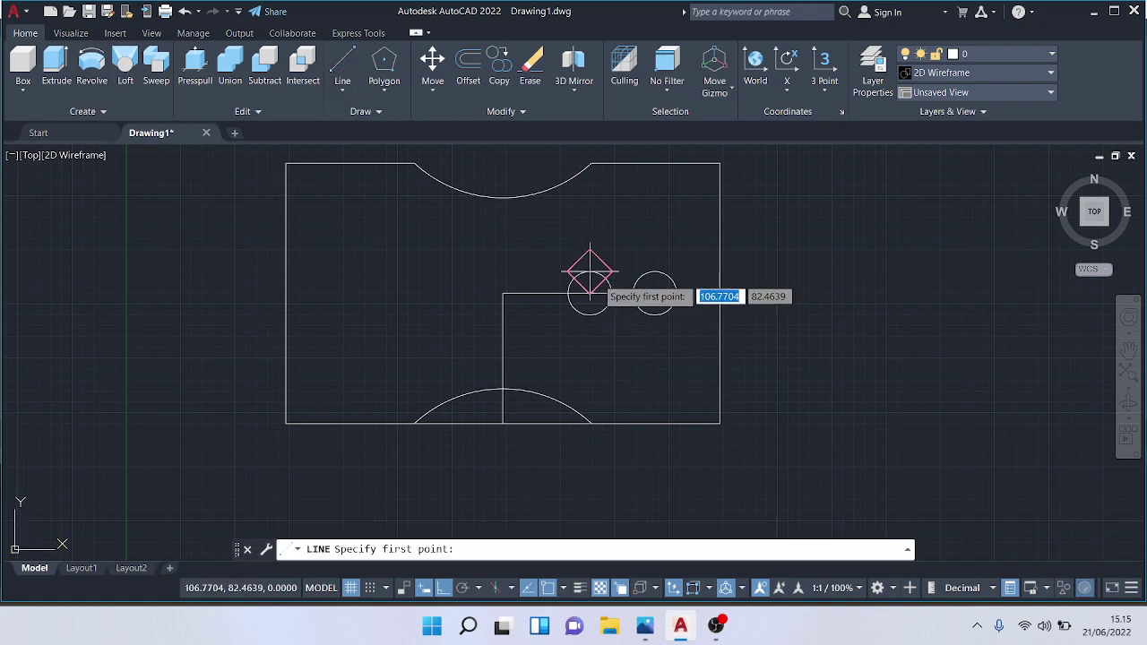
click(589, 271)
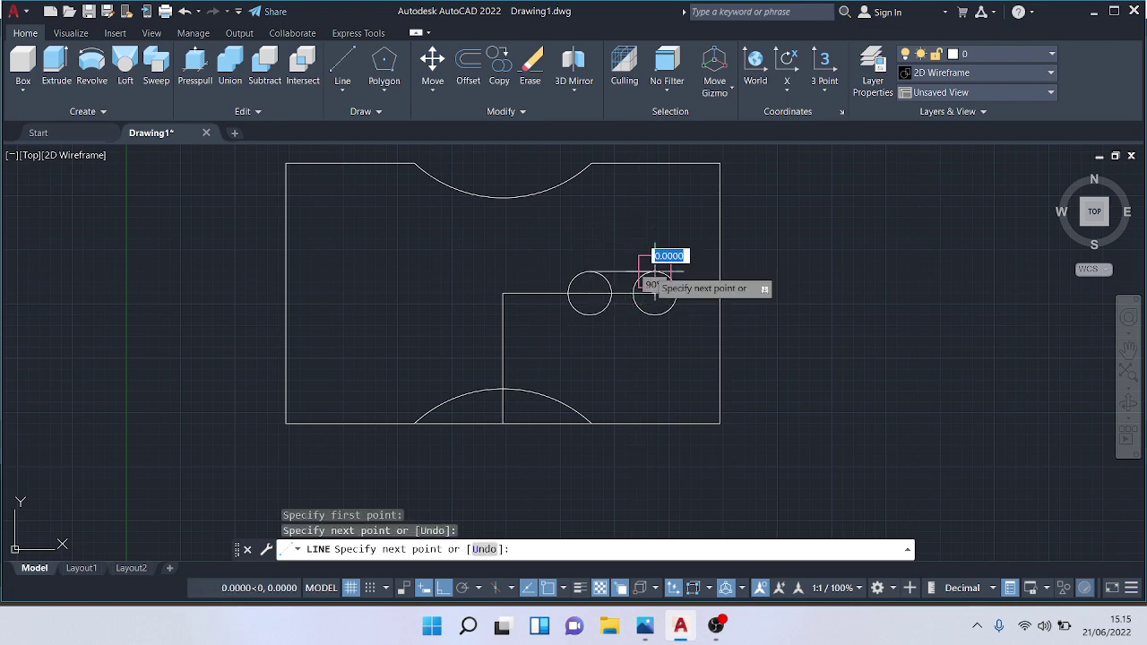
key(Escape)
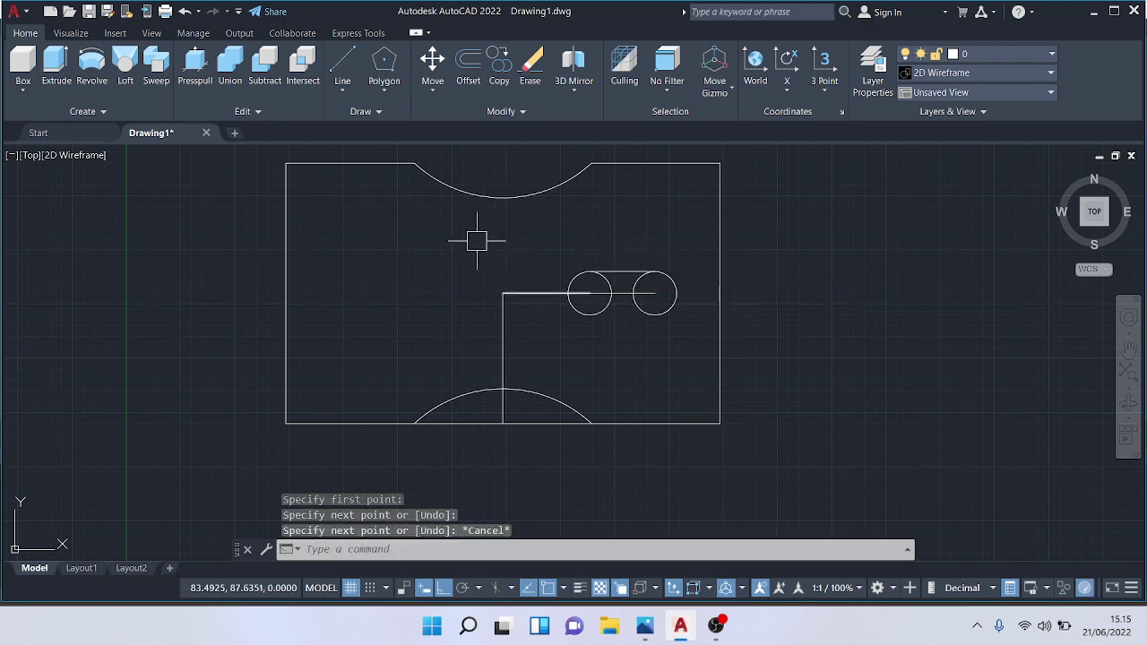
click(342, 61)
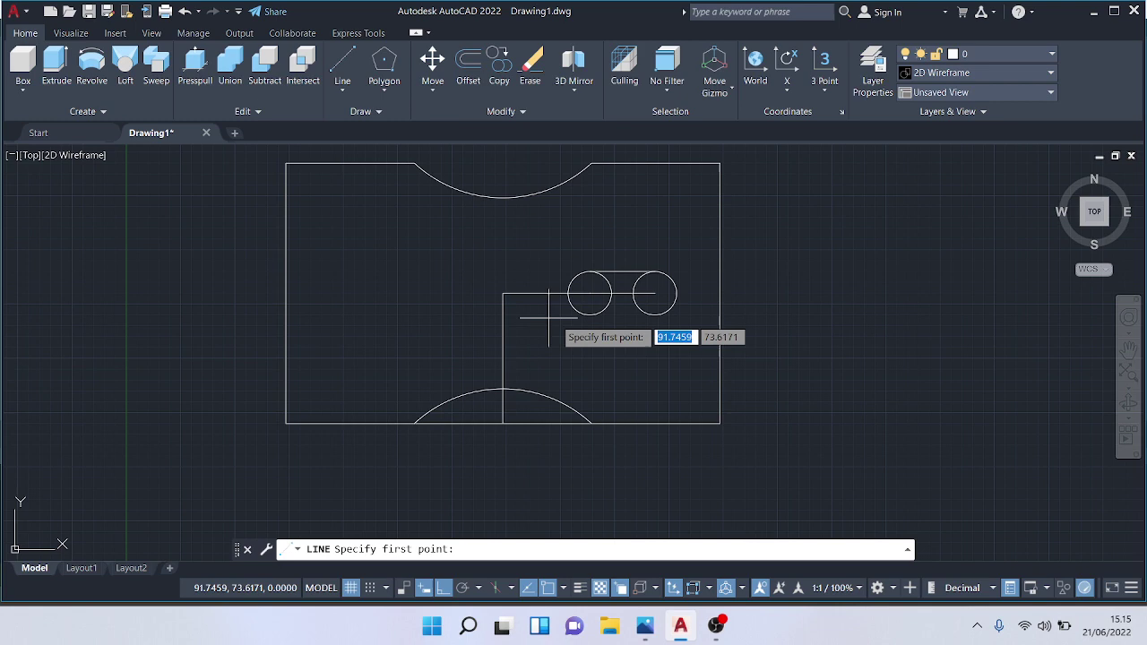
click(590, 293)
click(655, 313)
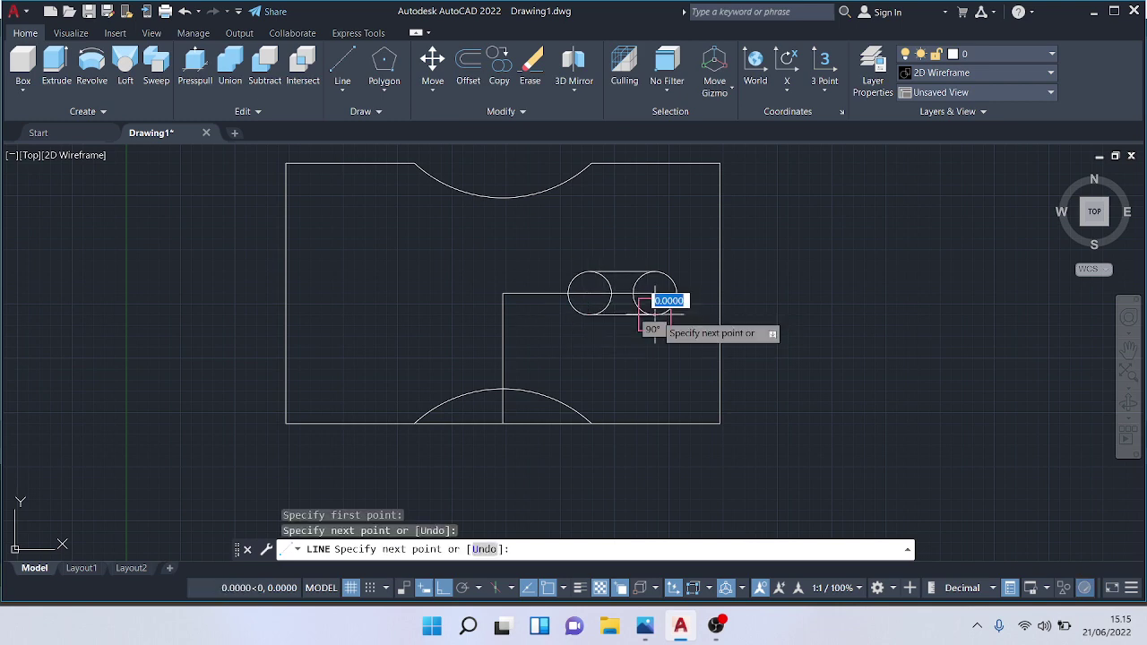
key(Escape)
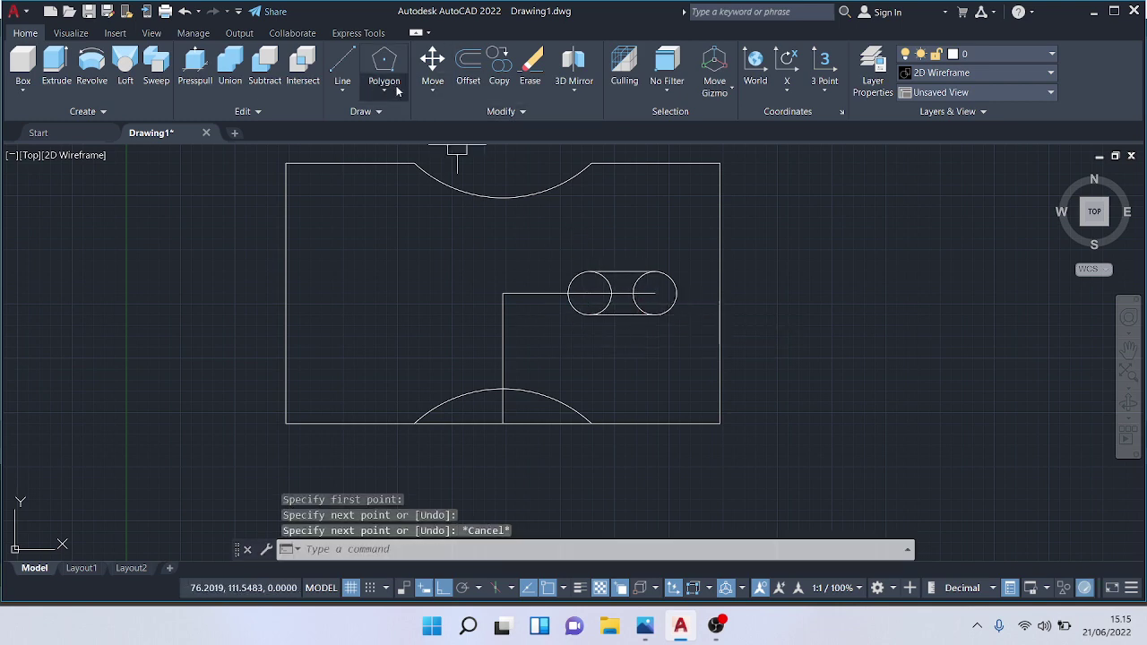
Step: Trim away the bottom edge portion inside the lower notch, the vertical construction line and the horizontal one up to the first circle
click(506, 111)
click(423, 132)
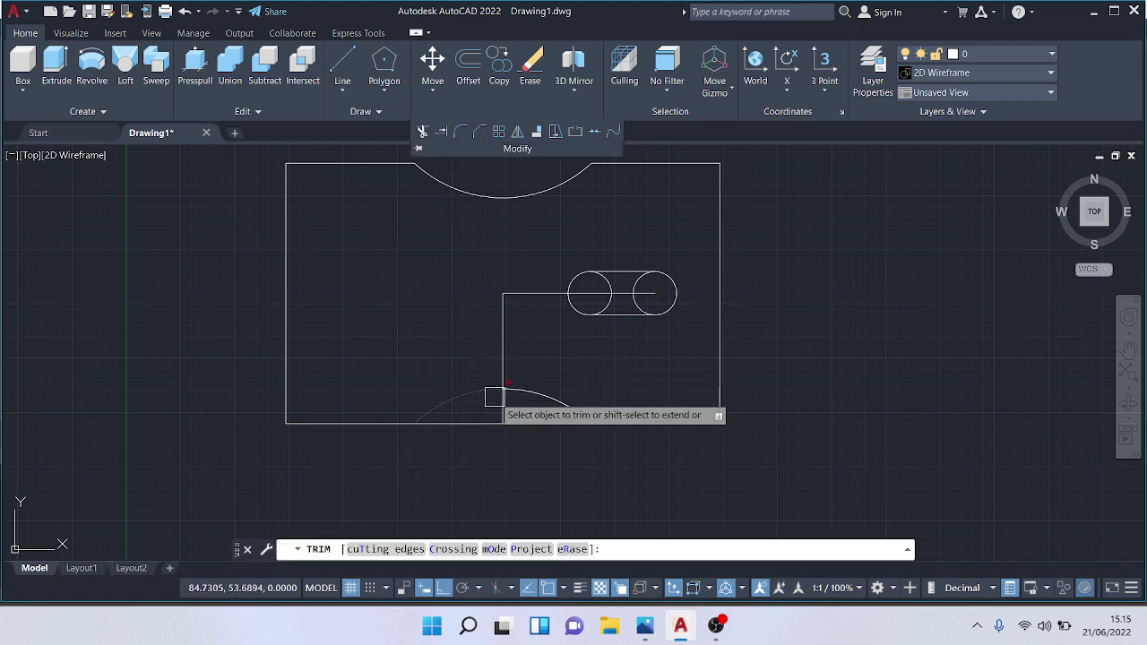
mouse_move(482, 410)
mouse_down()
mouse_move(512, 407)
mouse_move(536, 425)
mouse_up()
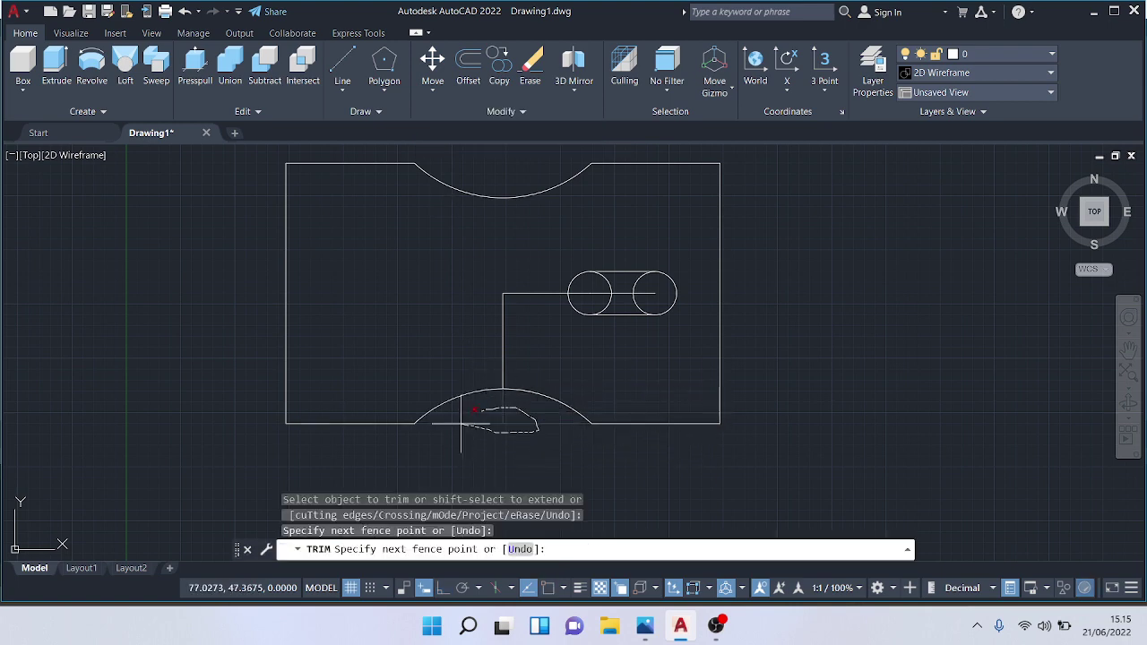
drag(462, 422, 464, 421)
drag(457, 345, 512, 315)
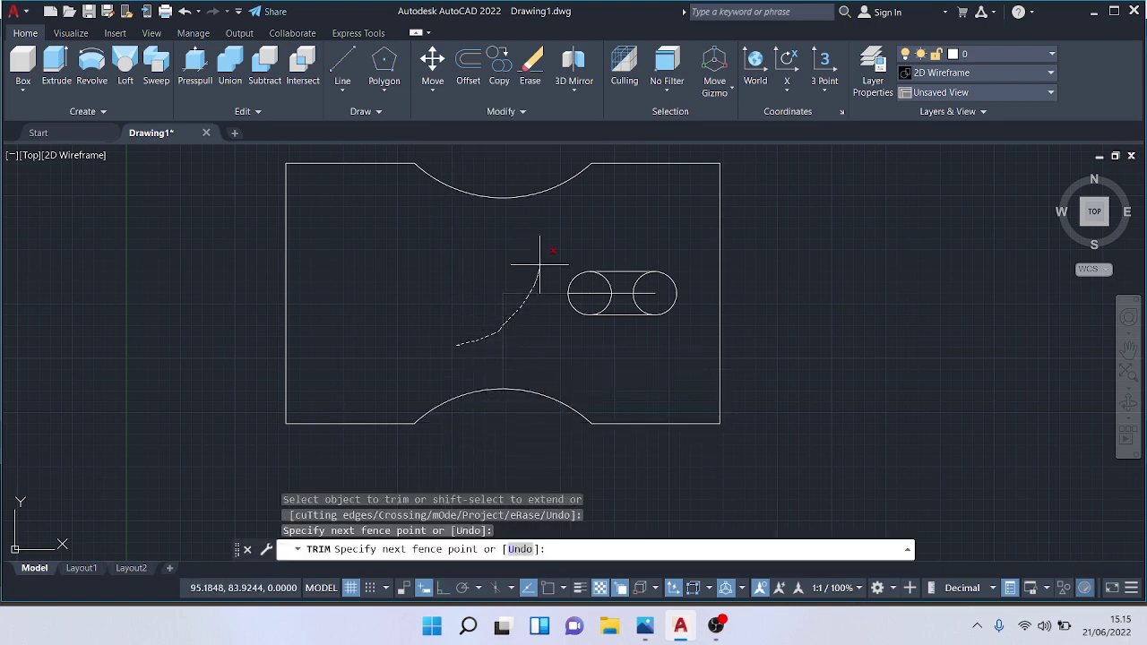
drag(540, 264, 543, 261)
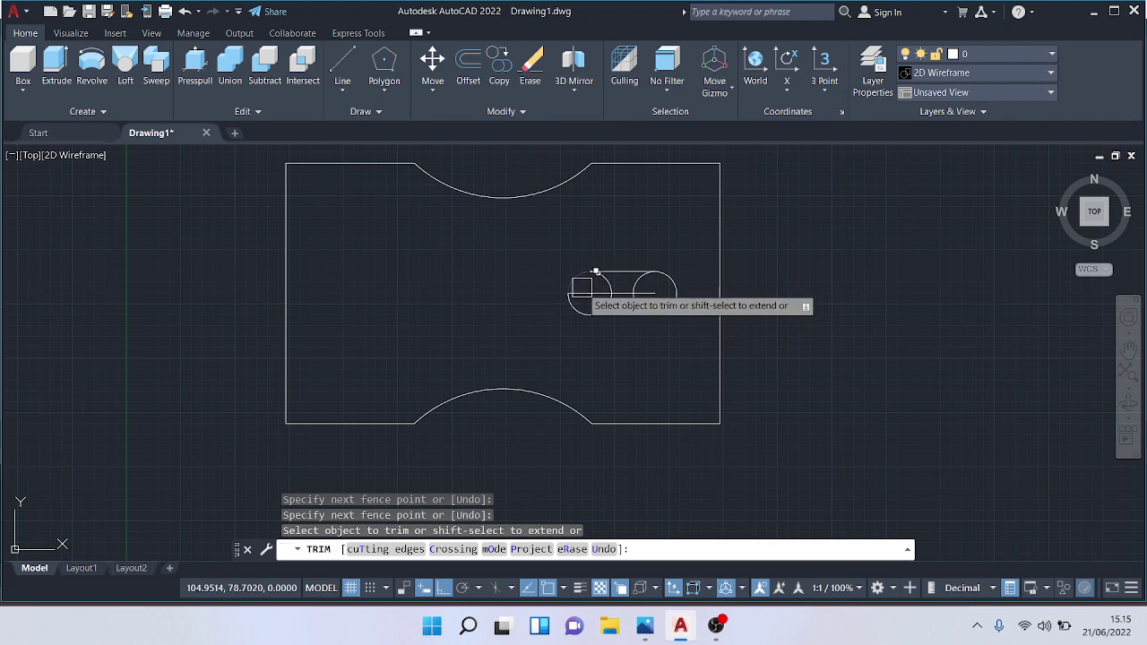
Step: Trim the inner circle halves and the remaining centre lines between the two tangent lines, leaving a clean rounded slot
click(615, 292)
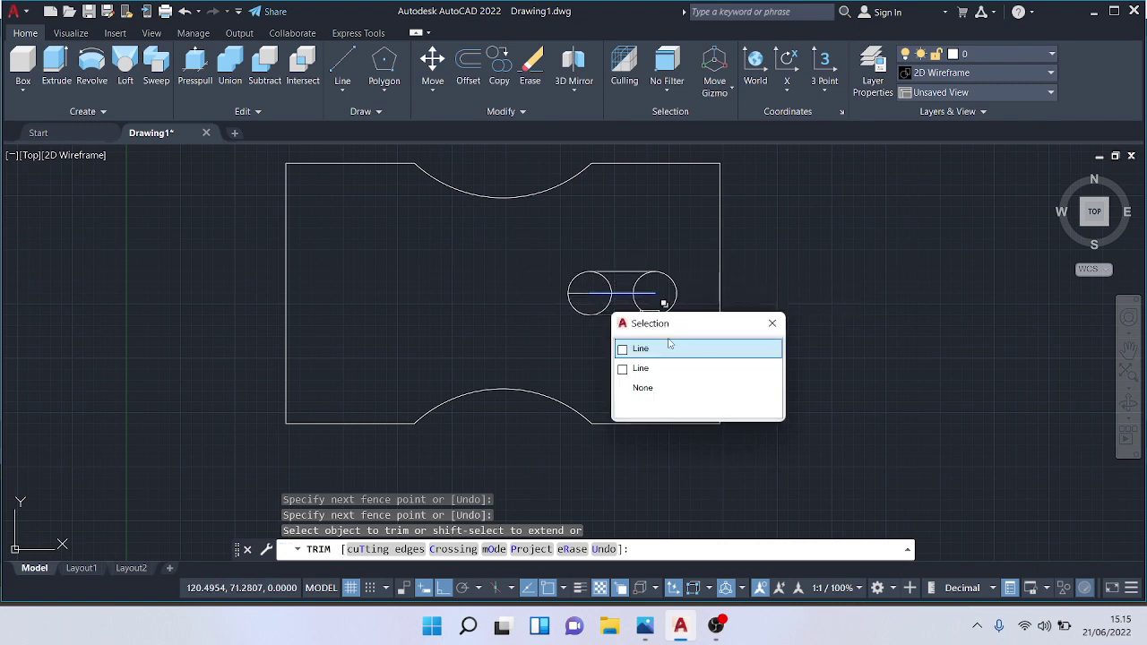
click(624, 349)
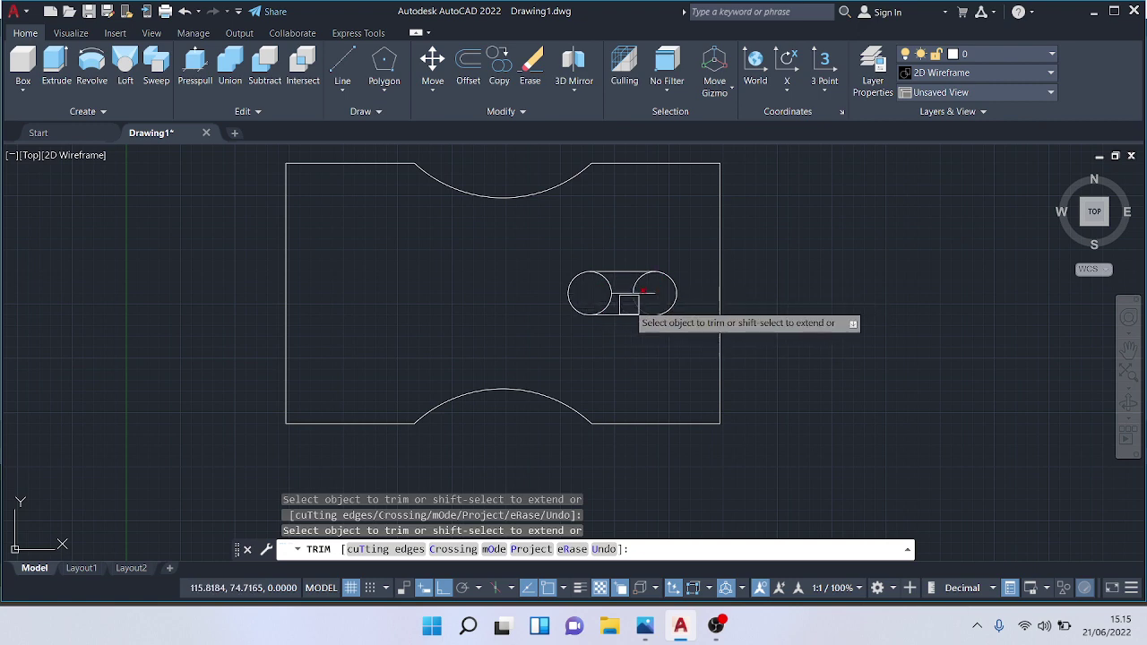
click(637, 303)
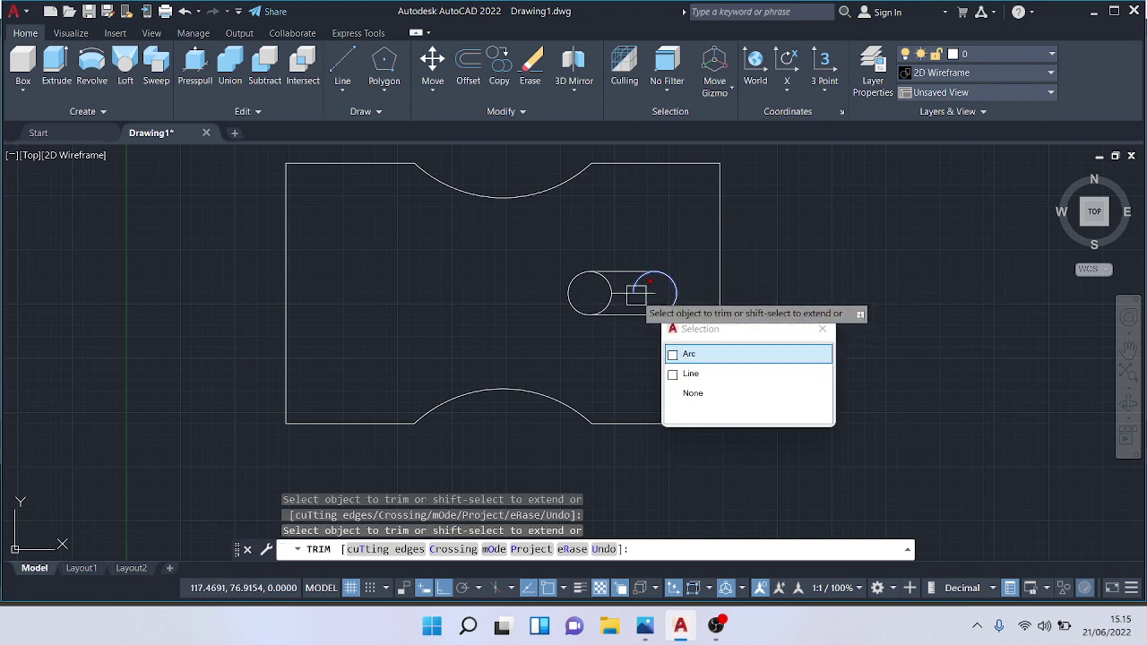
click(681, 354)
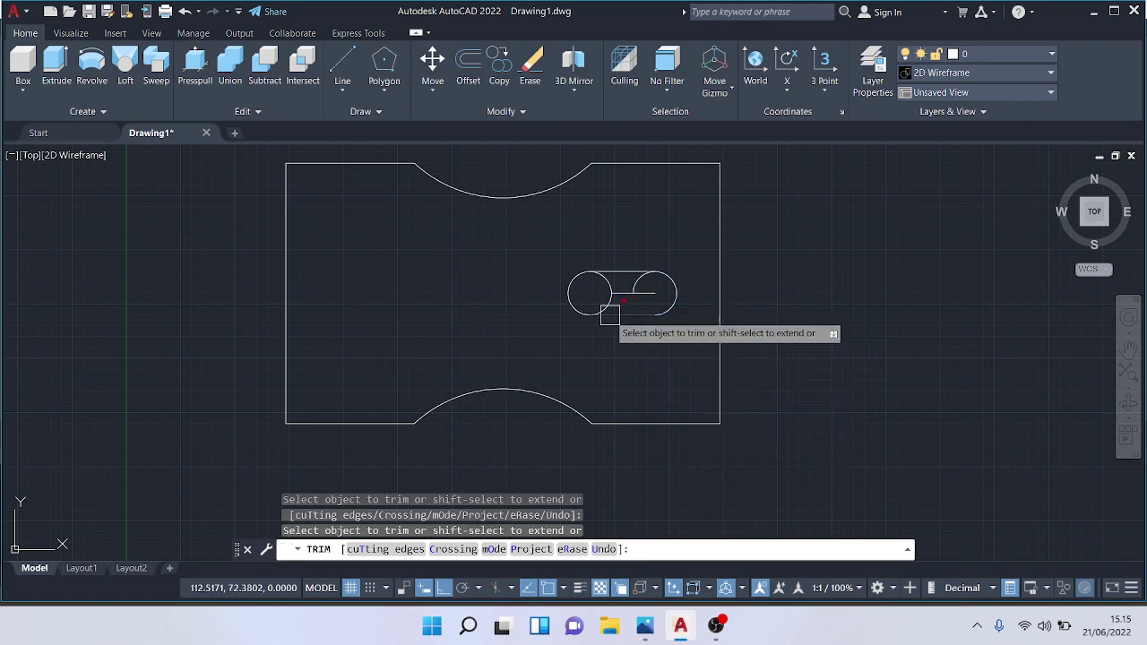
click(618, 281)
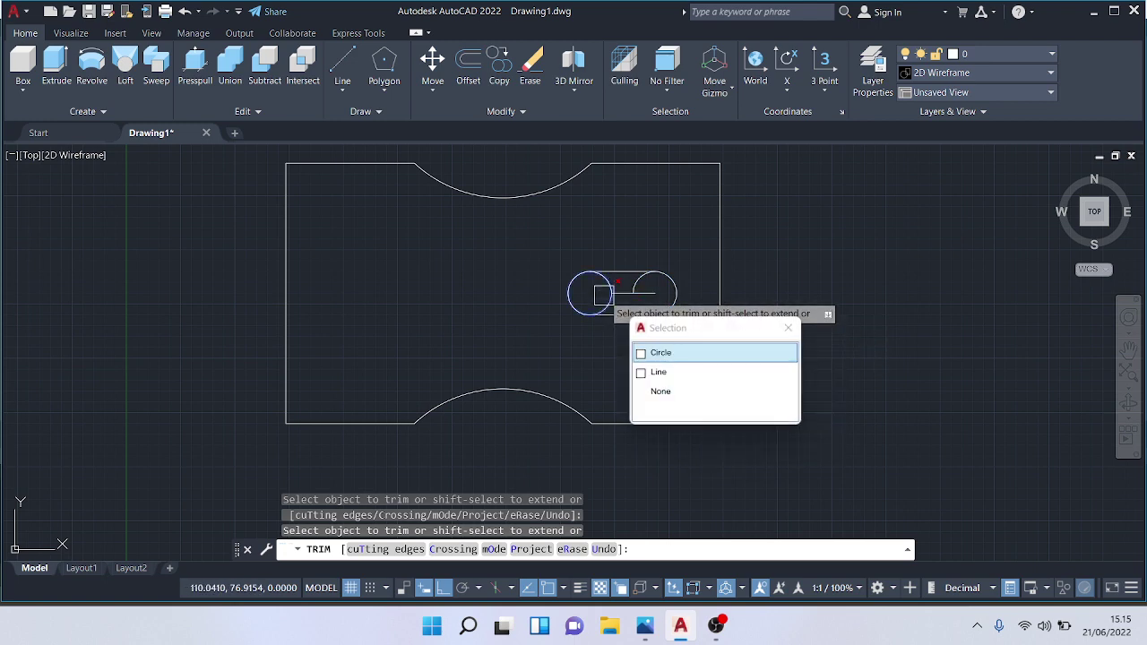
click(641, 353)
click(609, 290)
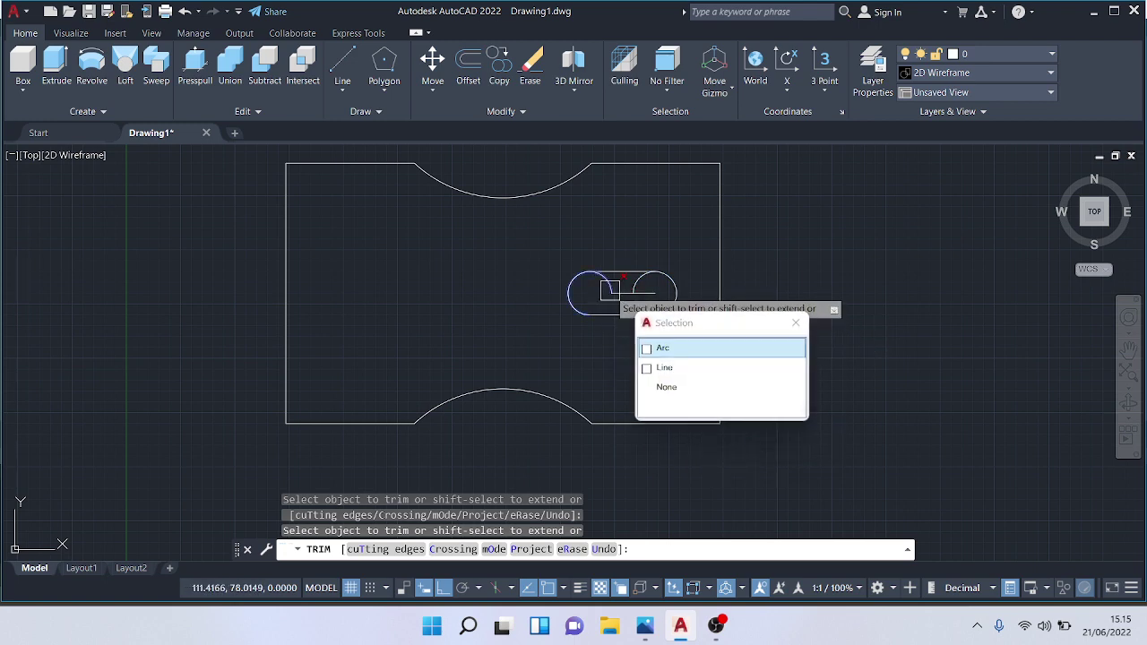
click(661, 347)
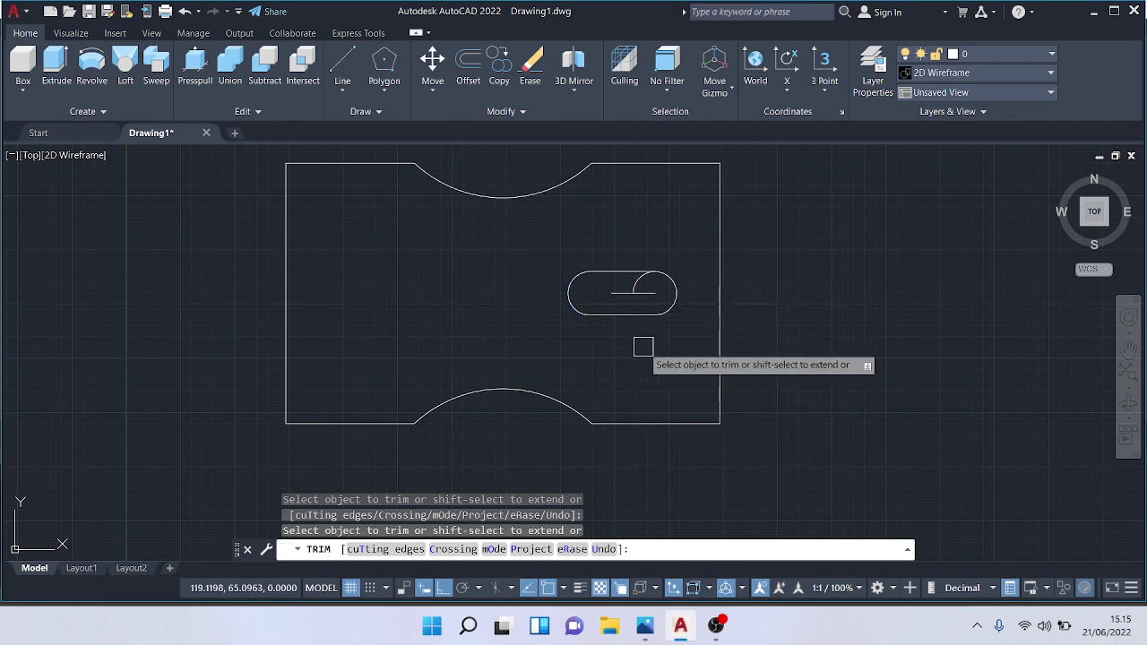
click(631, 293)
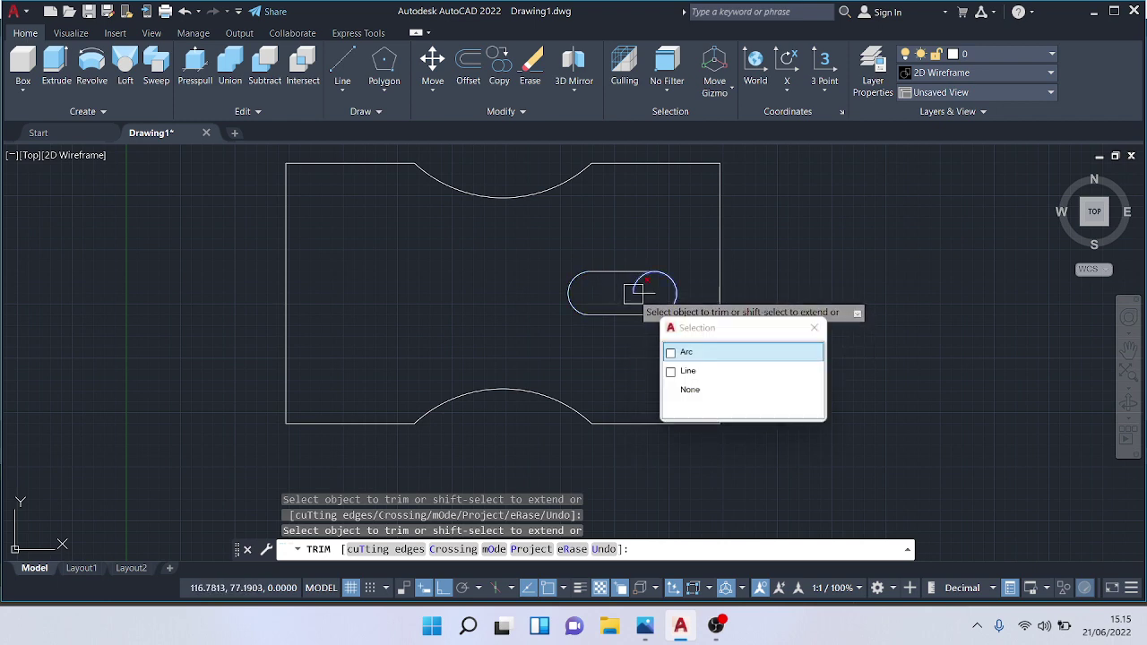
click(672, 354)
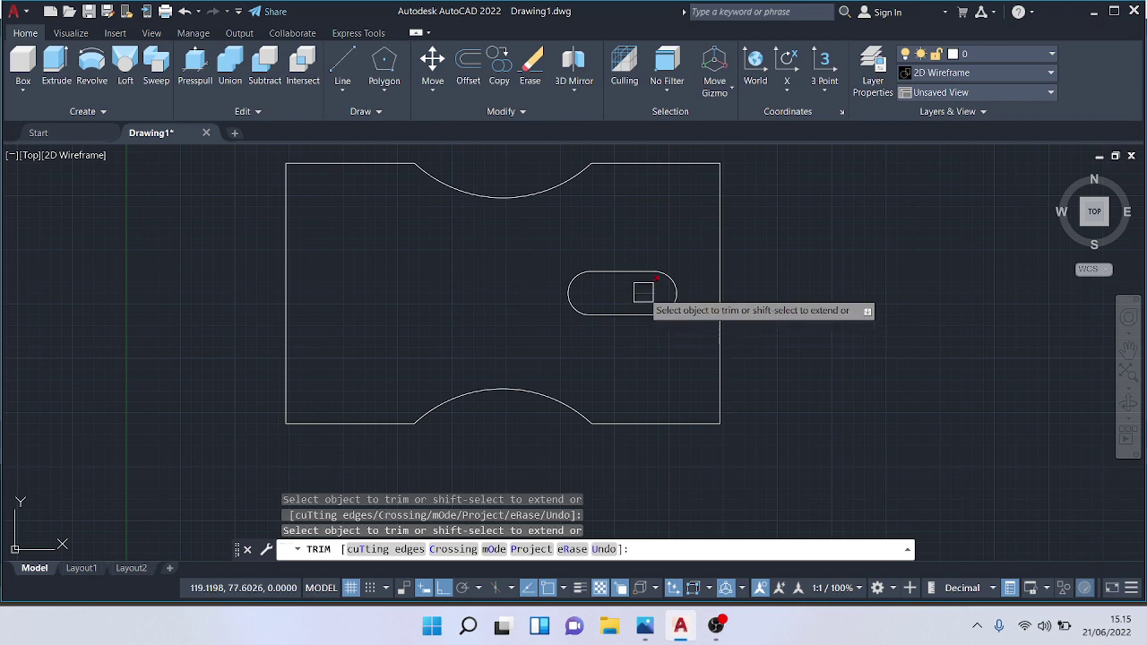
key(Escape)
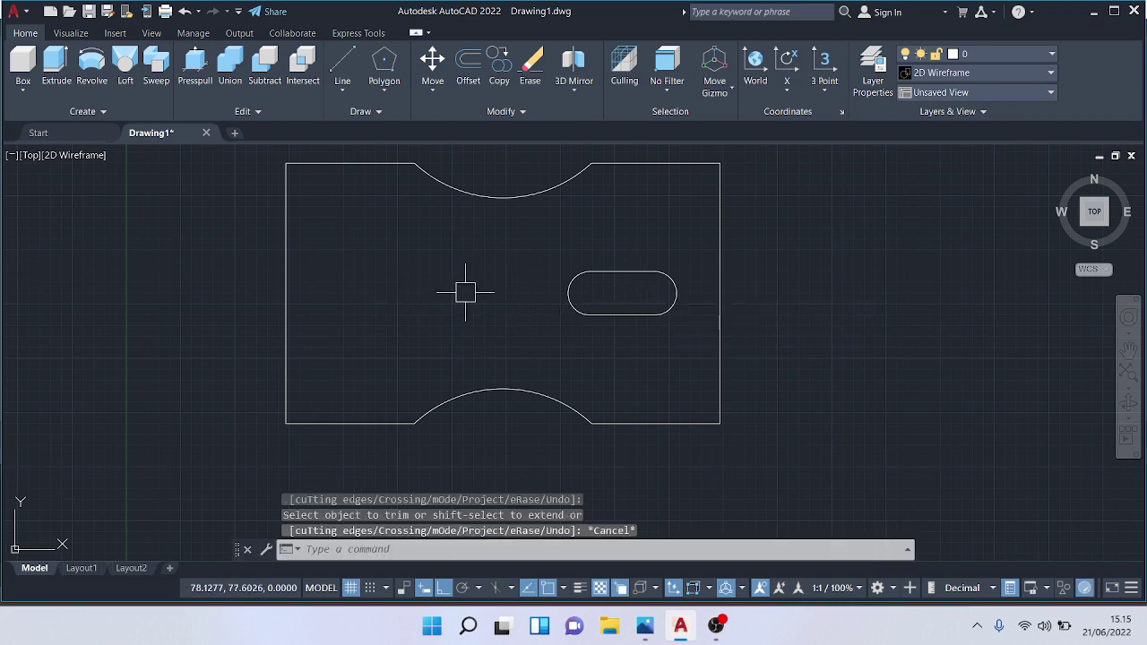
click(552, 248)
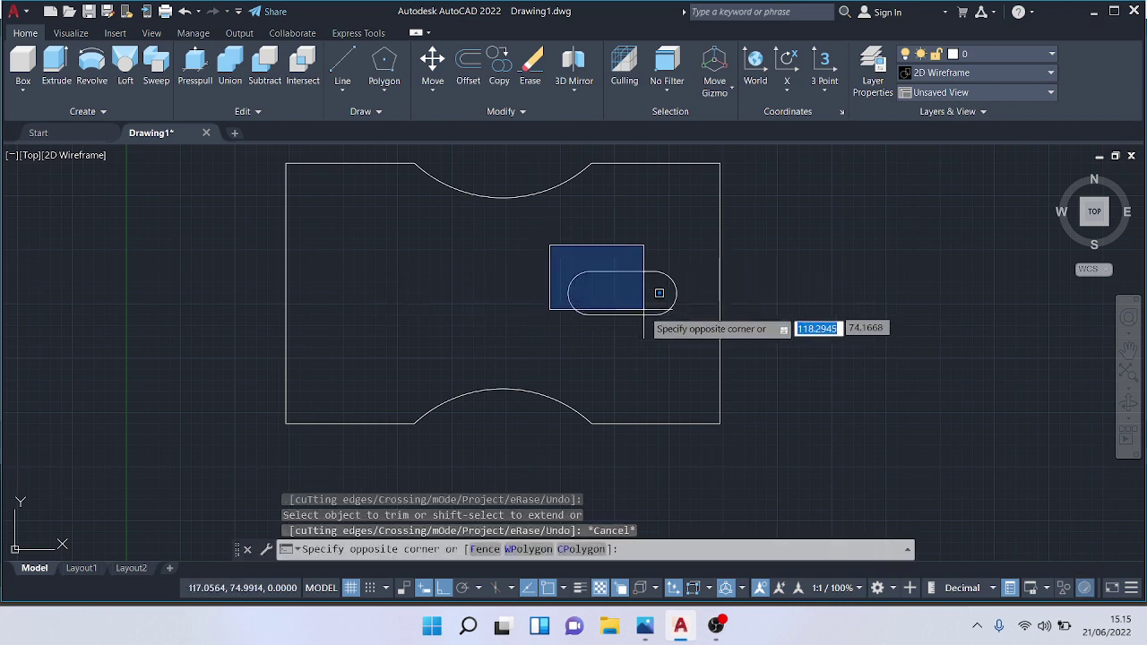
click(707, 331)
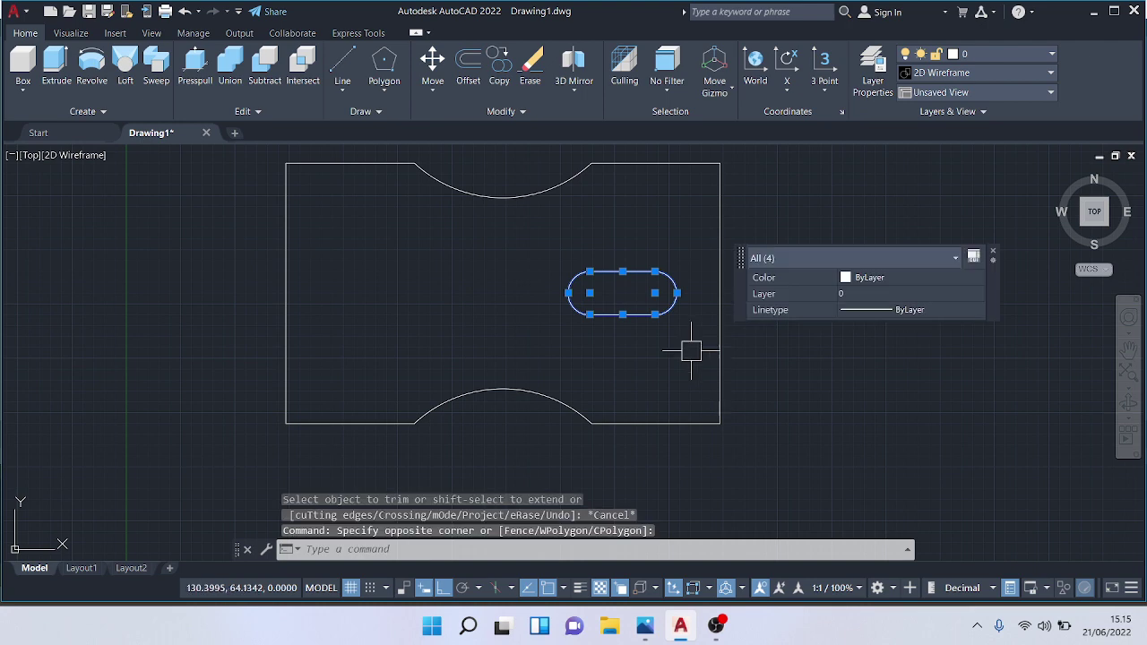
click(502, 111)
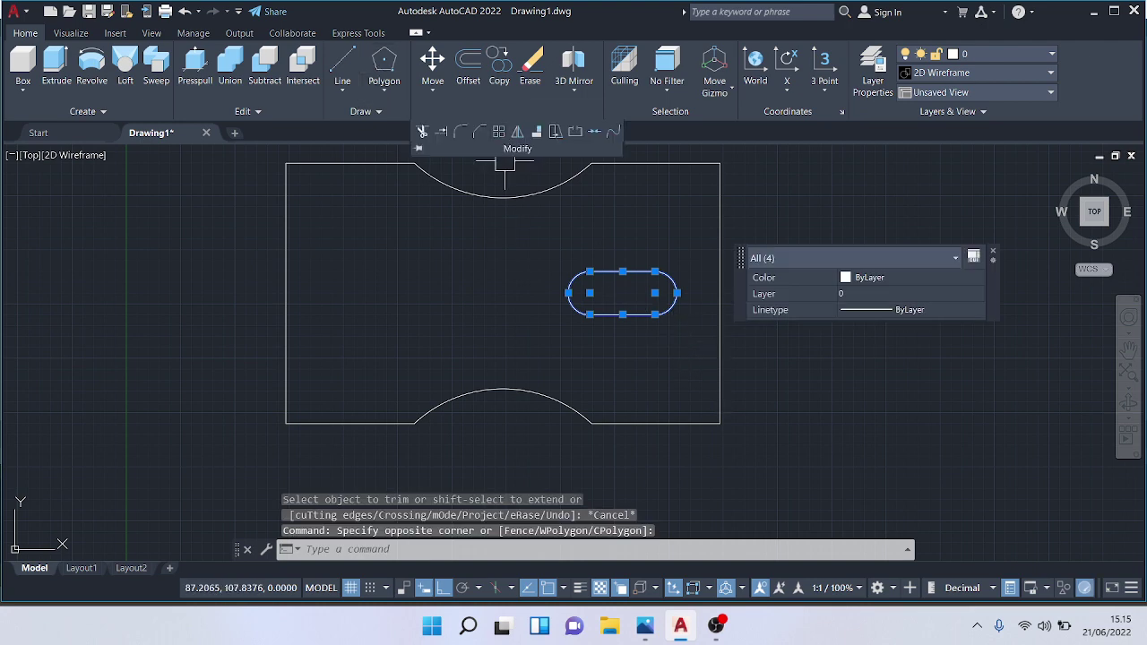
click(518, 133)
click(502, 195)
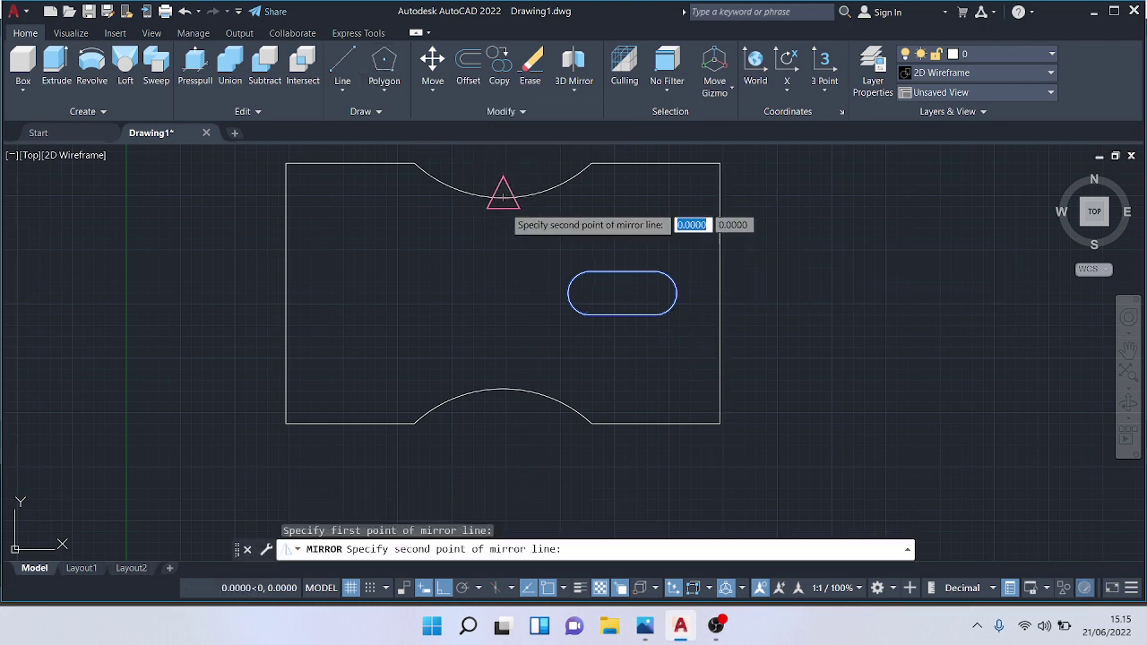
click(503, 389)
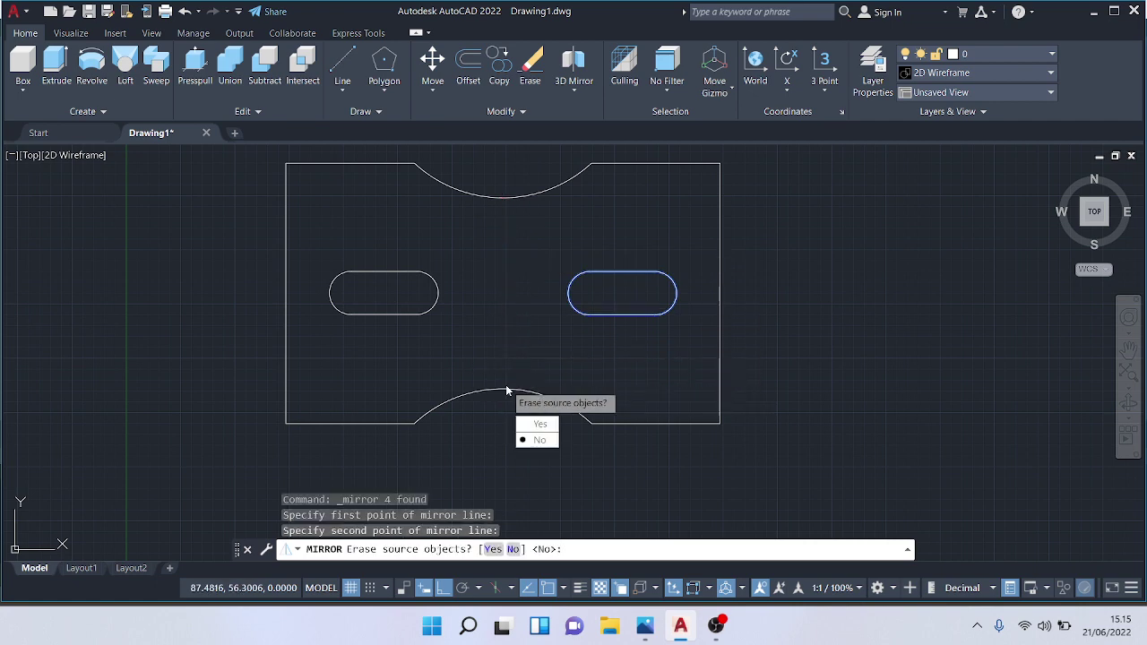
key(Escape)
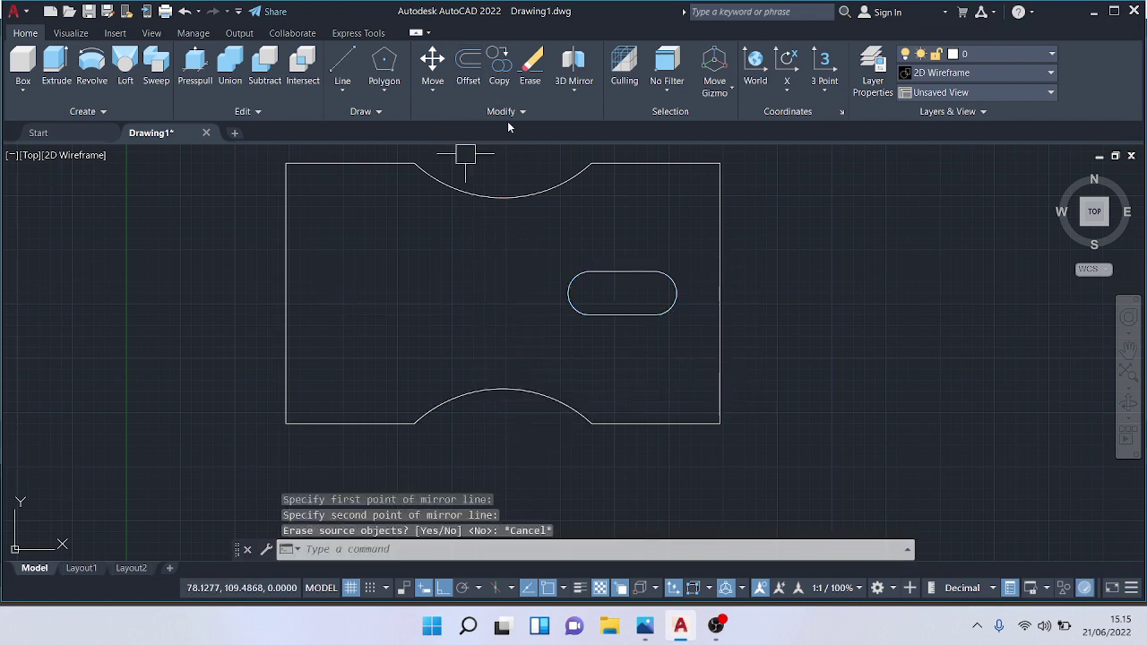
Step: Mirror the rounded slot about the vertical line through the midpoints of the two notch arcs, keeping the original
click(543, 264)
click(685, 345)
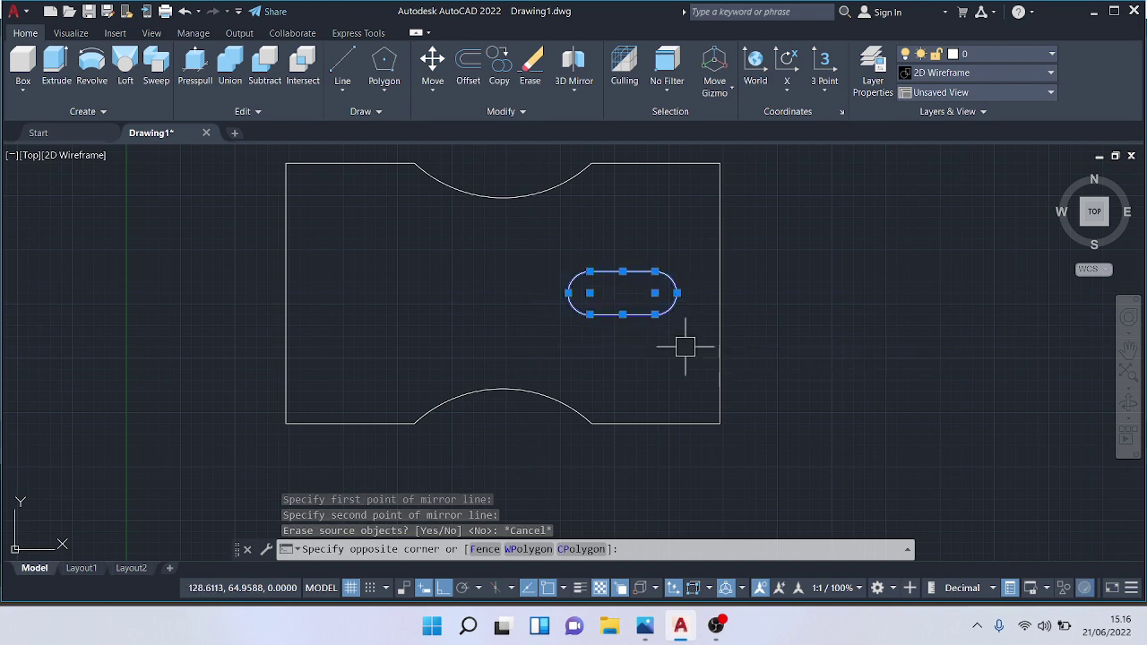
click(524, 112)
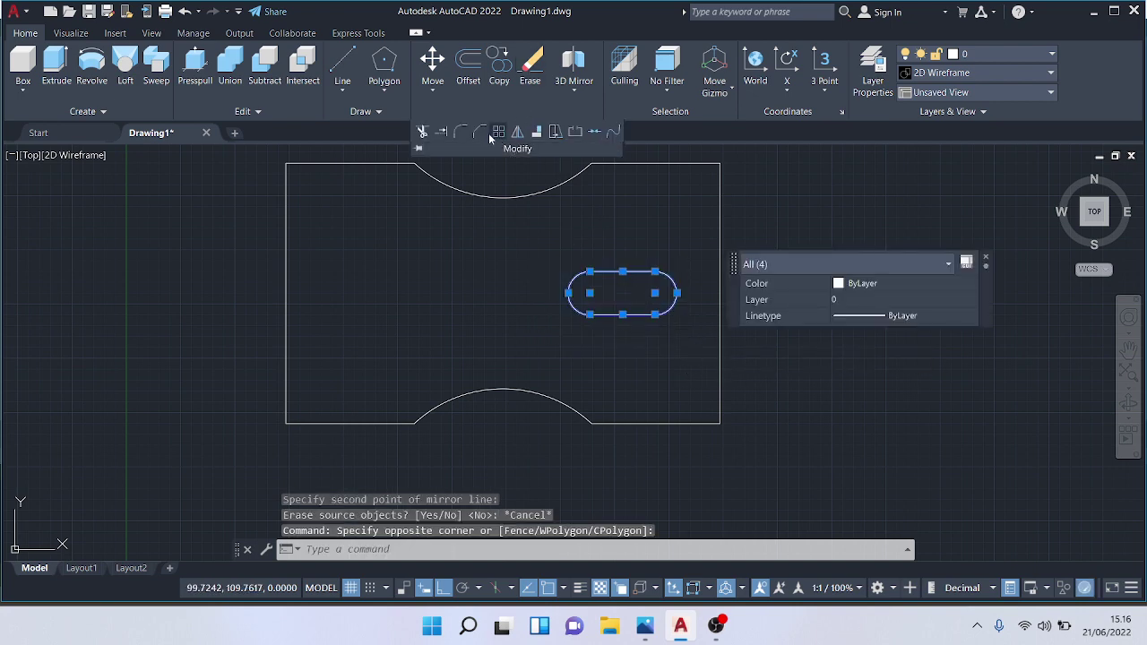
click(517, 131)
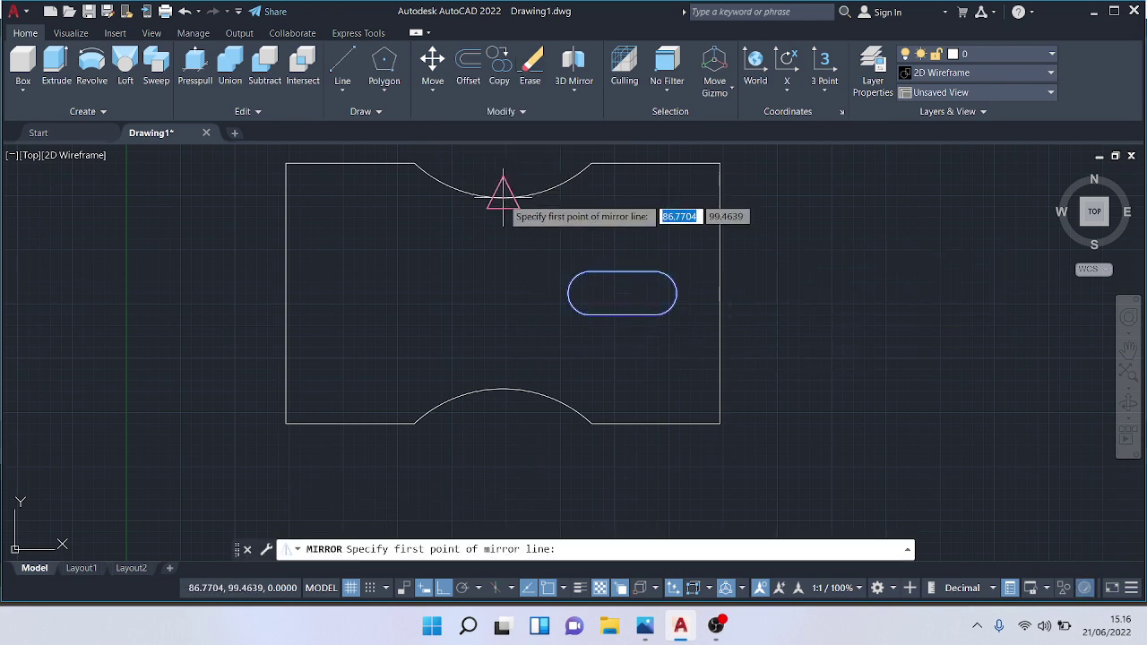
click(502, 196)
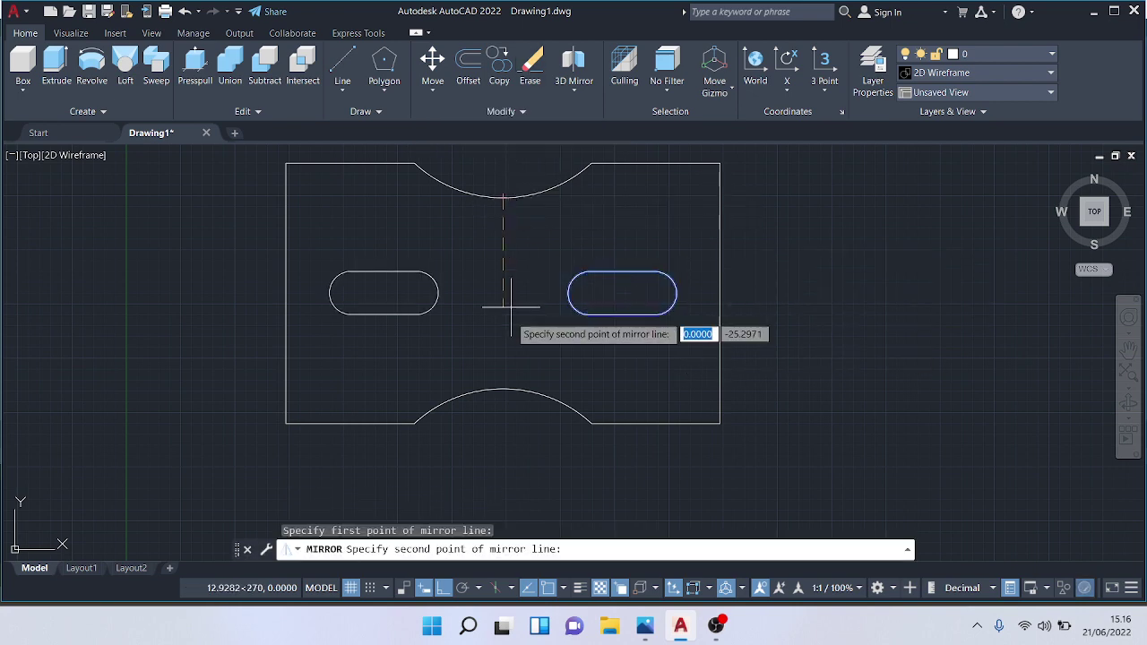
click(503, 389)
key(Down)
key(Return)
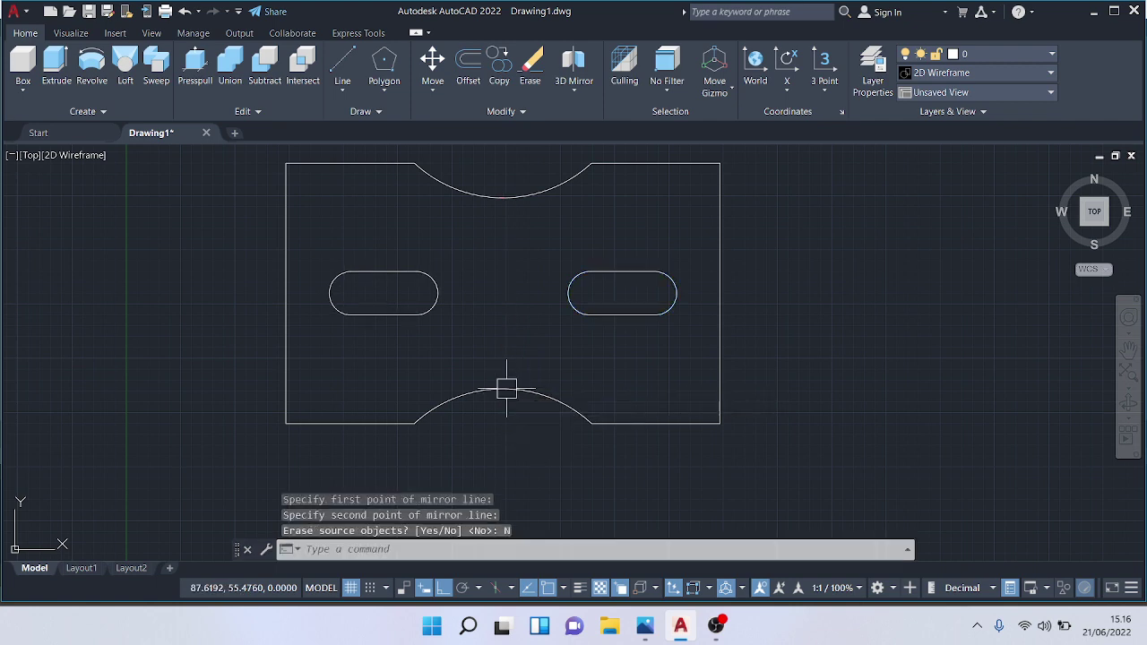
Step: Draw a vertical line 5 units inside the outline's left edge, running down from the top edge across the bottom edge
click(343, 64)
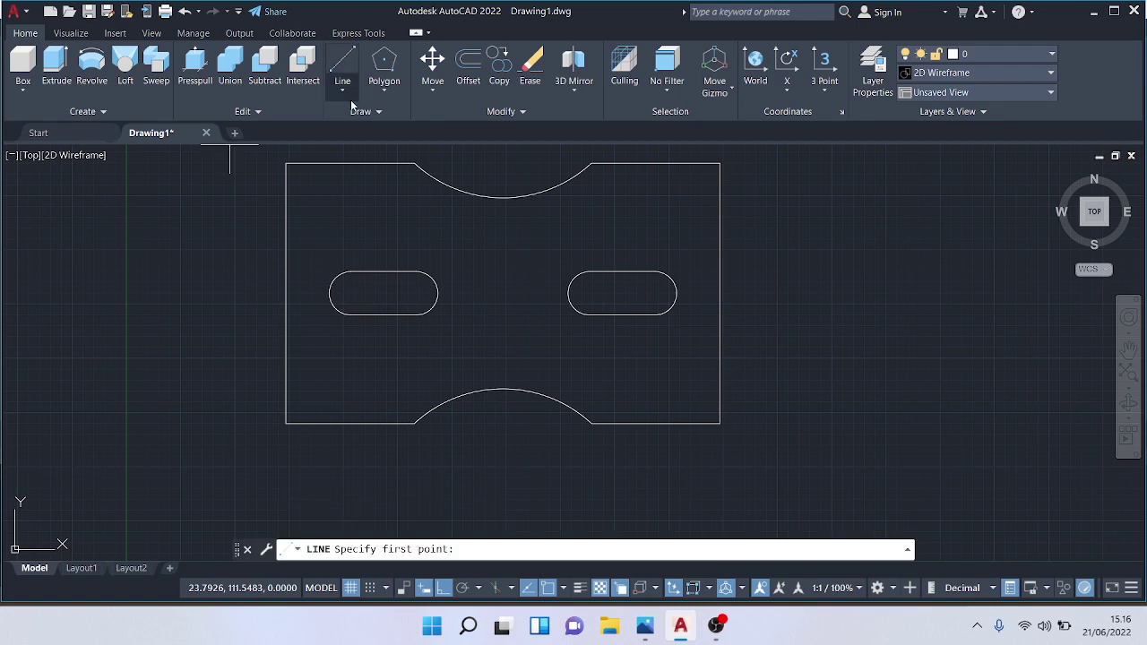
click(319, 162)
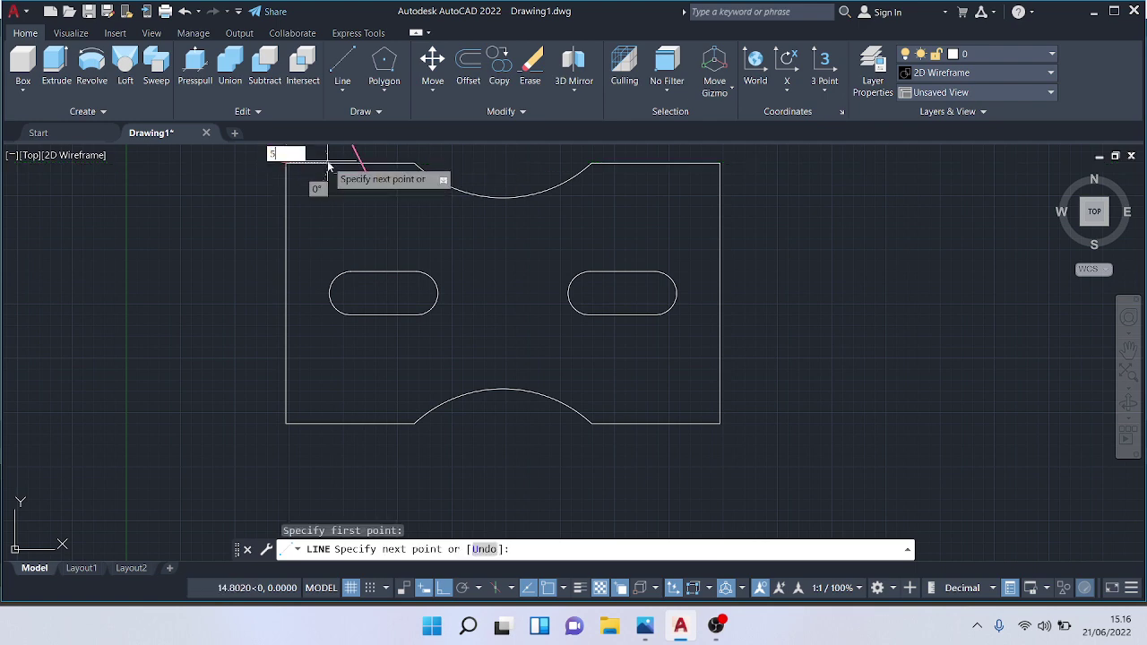
text(5)
key(Return)
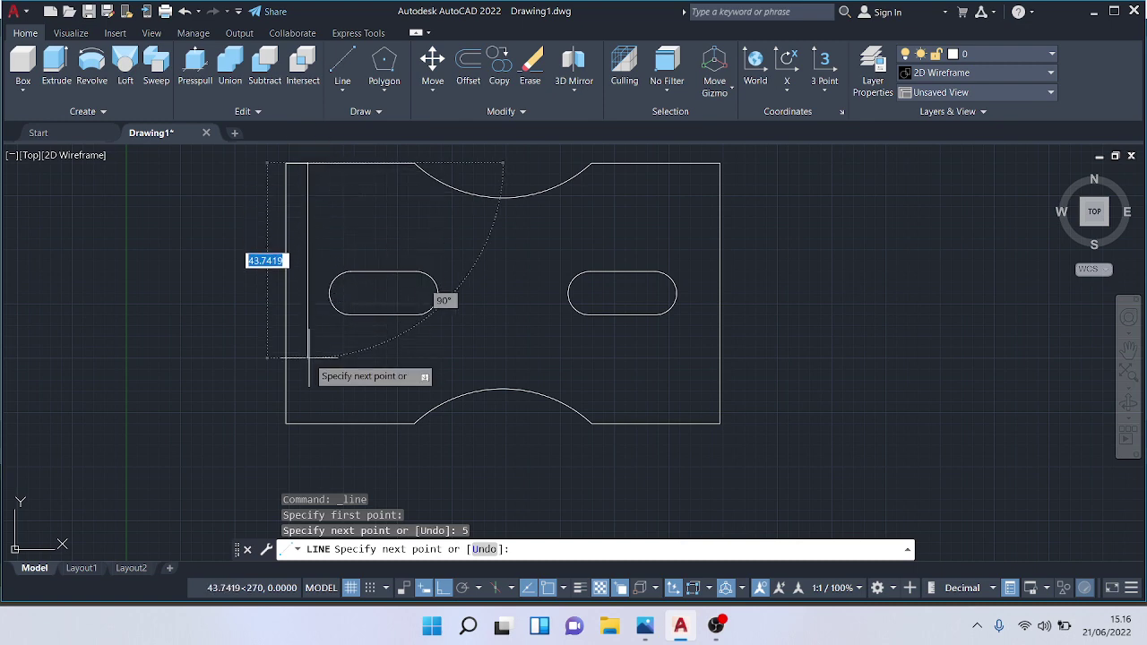
click(307, 423)
key(Escape)
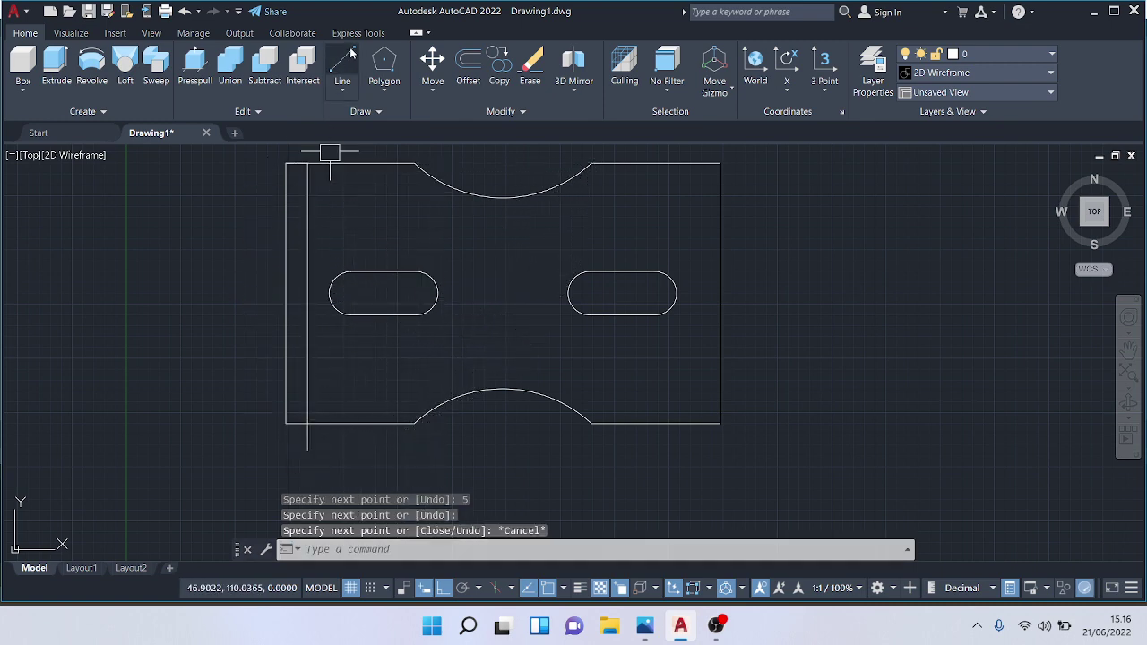
Step: Trim the part of the new vertical line that overhangs the outline's bottom edge
click(541, 114)
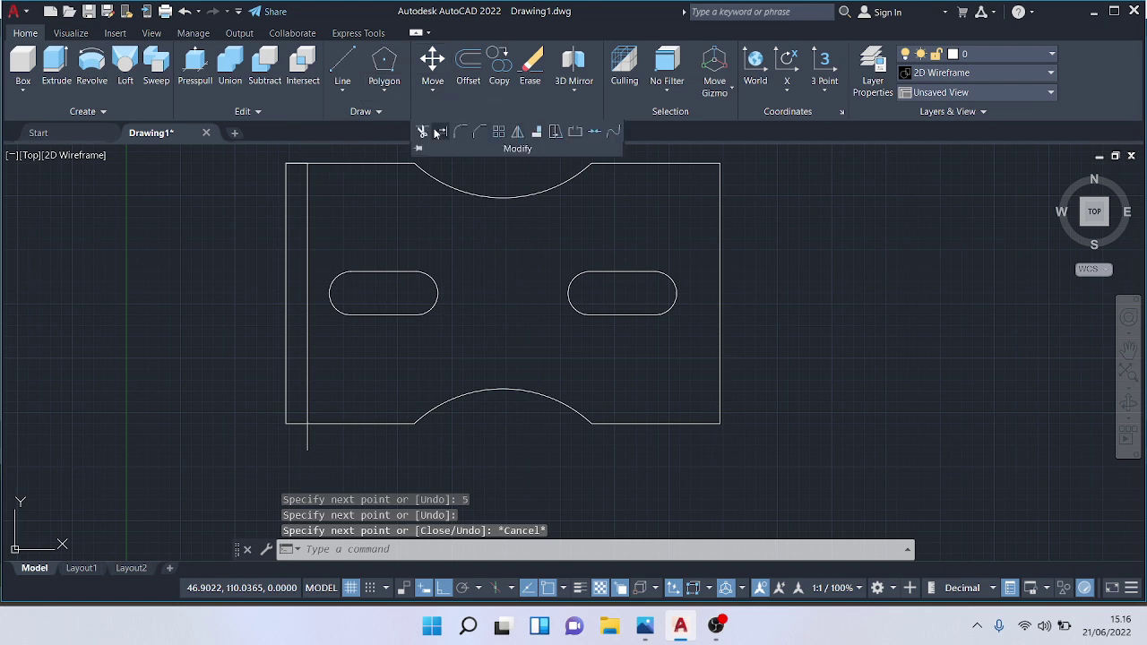
click(423, 133)
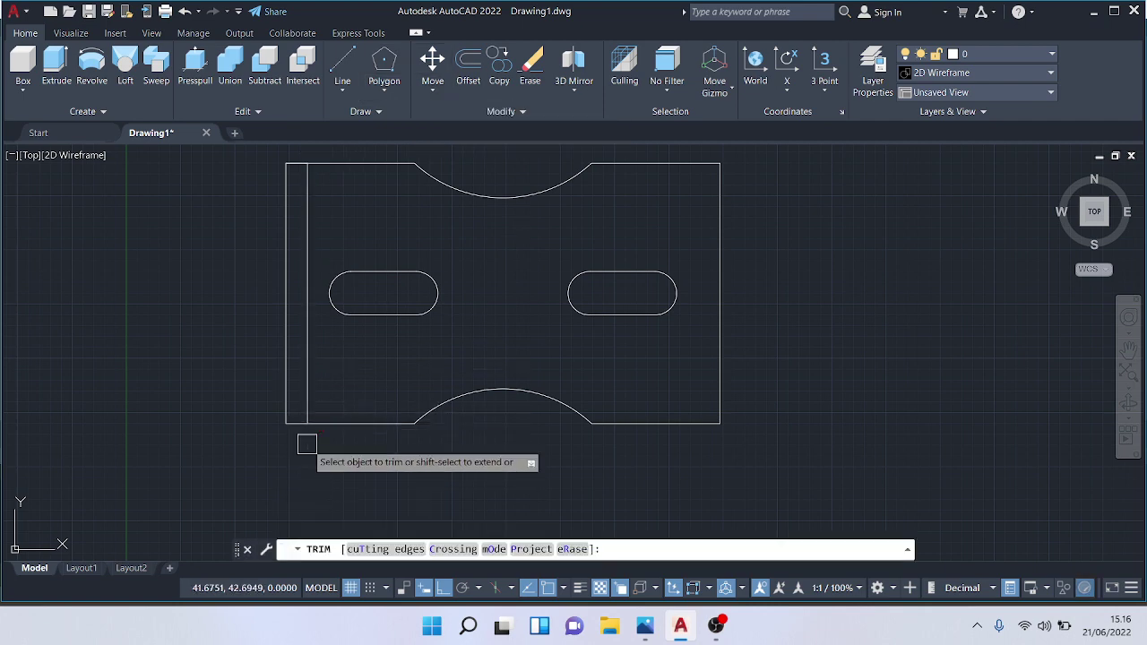
key(Escape)
Step: Mirror the vertical strip line to the outline's right side about the midpoints of the notch arcs, keeping the original
click(307, 377)
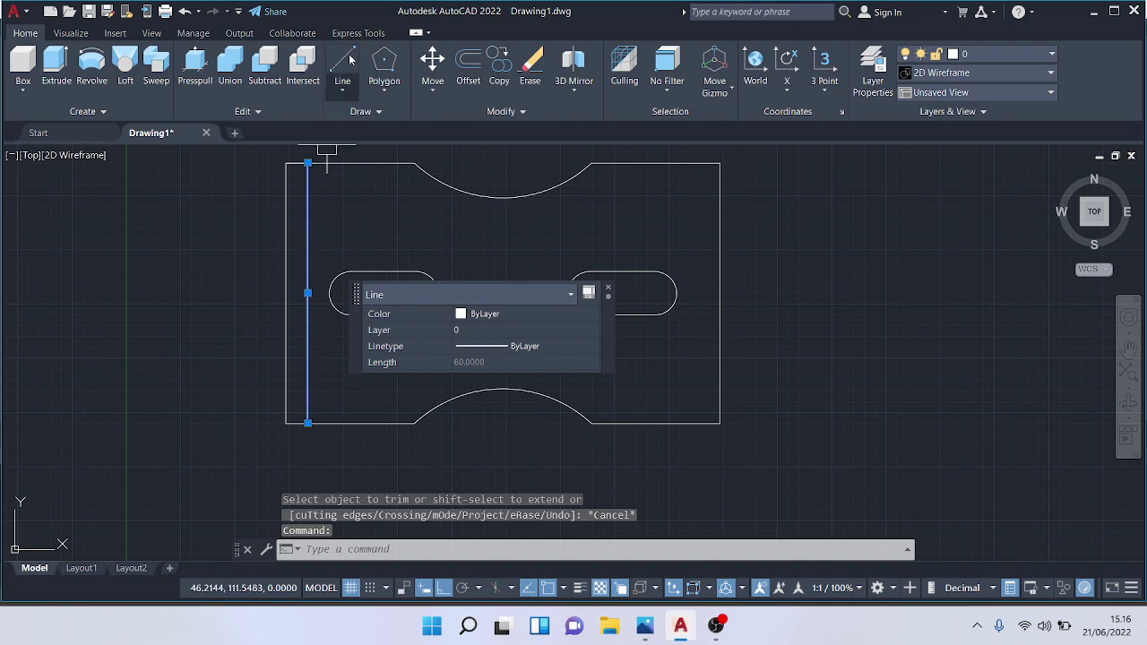
click(474, 114)
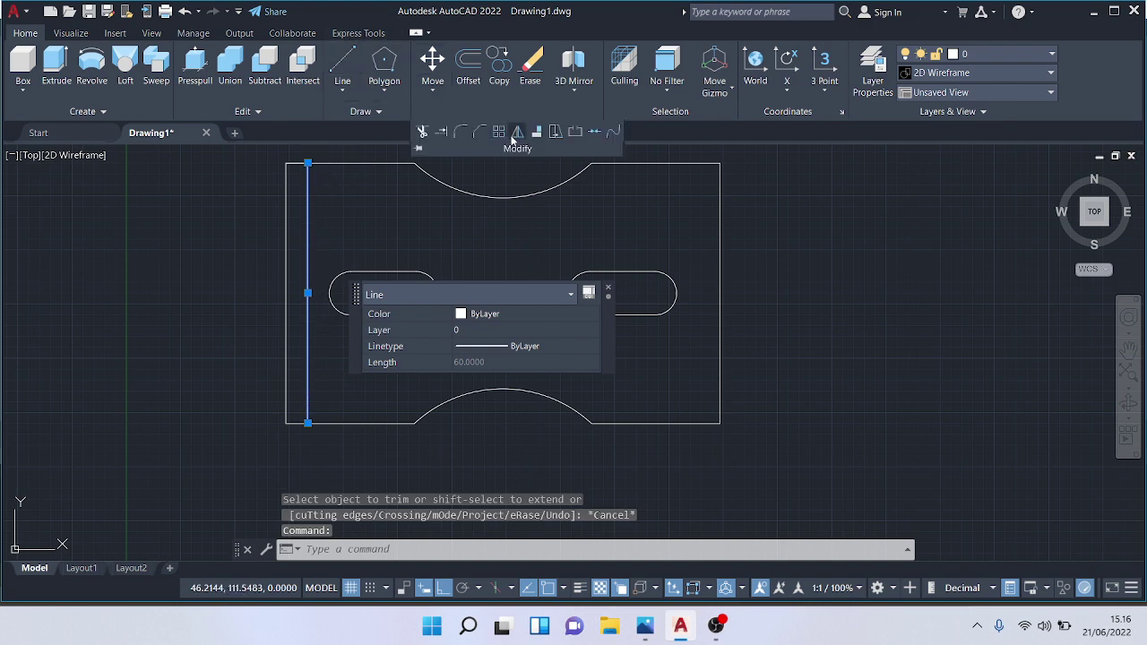
click(517, 132)
click(503, 196)
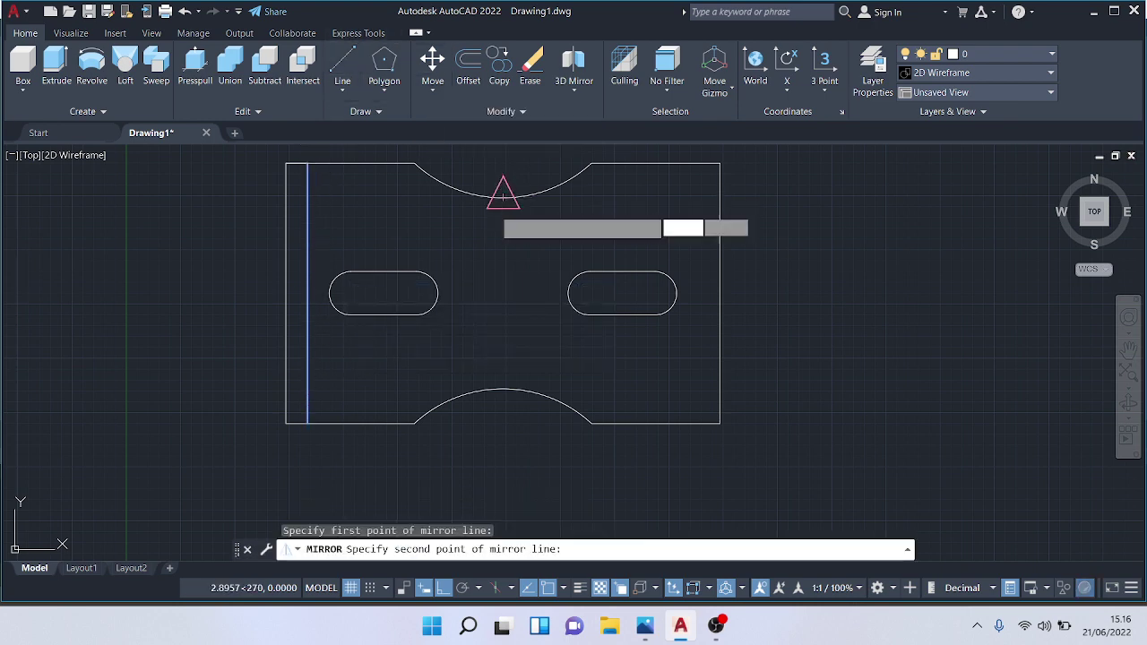
click(502, 389)
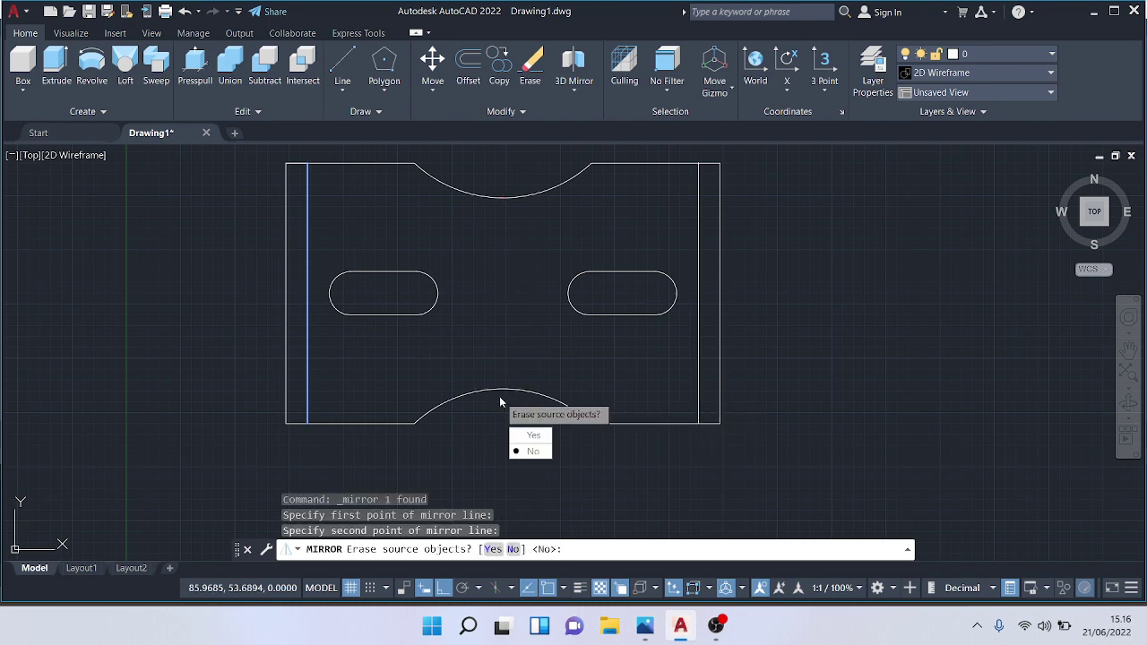
click(531, 450)
key(Escape)
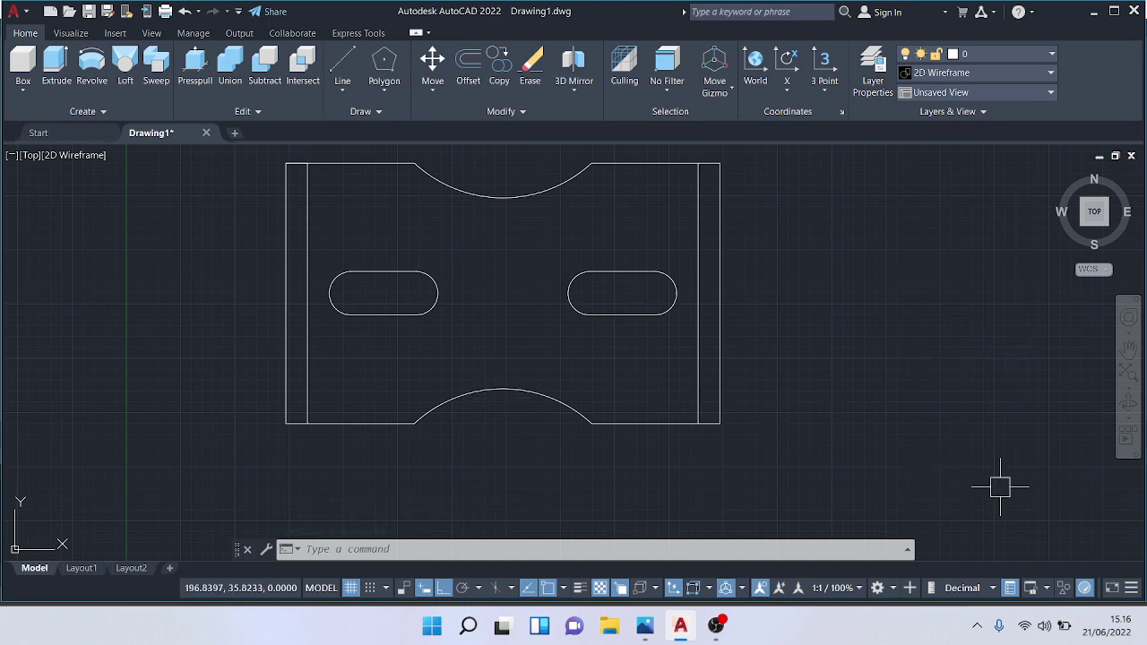
Step: Switch to the SE Isometric view and presspull the notched area between the strips, excluding the slots, to a height of 5
click(1110, 230)
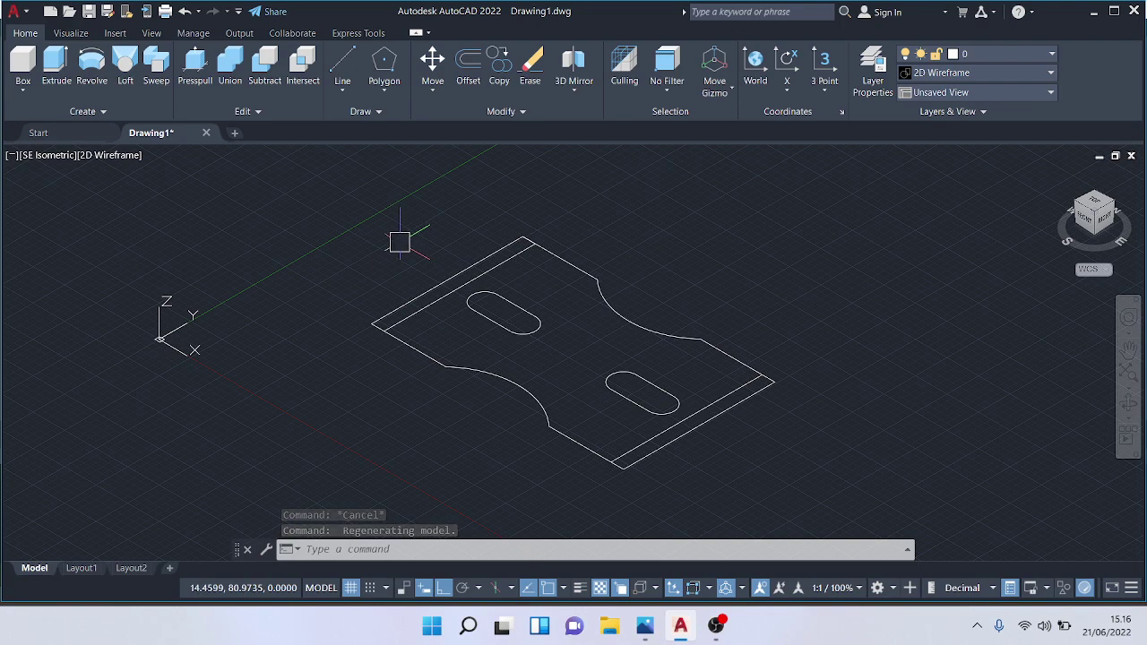
key(ctrl+a)
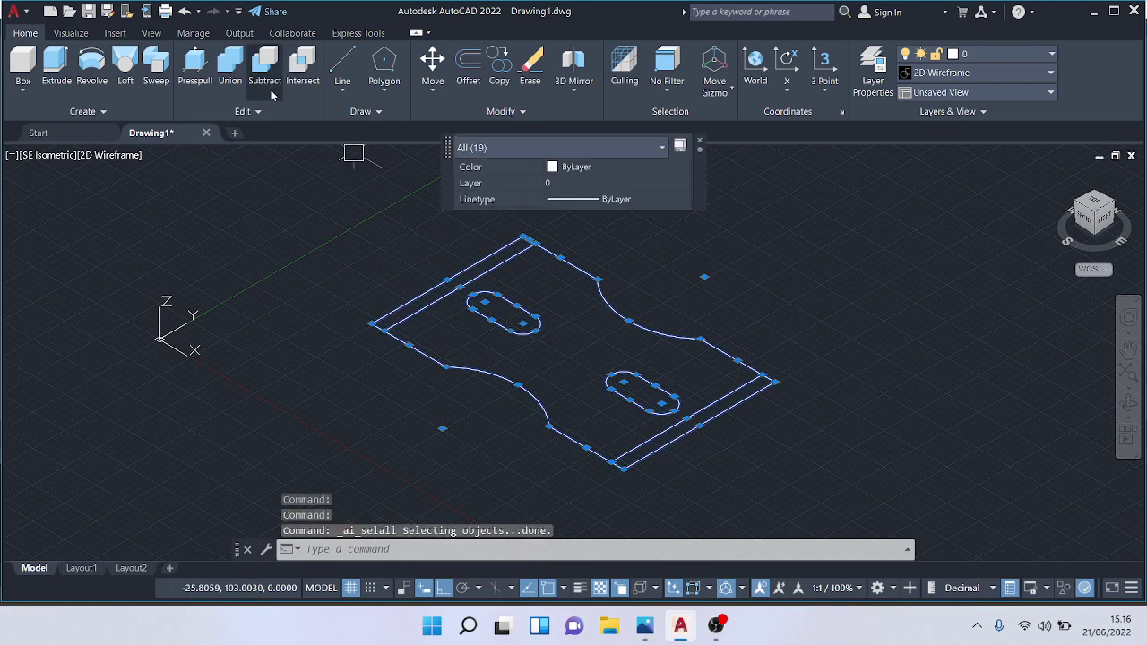
click(231, 70)
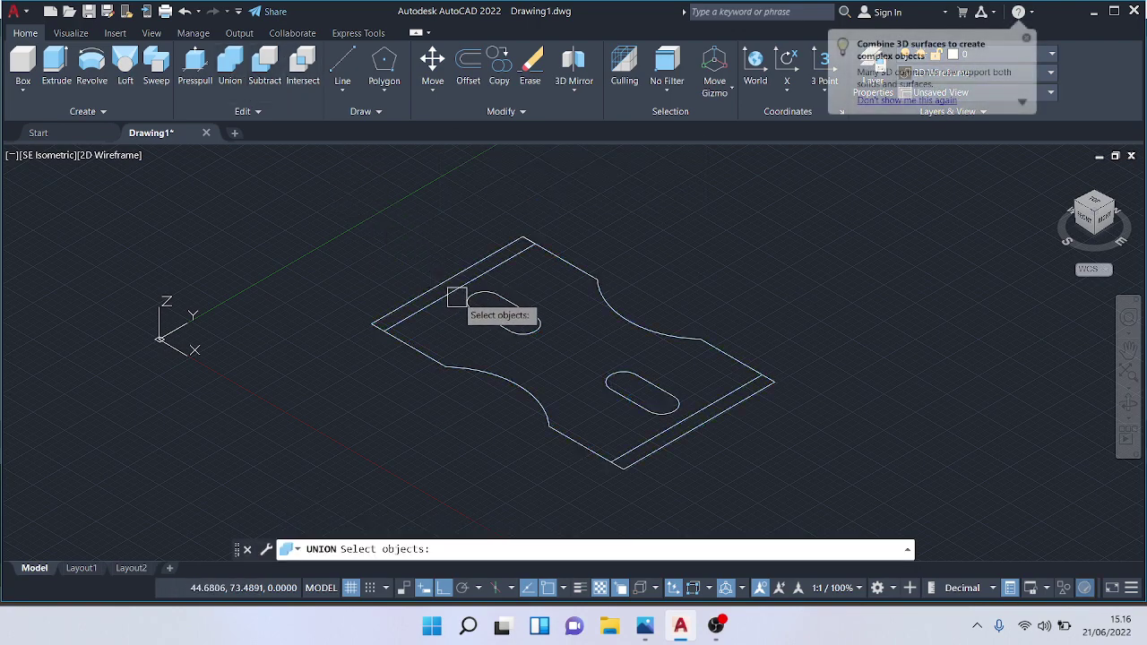
click(196, 70)
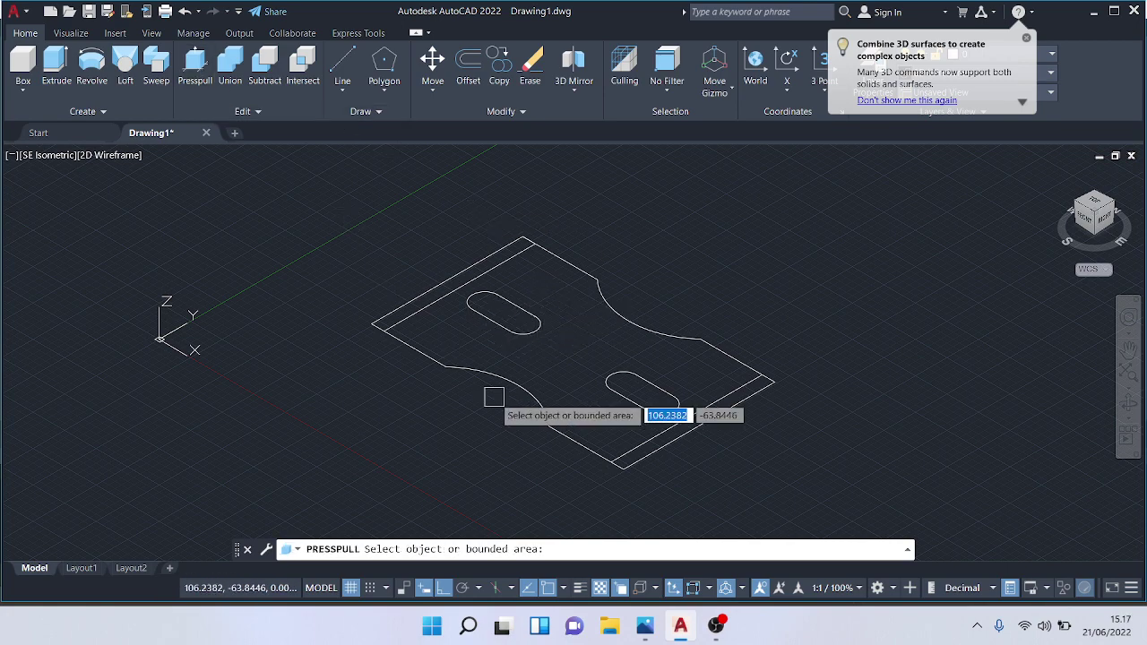
click(565, 387)
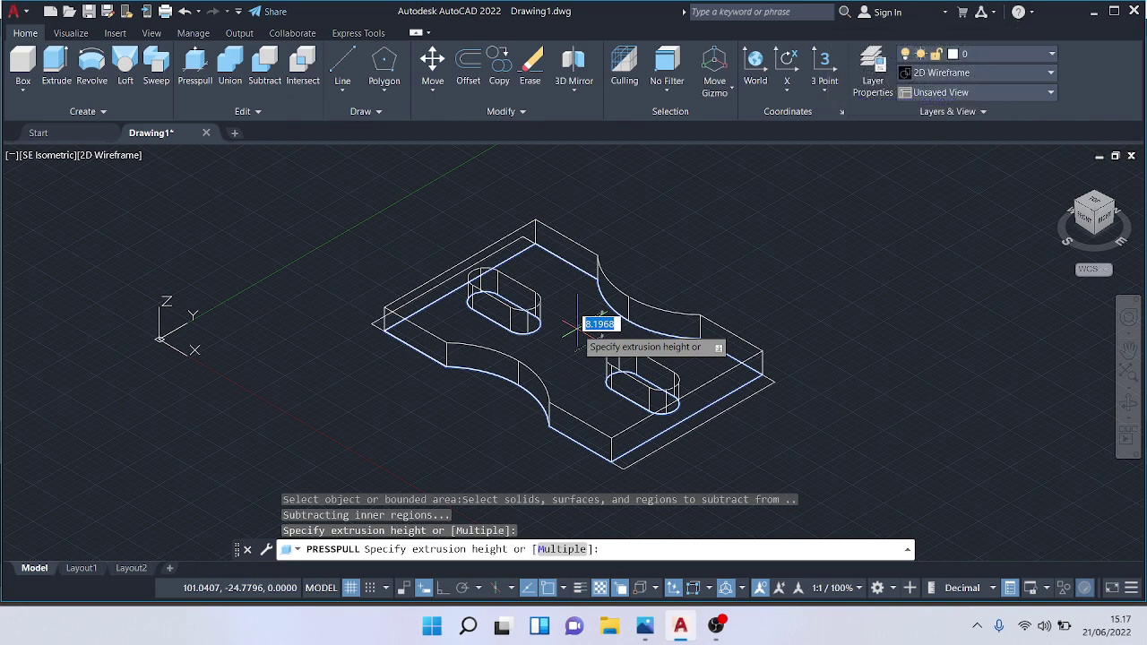
key(Return)
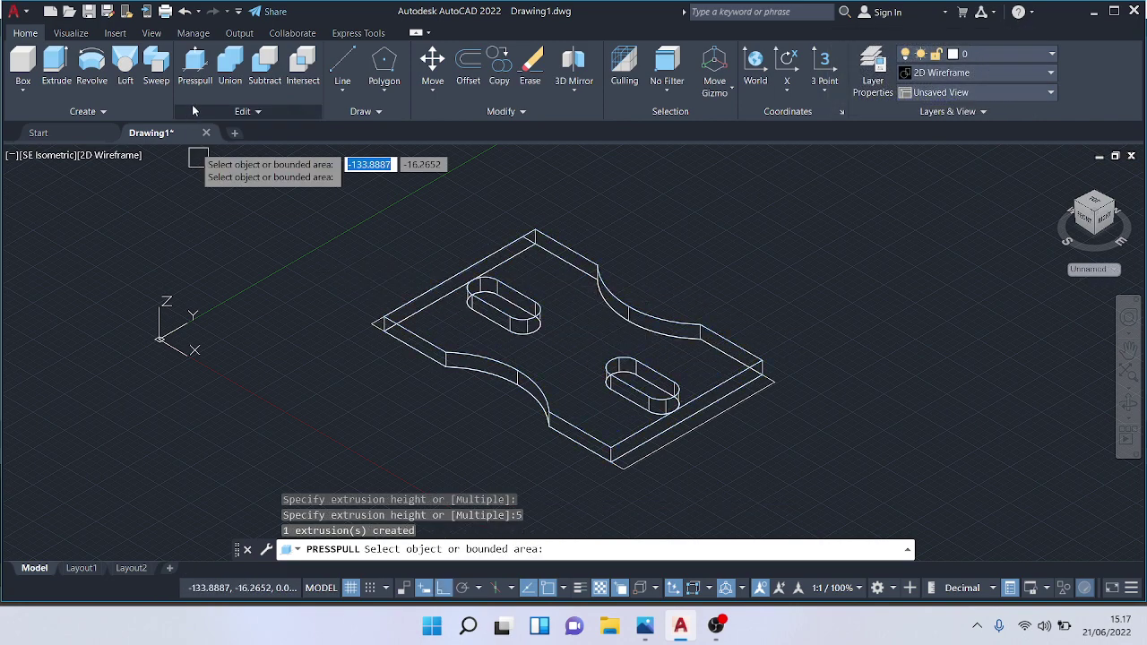
Step: Presspull the narrow strip at the plate's left end up to a height of 50
click(204, 70)
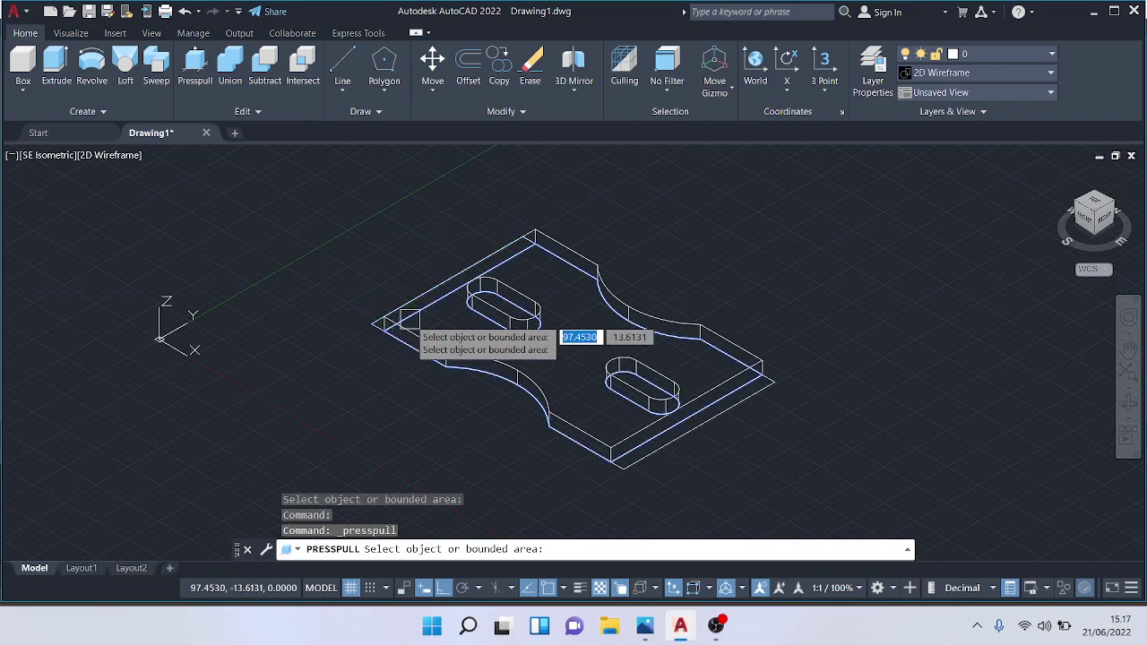
click(413, 307)
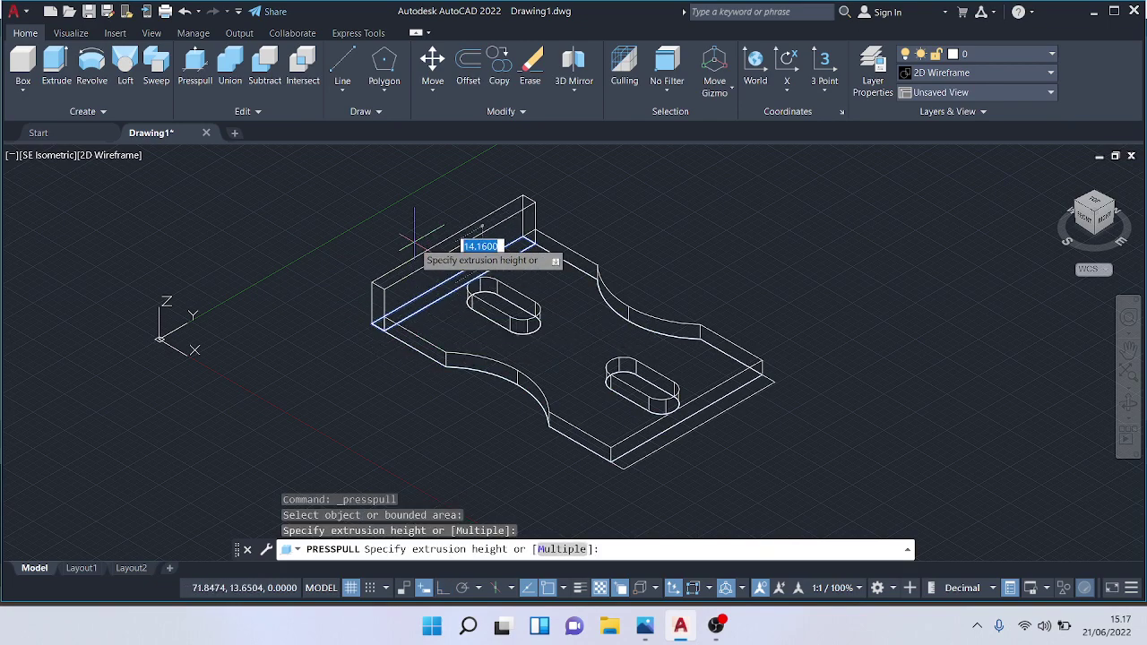
key(Return)
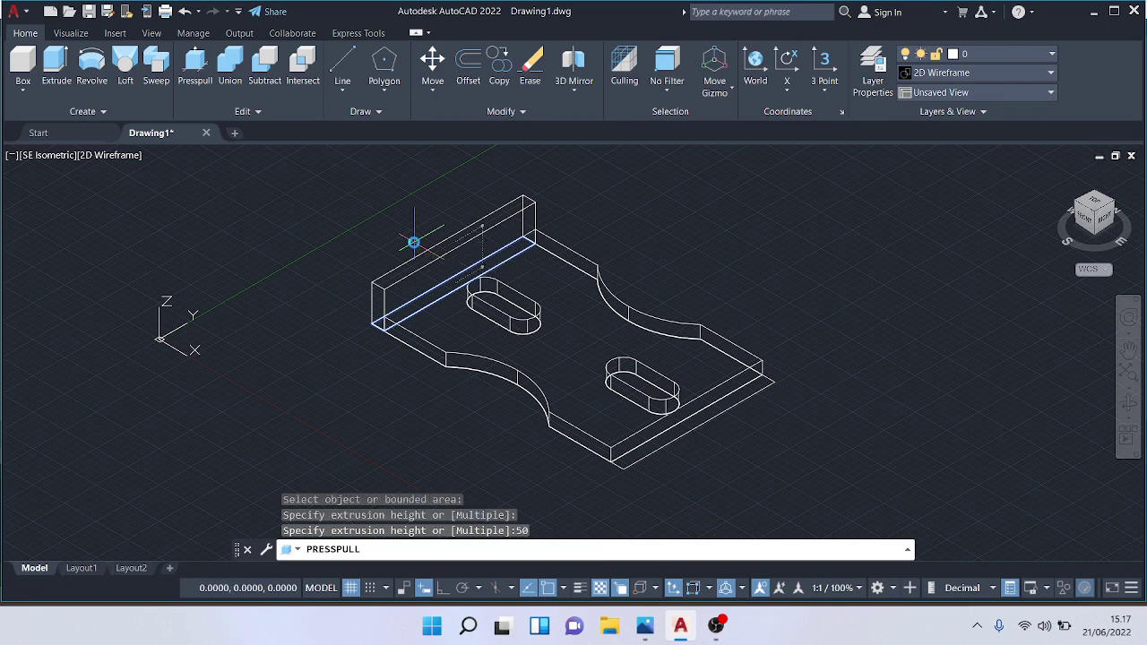
Step: Presspull the narrow strip at the plate's right end up to a height of 60
click(197, 69)
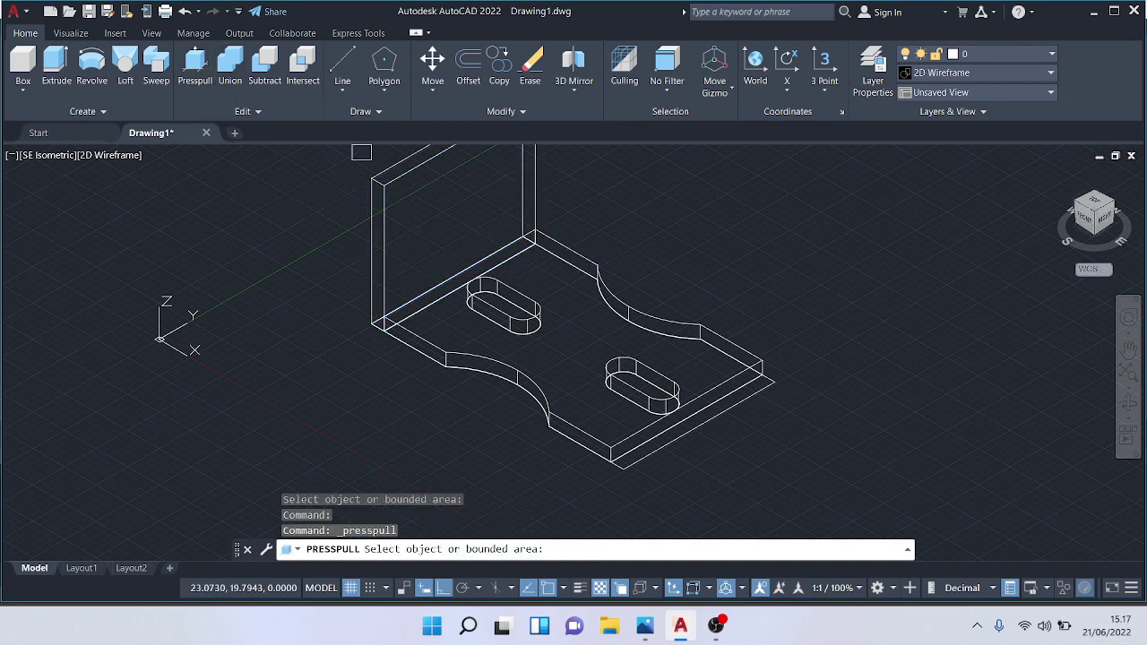
click(705, 418)
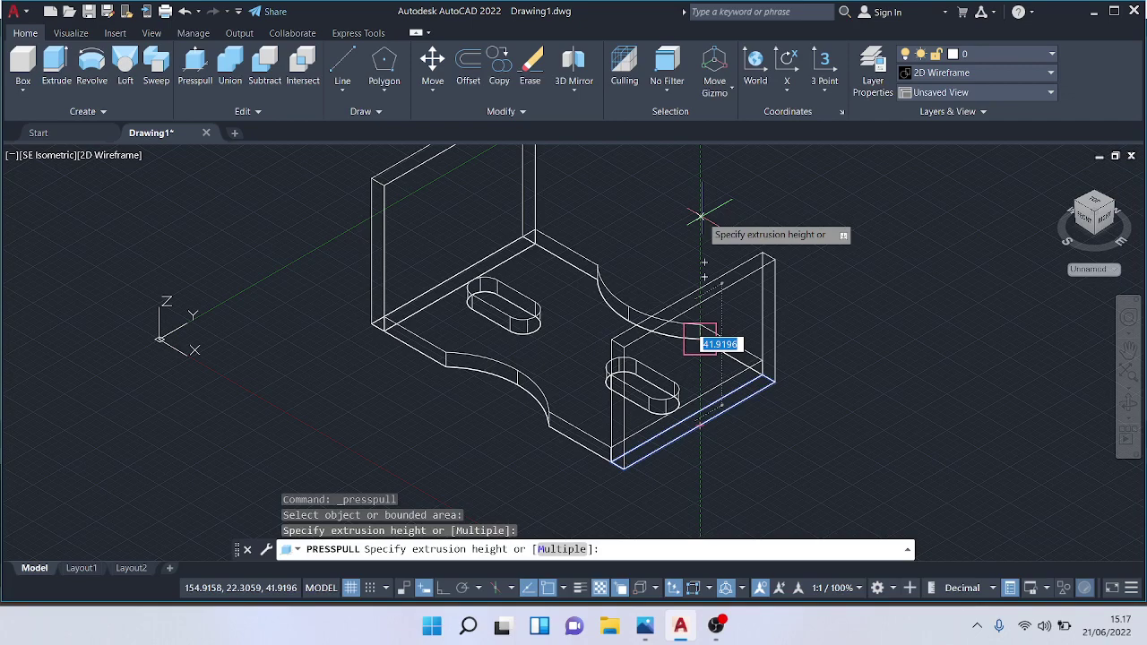
text(60)
key(Return)
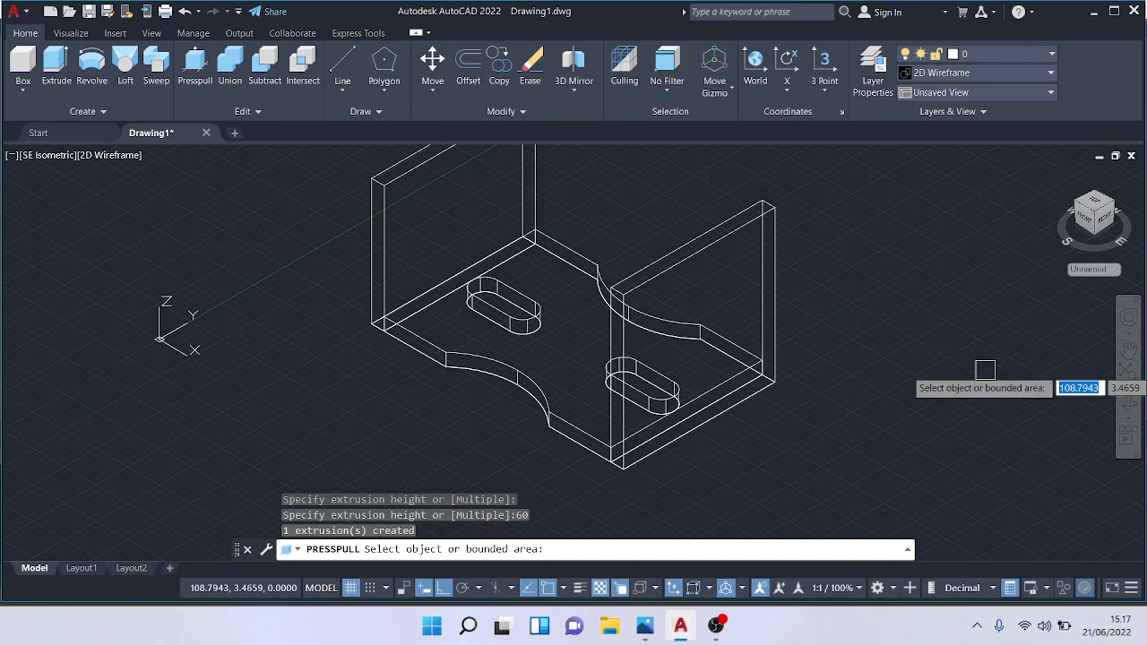
key(Return)
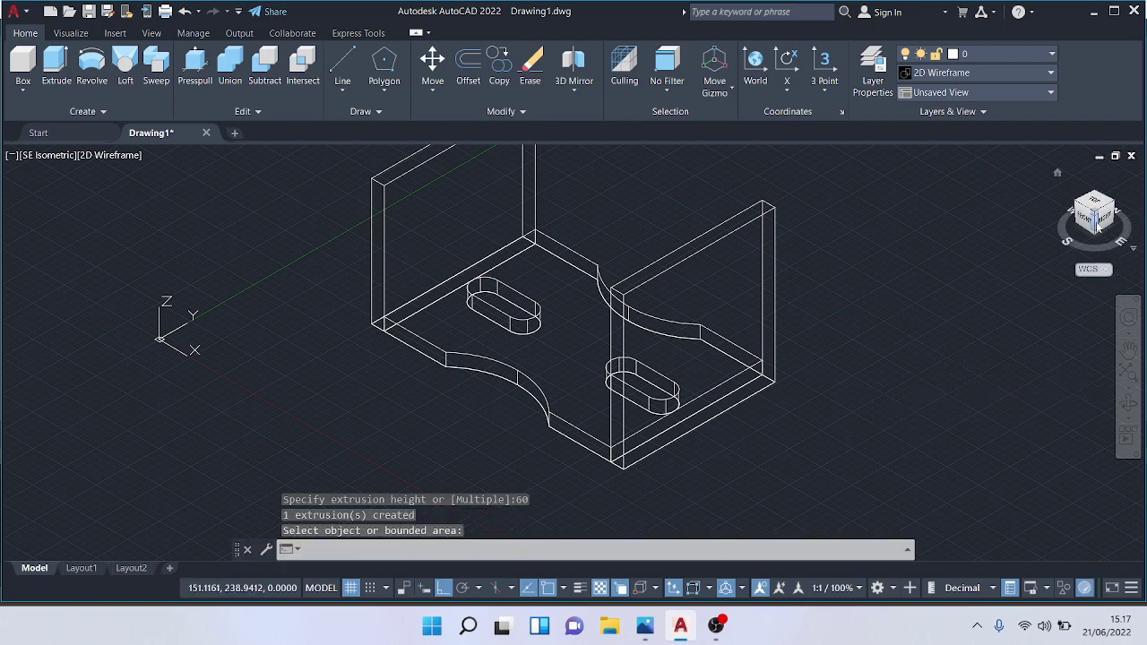
Step: Examine the extruded connector from its corner, isometric, left, top and top-left views
click(1098, 226)
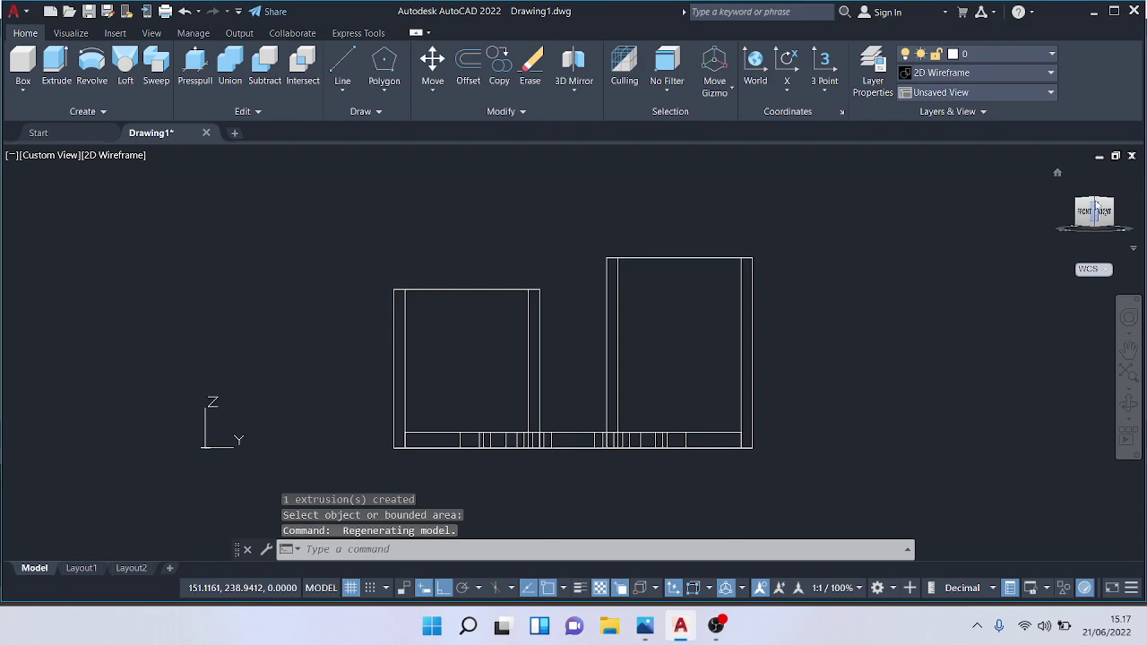
click(1095, 205)
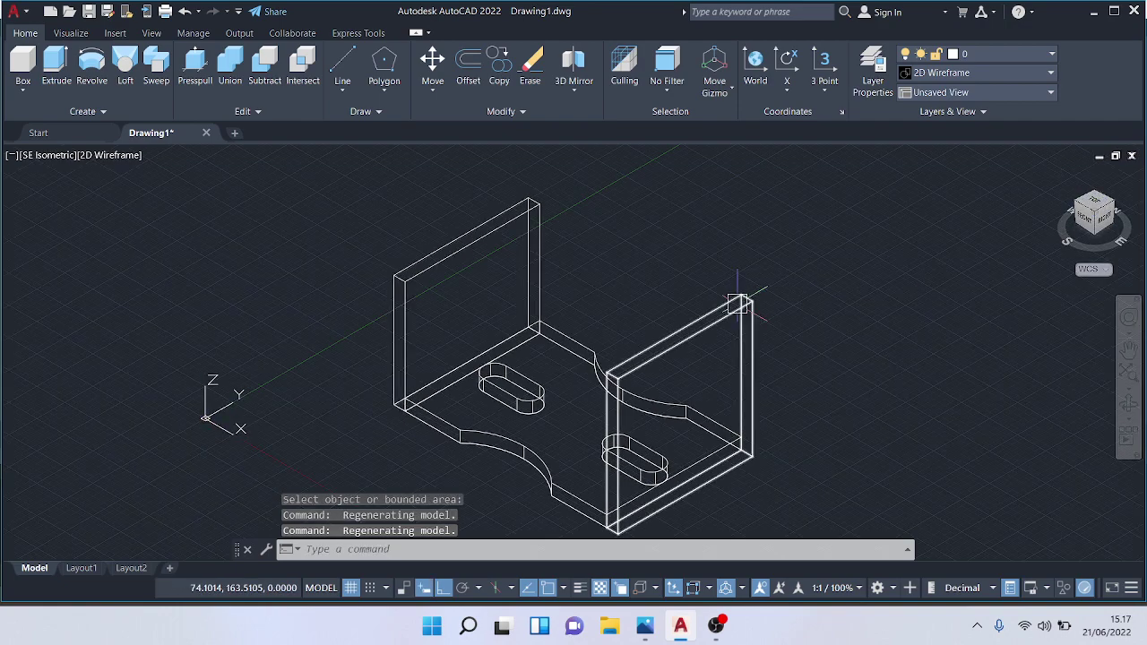
click(1072, 218)
click(1084, 214)
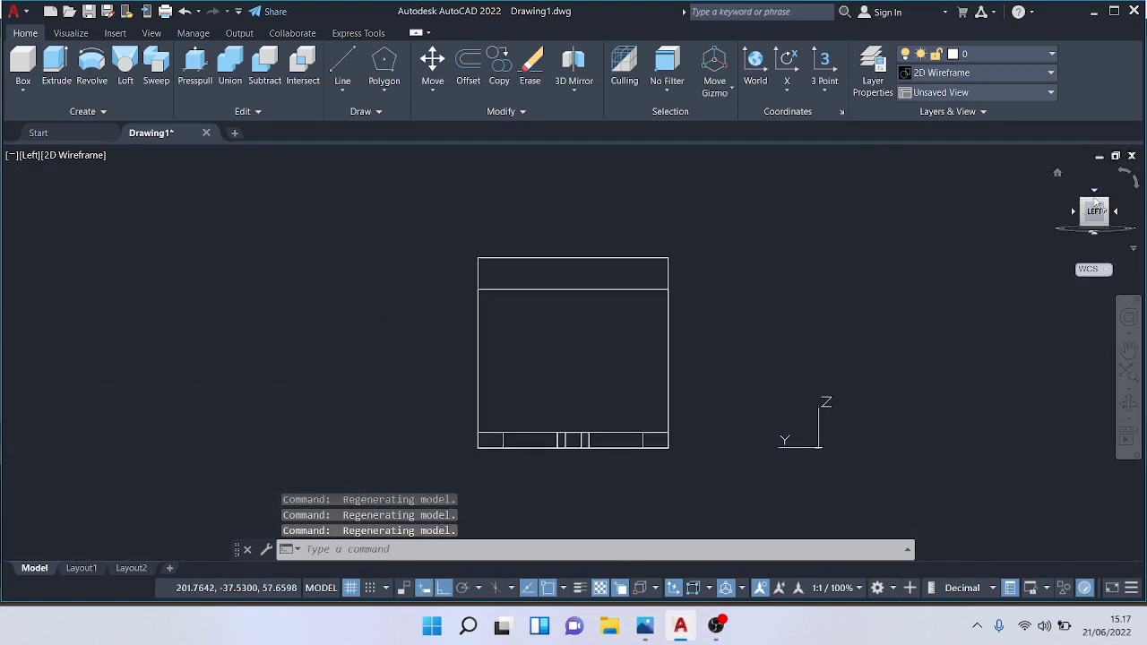
click(1094, 204)
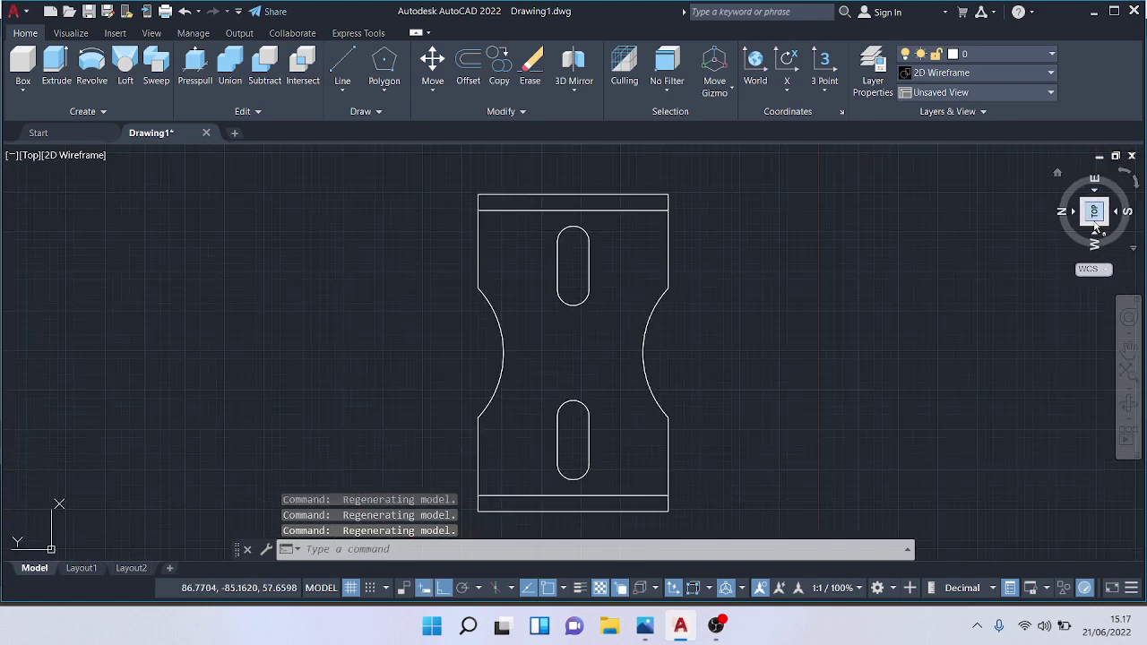
click(1094, 229)
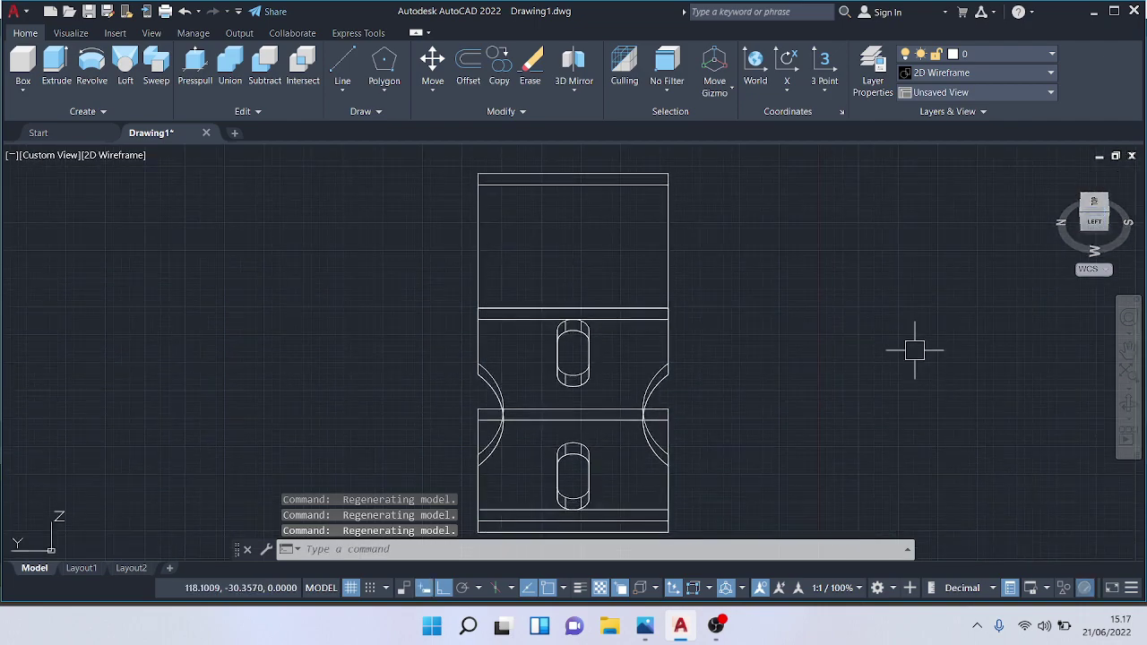
middle_drag(915, 351, 946, 218)
scroll(946, 217, up, 2)
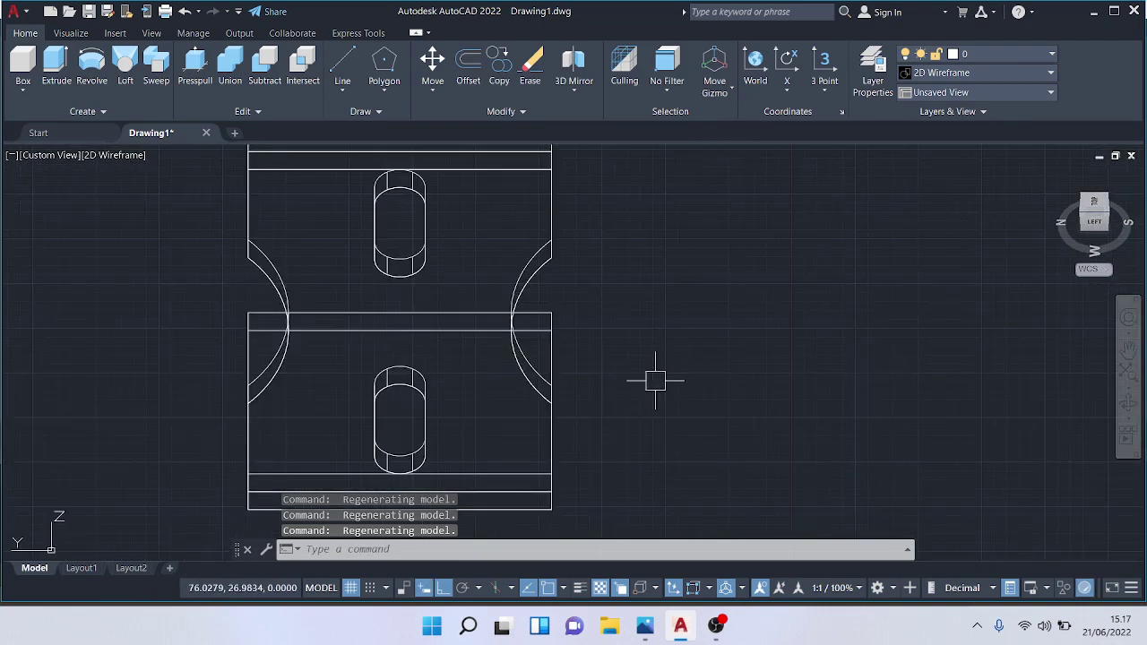
Step: Align the UCS to the outer face of the 50-high end wall and accept its orientation
click(825, 90)
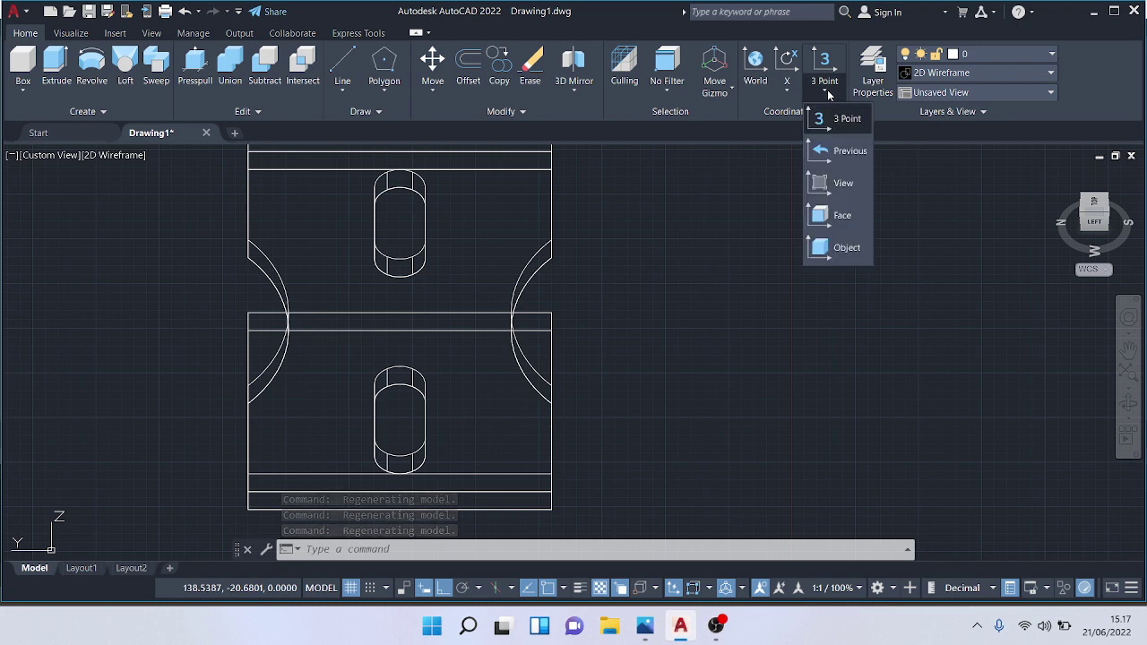
click(831, 219)
click(481, 401)
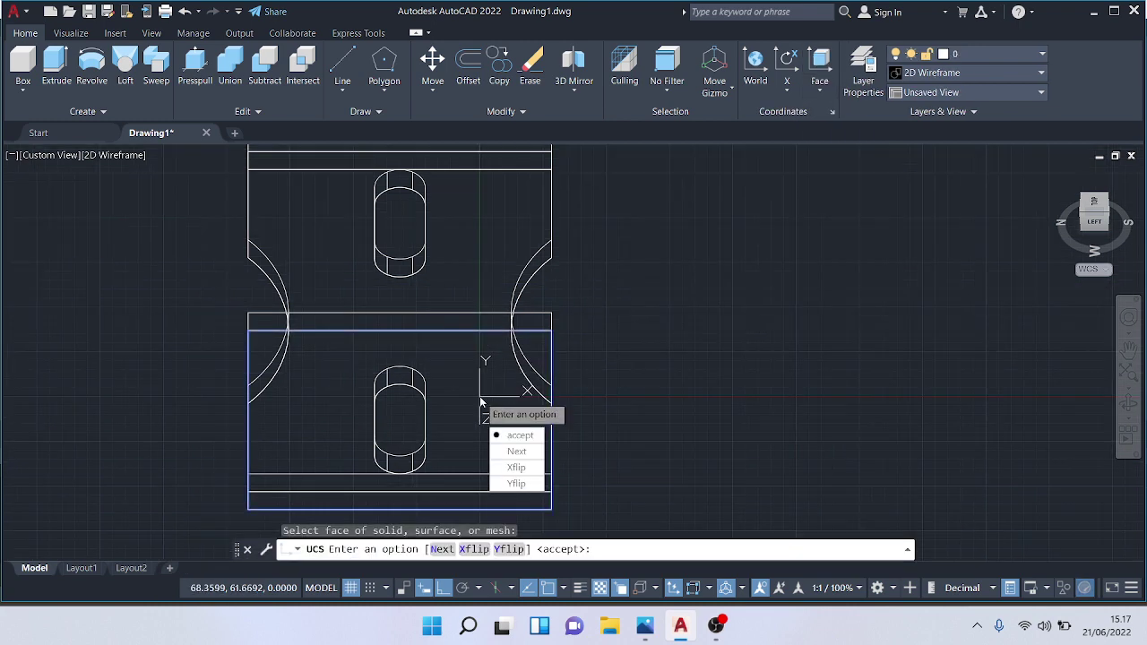
click(516, 435)
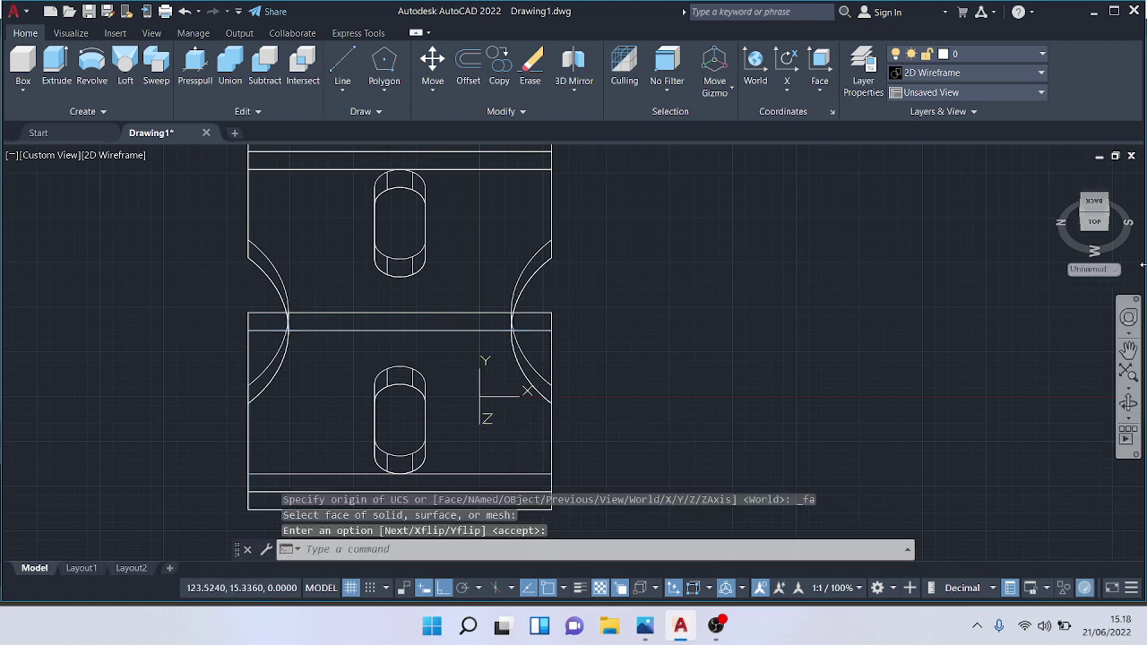
click(1096, 226)
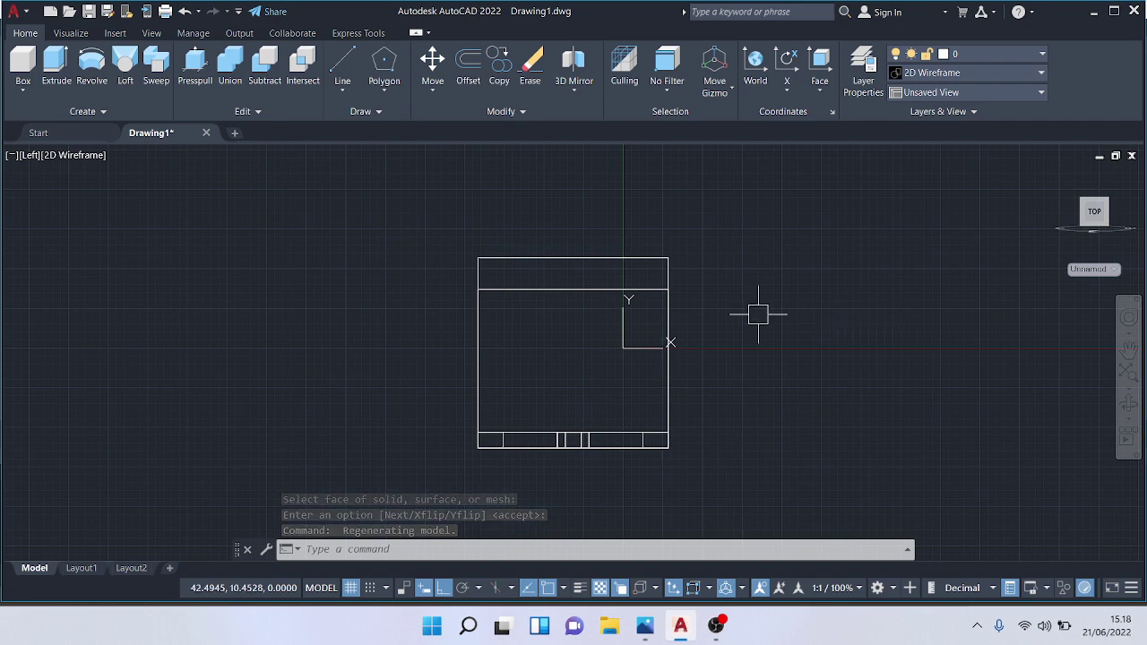
Step: Start a line and turn the model to the SW Isometric view, exposing the outer face of the 50-high end wall
click(343, 65)
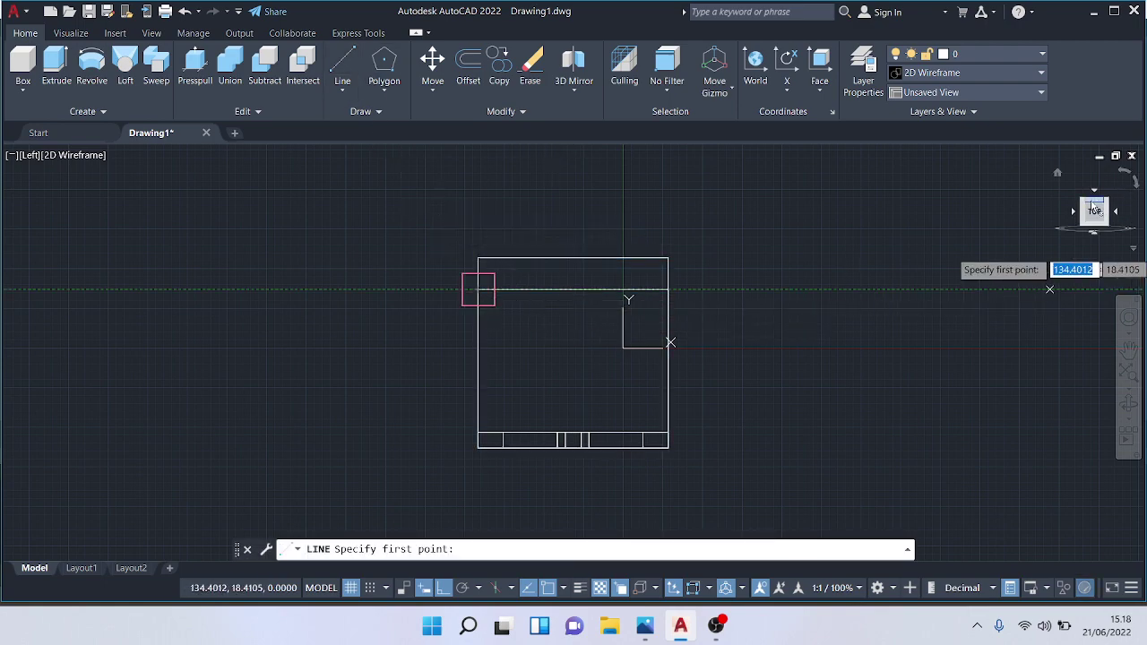
click(1093, 209)
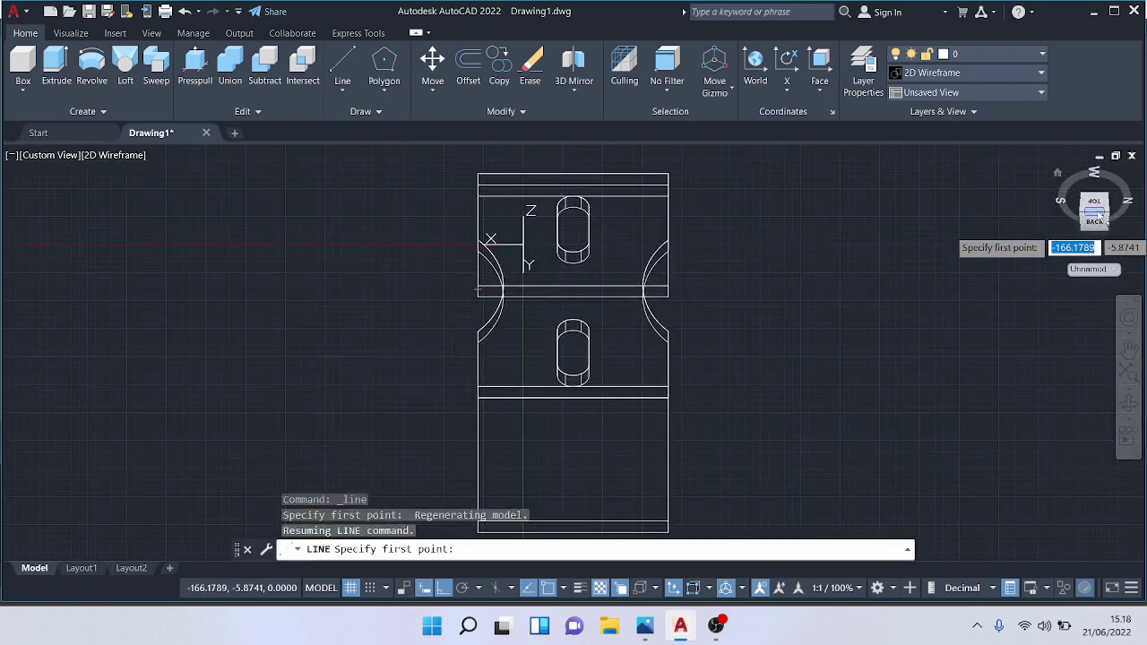
click(1094, 200)
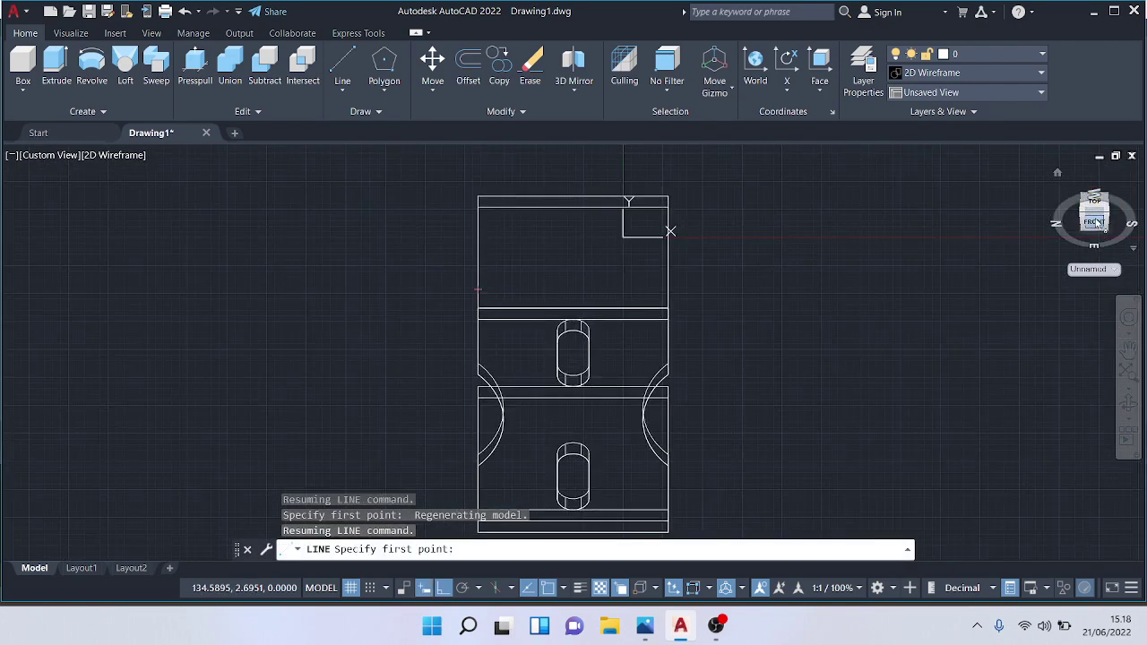
click(1094, 211)
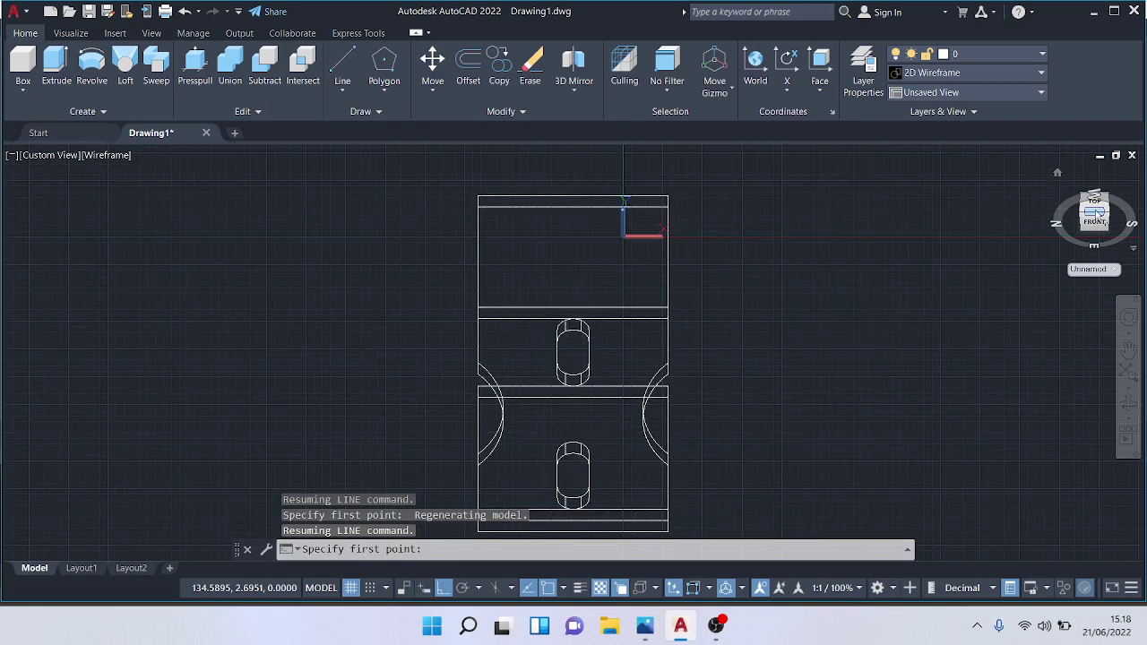
click(1095, 211)
click(1095, 210)
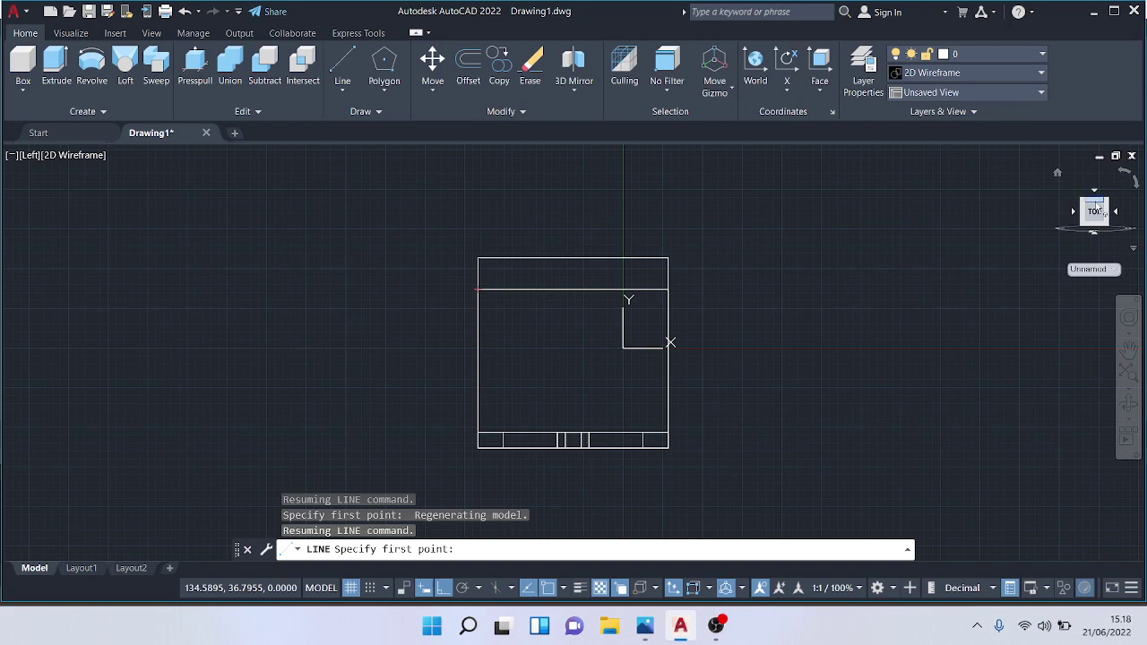
click(1095, 208)
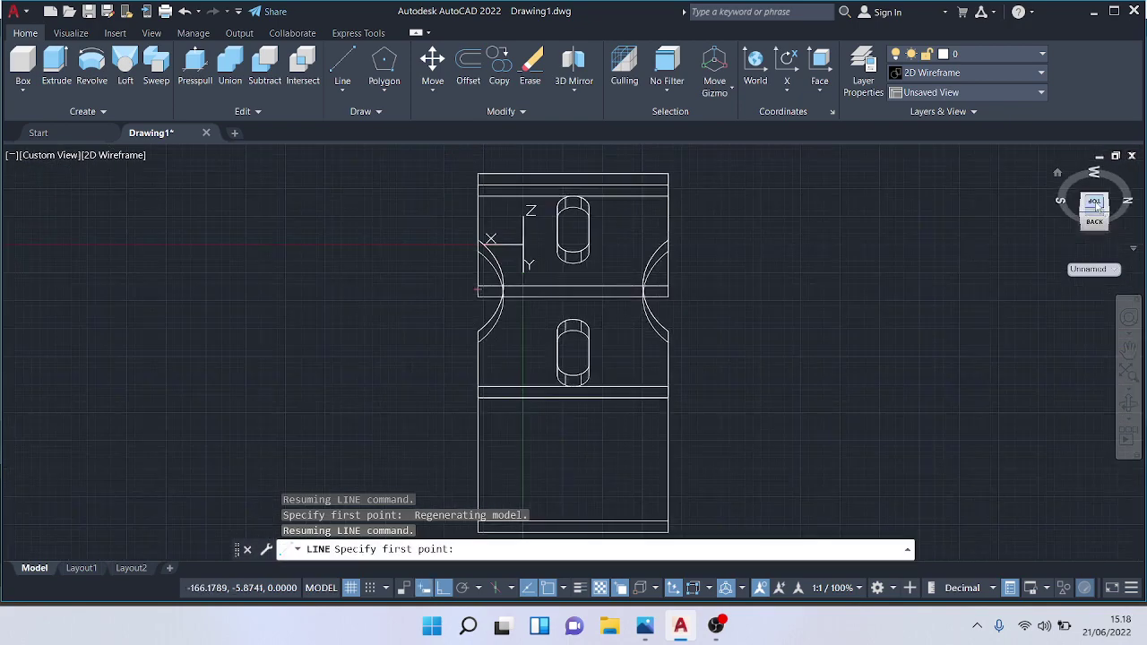
click(1094, 215)
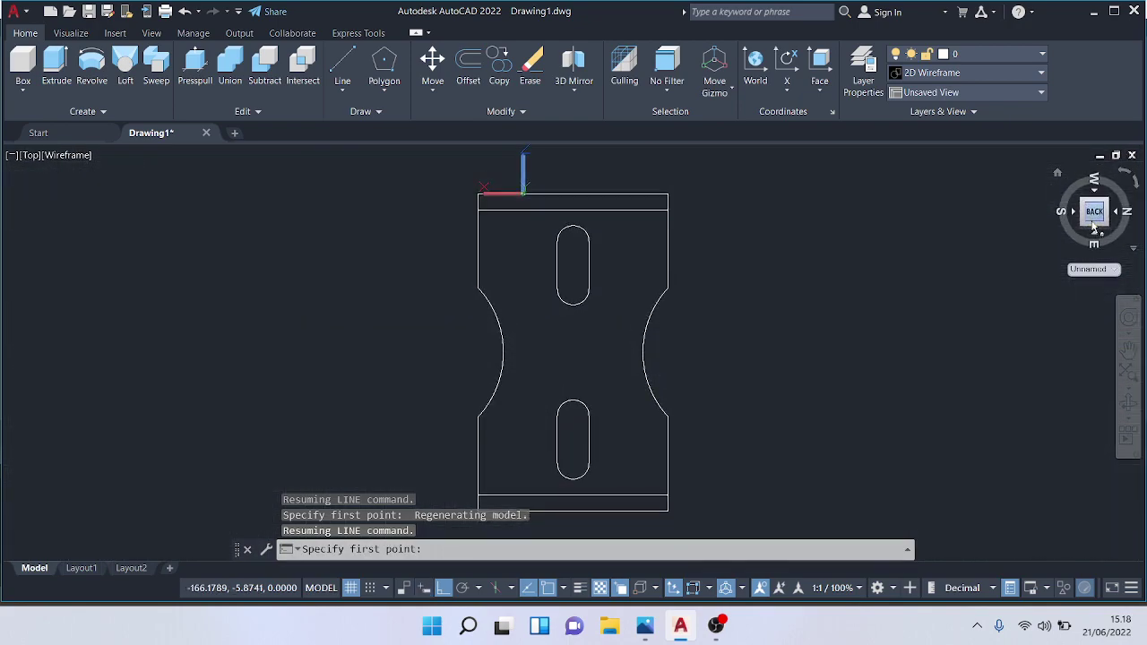
click(1097, 209)
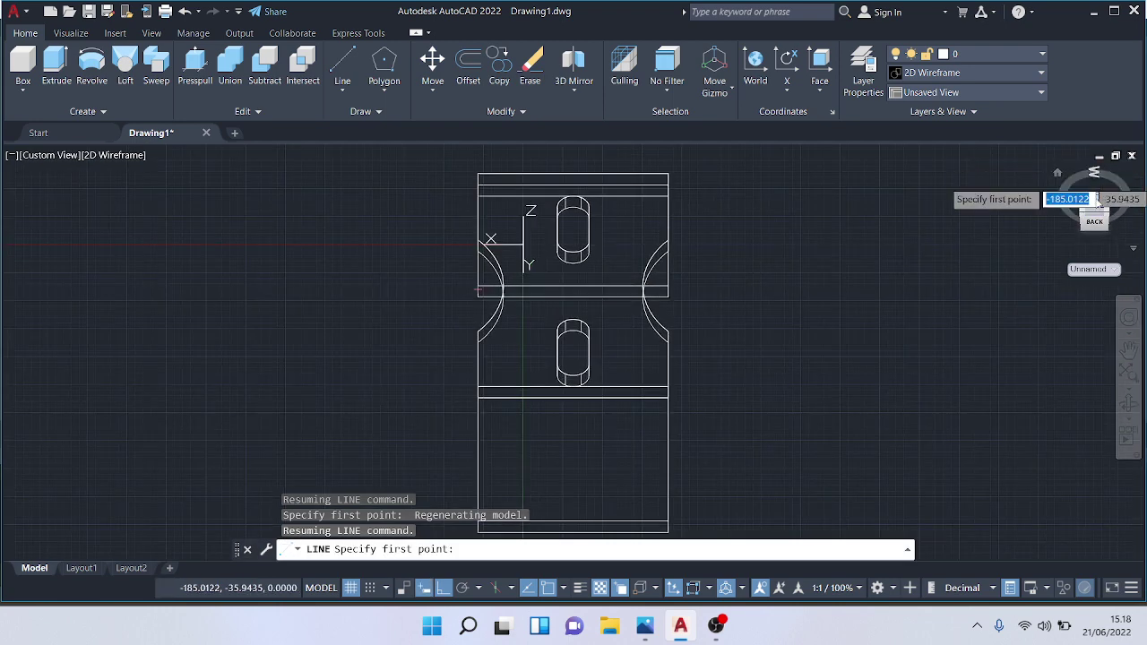
click(1095, 208)
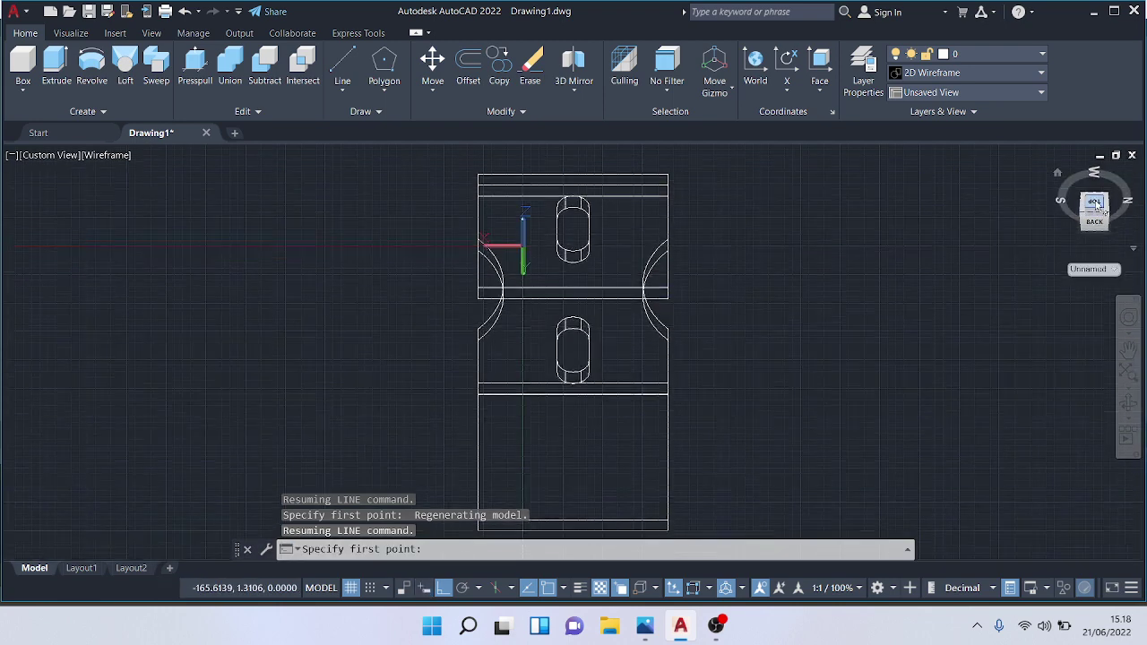
click(1121, 172)
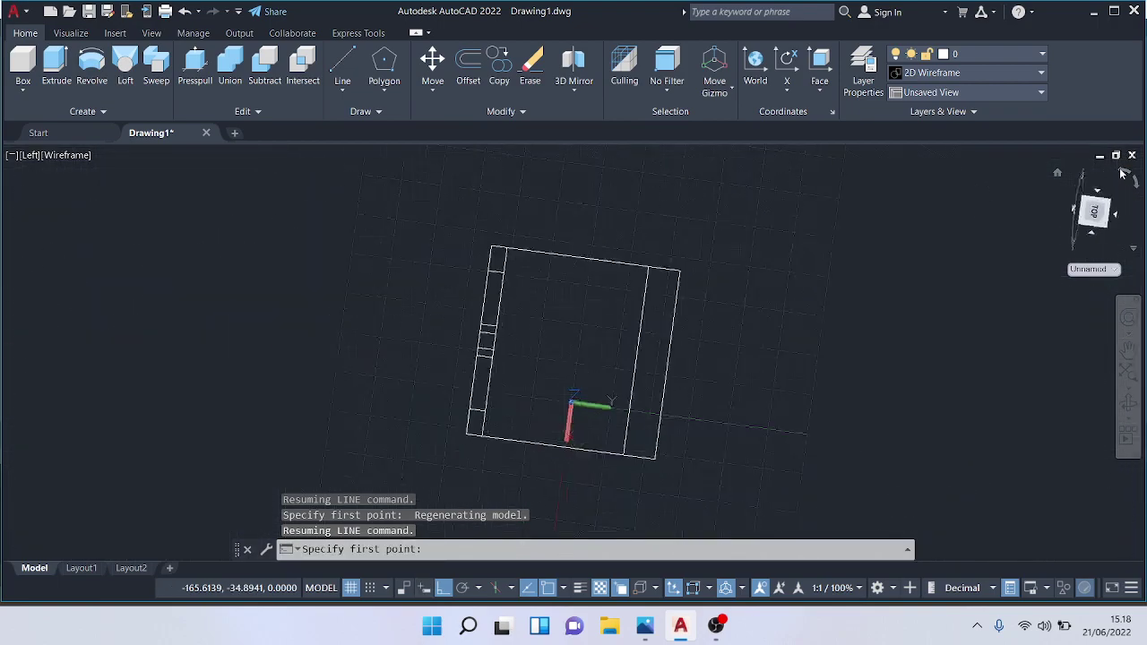
click(1121, 172)
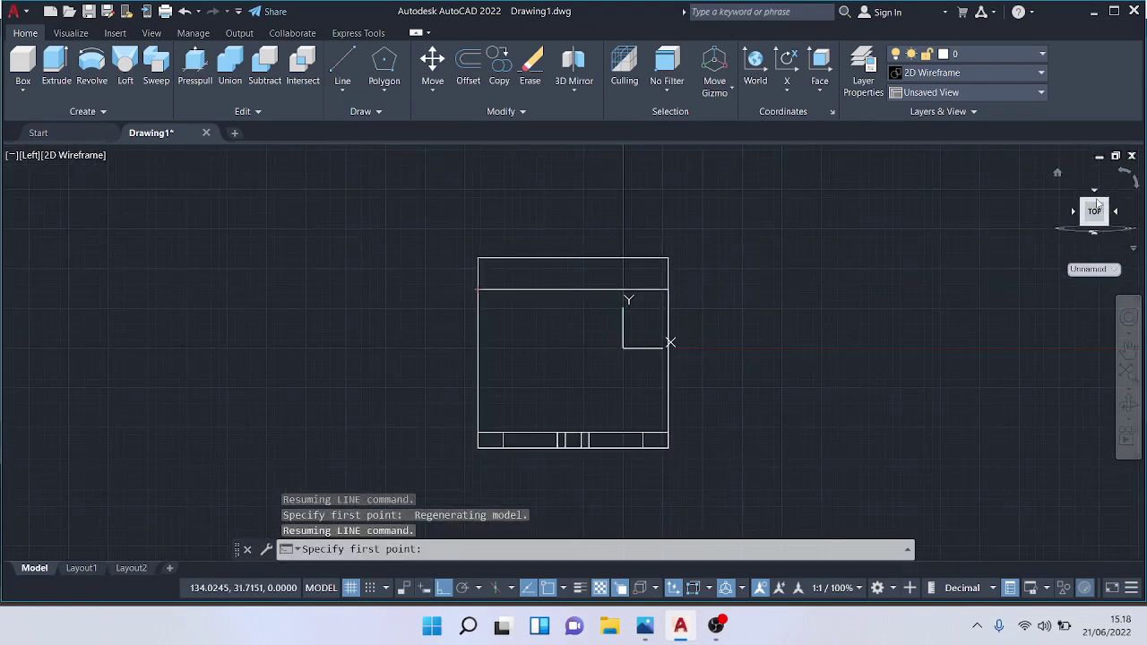
click(1097, 206)
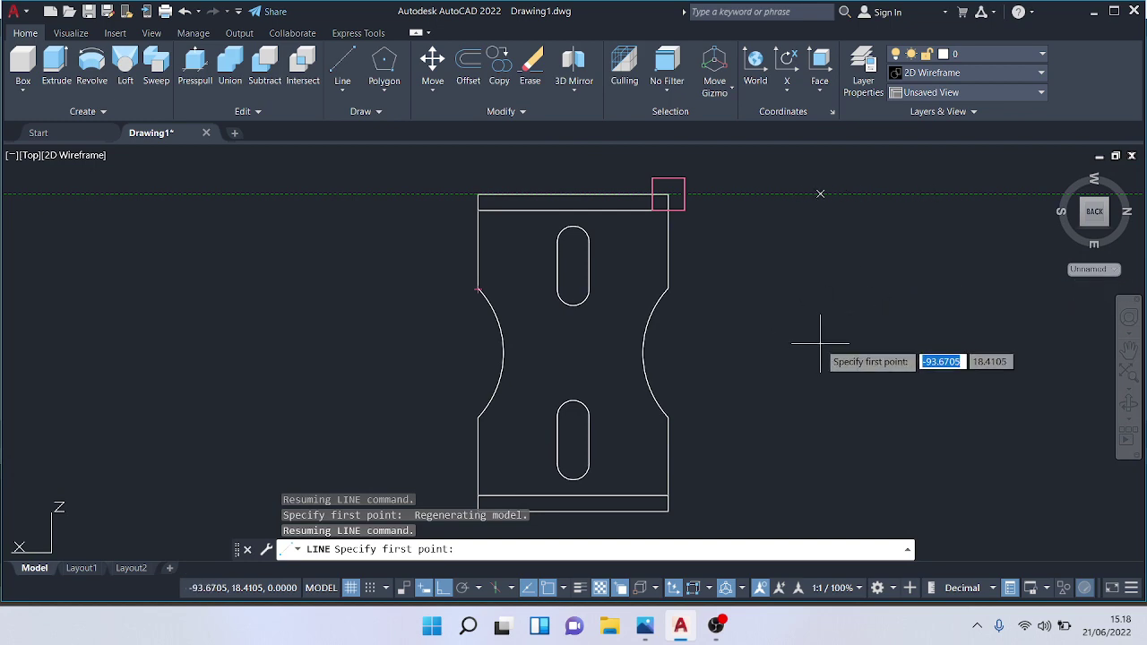
click(1083, 207)
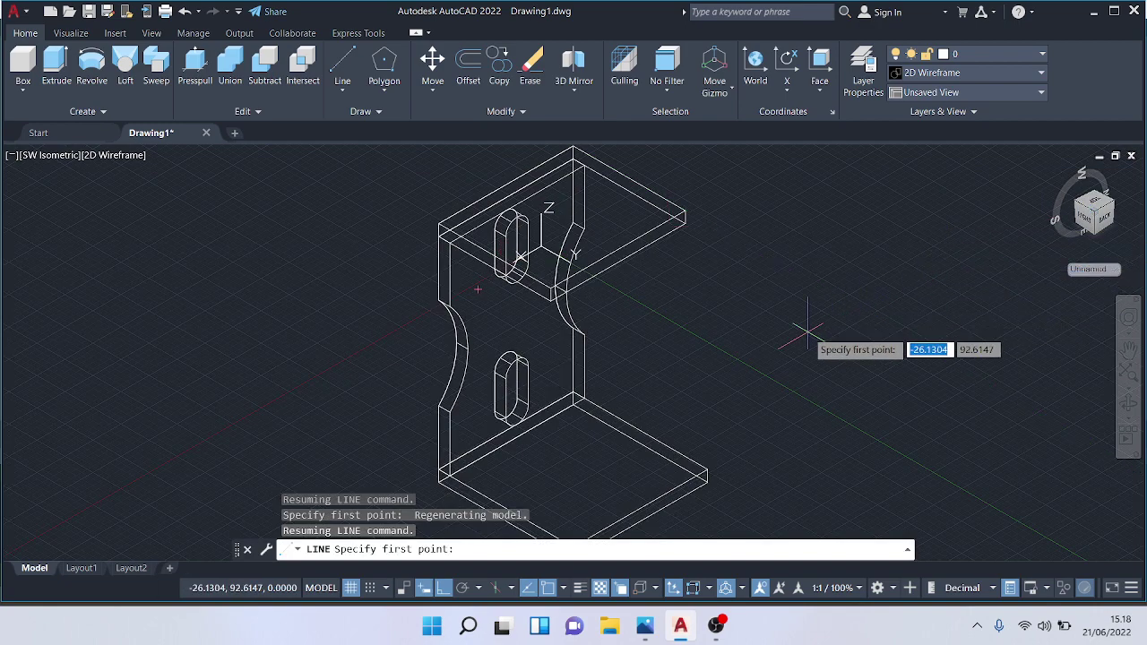
mouse_move(806, 336)
middle_down()
mouse_move(834, 364)
mouse_move(828, 322)
middle_up()
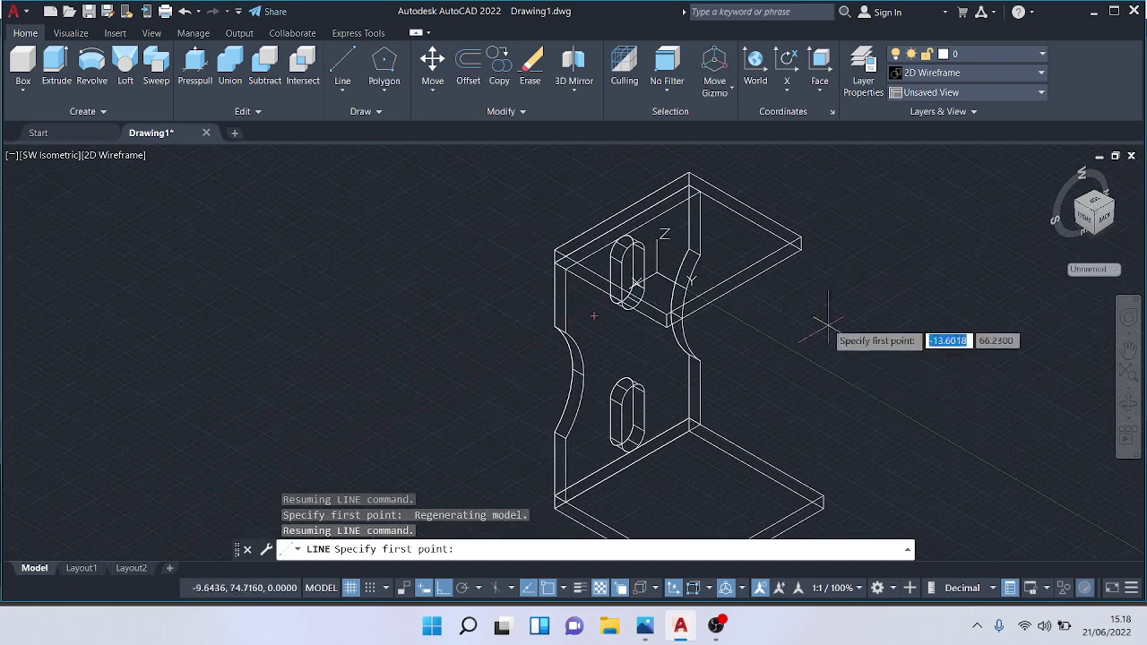
Step: Draw two construction lines on the 50-high wall: 30 along the free edge from its corner, and 30 perpendicular inward
click(800, 240)
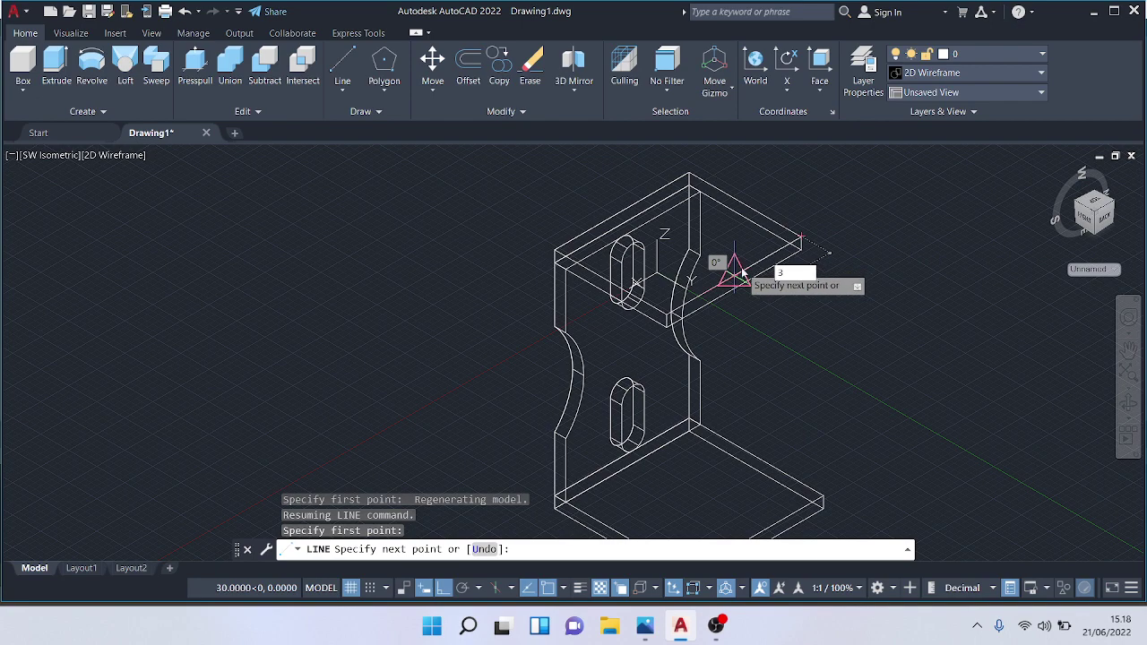
text(30)
key(Return)
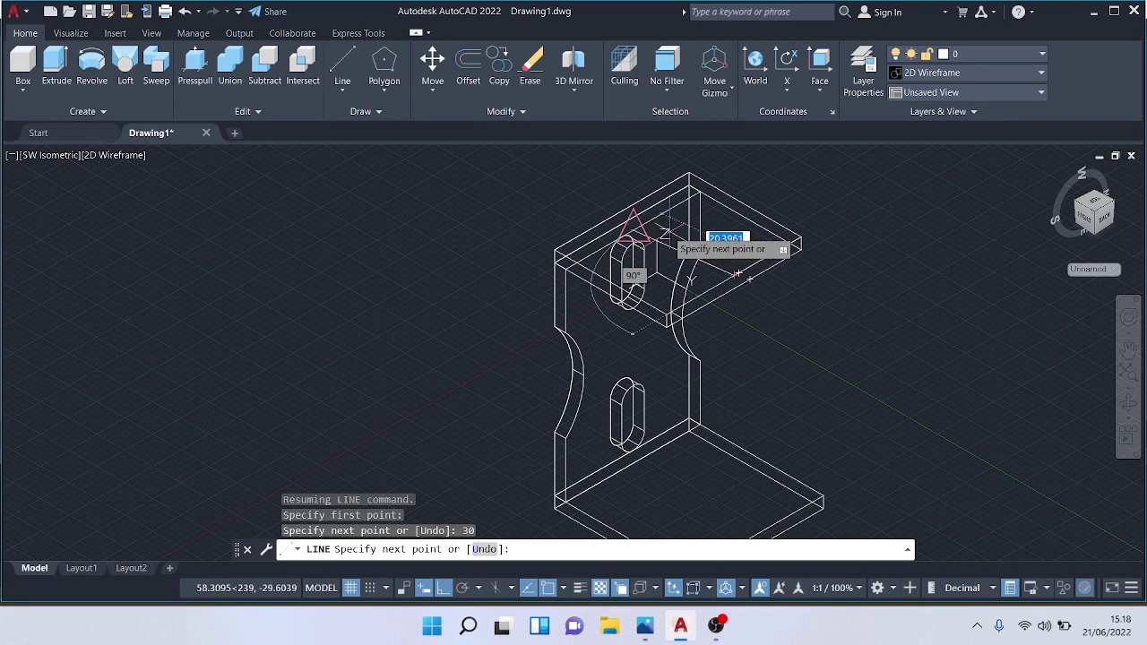
scroll(670, 227, up, 2)
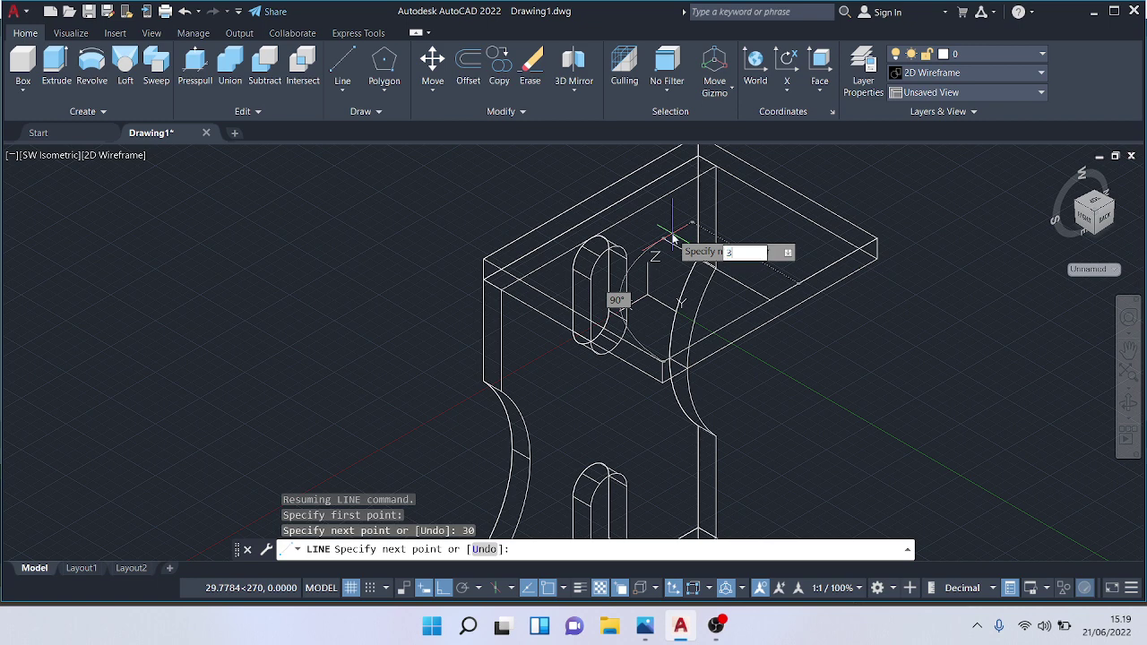
text(30)
key(Return)
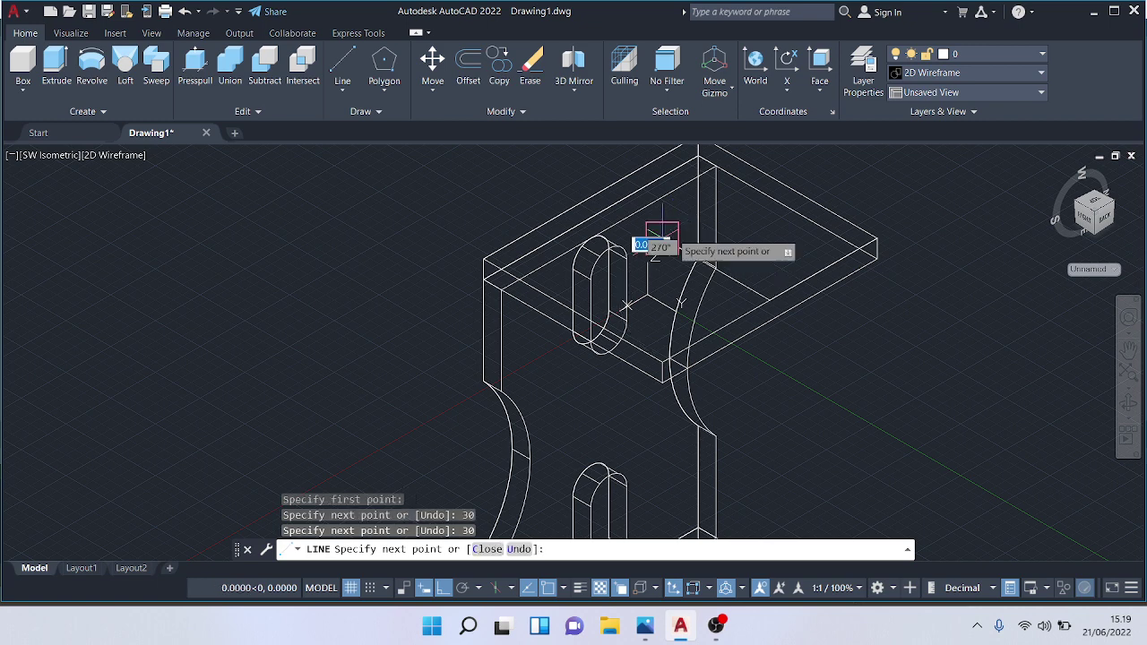
key(Escape)
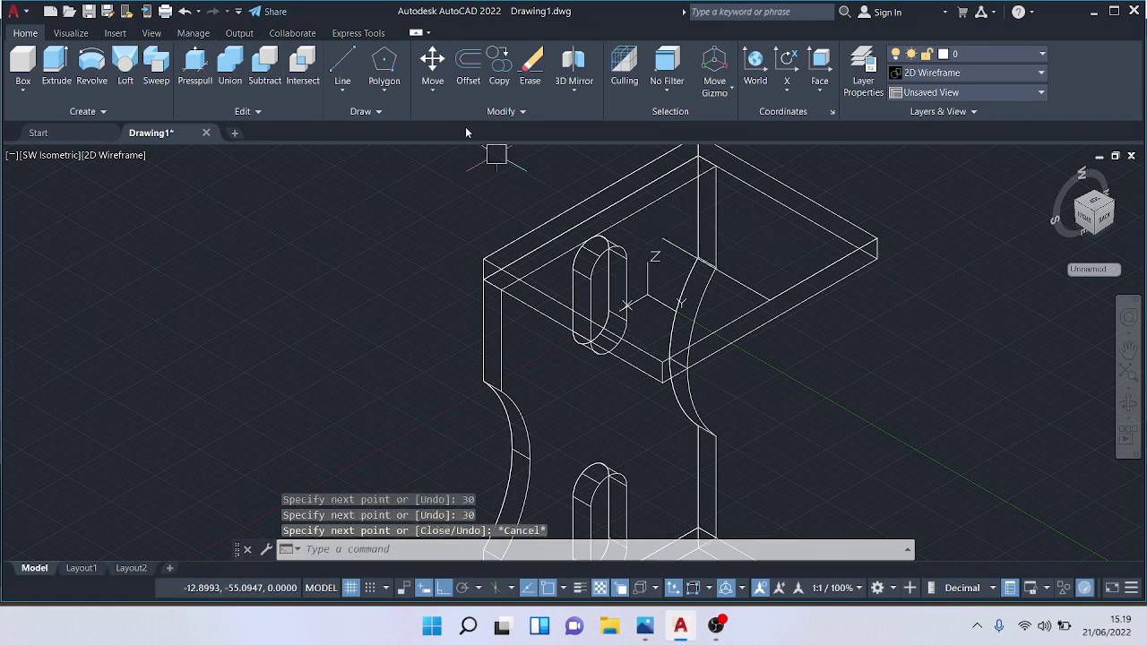
Step: Draw a circle of diameter 12 at the inner end of the perpendicular construction line and erase that line
click(392, 110)
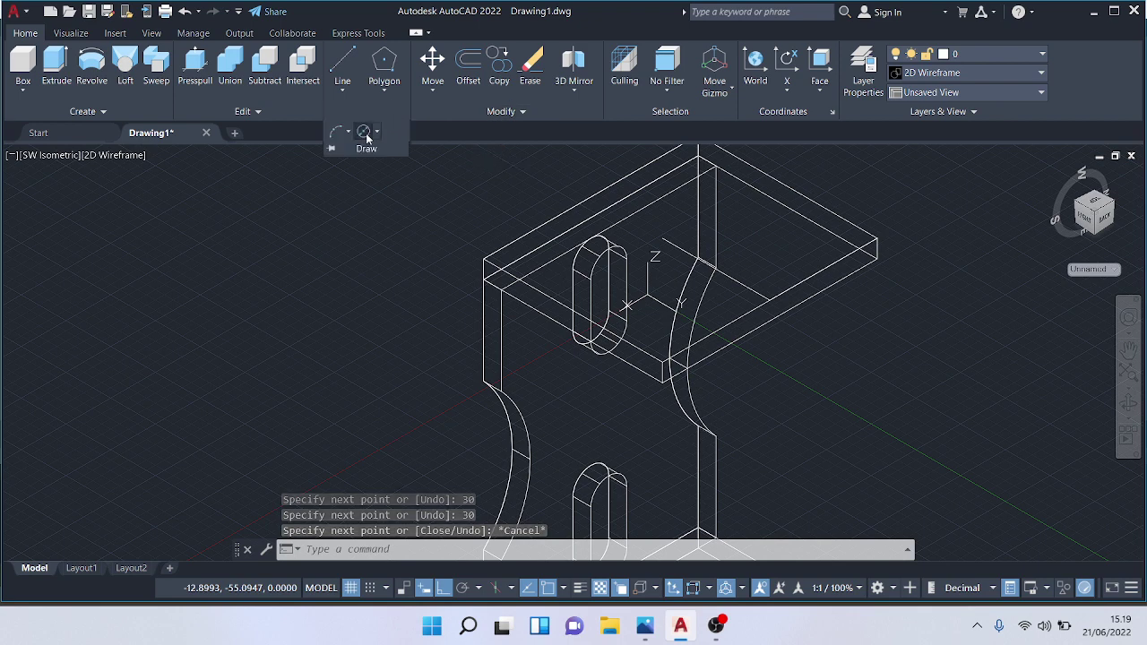
click(364, 132)
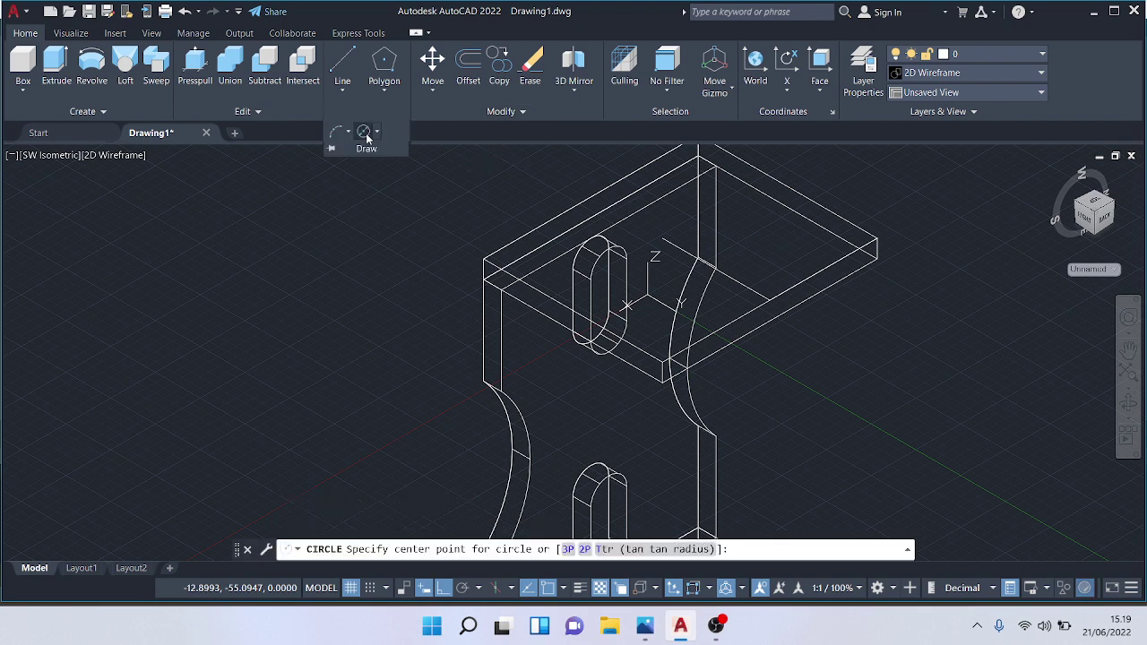
click(662, 237)
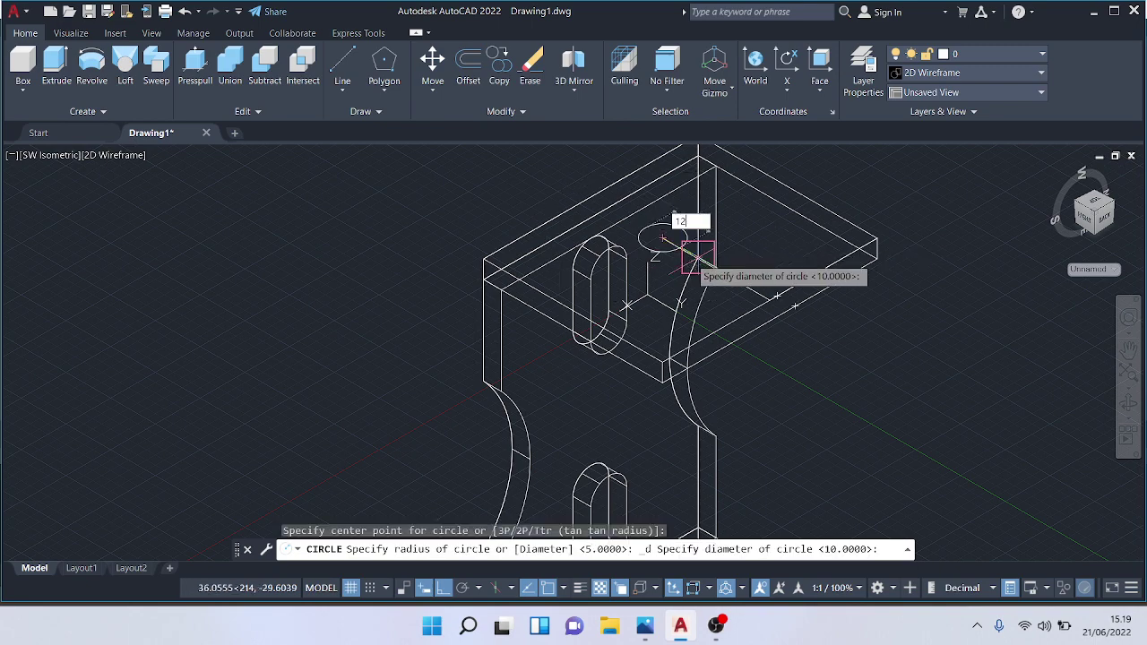
key(Return)
key(Escape)
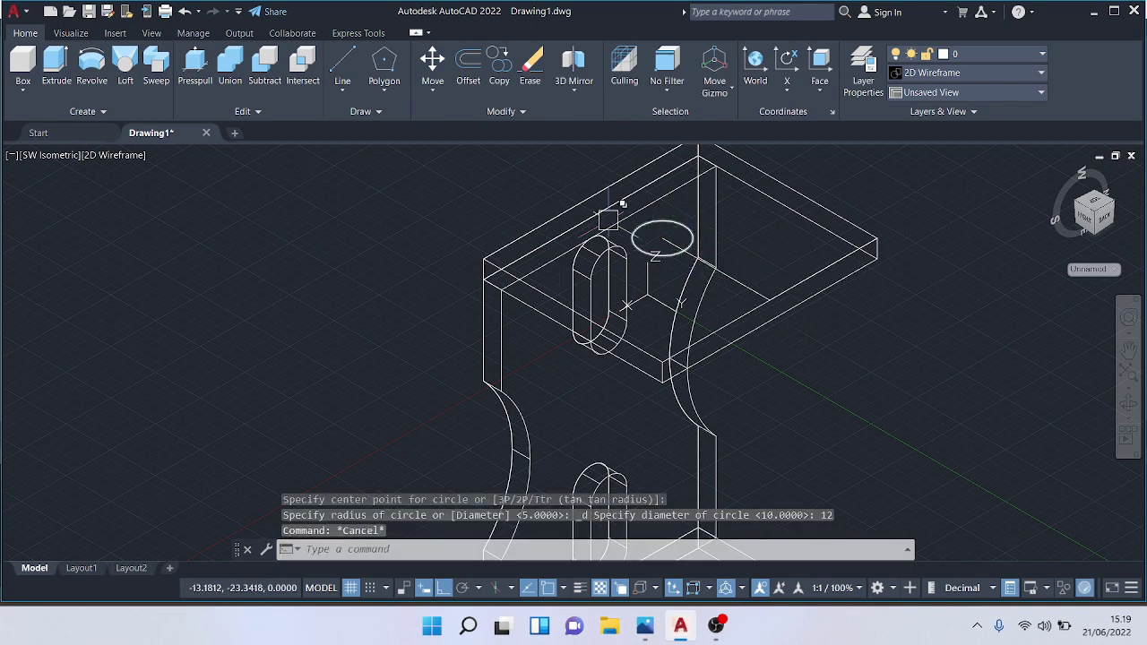
click(717, 267)
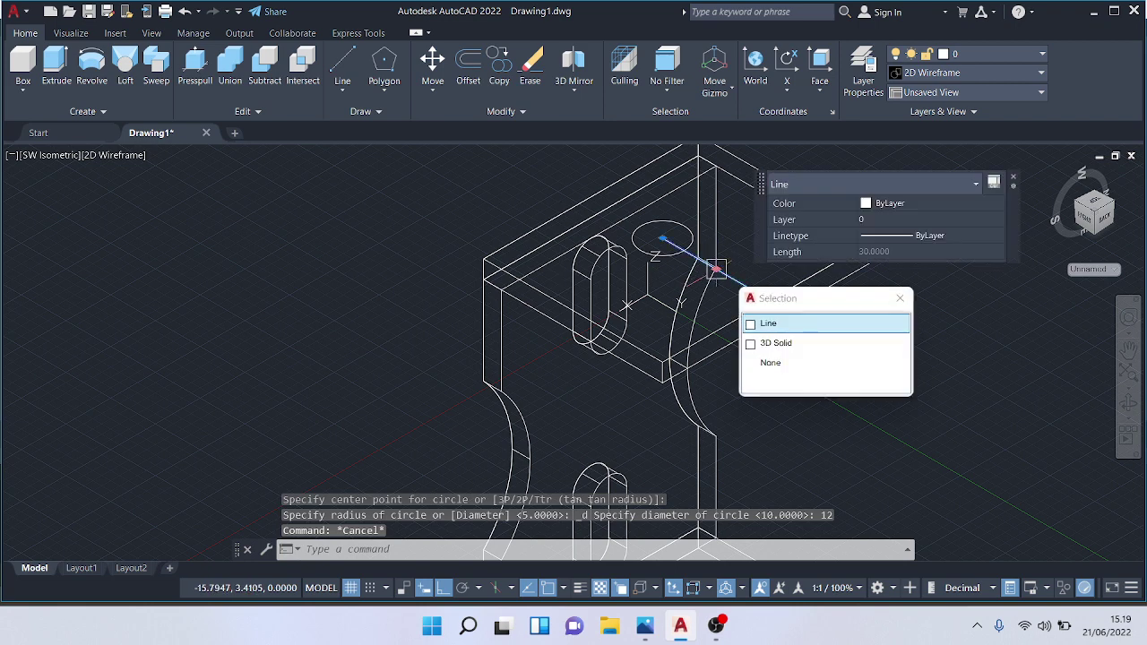
key(Delete)
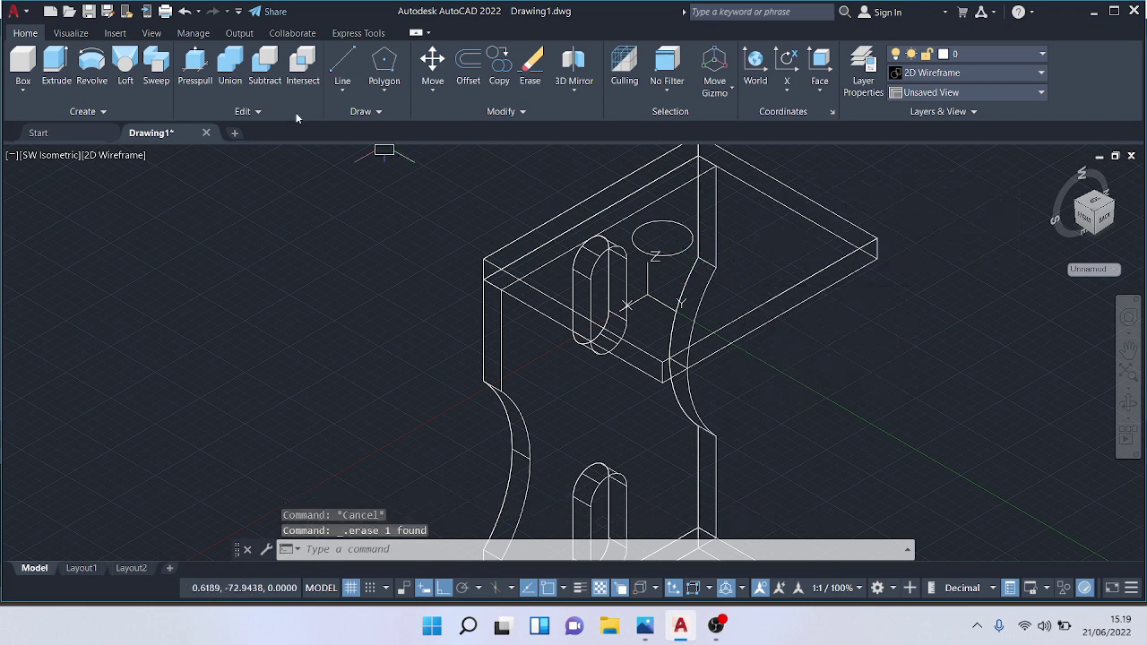
Step: Draw two parallel lines from opposite sides of the 12-diameter circle outward past the free edge of the 50-high wall
click(342, 63)
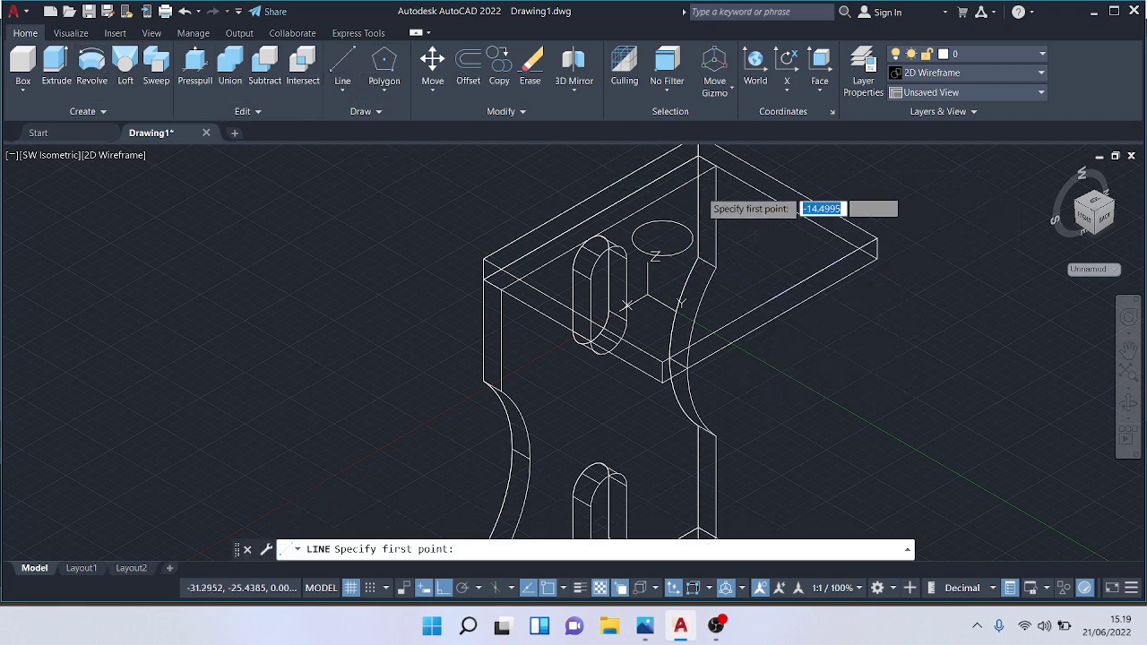
click(685, 222)
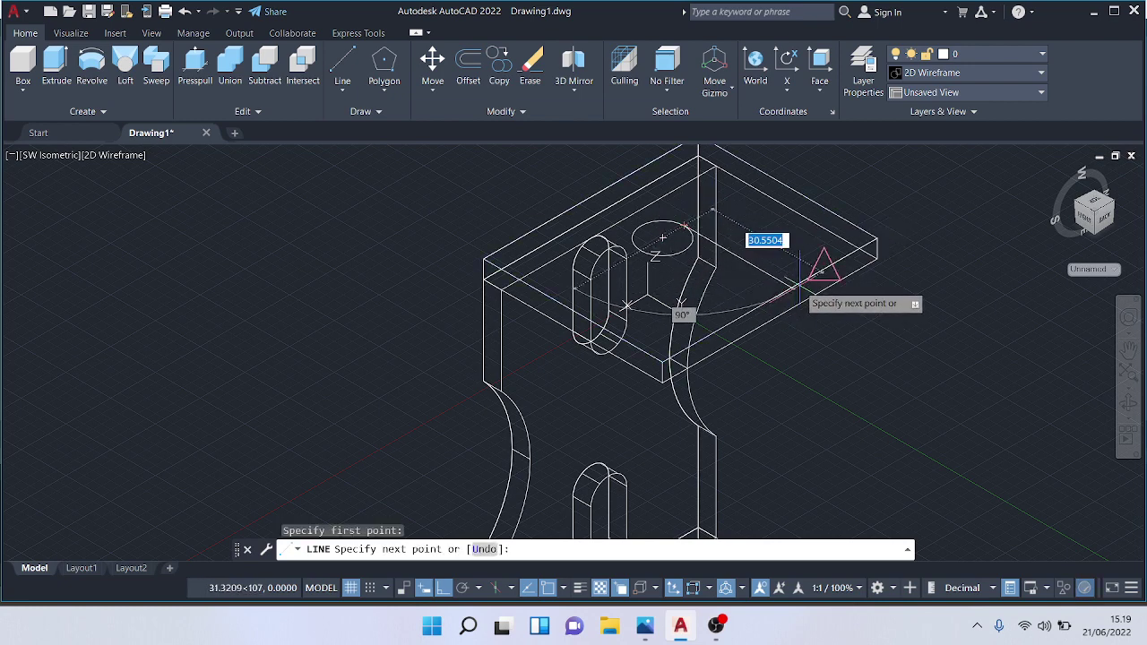
click(835, 324)
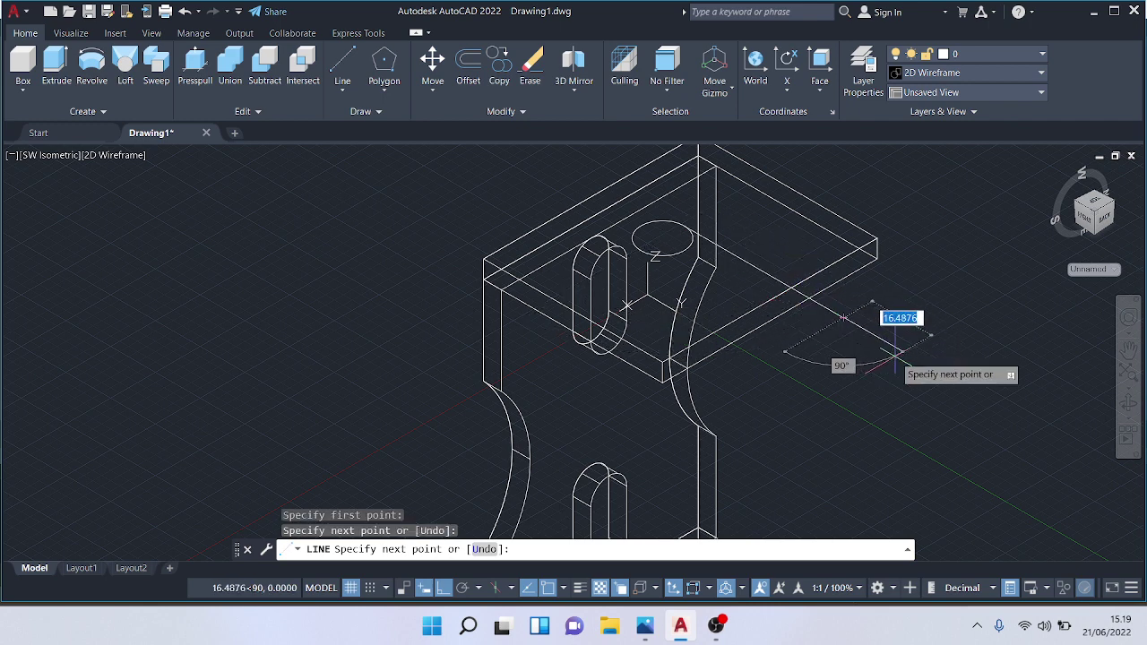
key(Escape)
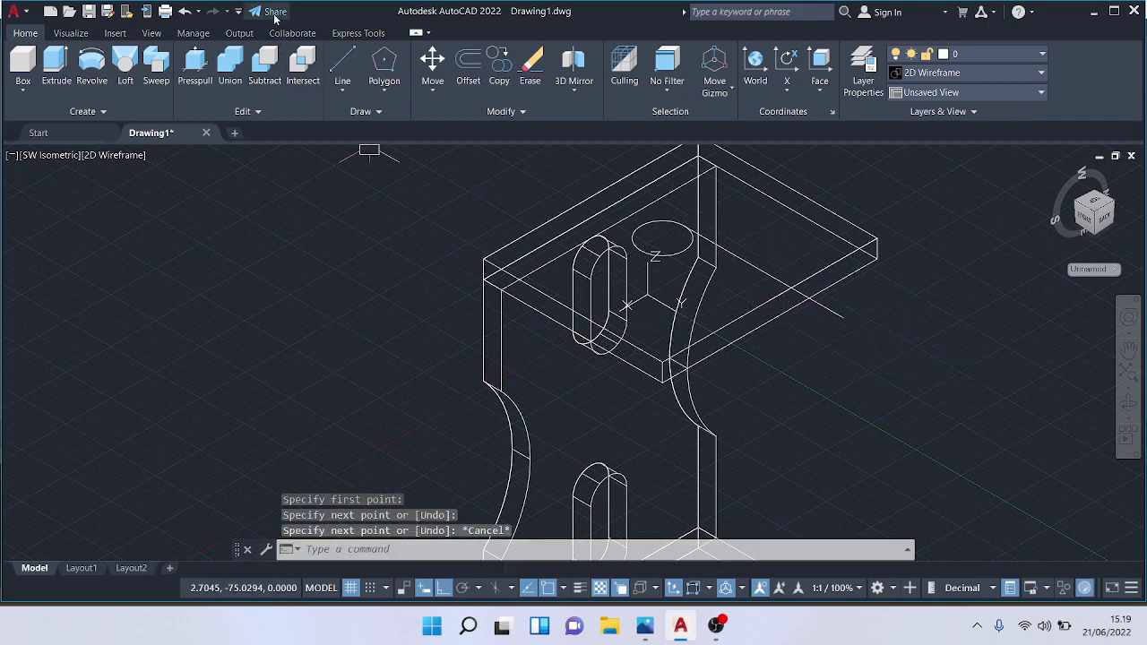
click(343, 90)
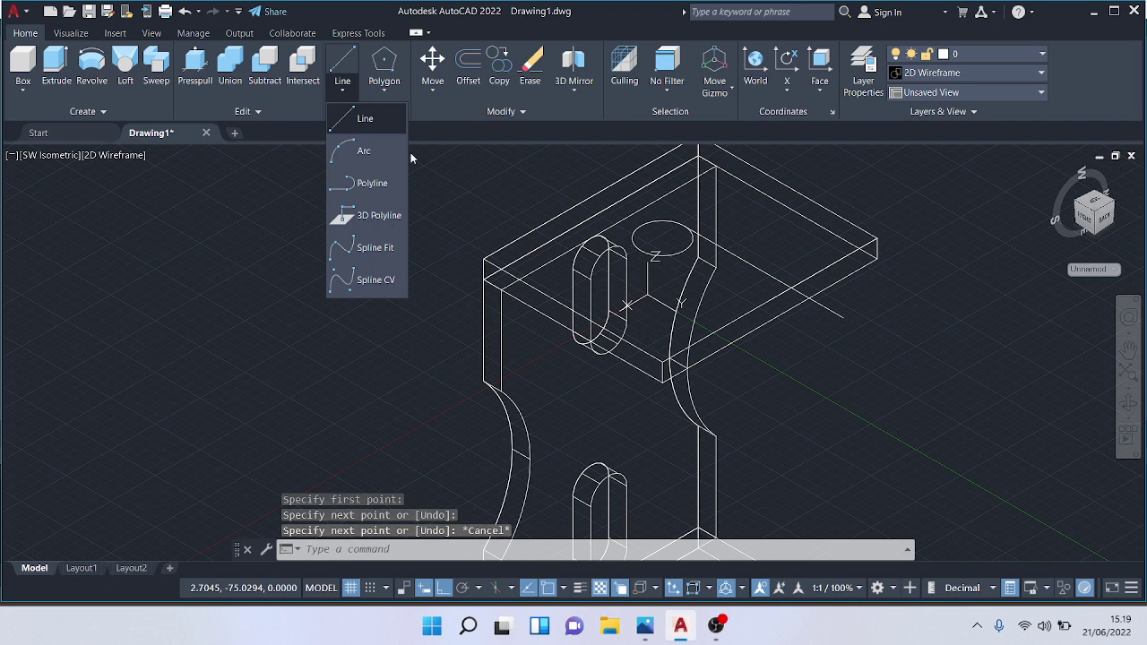
click(378, 117)
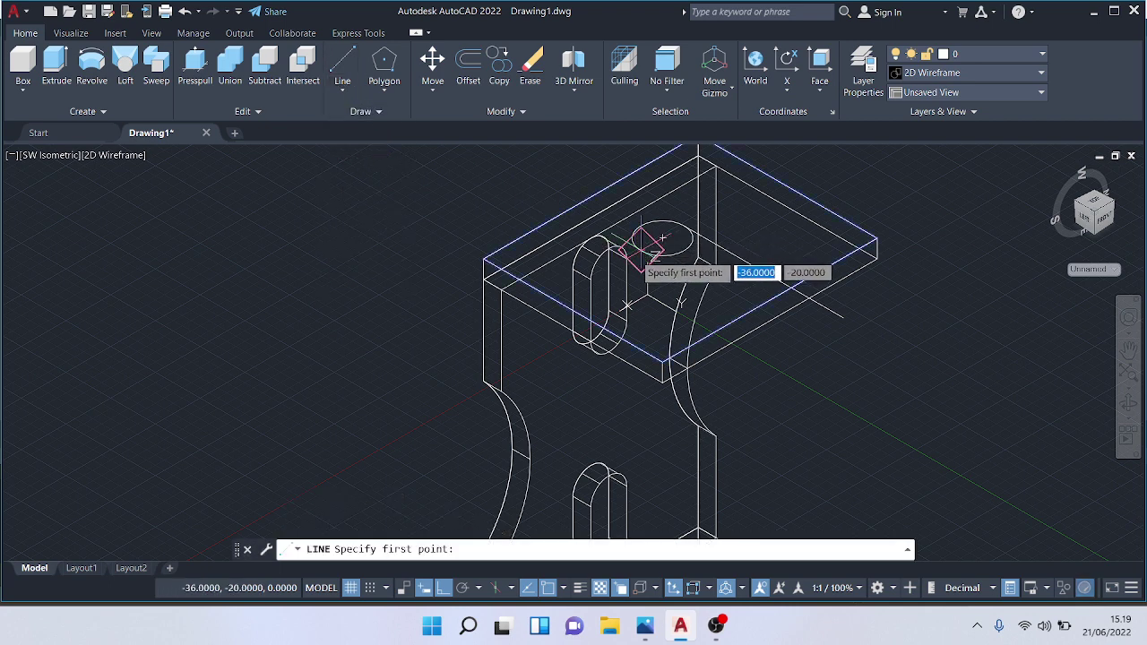
click(662, 238)
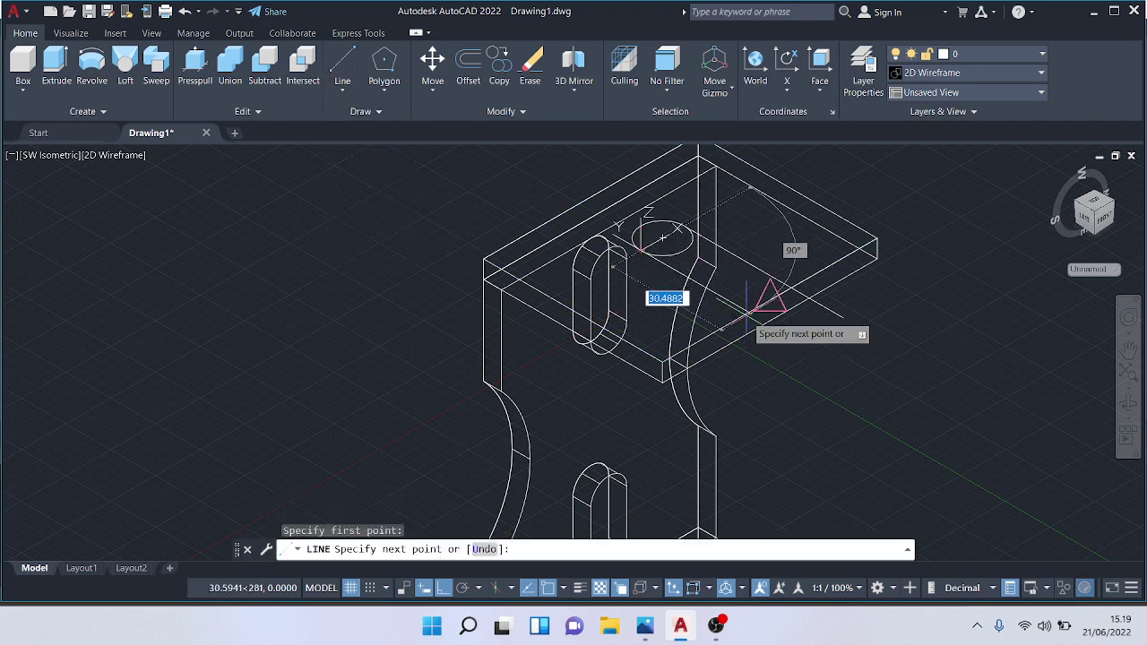
click(802, 343)
key(Escape)
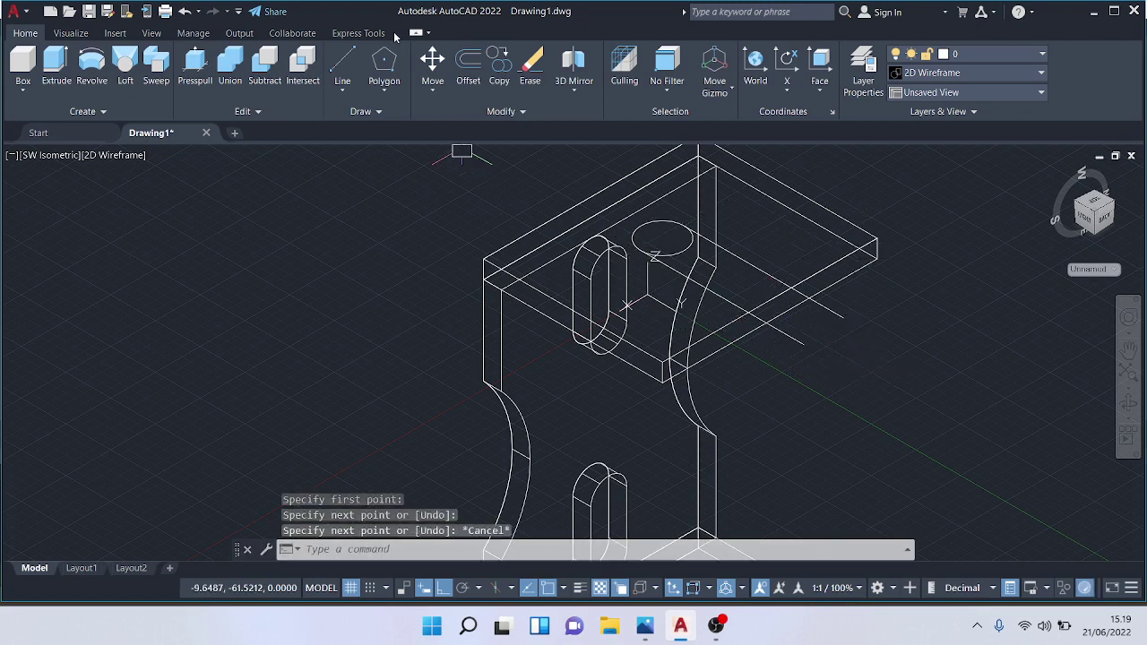
Step: Try to trim the first slot line's overhang beyond the free edge of the 50-high wall
click(489, 114)
click(421, 131)
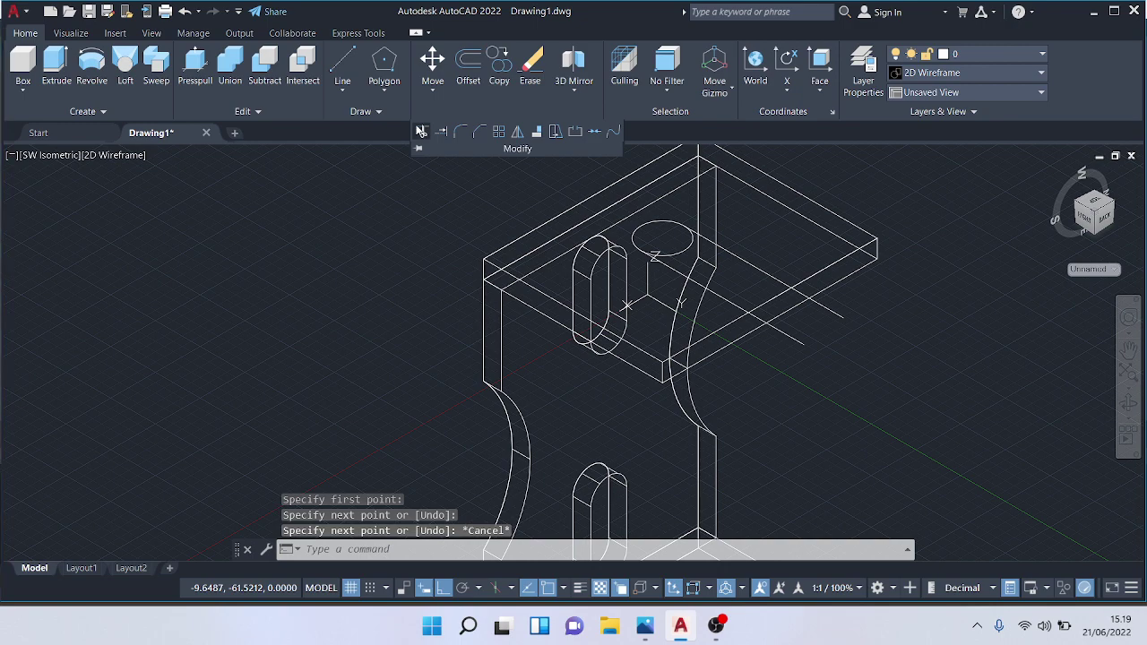
click(820, 306)
key(Escape)
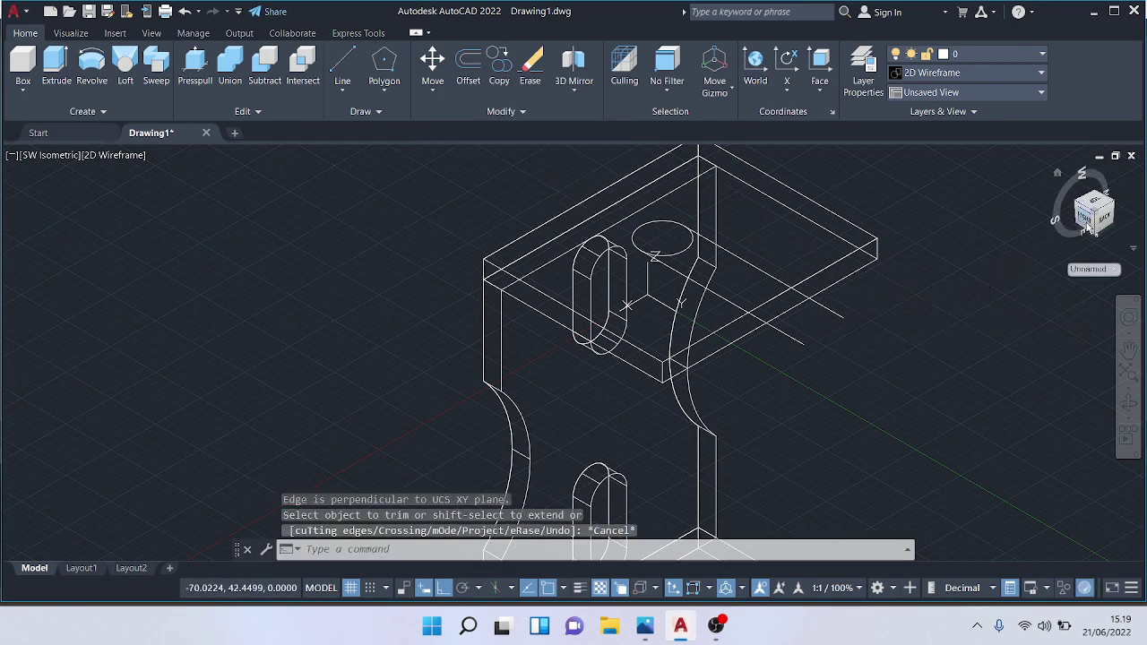
Step: Turn the model to view the outer face of the 50-high end wall straight on
click(1086, 224)
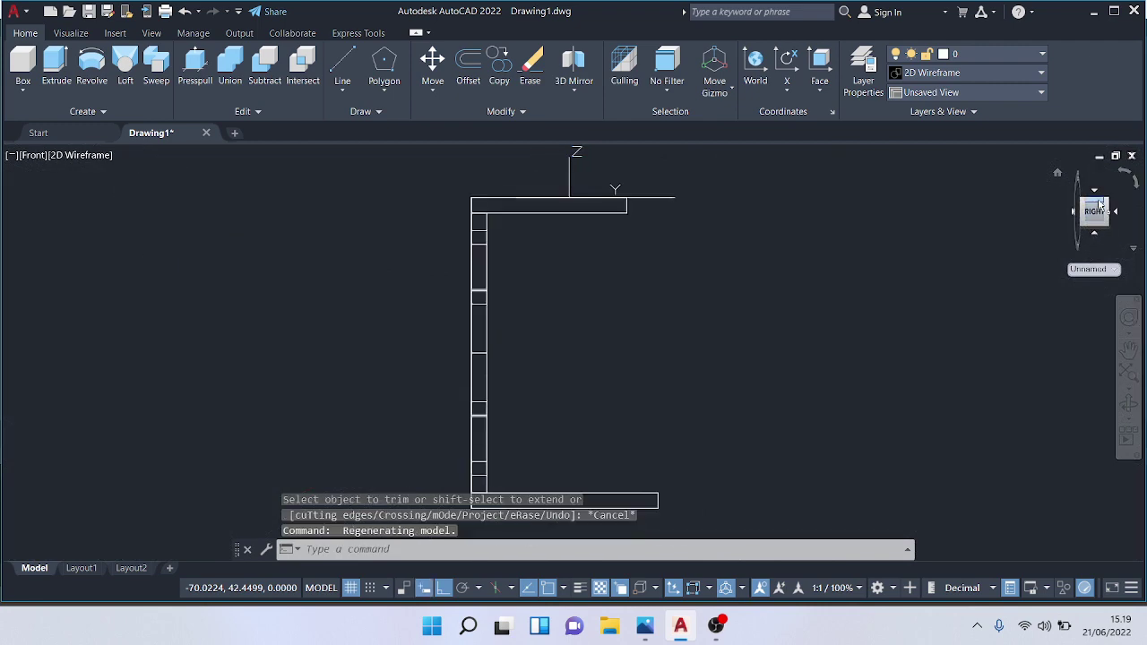
click(1099, 204)
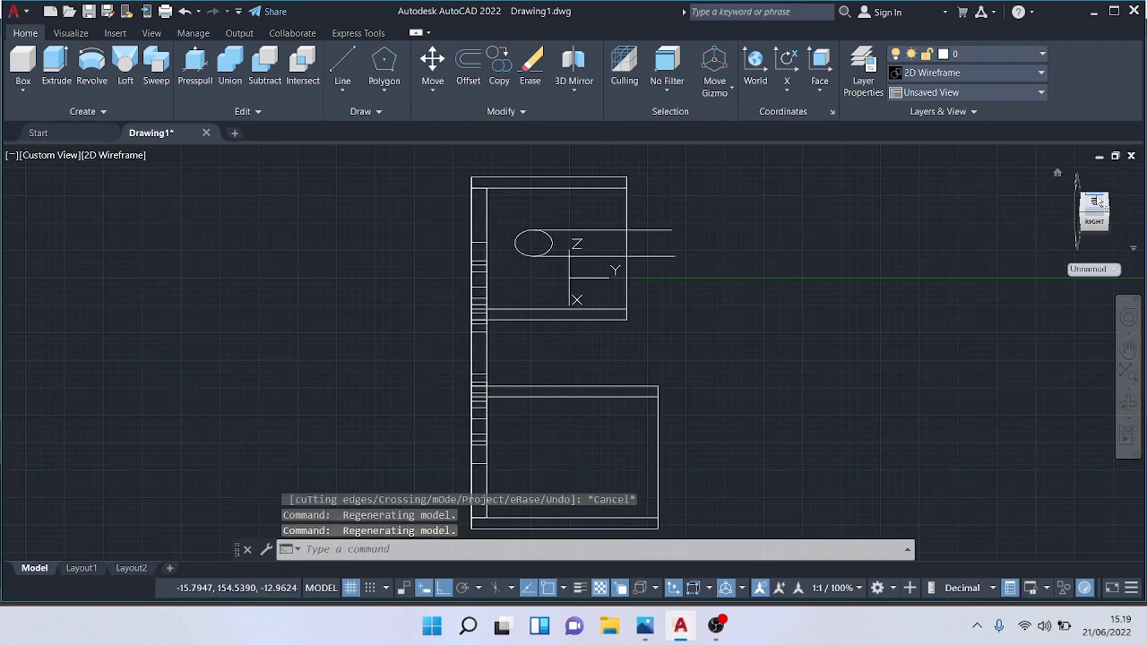
click(1100, 205)
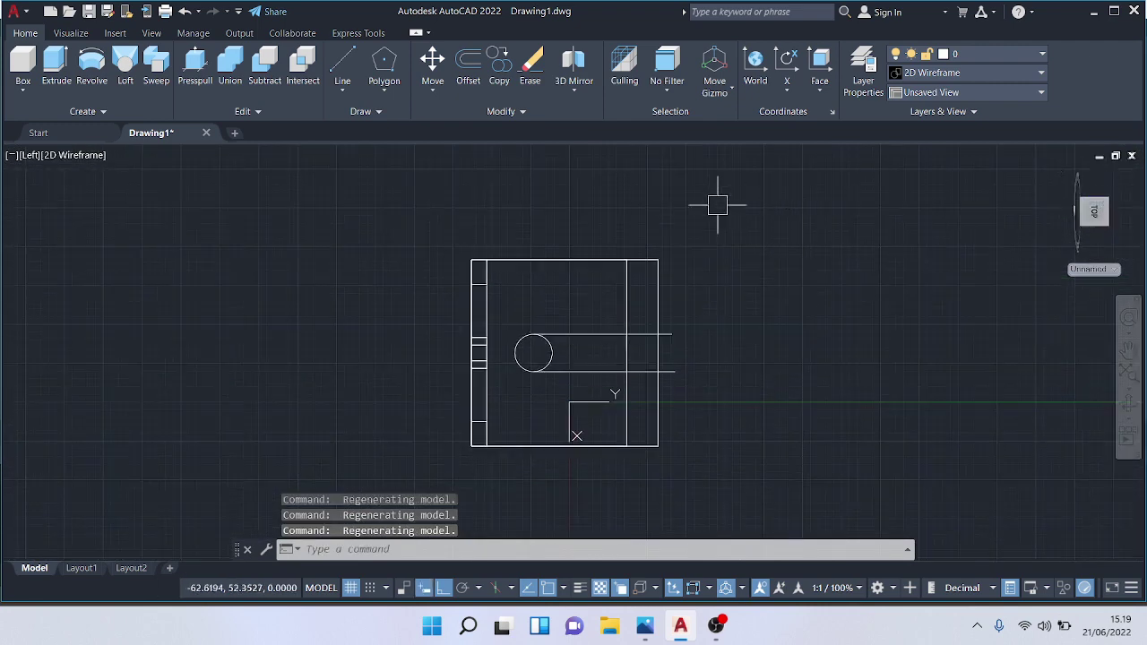
Step: Try in the face-on view to trim the overhanging end of the first slot line, and undo the attempt
click(502, 111)
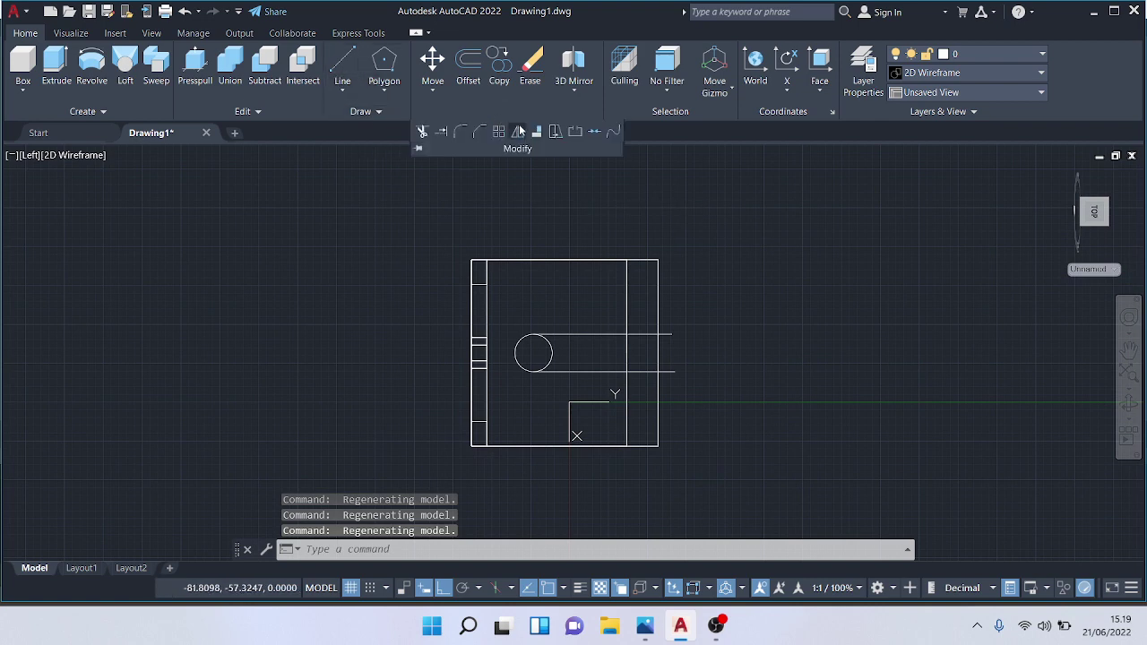
click(422, 131)
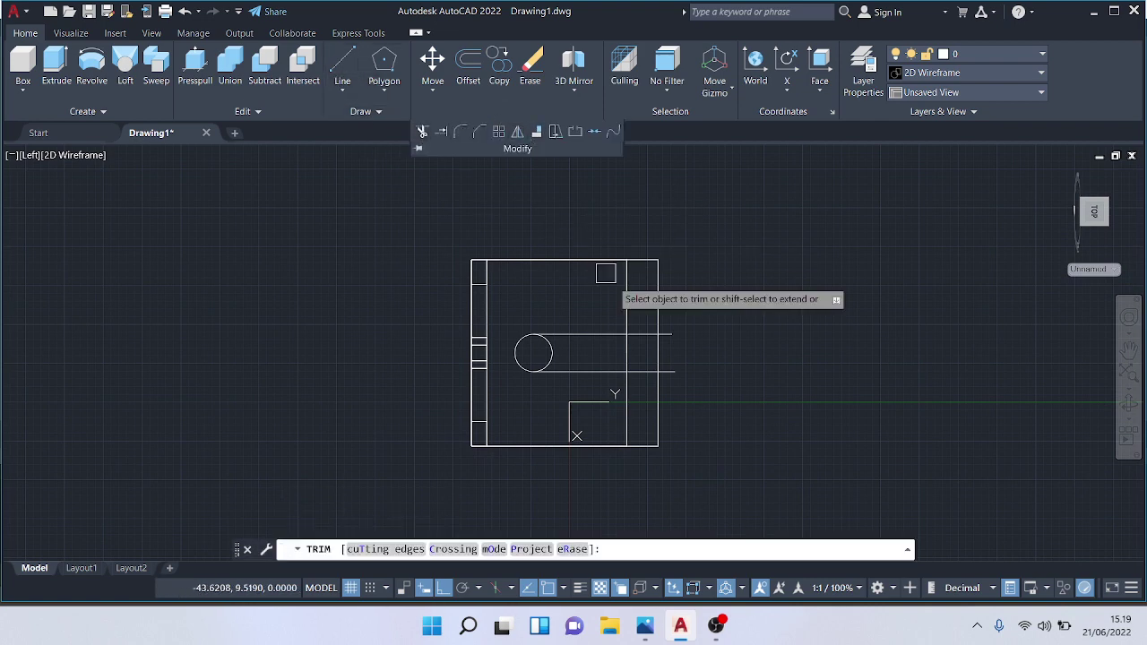
click(643, 339)
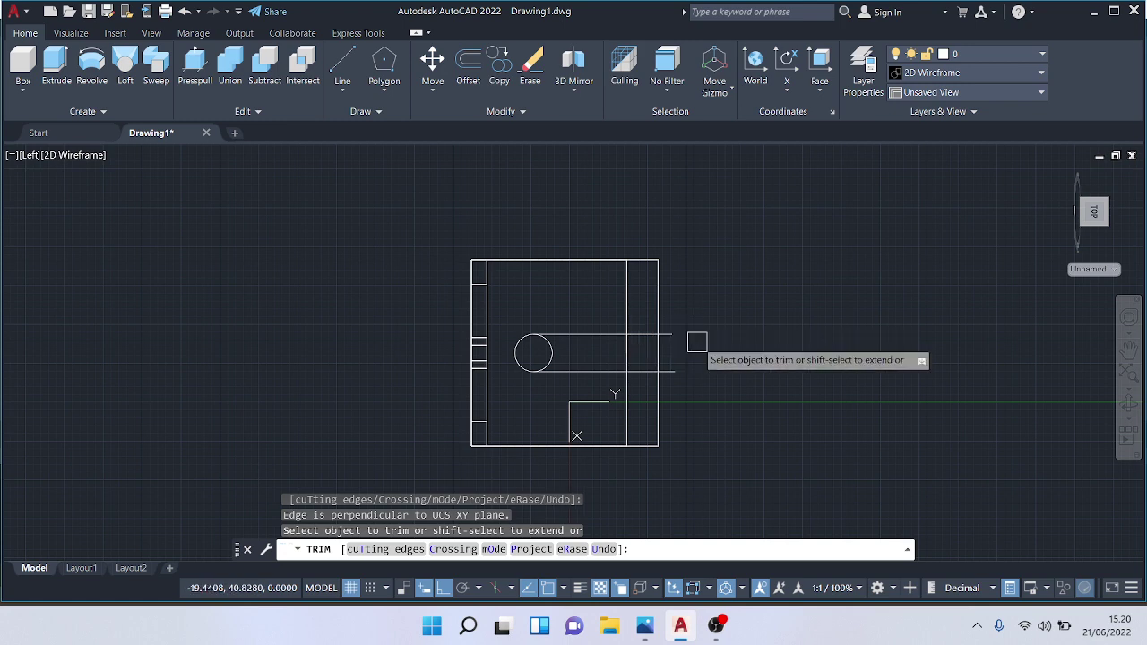
key(ctrl+z)
key(ctrl+z)
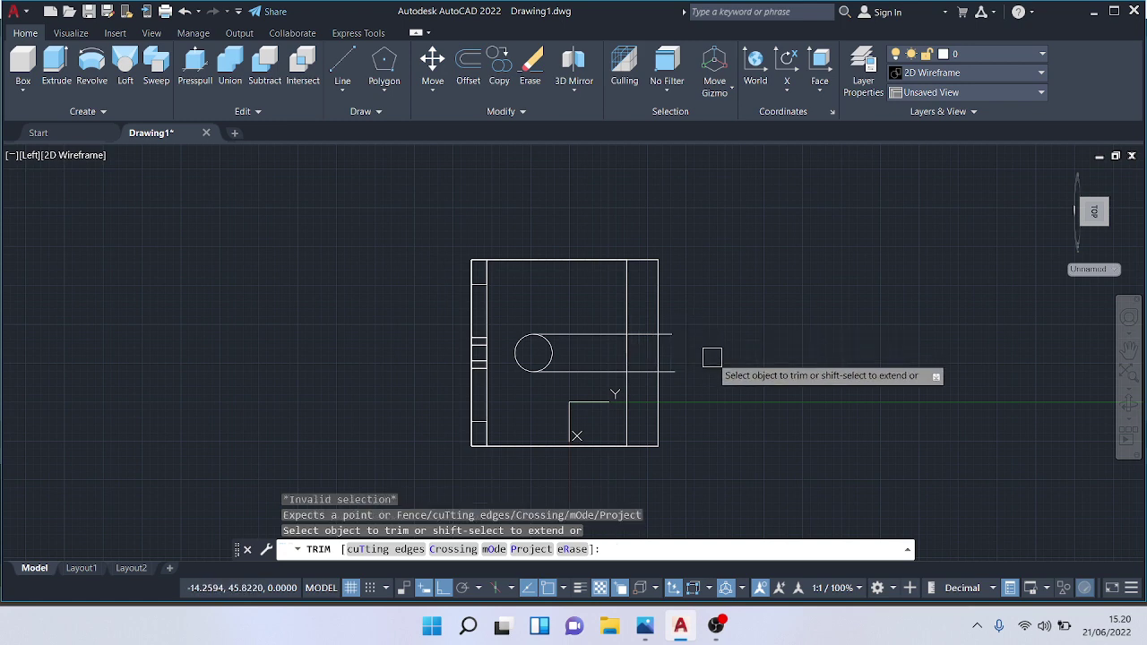
key(Escape)
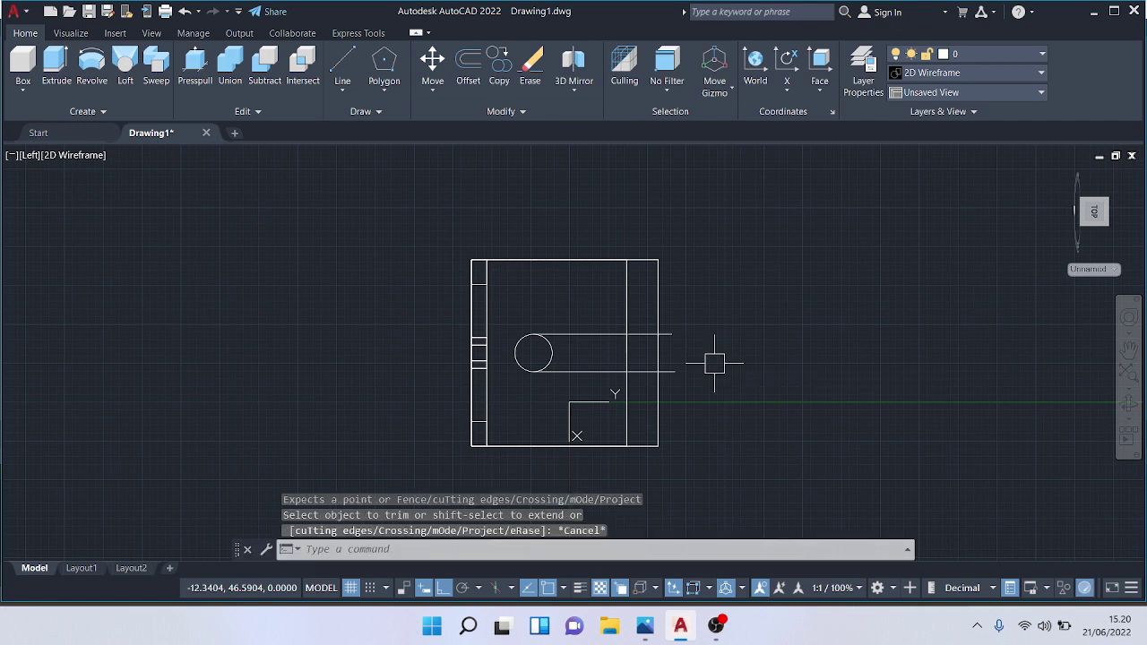
Step: Trim away the half of the circle between the two slot lines, using both lines as cutting edges
scroll(714, 363, up, 4)
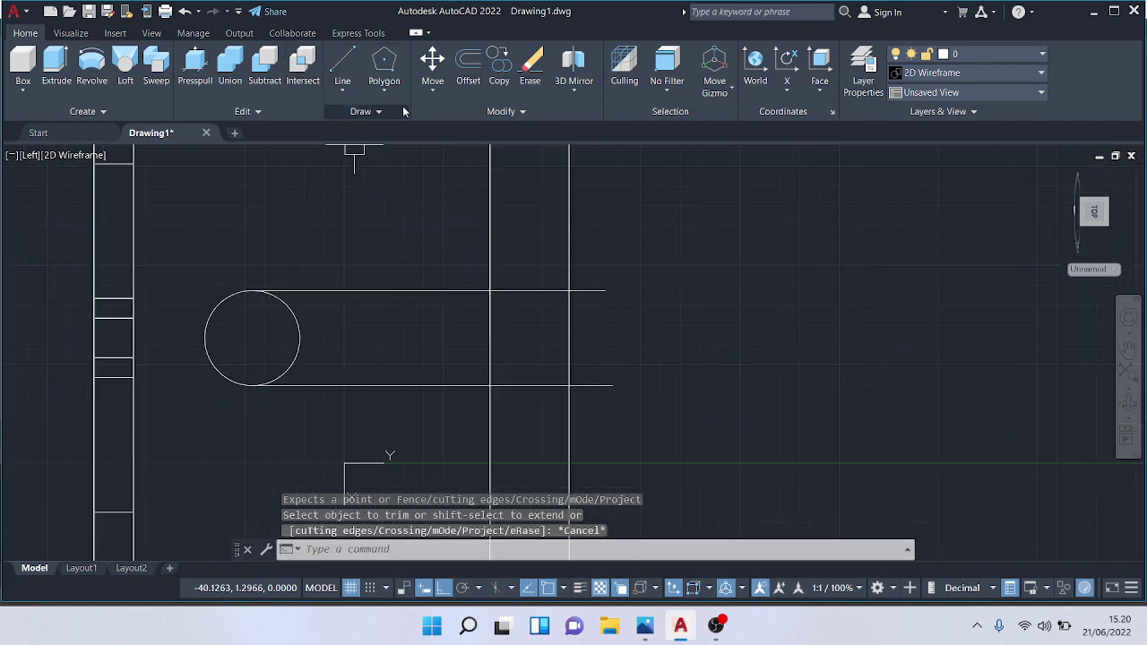
click(457, 115)
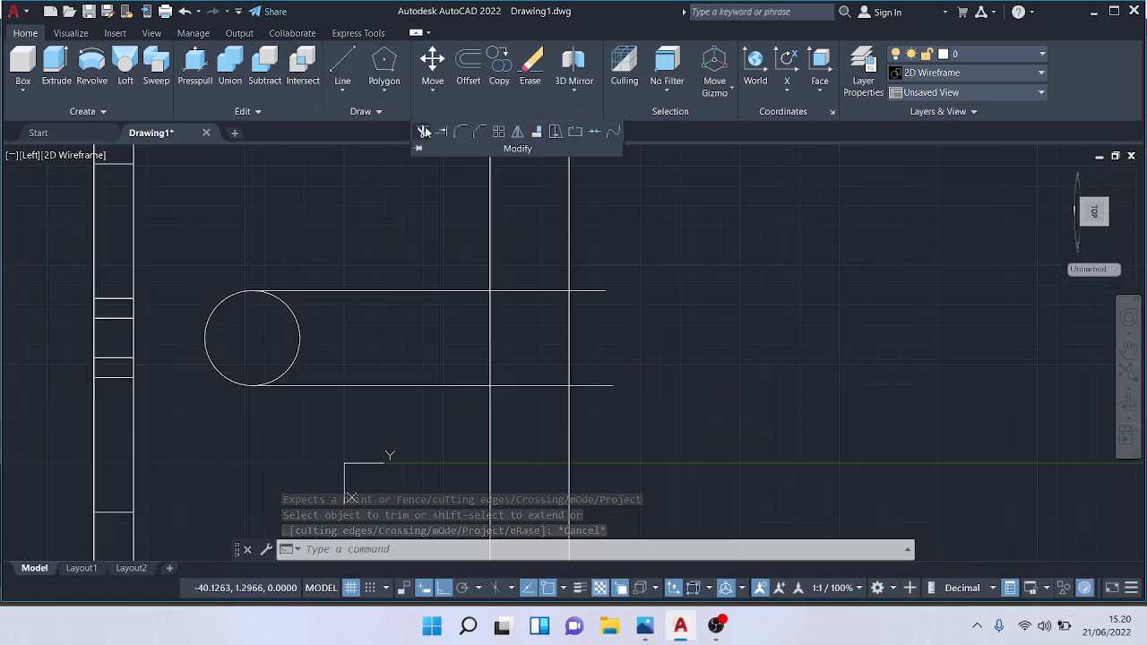
click(422, 132)
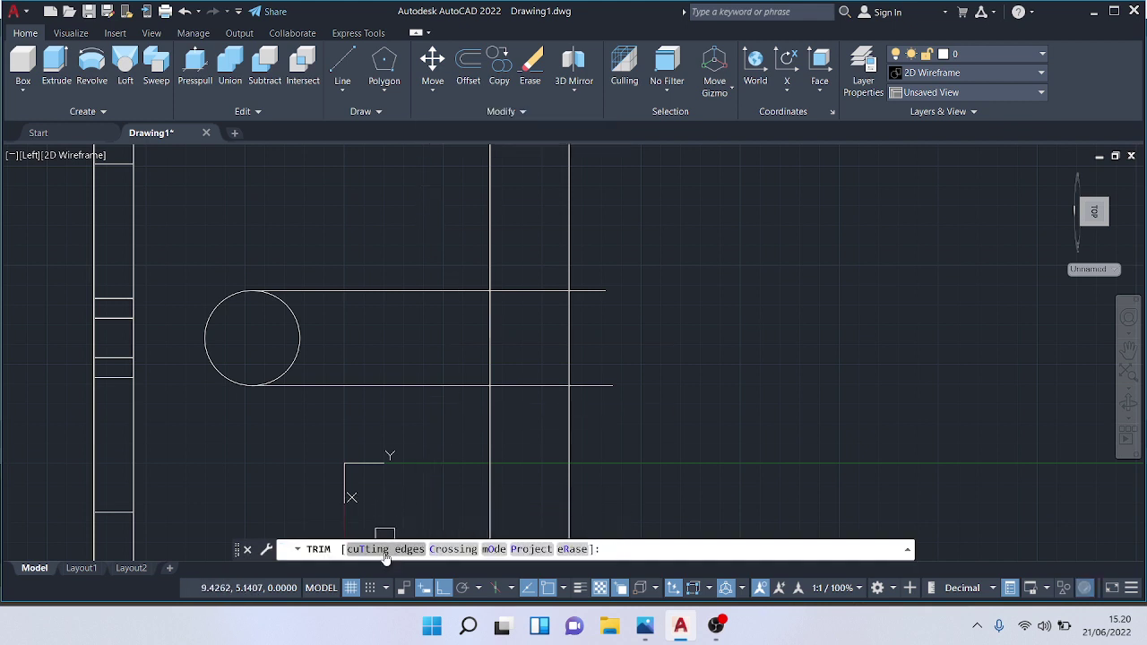
click(385, 549)
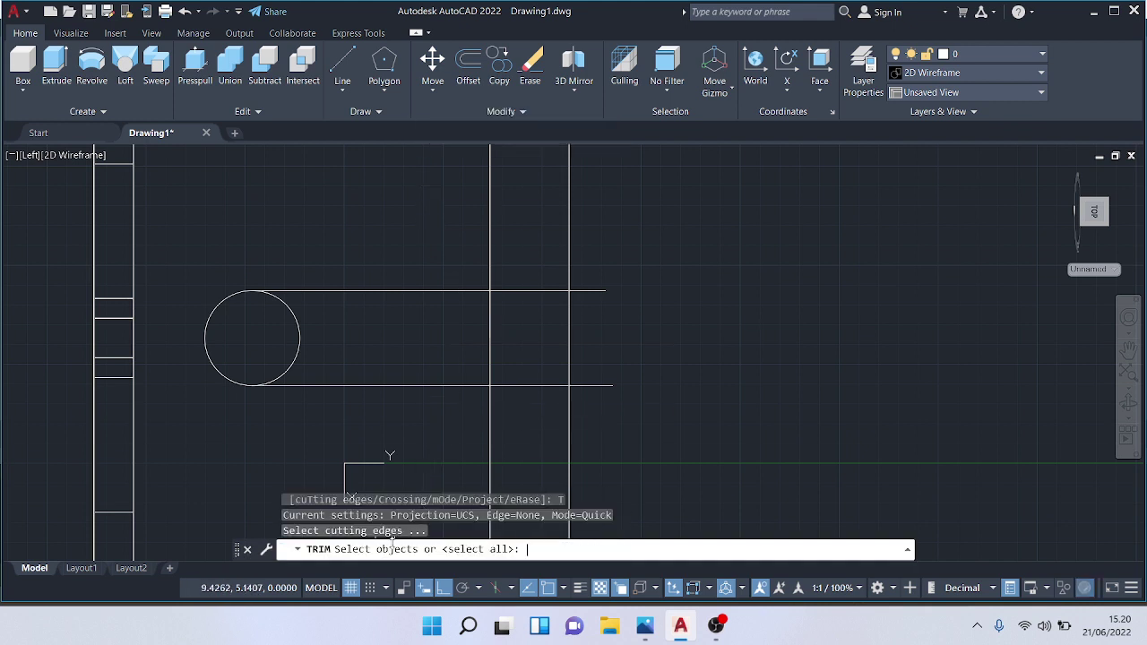
click(545, 291)
click(529, 385)
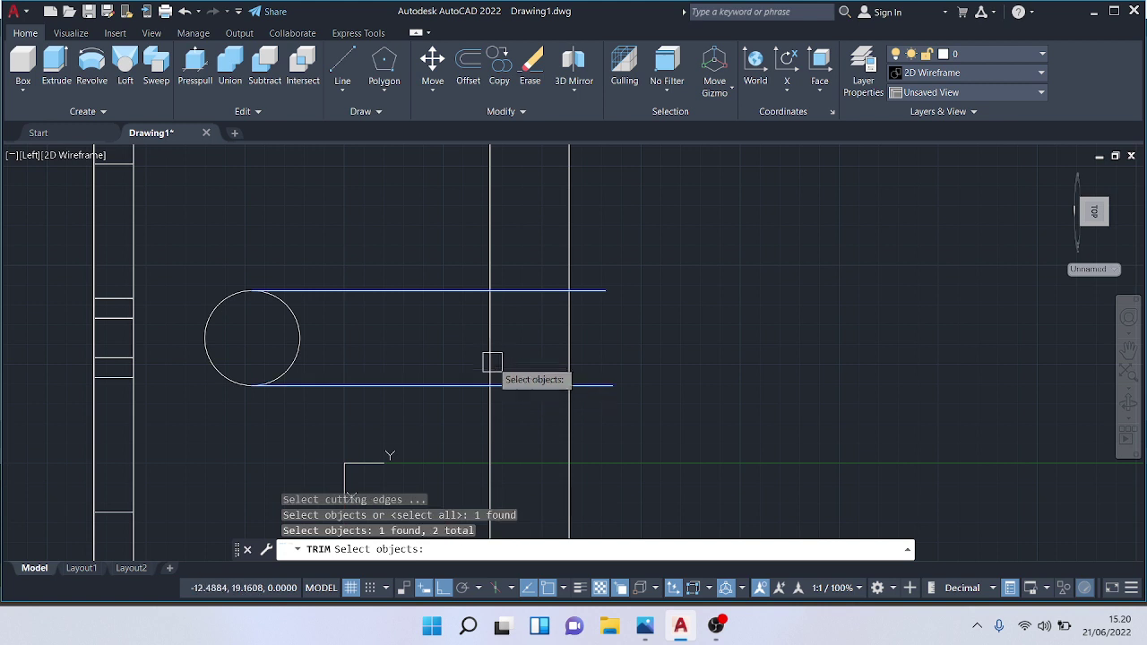
text(1)
key(Return)
key(Return)
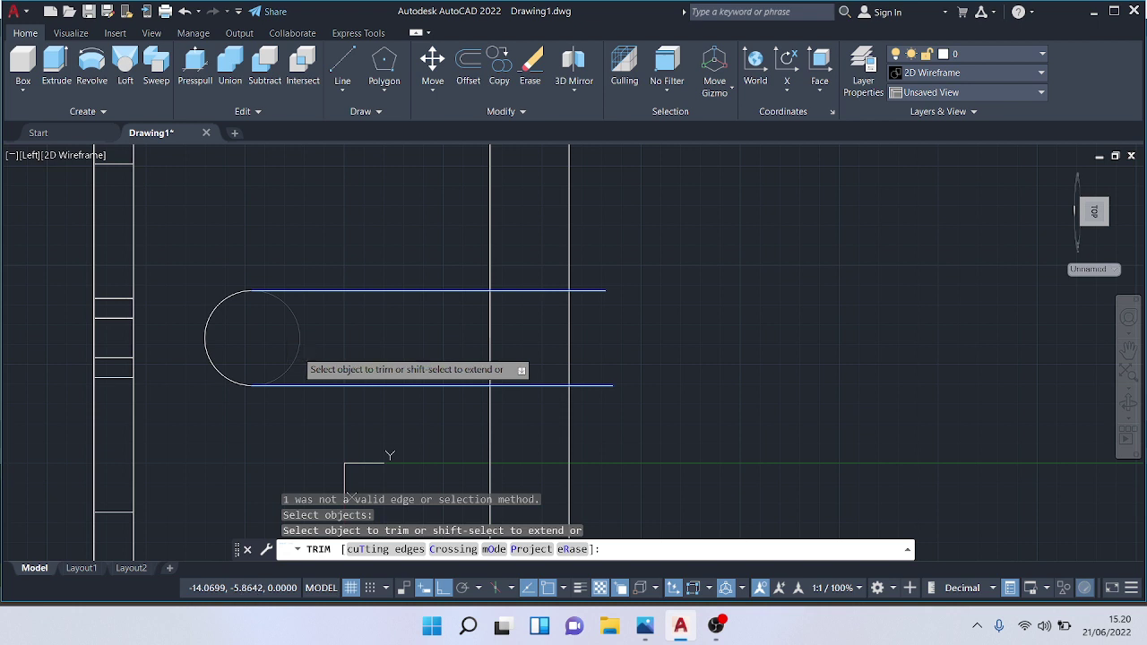
click(297, 350)
key(Escape)
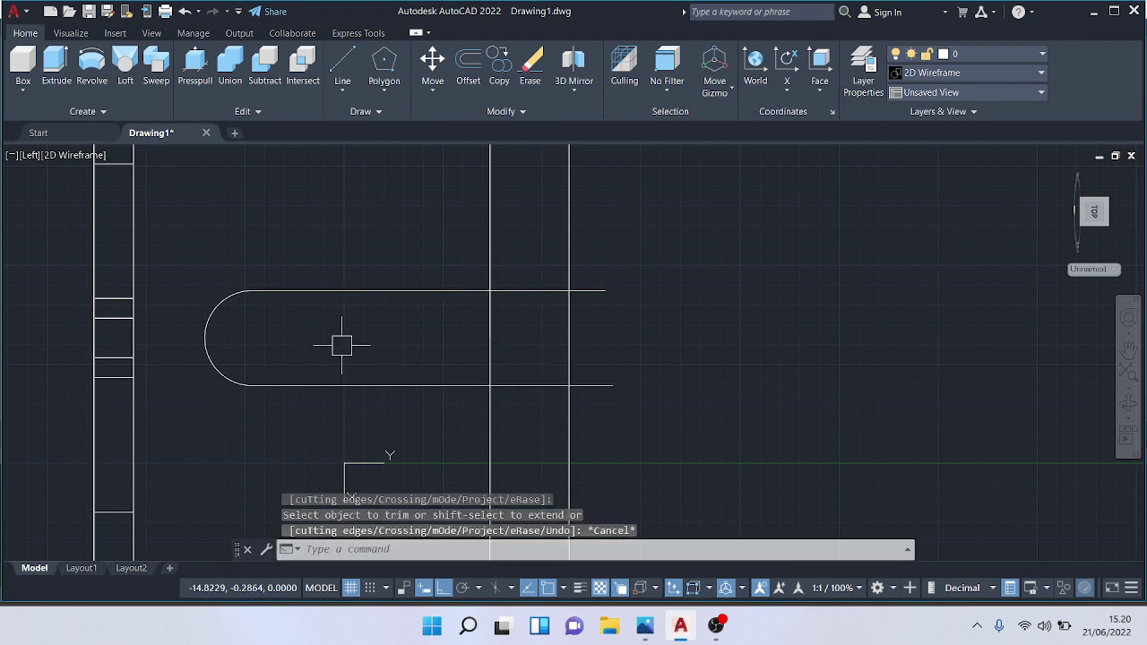
Step: Trim the first slot line at the wall's free edge, using the 30-long construction line along that edge as the cutting edge
click(342, 68)
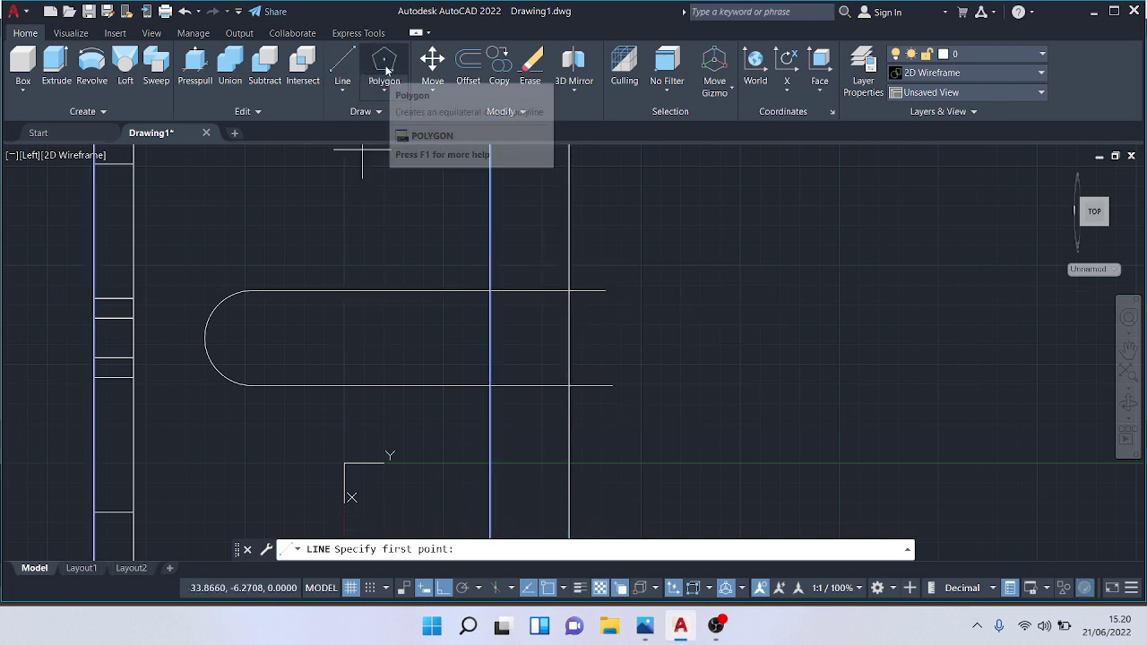
key(Escape)
click(466, 112)
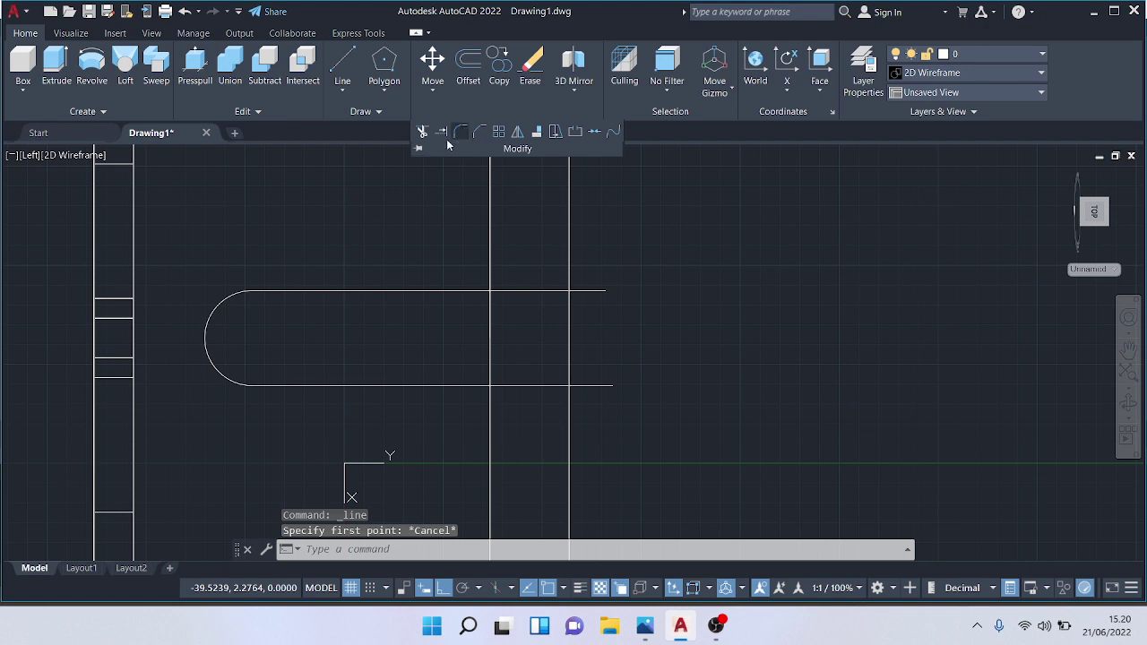
click(419, 136)
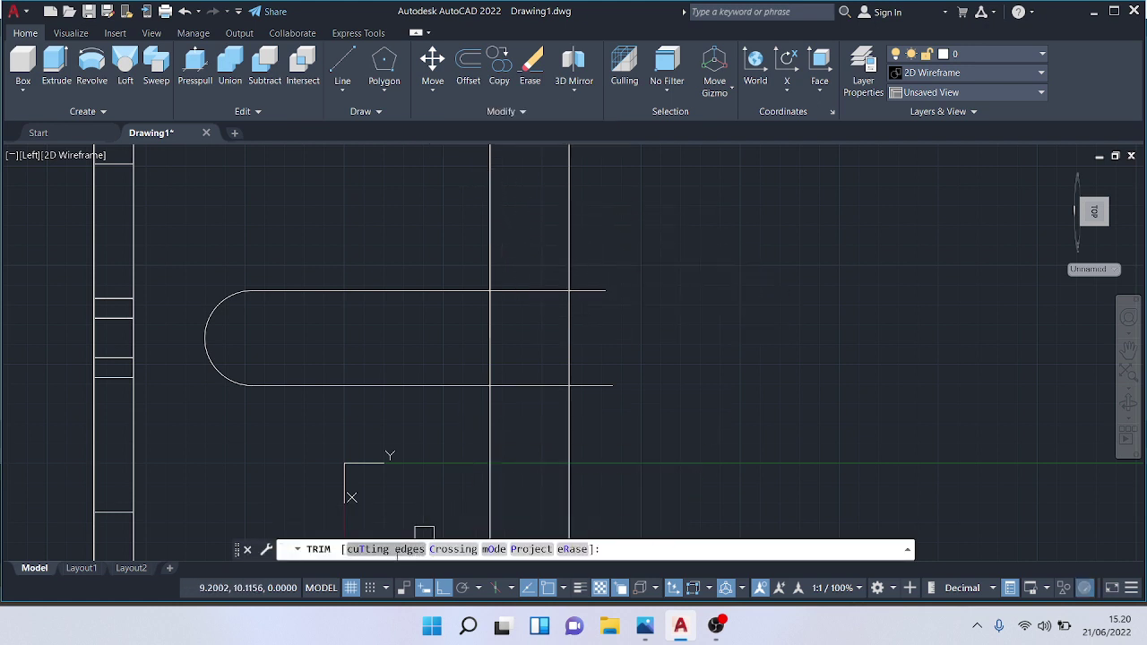
click(396, 550)
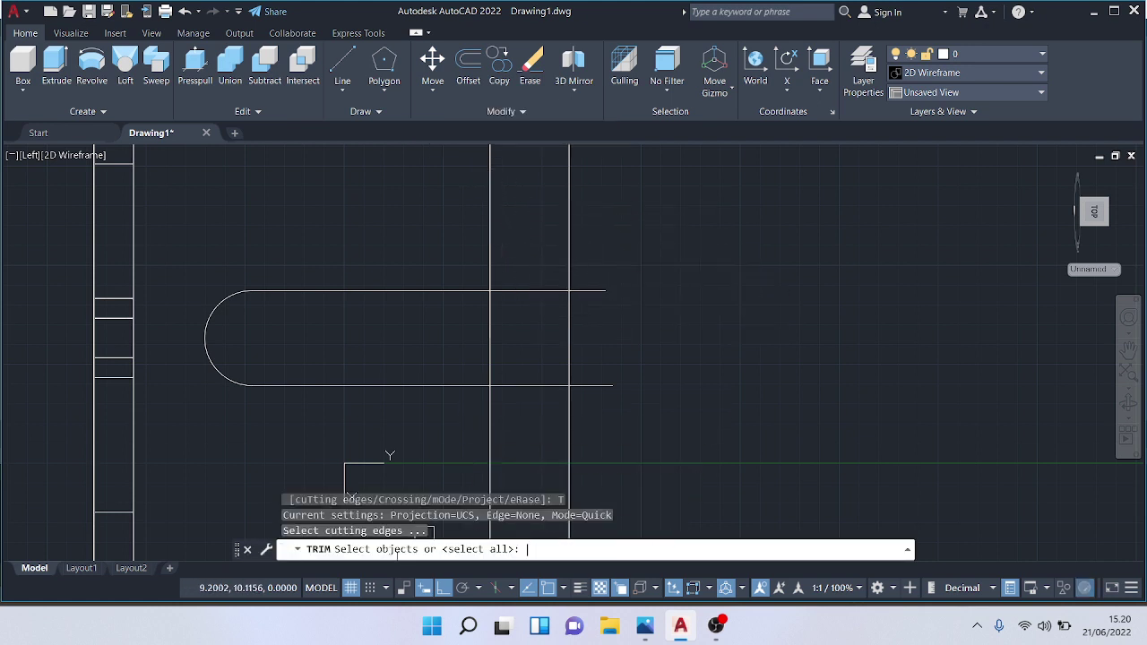
click(493, 340)
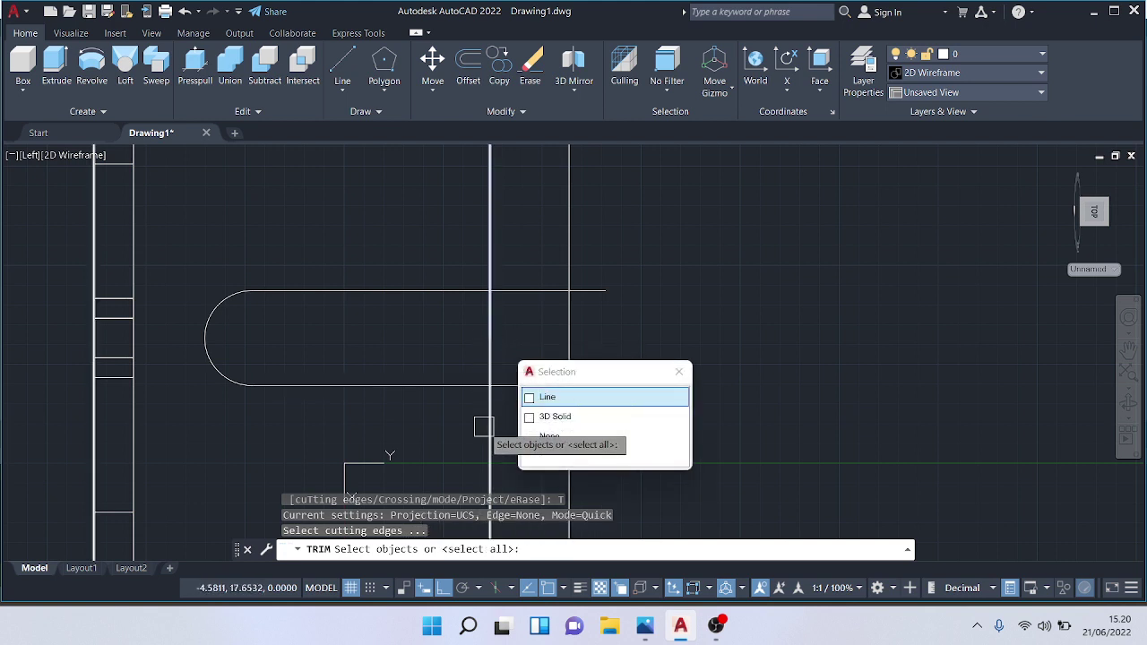
key(Return)
click(485, 360)
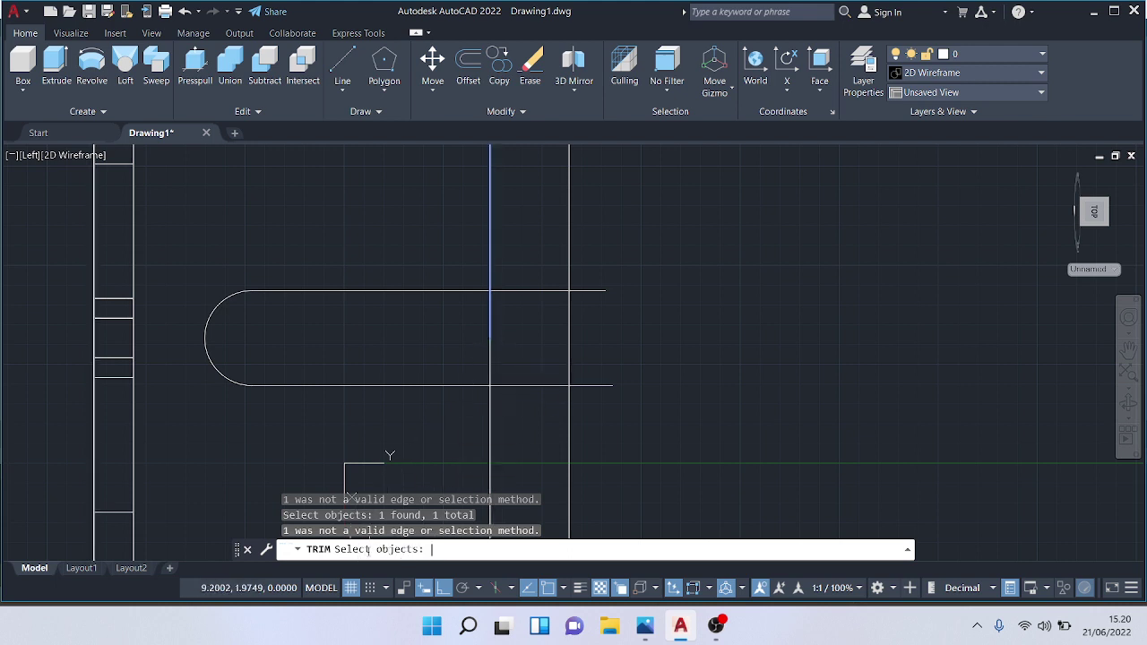
key(Return)
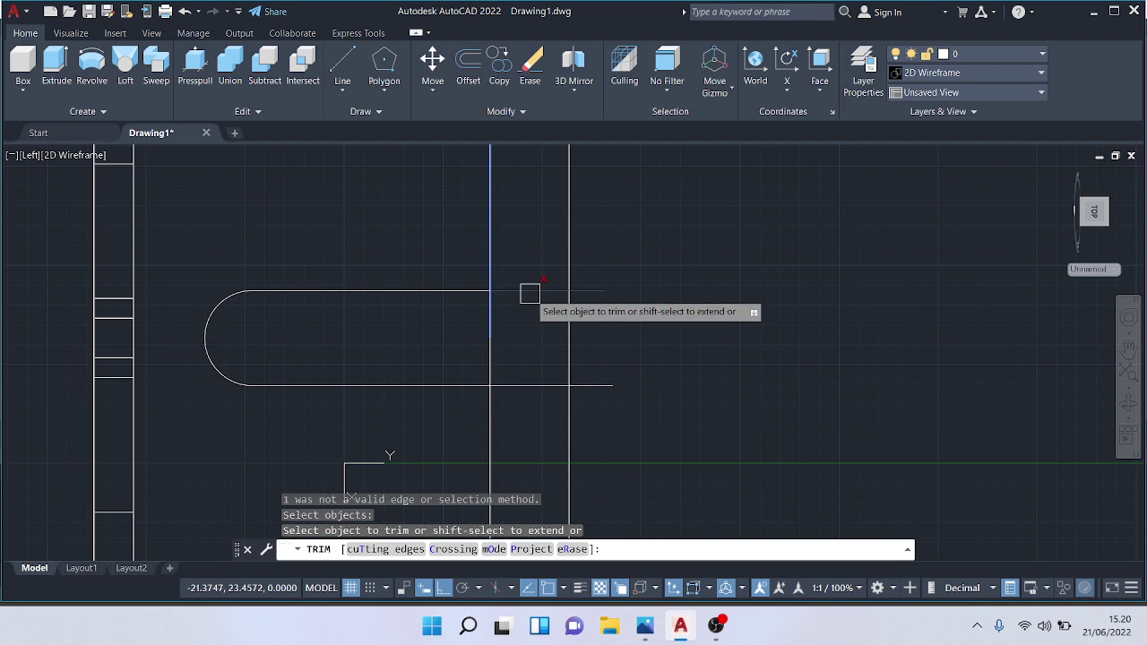
click(529, 293)
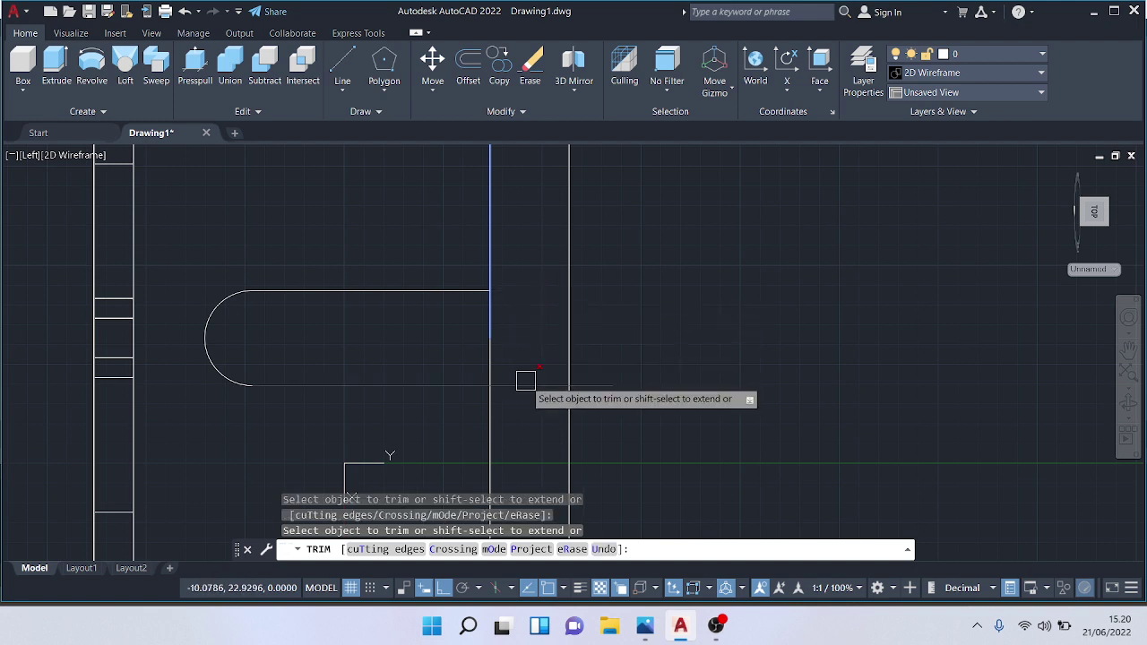
key(Escape)
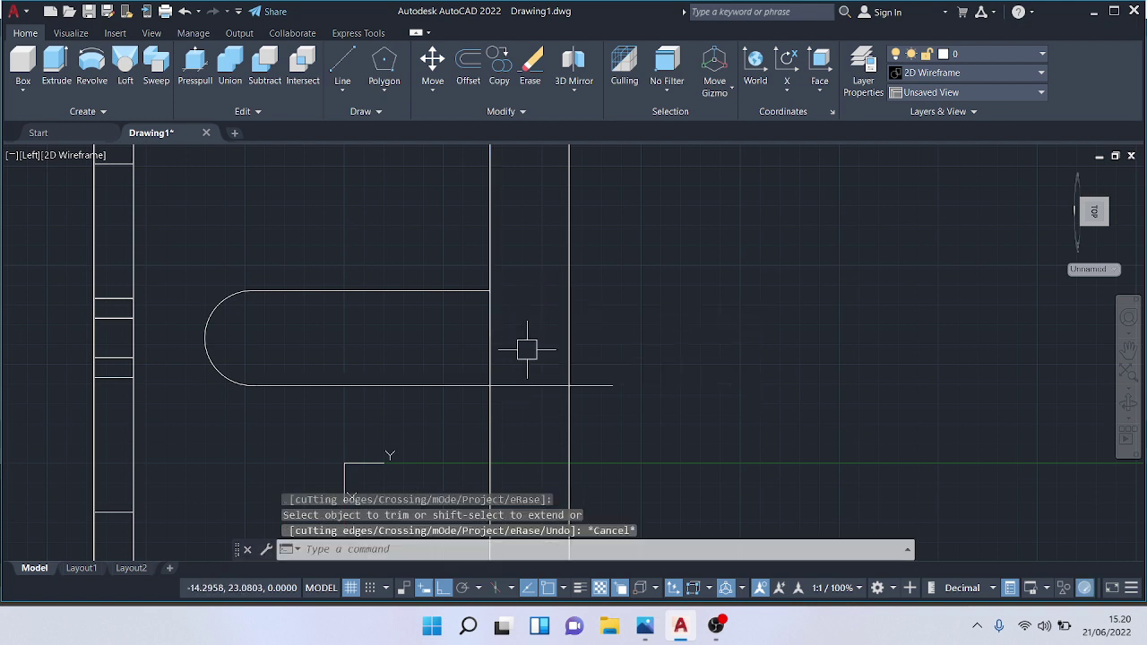
Step: Try to trim the overhanging second slot line, using the wall's free edge as the cutting edge
click(492, 114)
click(427, 133)
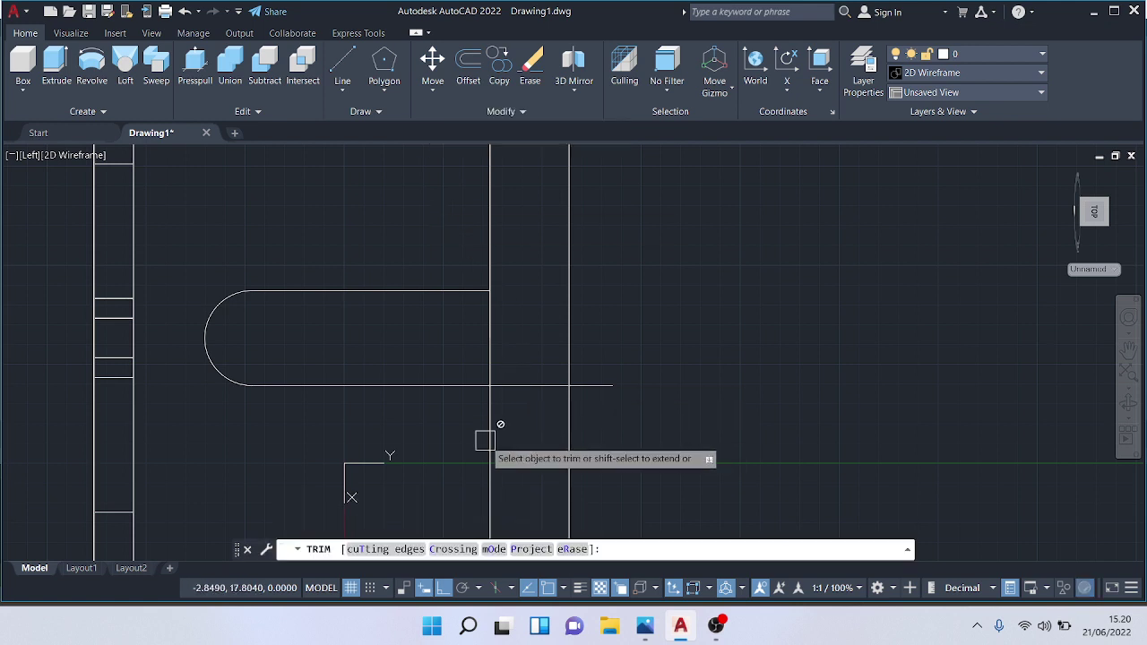
click(386, 549)
click(487, 417)
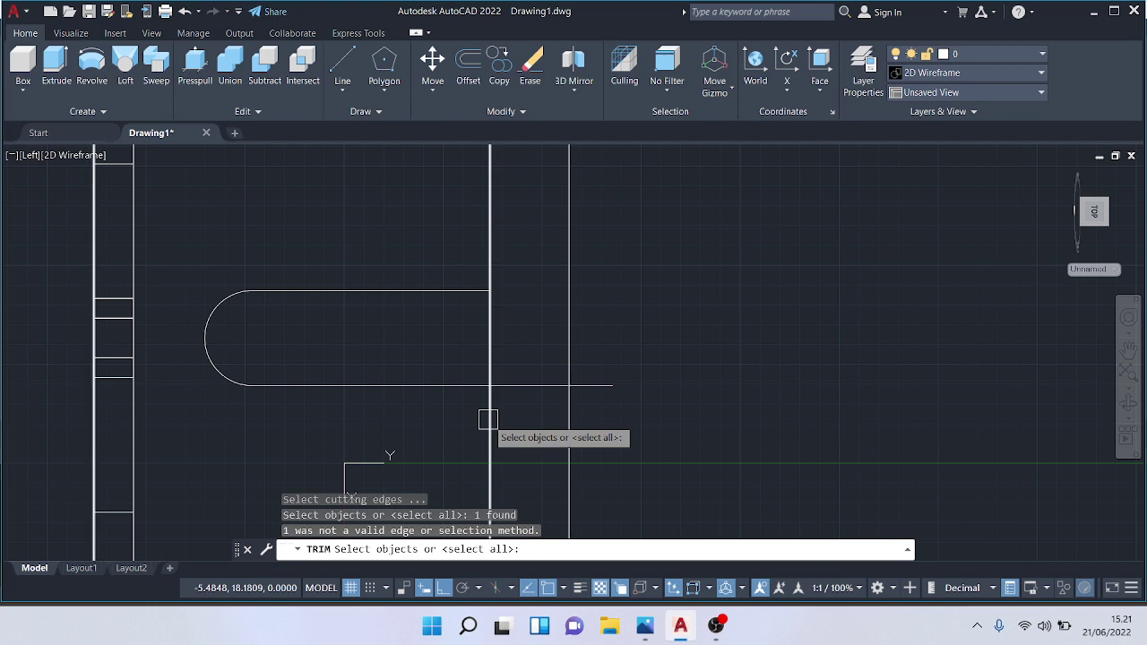
click(490, 435)
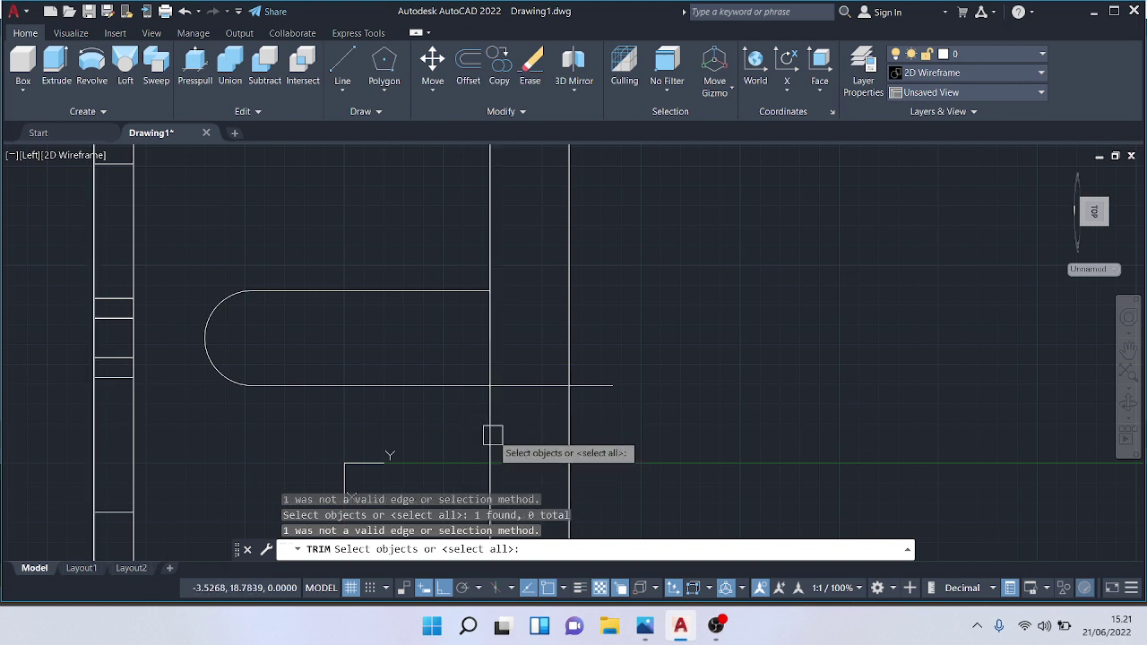
key(Return)
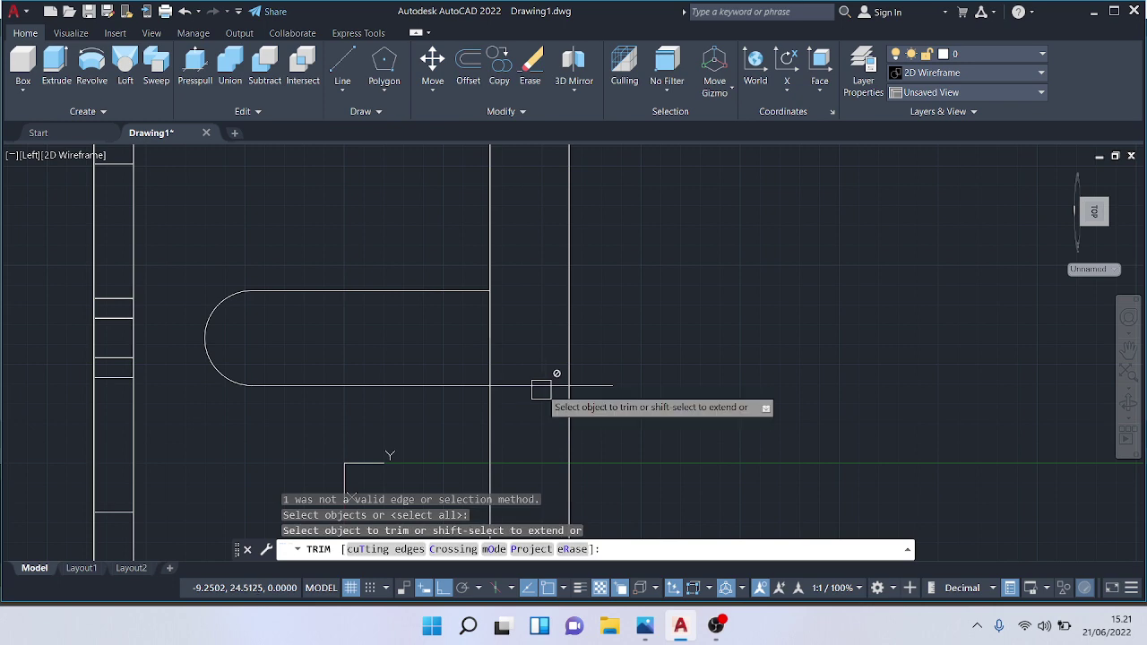
click(540, 389)
key(Escape)
scroll(654, 387, down, 2)
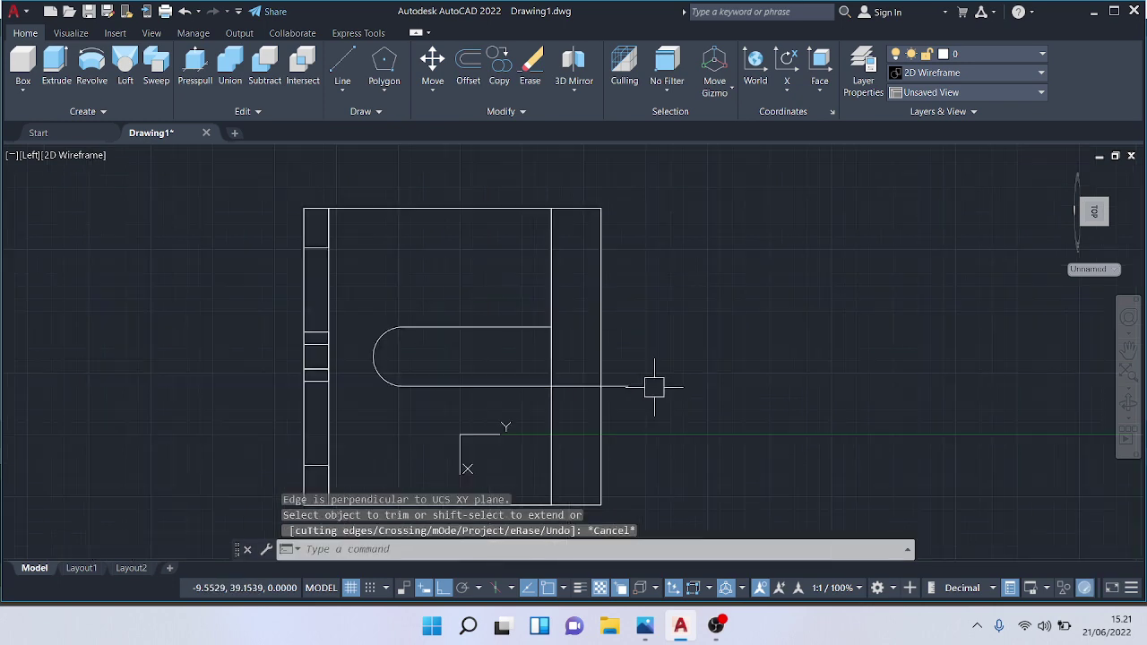
scroll(654, 387, down, 1)
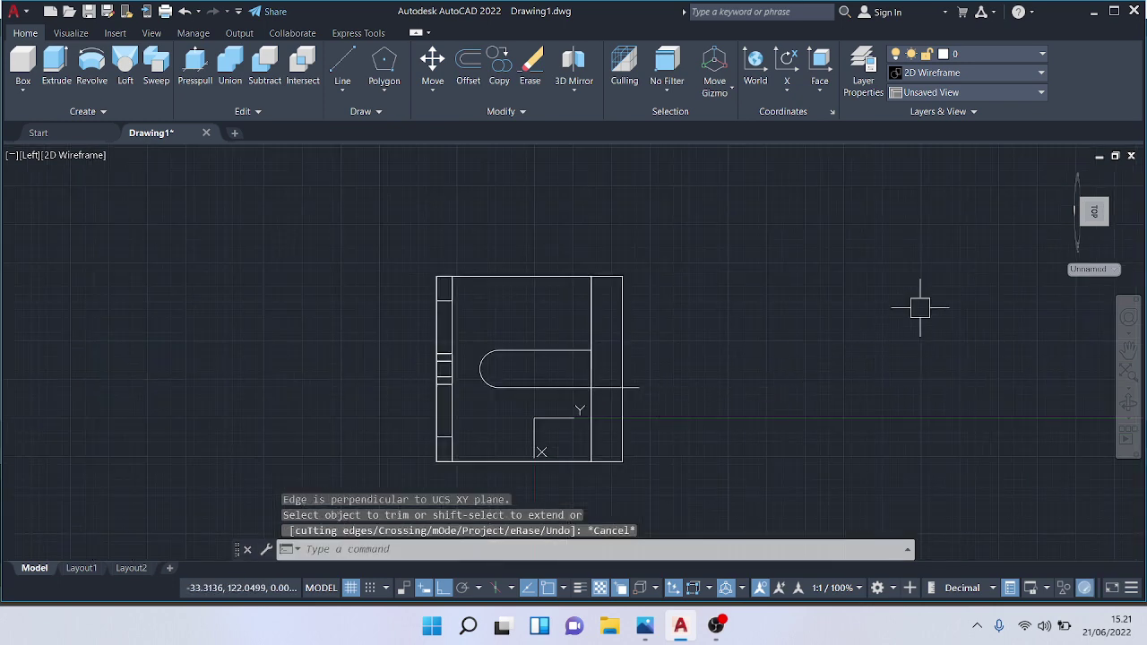
Step: Return to the 3D view and draw two connected 20-long construction lines from the slot arc's centre, one across the wall and one towards its free edge
click(1082, 232)
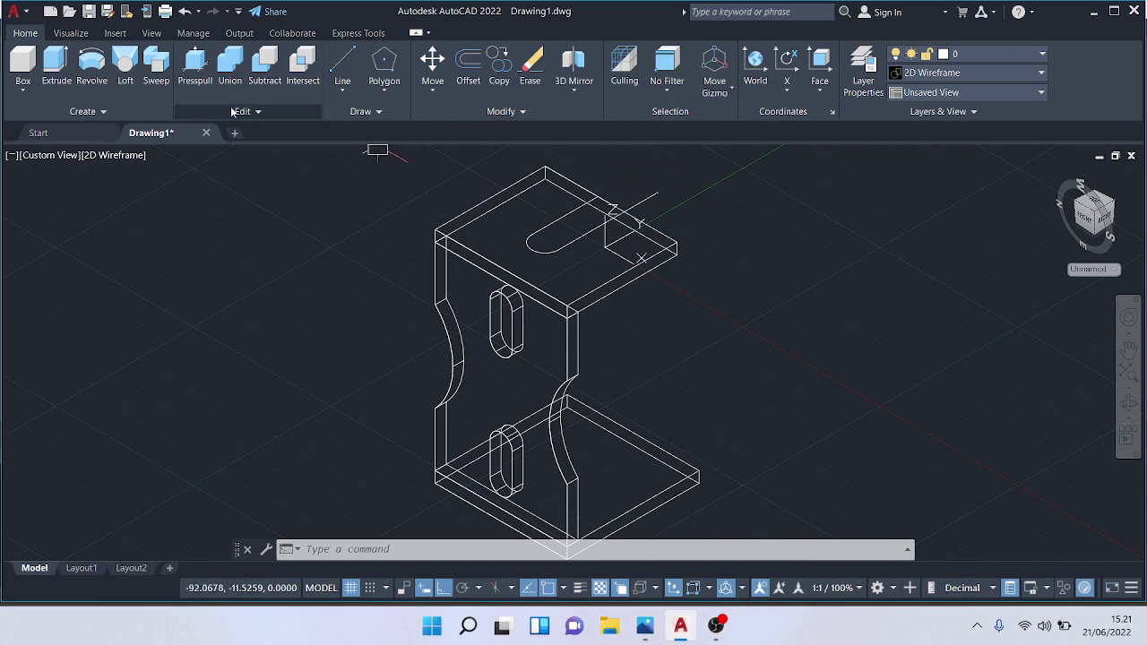
click(342, 67)
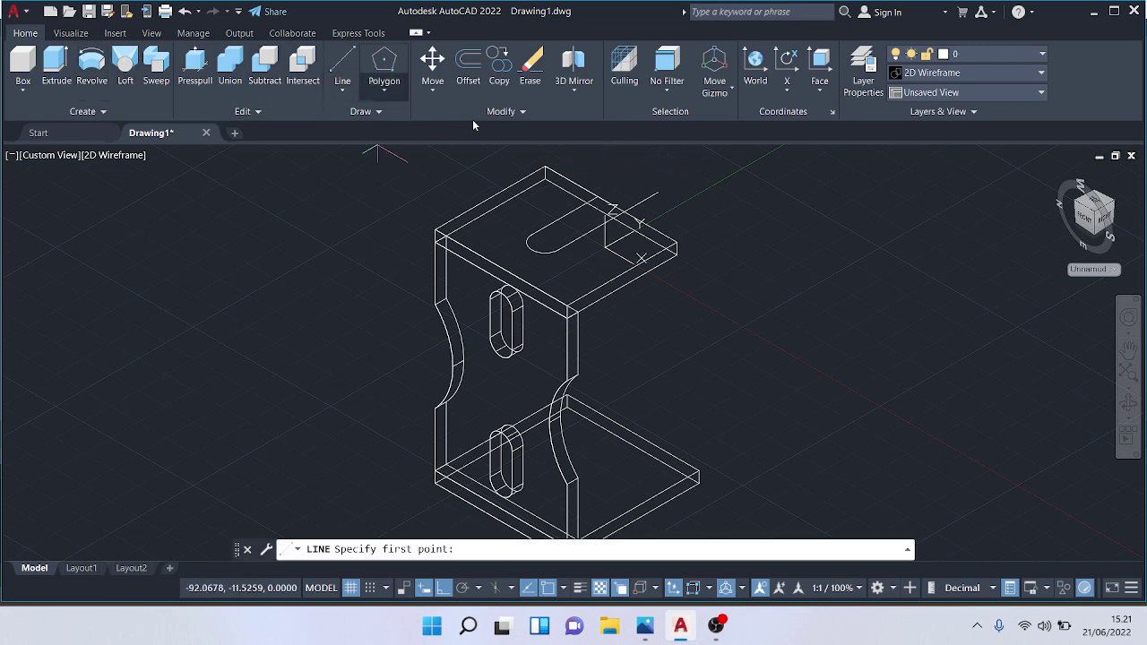
click(545, 240)
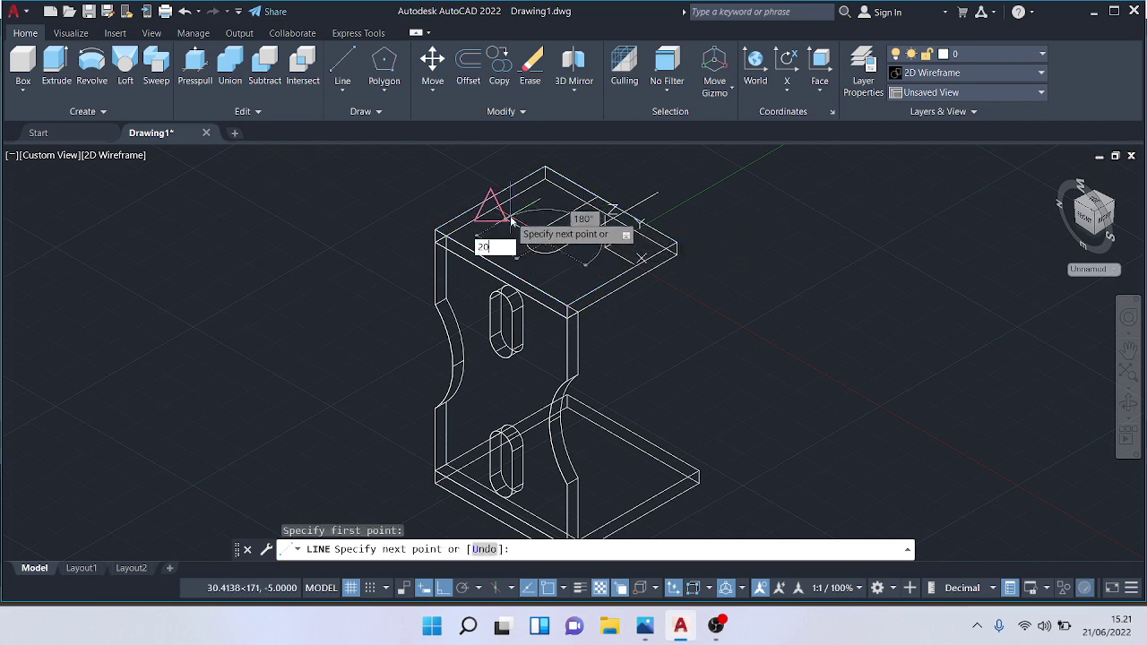
key(Return)
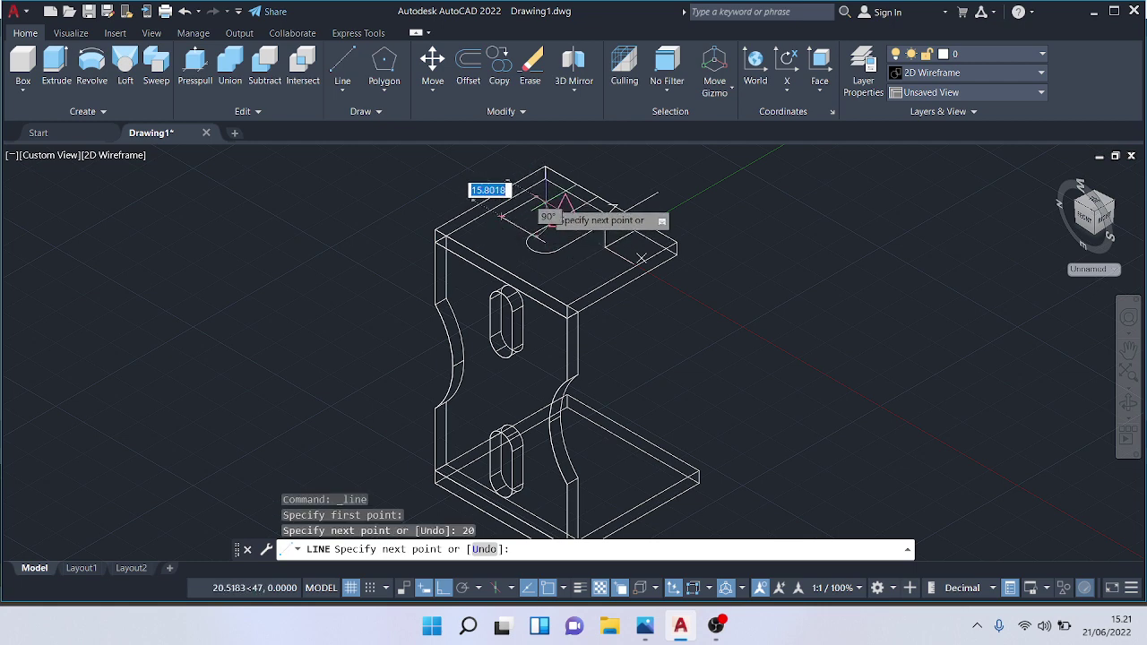
text(20)
key(Return)
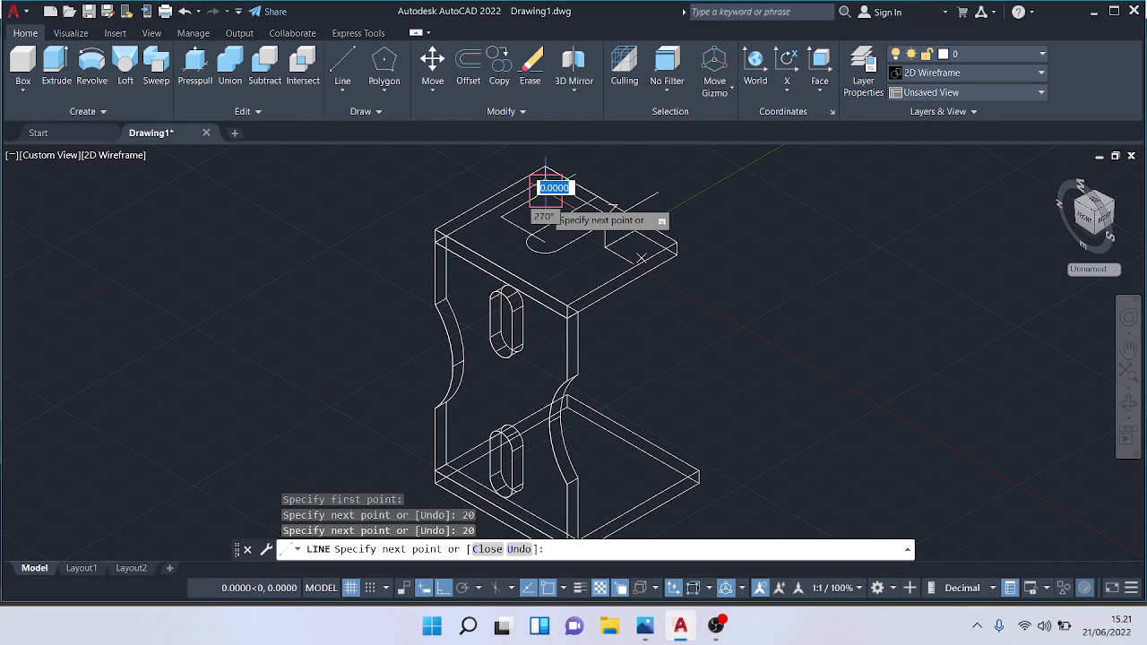
key(Escape)
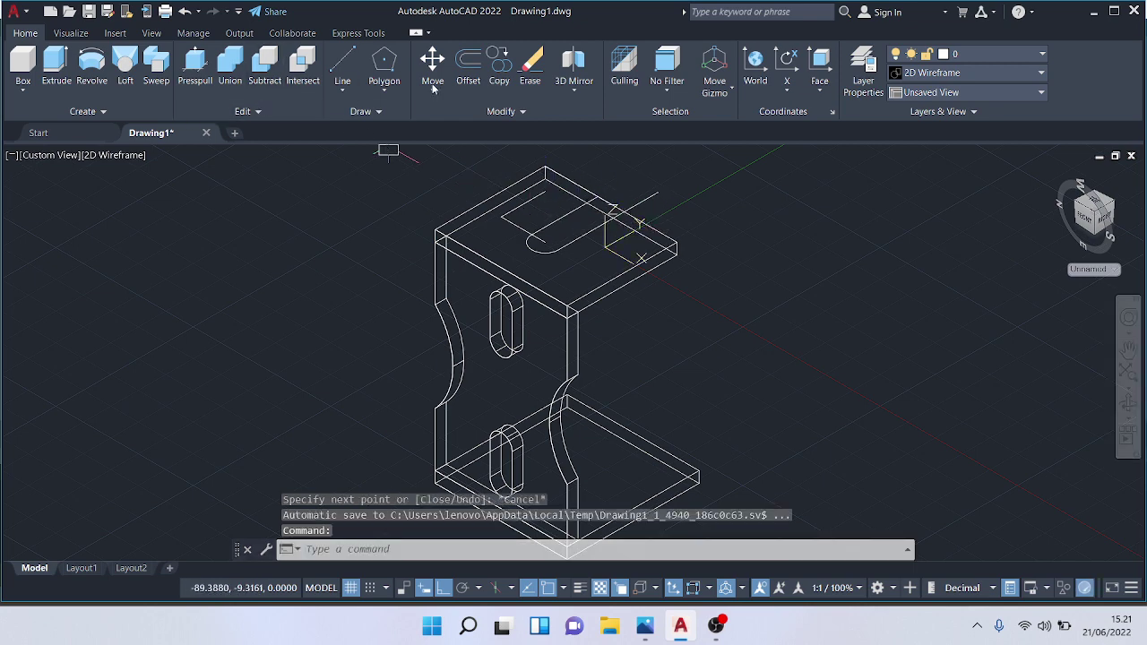
Step: Draw a 6.3-diameter circle centred on the corner where the two construction lines meet
click(378, 115)
click(363, 133)
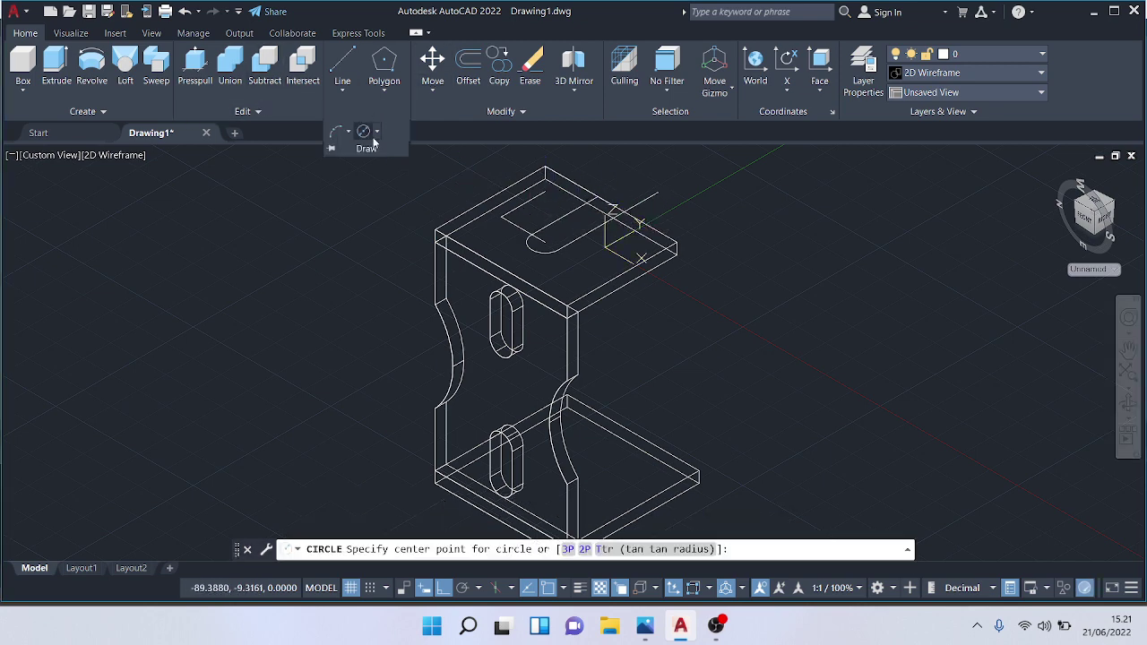
click(501, 215)
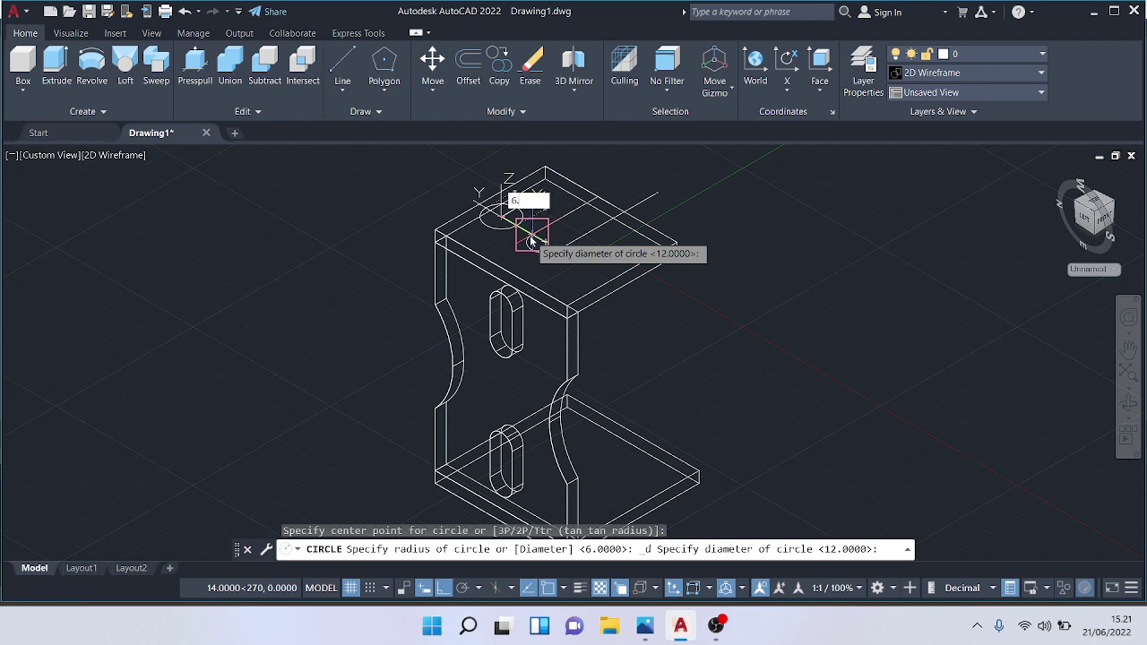
key(Return)
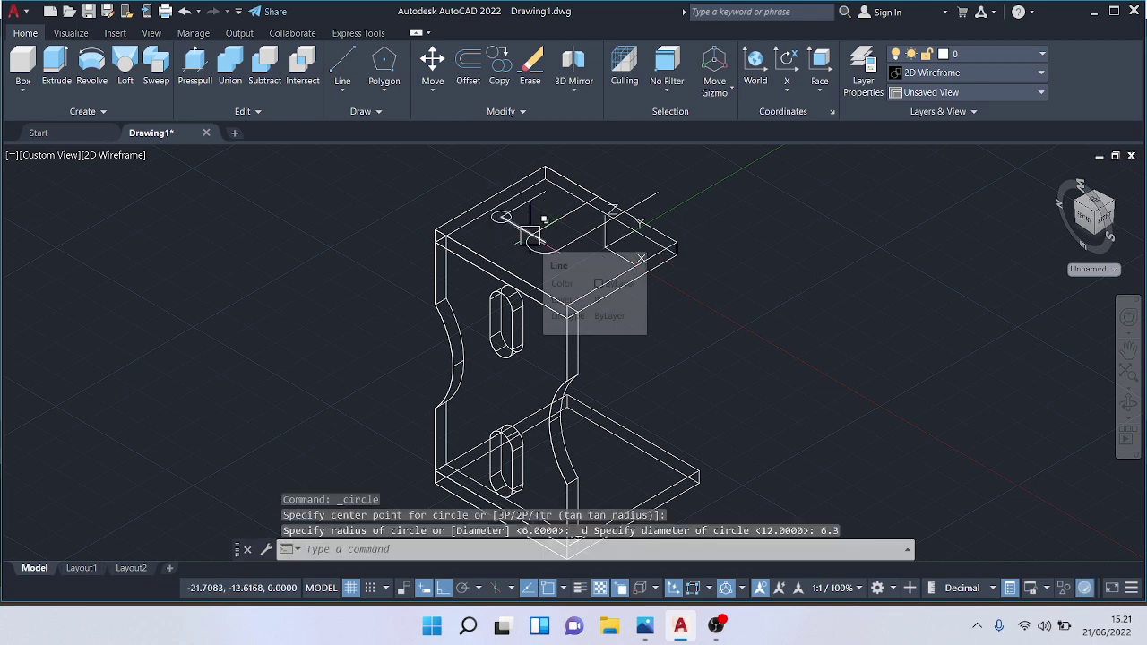
key(Escape)
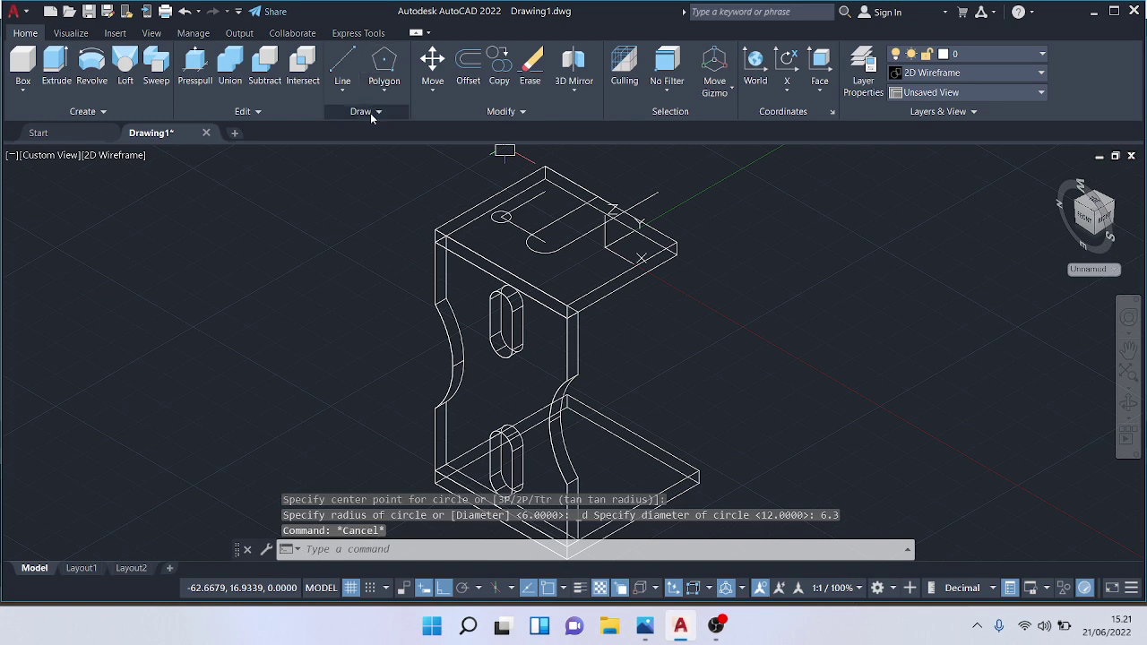
Step: Draw a second 6.3-diameter circle centred on the free end of the second construction line
click(370, 112)
click(363, 131)
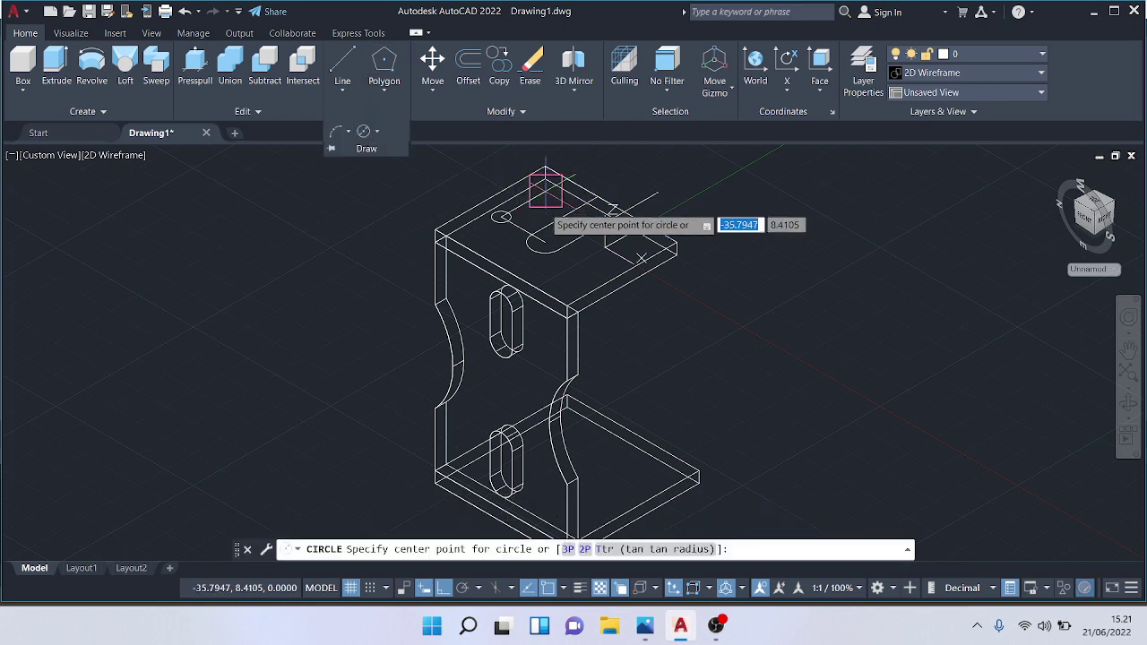
click(545, 186)
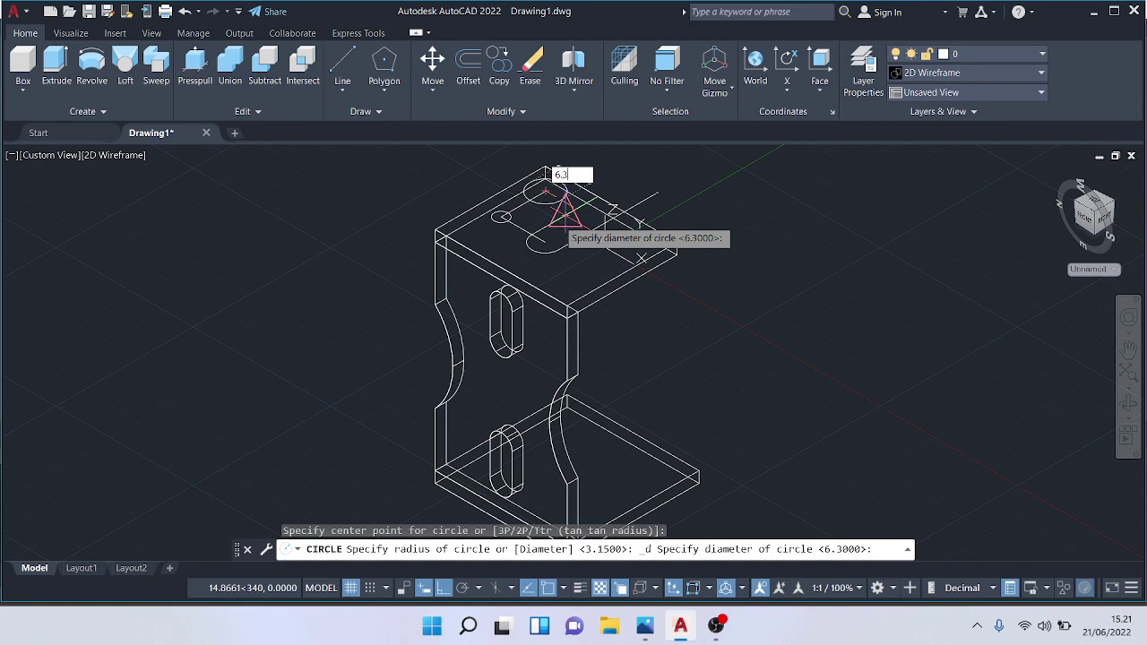
text(6.3)
key(Return)
Step: Erase the two 20-long construction lines that connect the circles to the slot arc's centre
scroll(538, 218, up, 2)
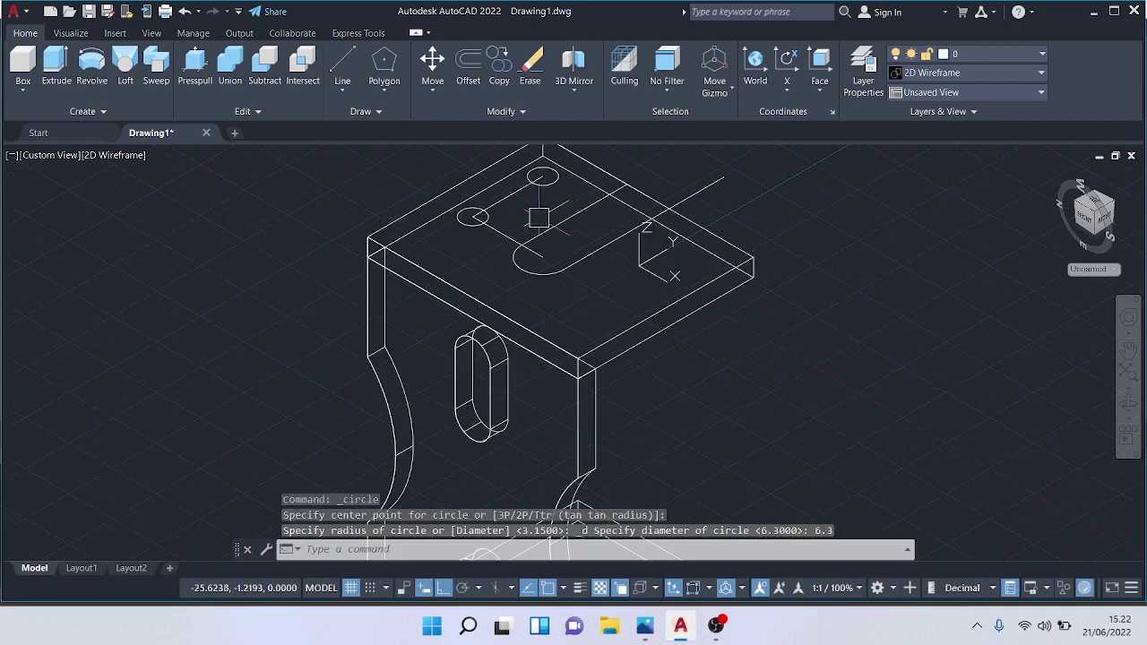
scroll(529, 224, up, 2)
middle_drag(477, 156, 462, 229)
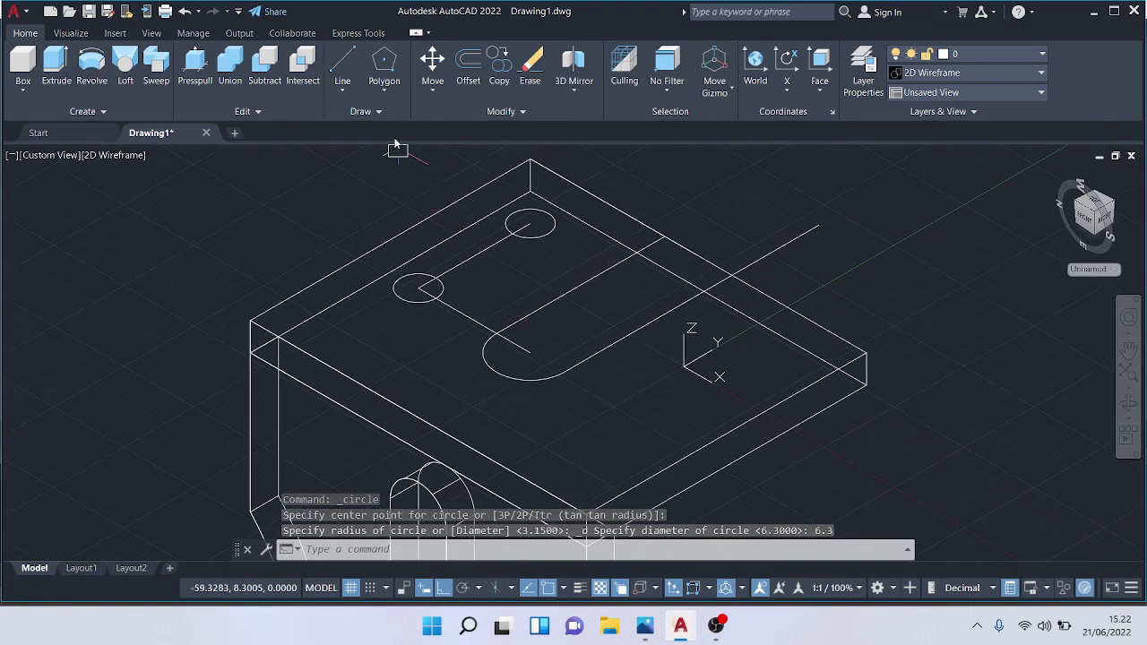
click(475, 319)
click(475, 249)
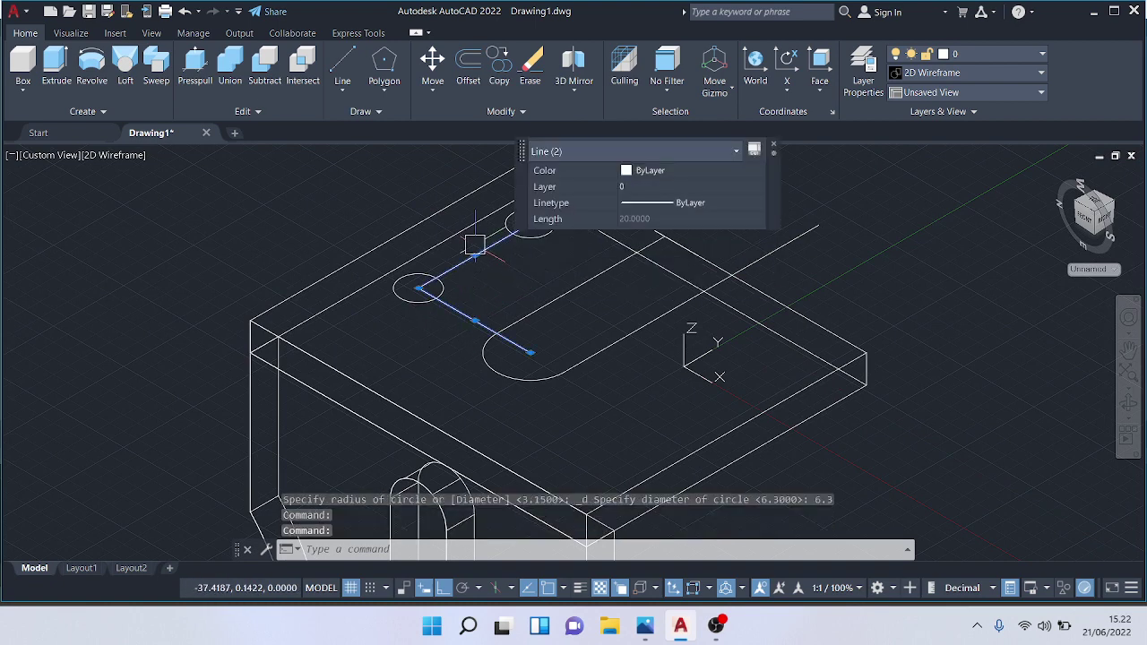
key(Delete)
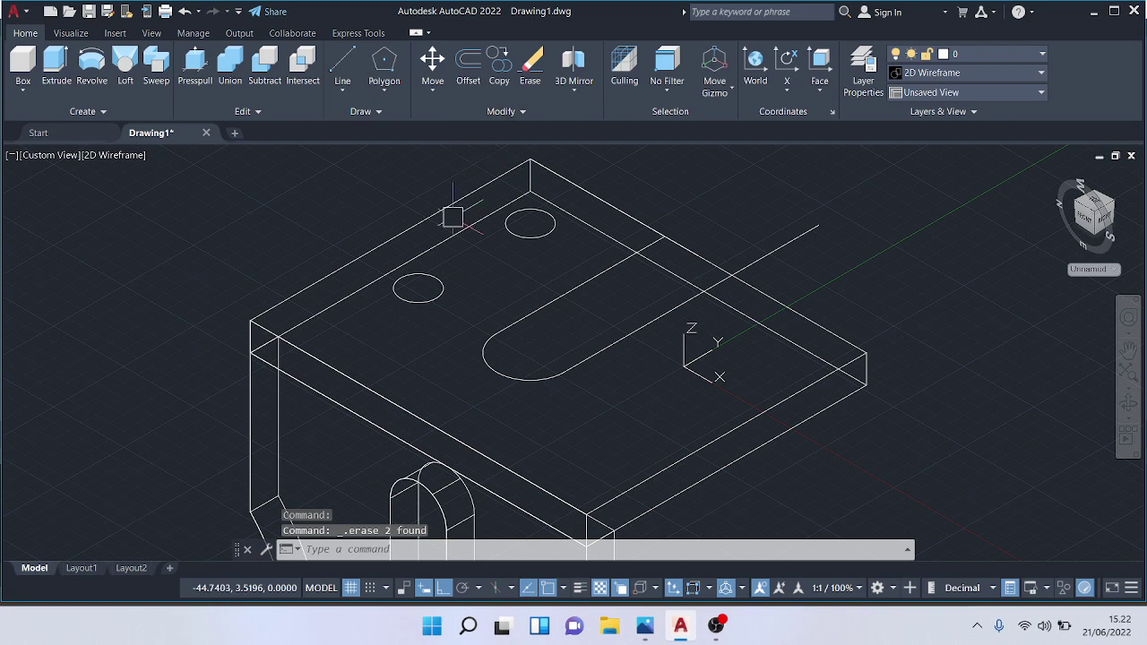
Step: Mirror both 6.3-diameter circles across the slot's centreline, from the wall's free-edge midpoint to the slot arc's midpoint, keeping the source circles
click(443, 284)
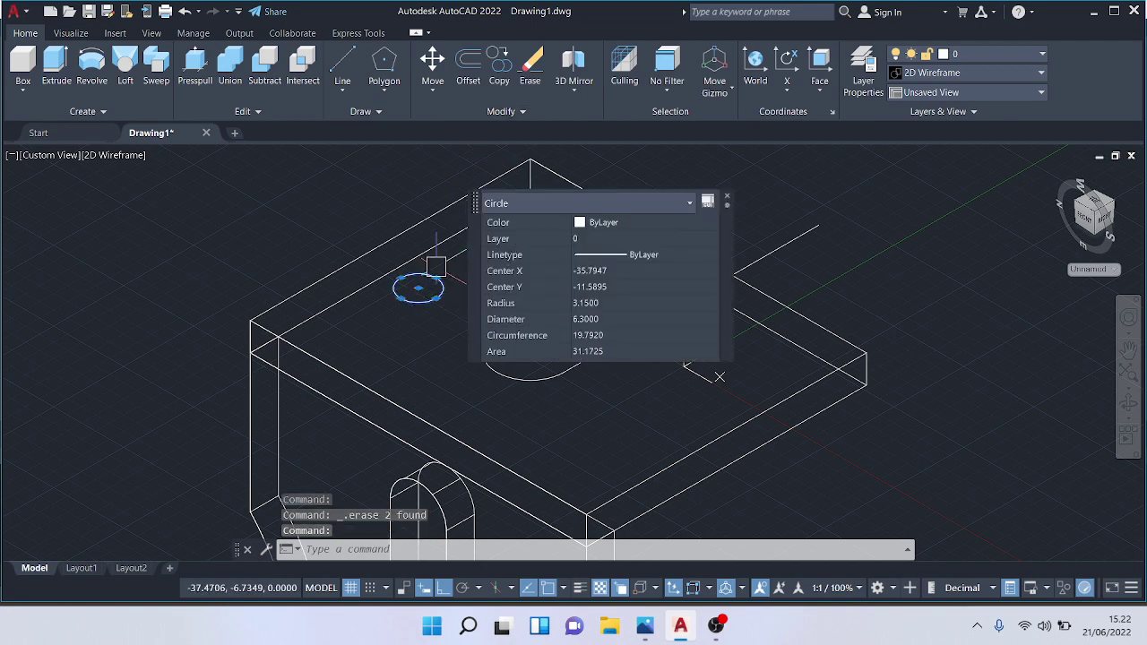
middle_drag(719, 376, 500, 443)
click(328, 287)
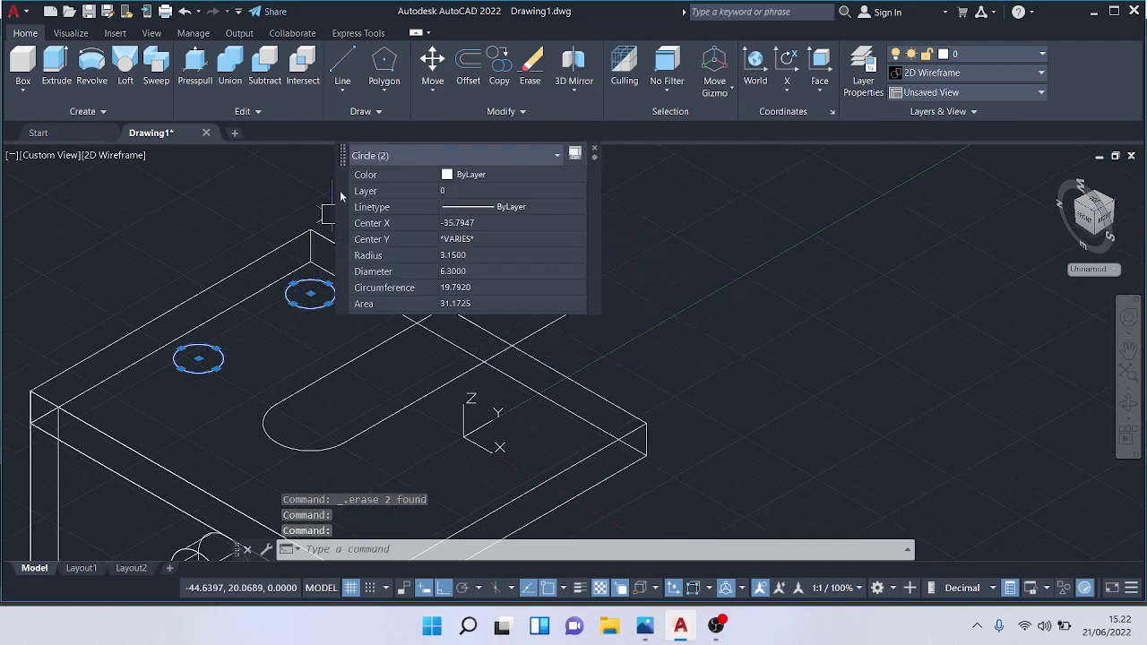
click(462, 108)
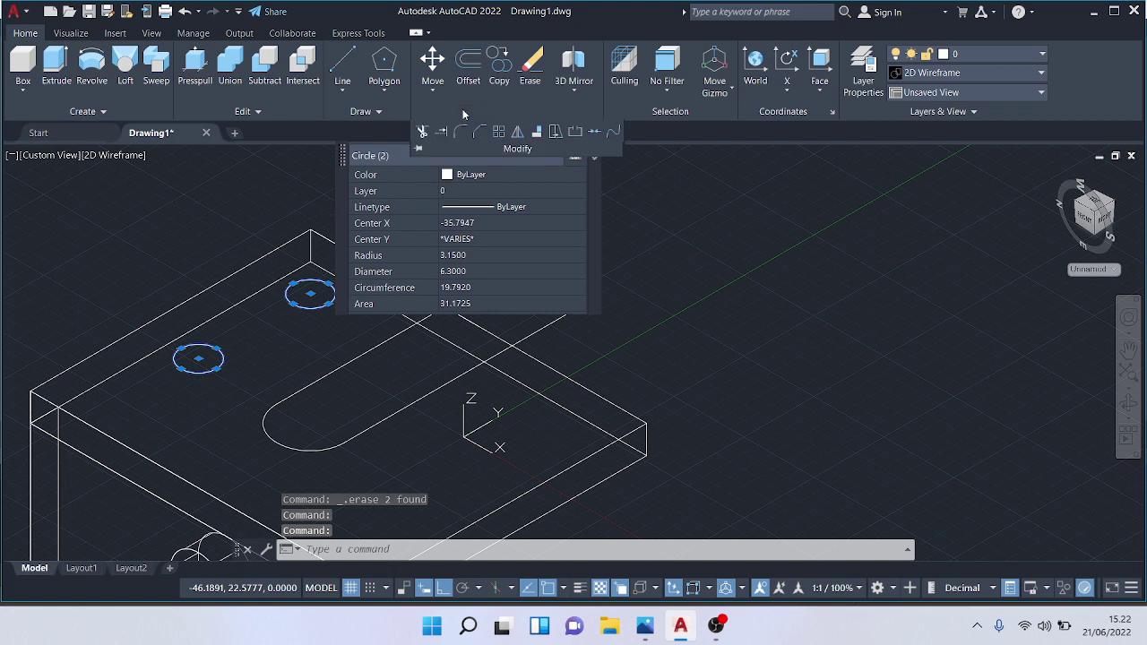
click(518, 137)
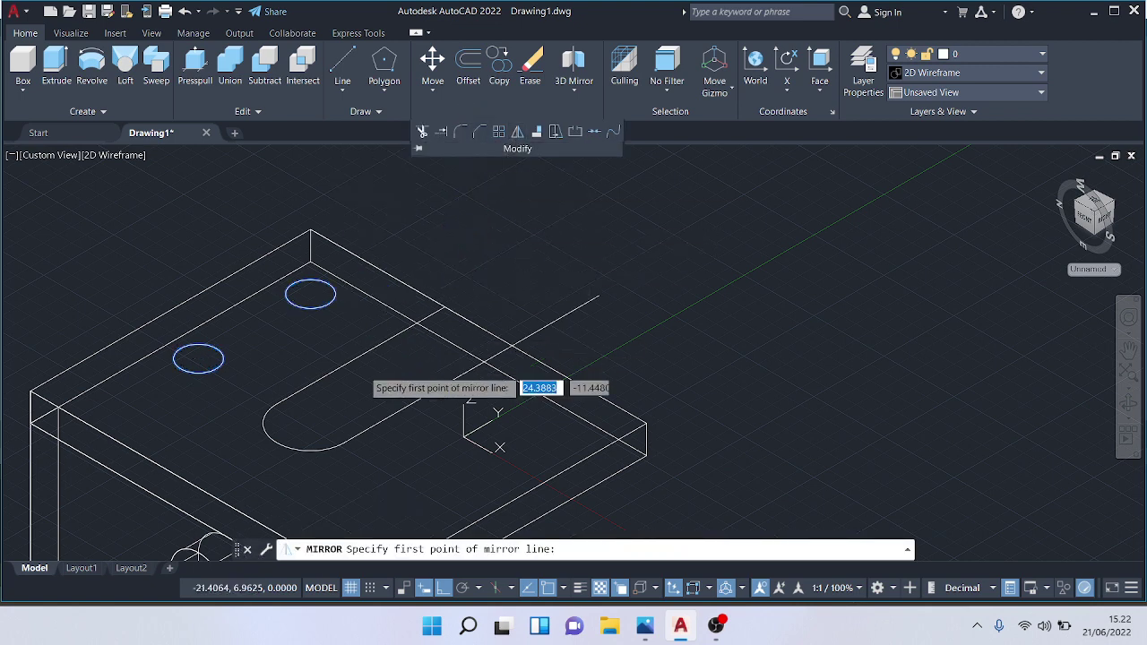
click(479, 326)
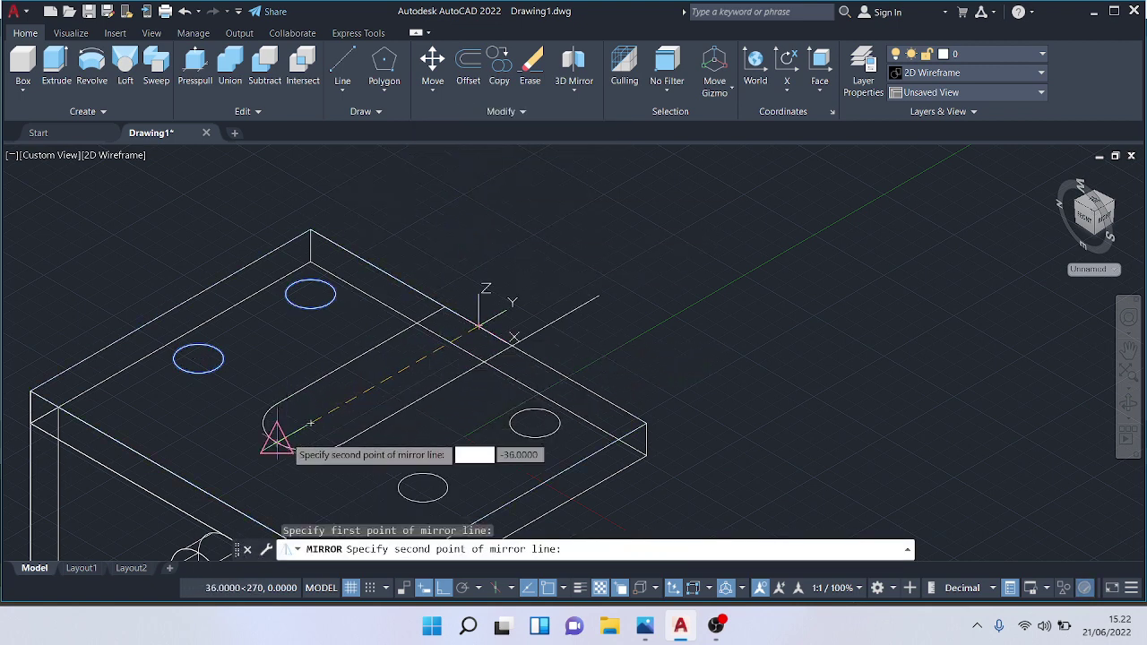
click(276, 439)
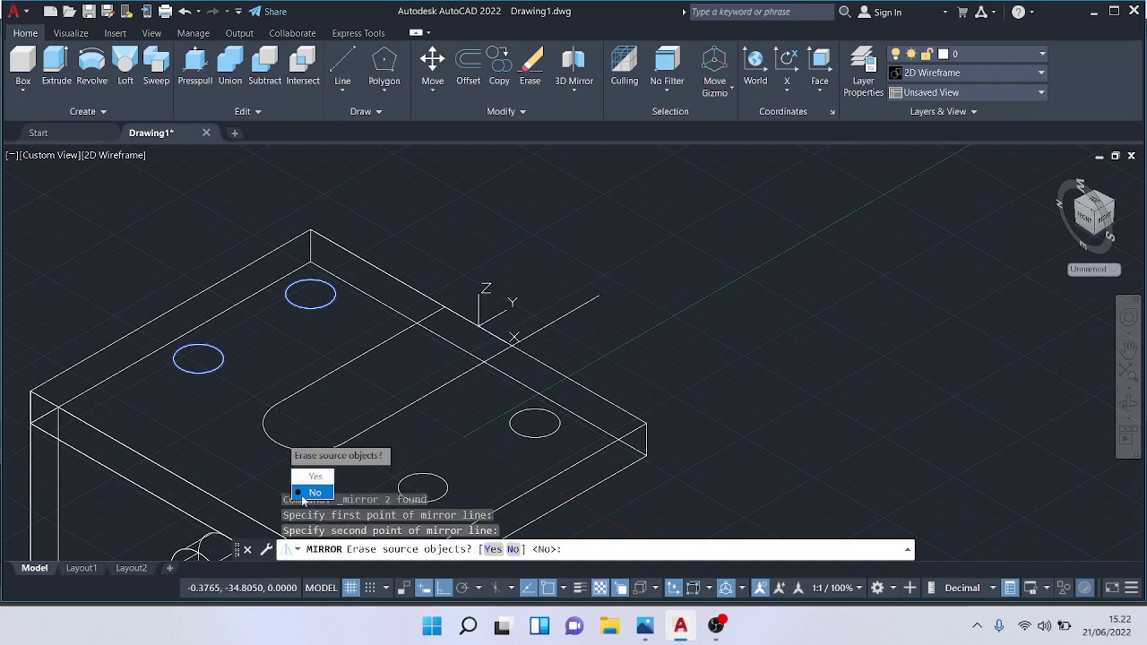
click(309, 492)
key(Escape)
scroll(642, 362, down, 2)
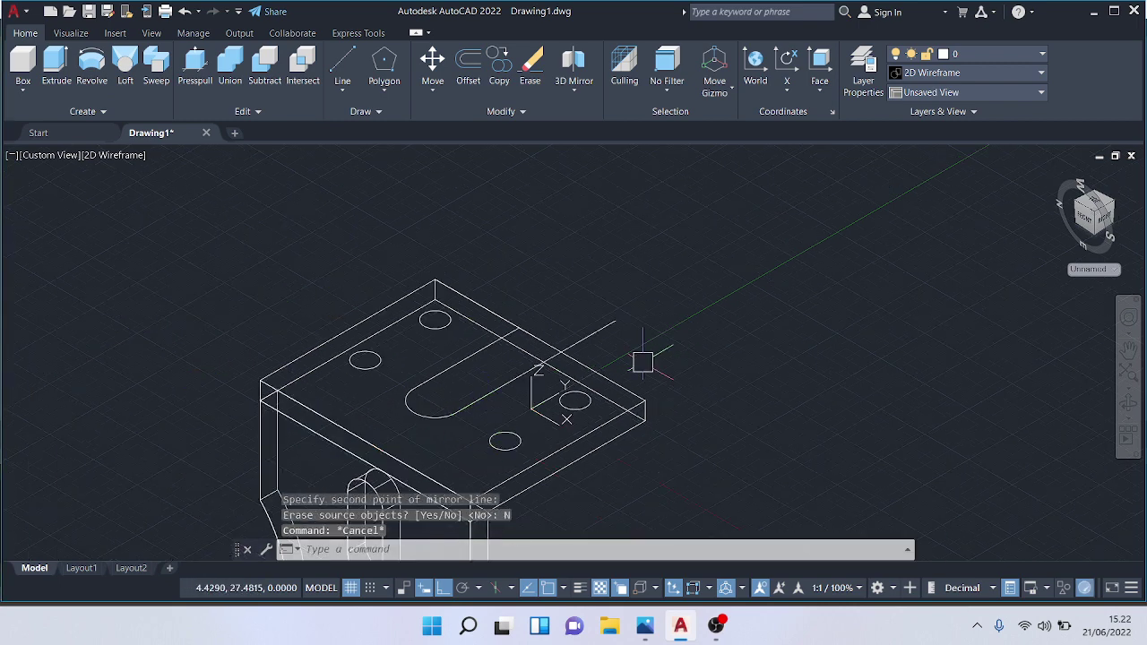
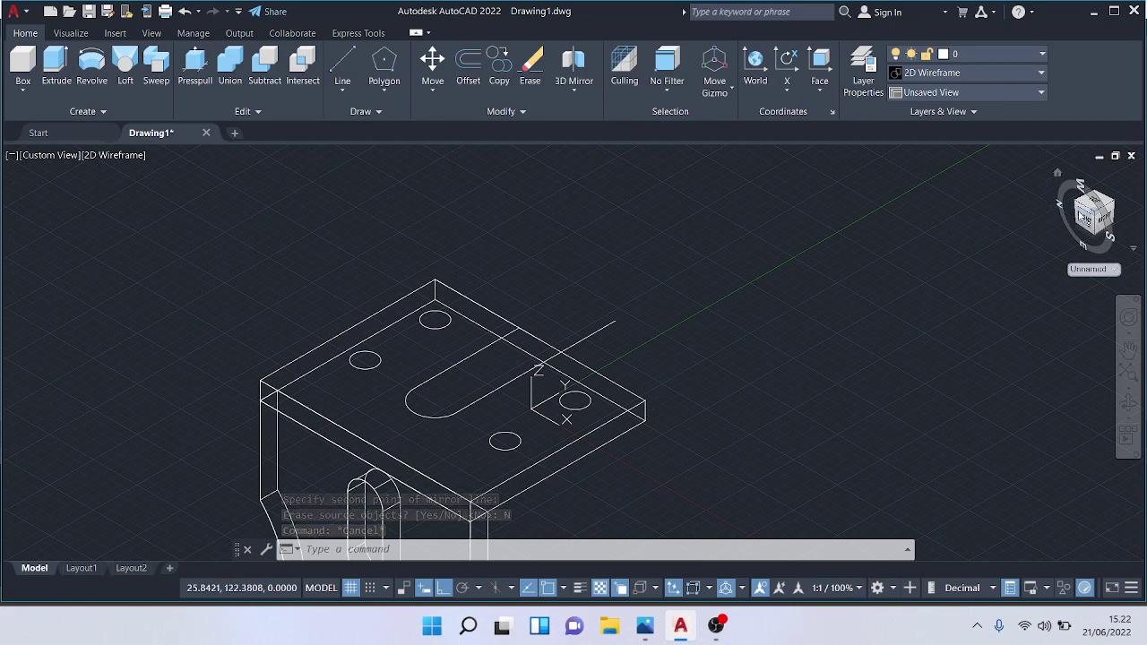
Step: Turn the model to an isometric view from another corner and try to union all objects
click(1081, 186)
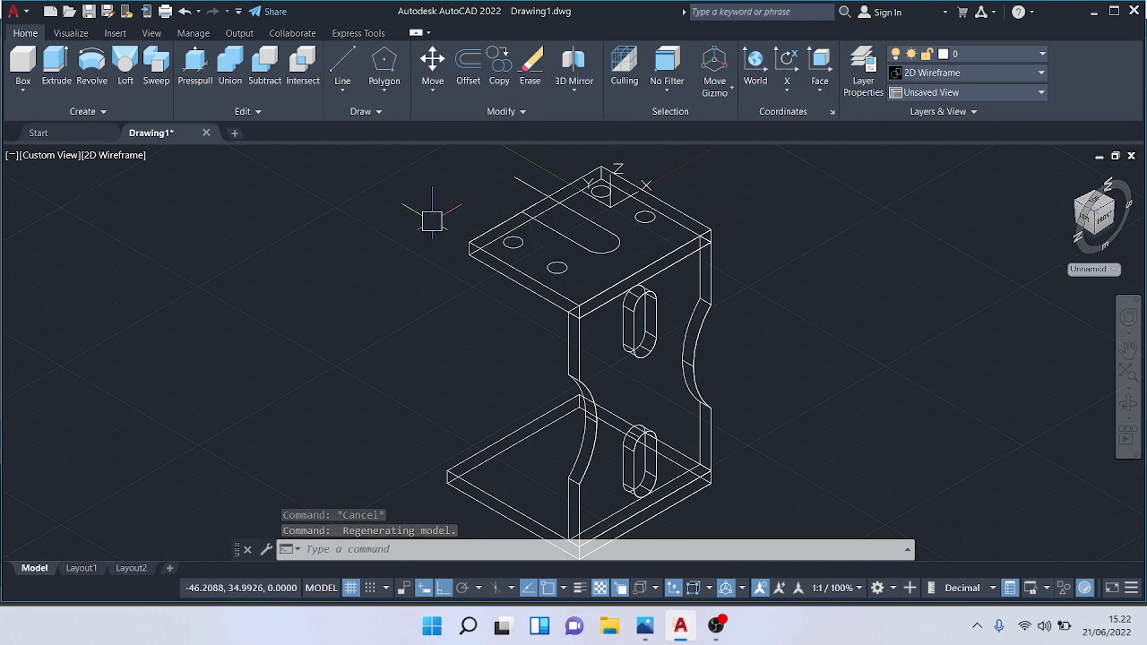
key(ctrl+a)
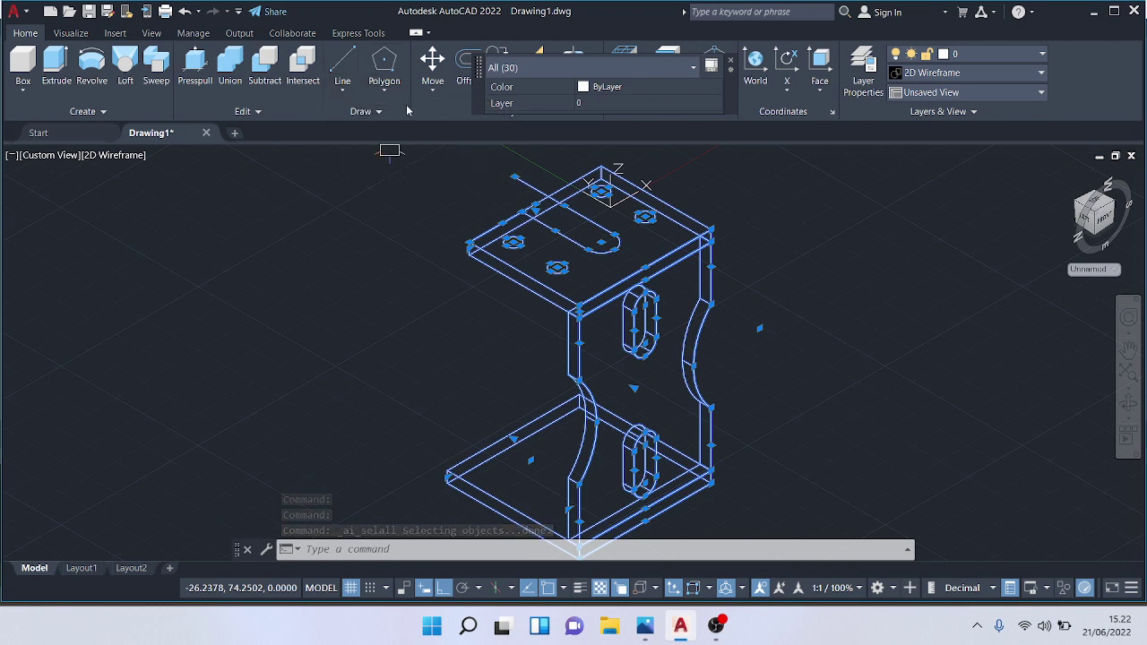
click(232, 72)
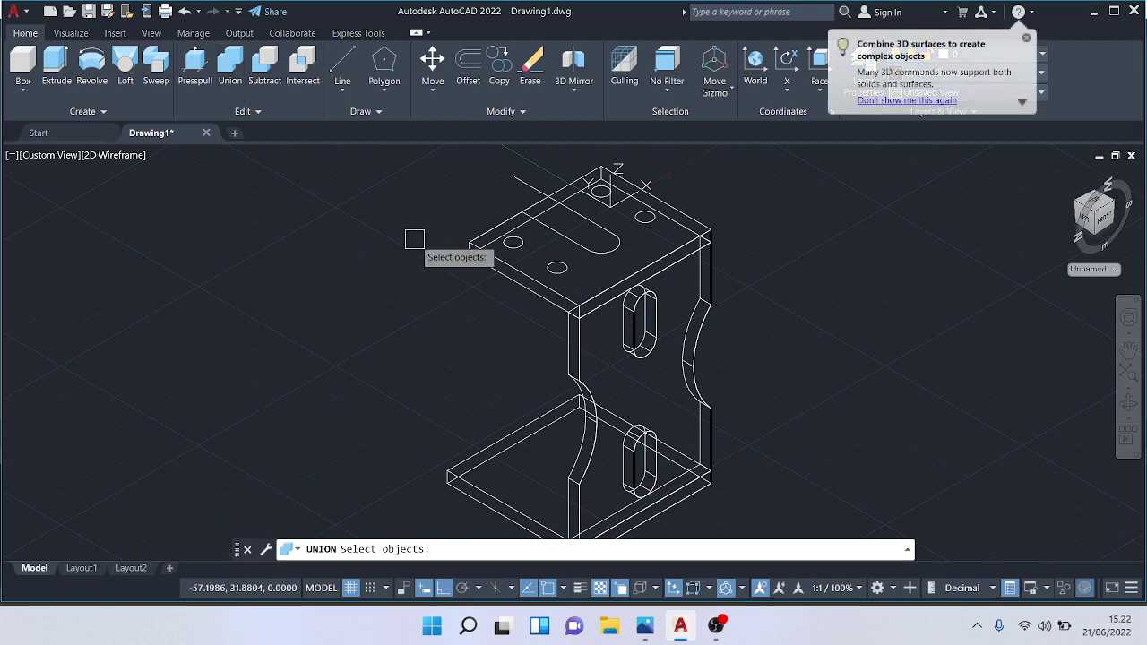
key(ctrl+a)
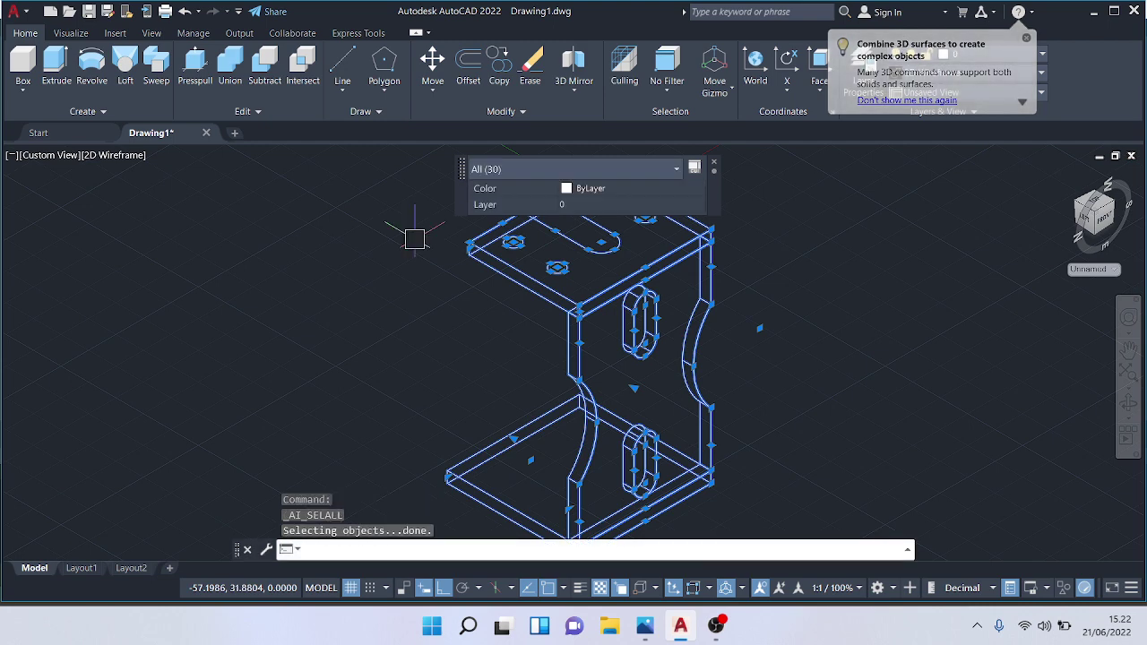
key(Escape)
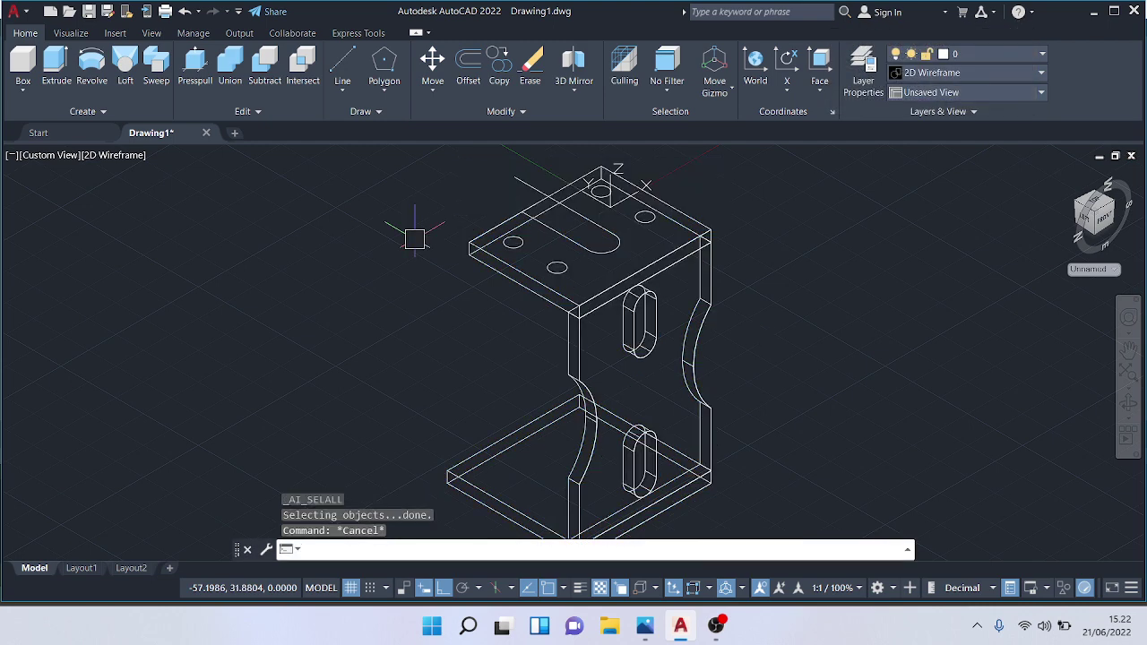
Step: Select the four 6.3-diameter circles with the slot's two lines and arc on the 50-high wall, and run Join on them
click(196, 70)
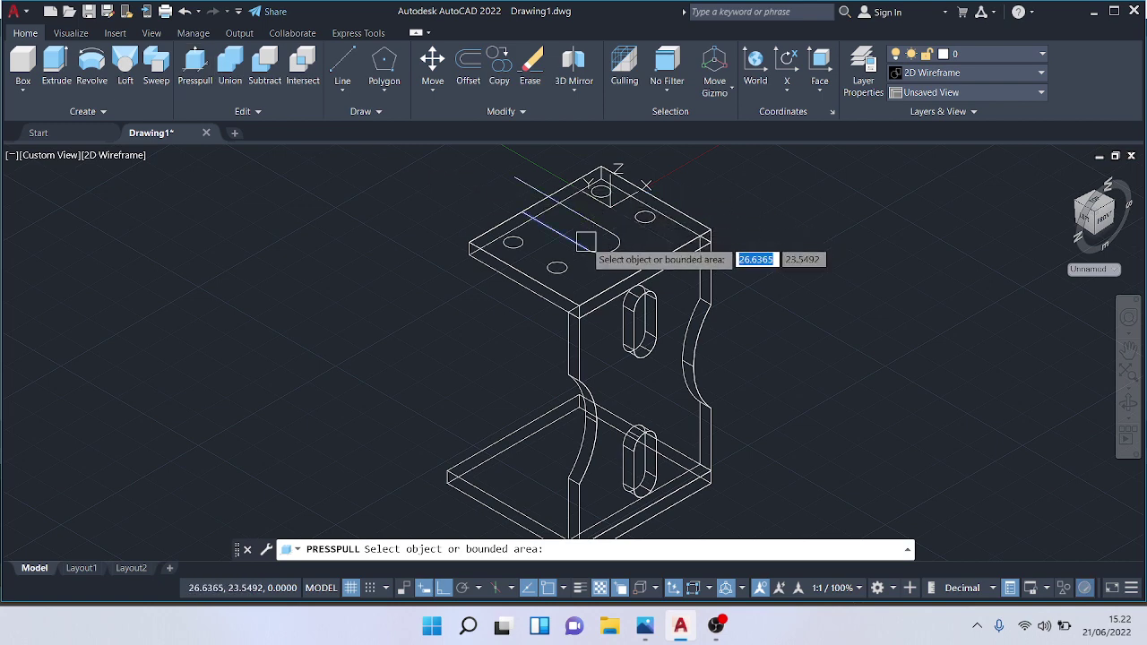
key(Escape)
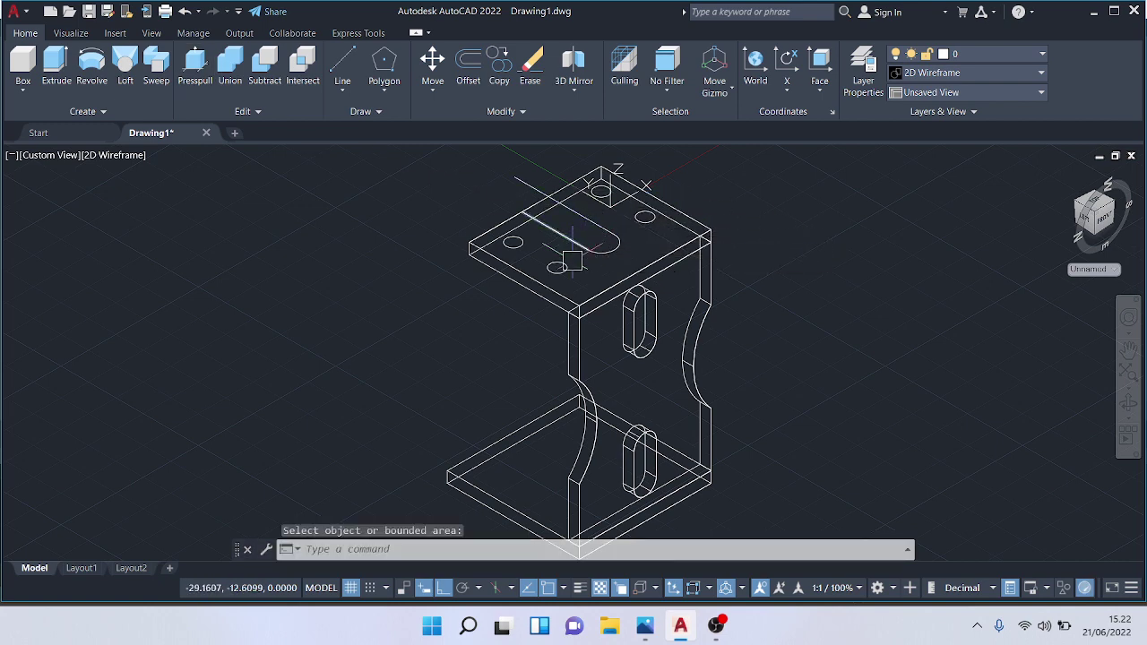
click(557, 266)
click(514, 244)
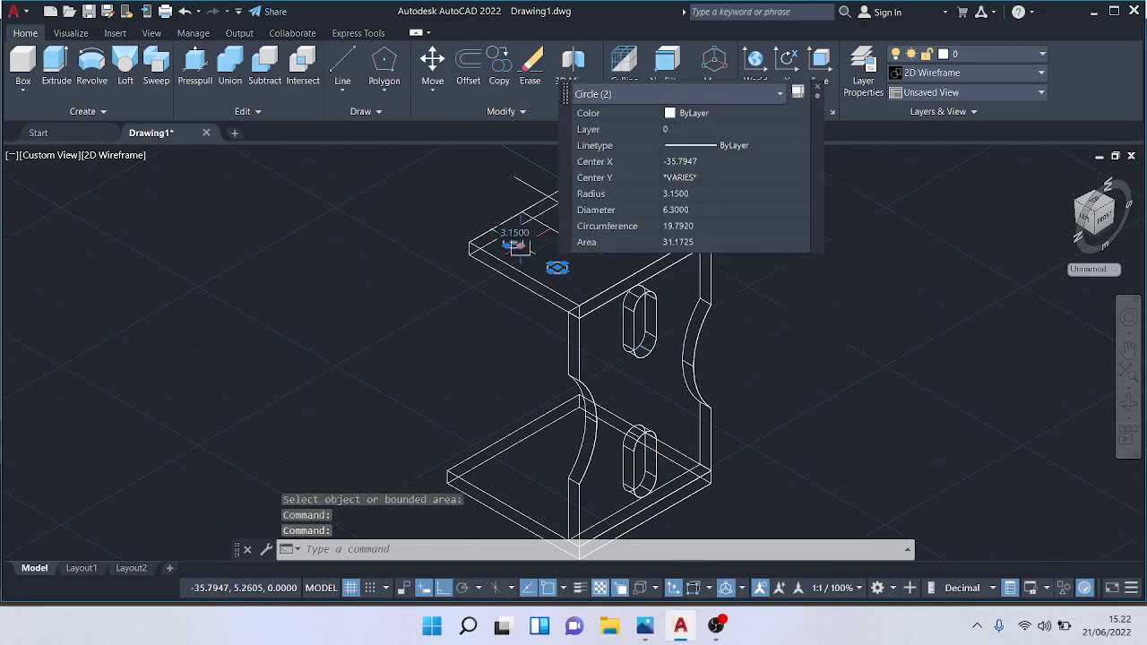
middle_drag(542, 242, 404, 324)
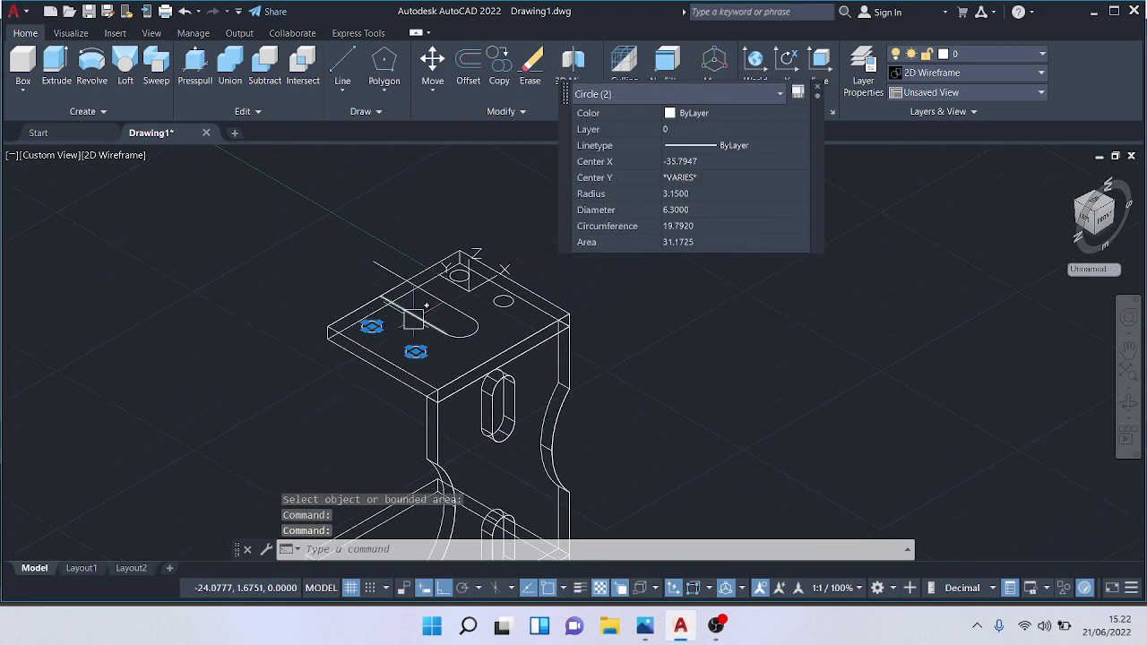
click(412, 315)
click(437, 302)
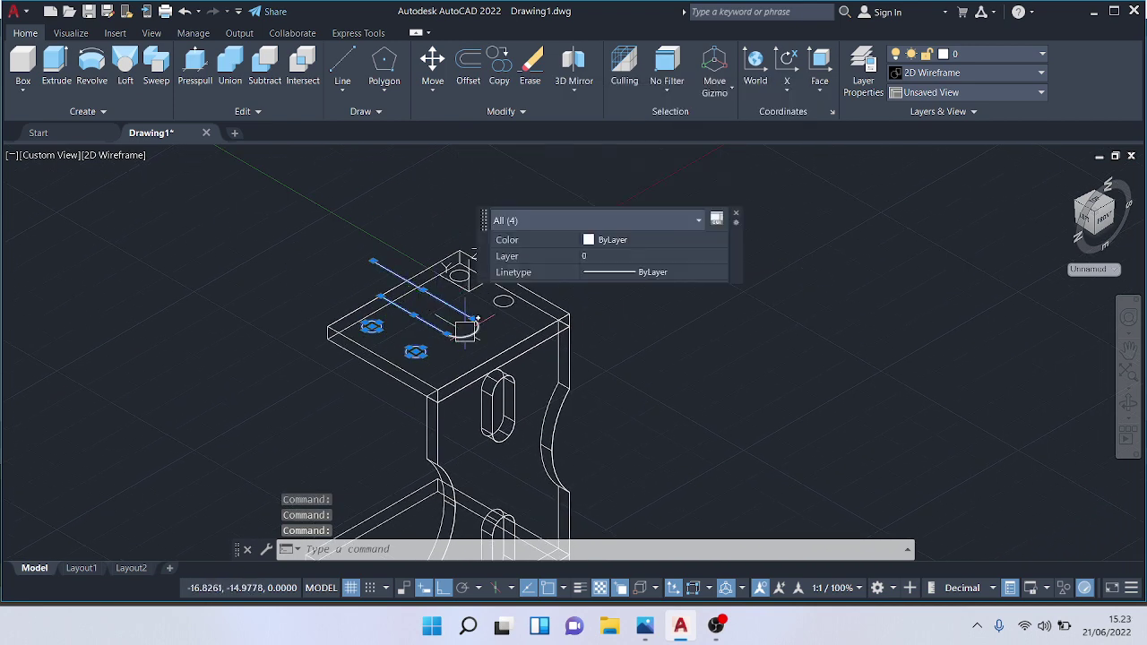
click(468, 327)
click(498, 304)
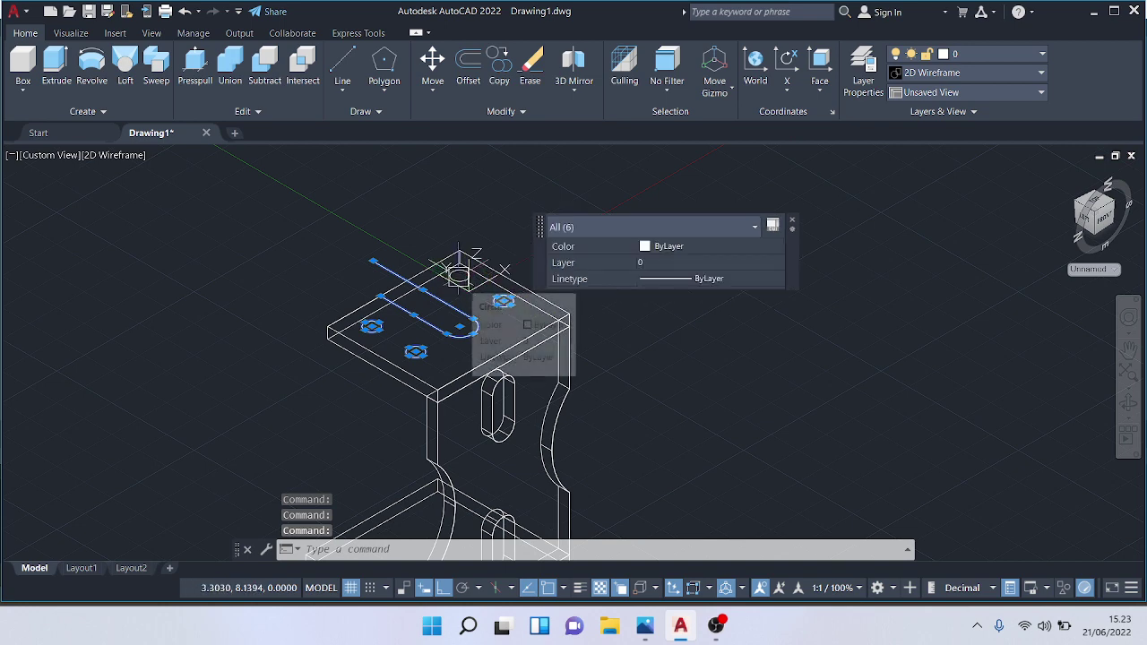
scroll(461, 278, up, 4)
click(468, 285)
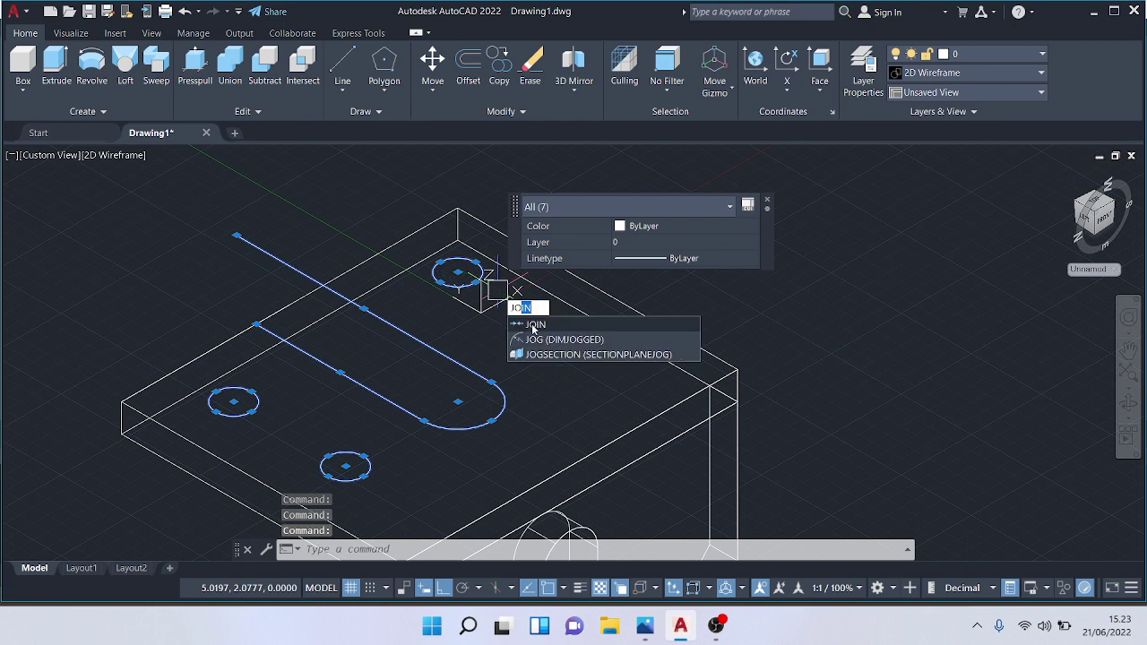
click(533, 326)
Step: Presspull one of the two 6.3-diameter circles nearest the wall's free edge down into the wall
click(195, 62)
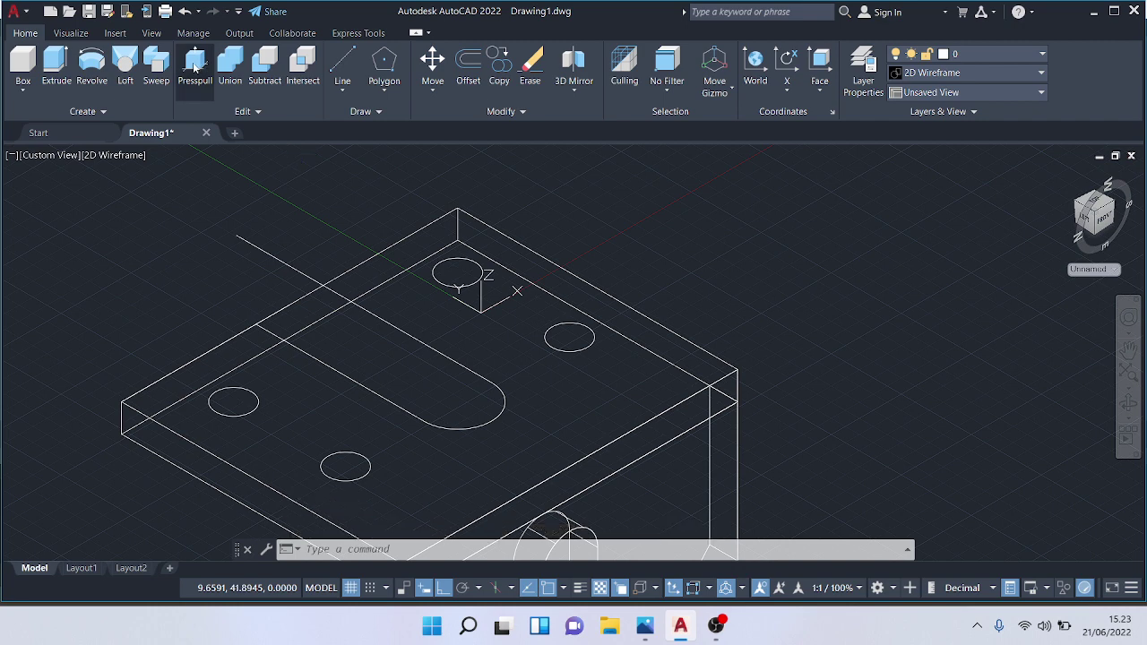
click(234, 401)
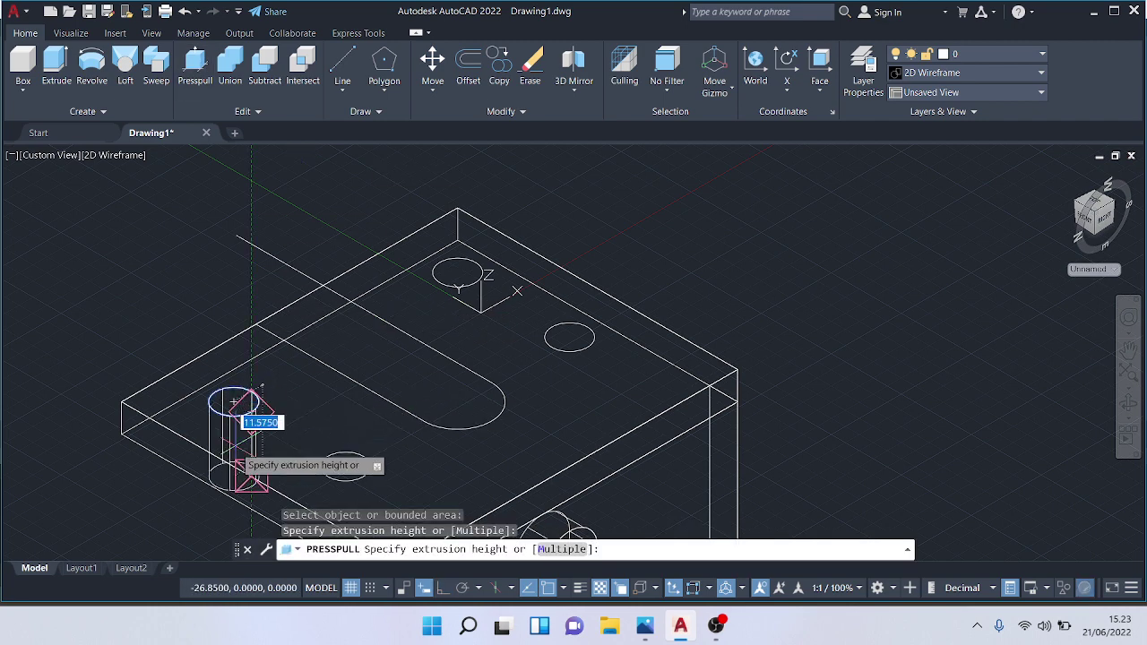
click(232, 401)
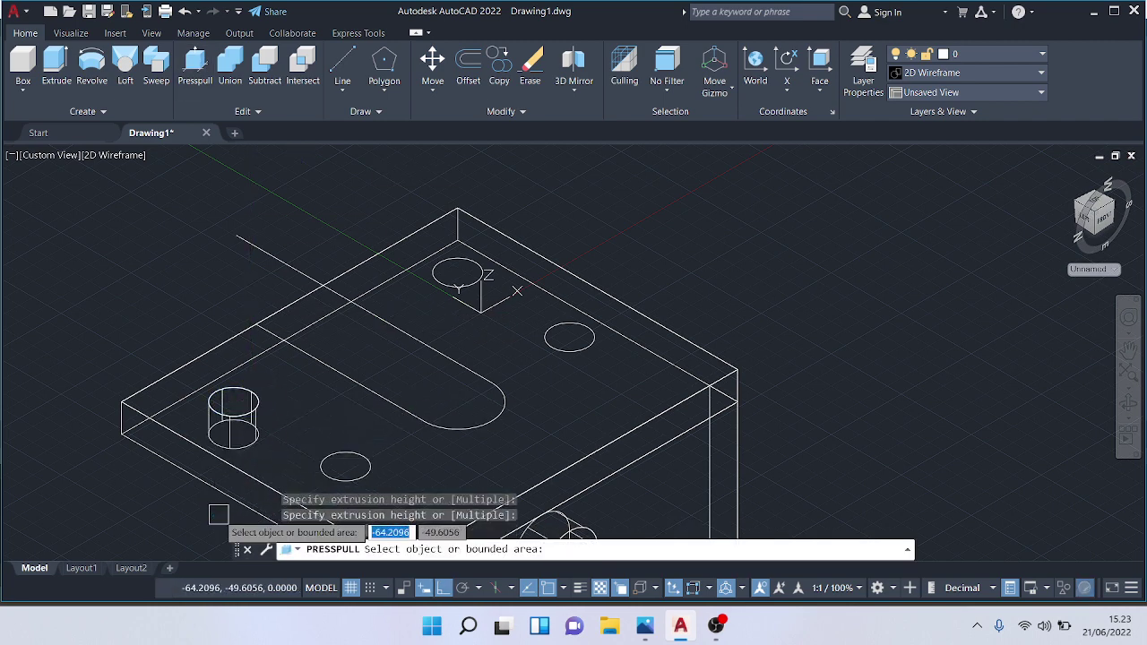
key(Return)
Step: Presspull both 6.3-diameter circles on the opposite side of the slot down past the wall's thickness
click(194, 63)
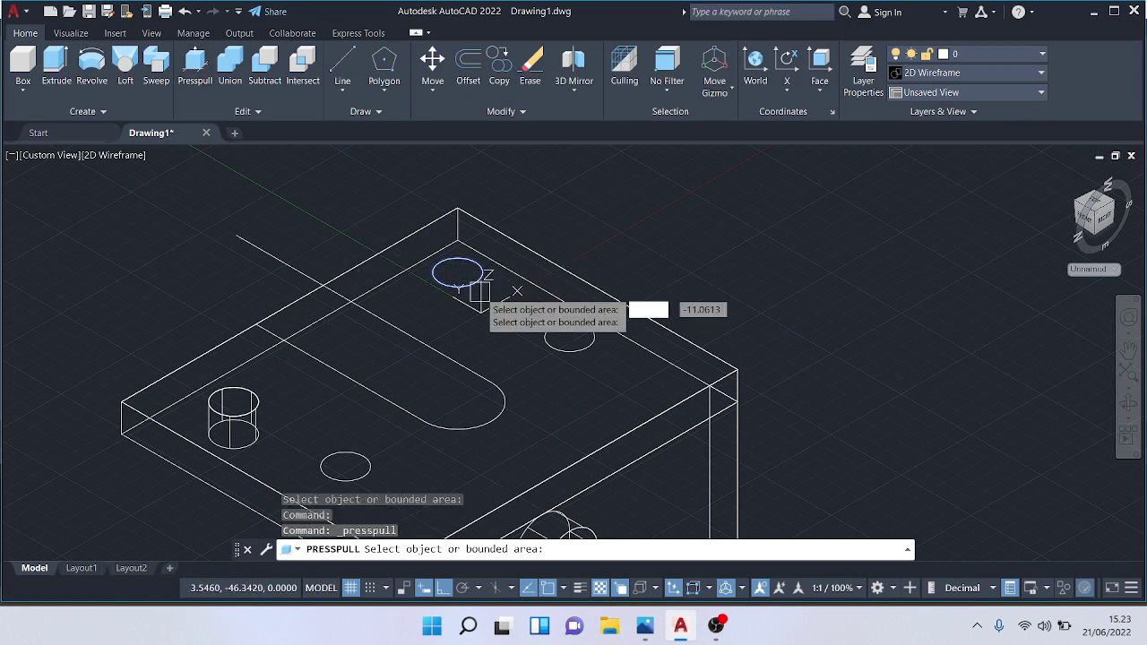
click(480, 291)
click(449, 378)
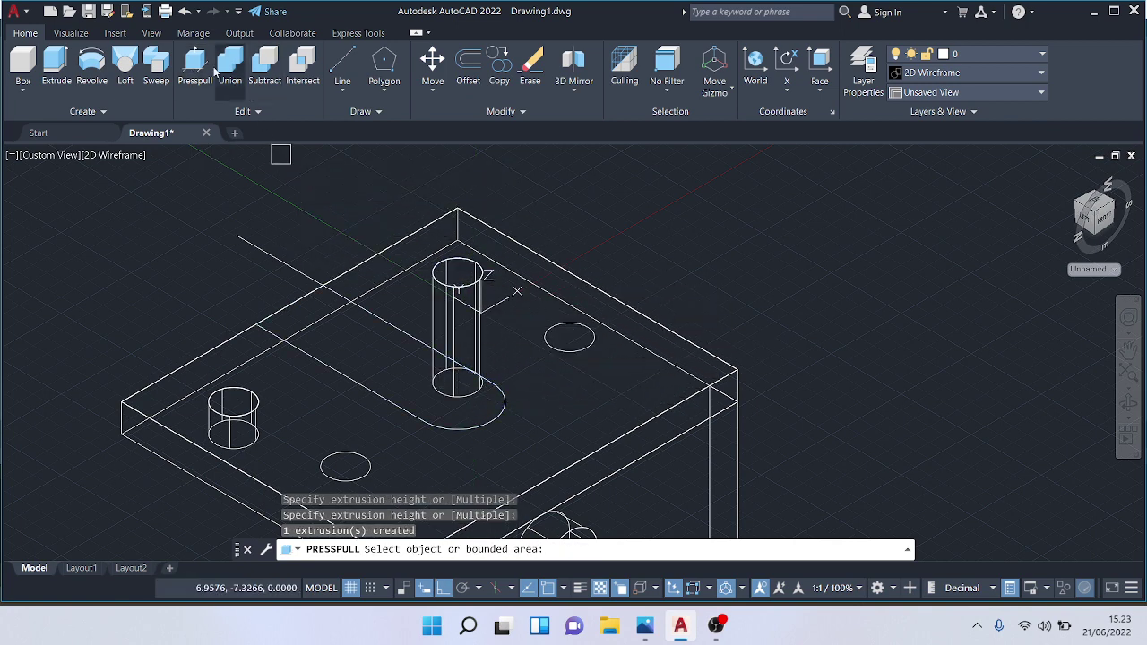
click(195, 62)
click(568, 338)
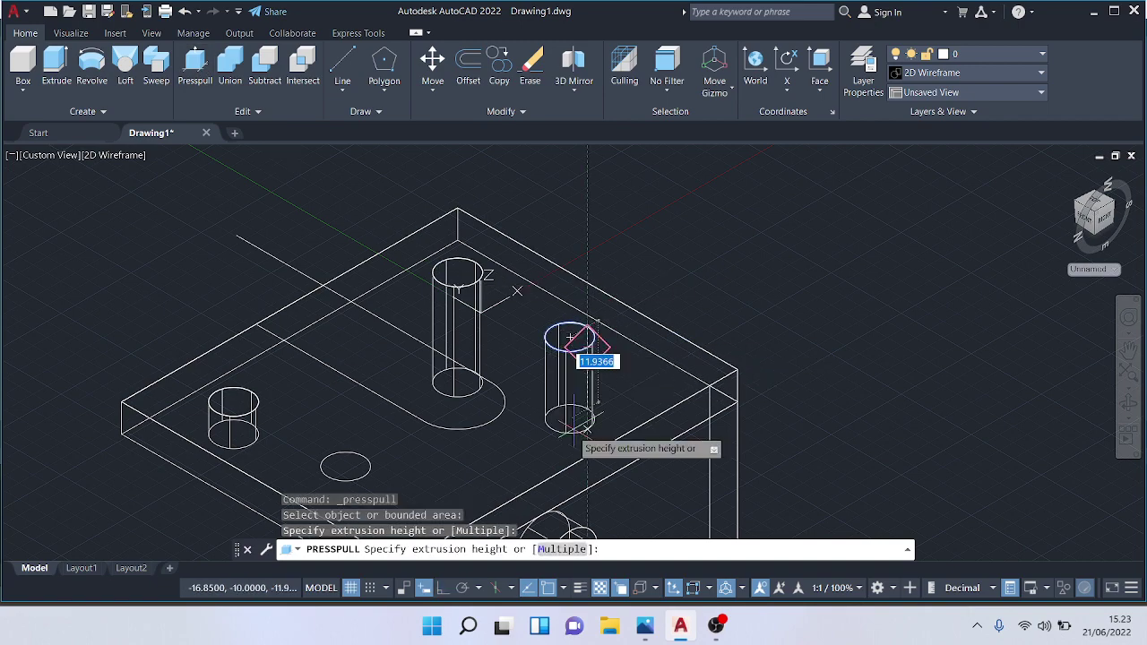
click(571, 440)
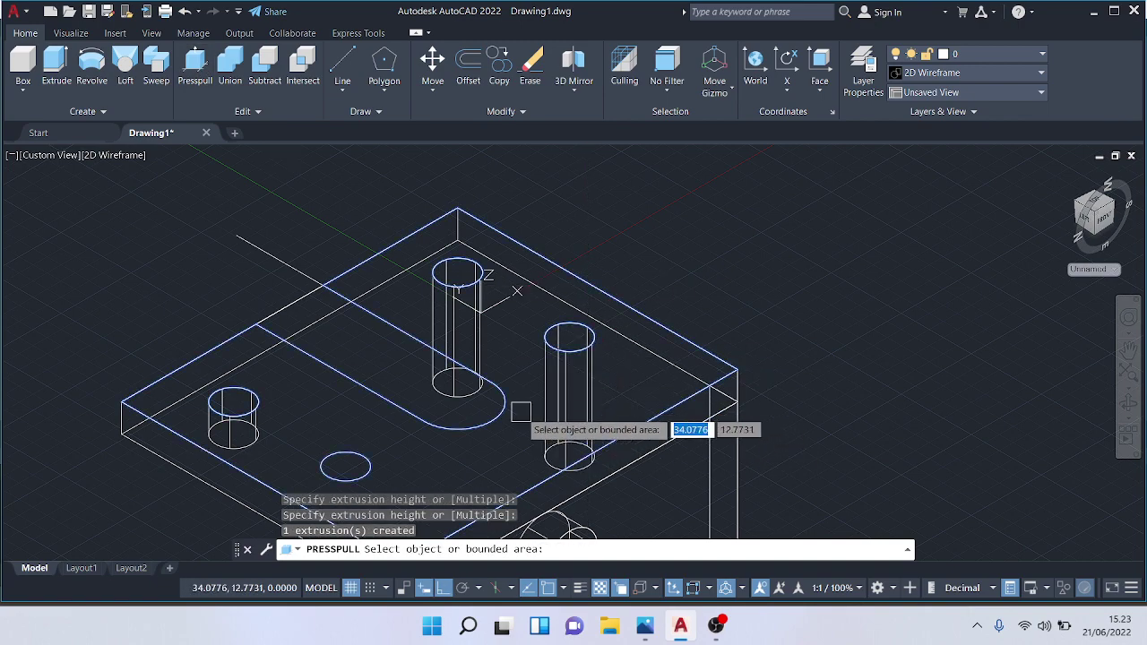
Step: Presspull the remaining hole circle on the plate's top face down through the plate
scroll(628, 248, up, 5)
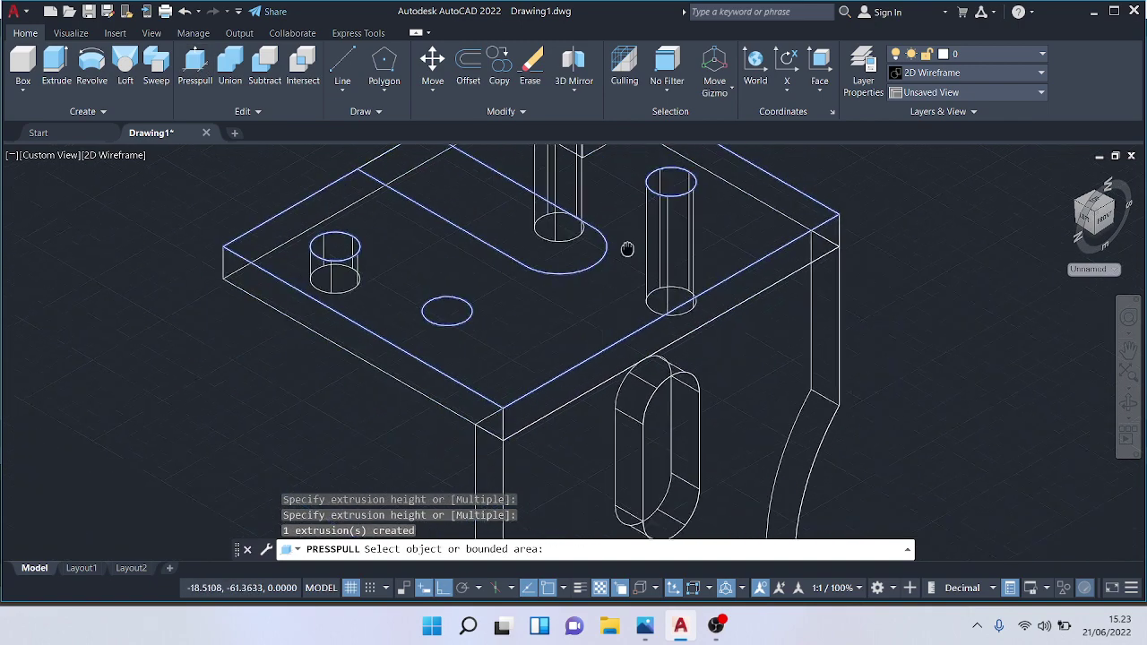
click(188, 80)
click(336, 333)
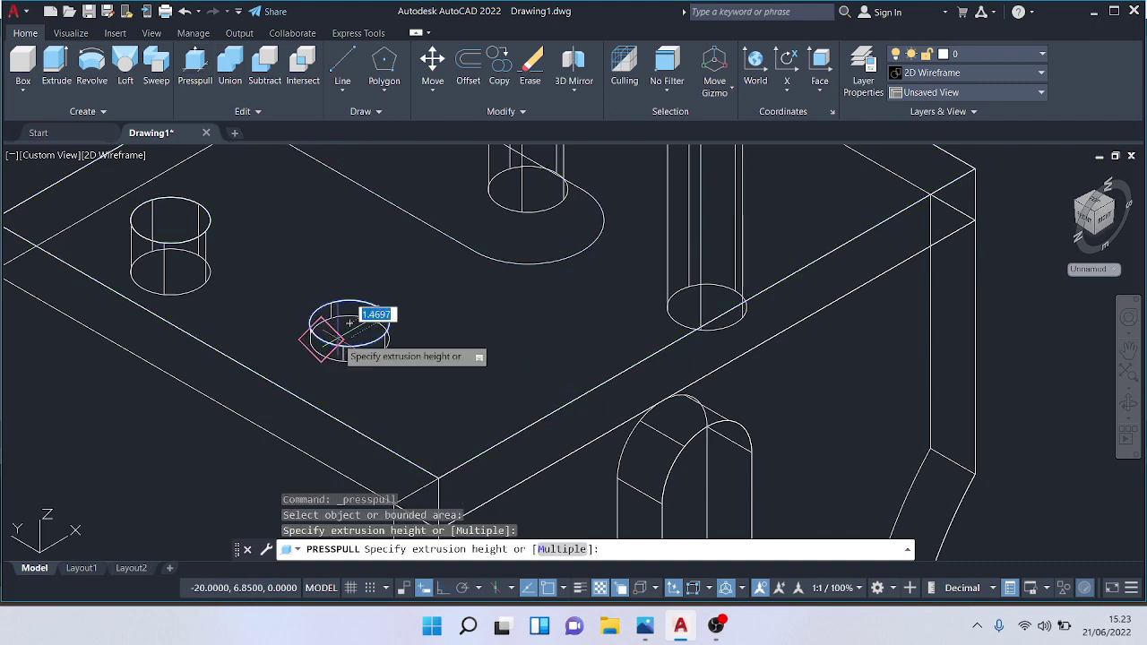
click(349, 384)
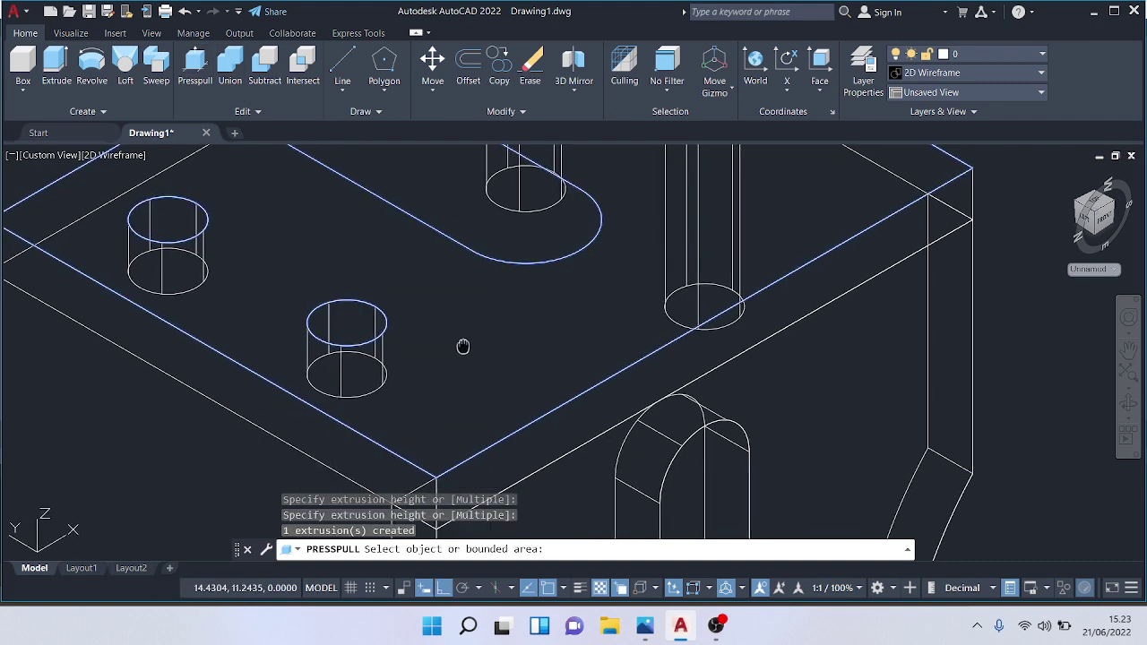
Step: Try to presspull the slot outline on the plate's top face downward, and undo that extrusion
middle_drag(463, 346, 259, 472)
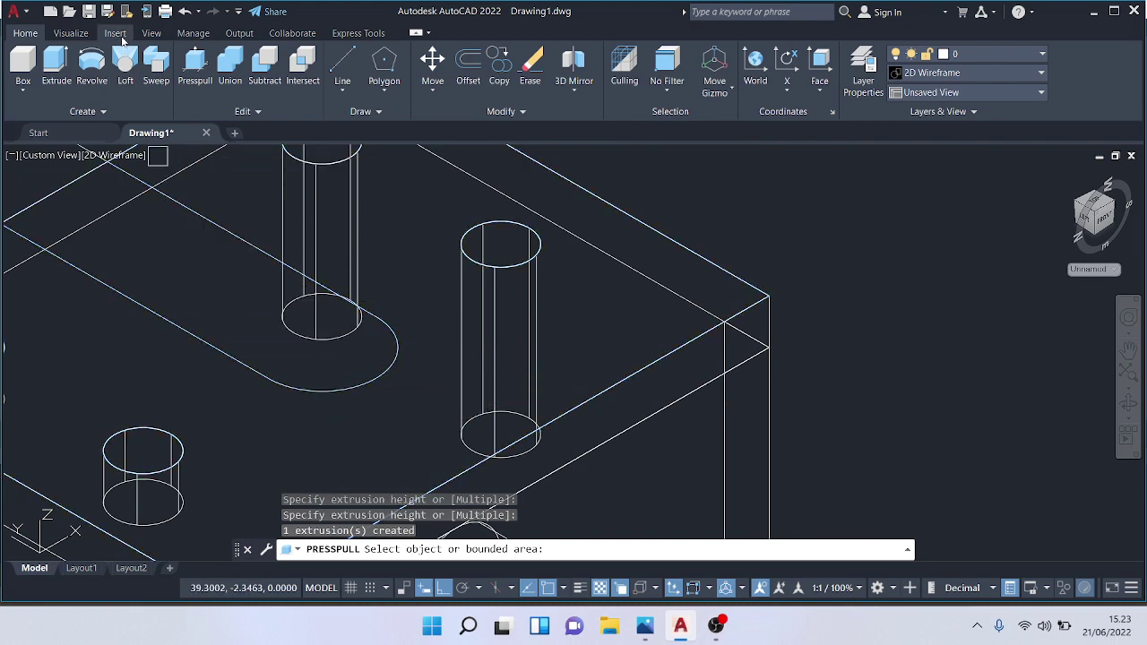
click(194, 67)
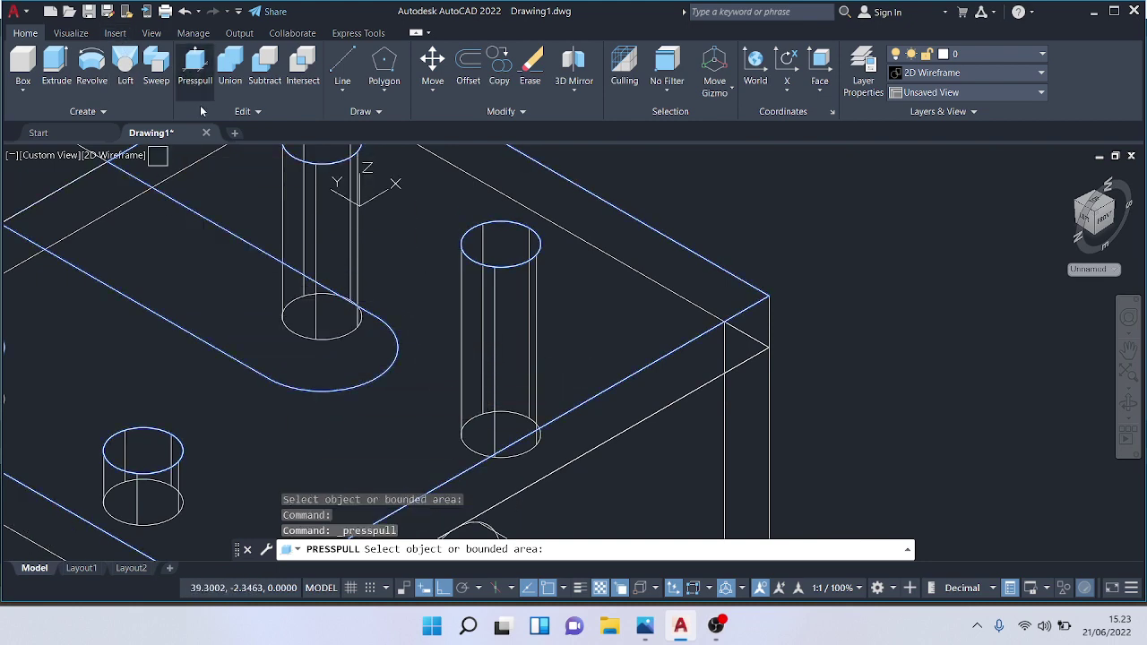
click(196, 330)
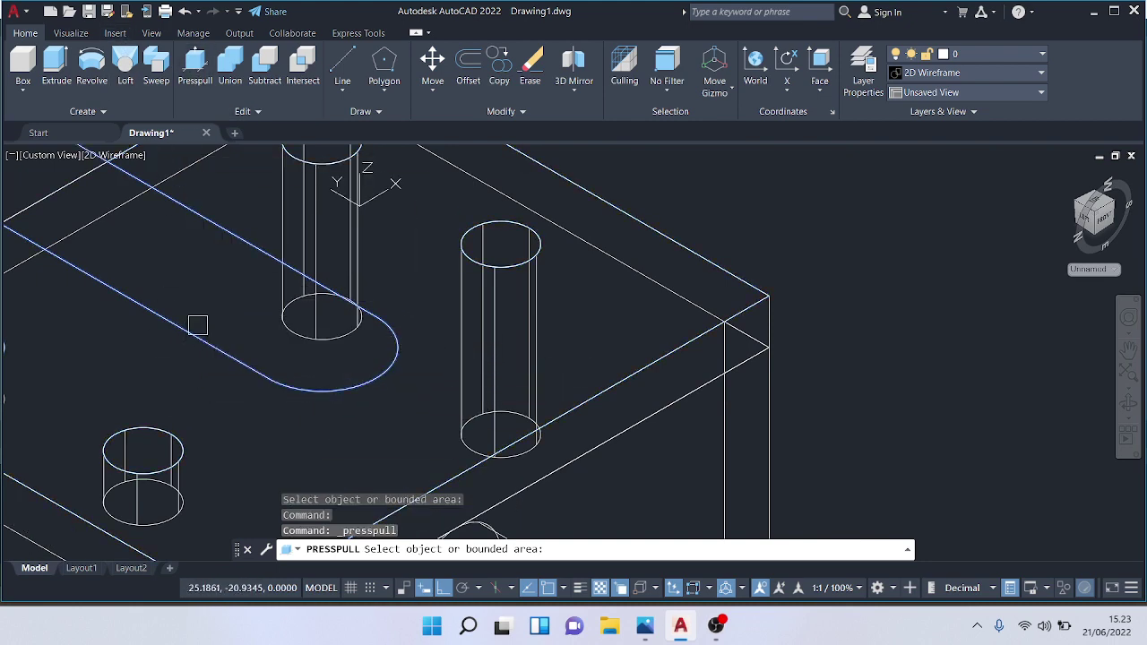
click(193, 418)
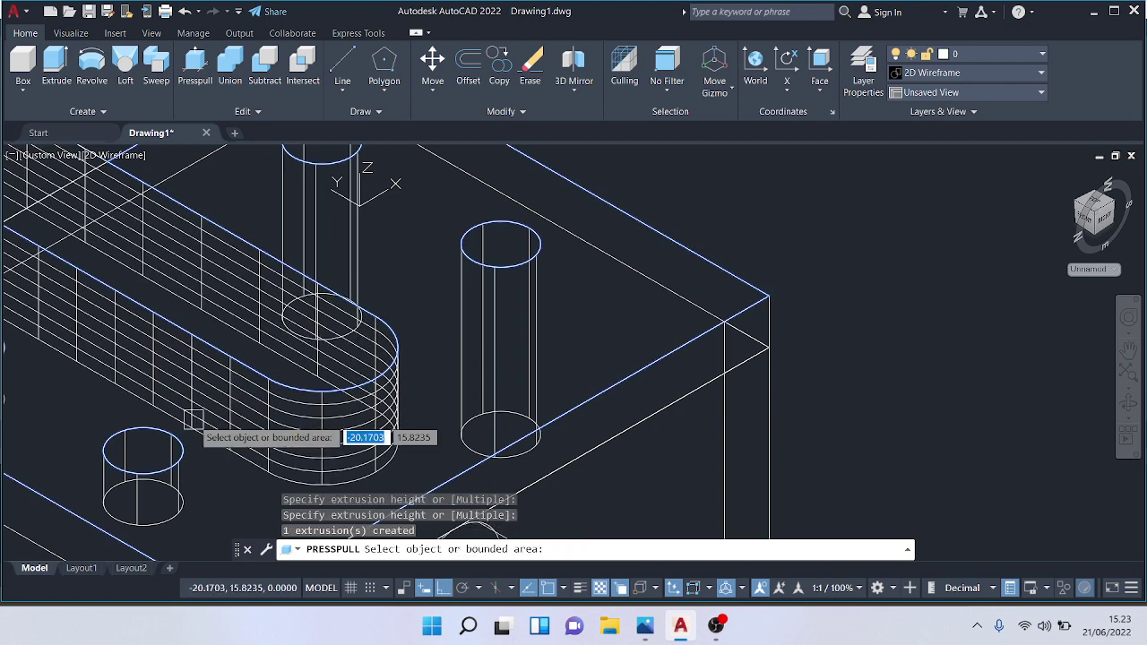
scroll(194, 419, down, 5)
key(ctrl+z)
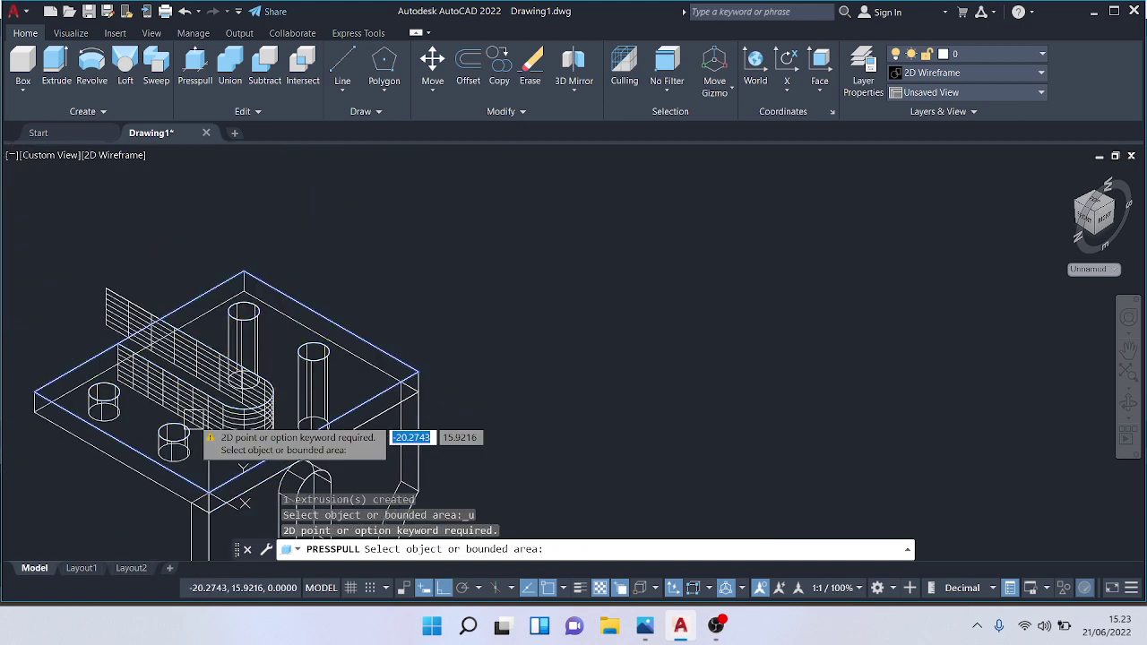
key(Return)
key(ctrl+z)
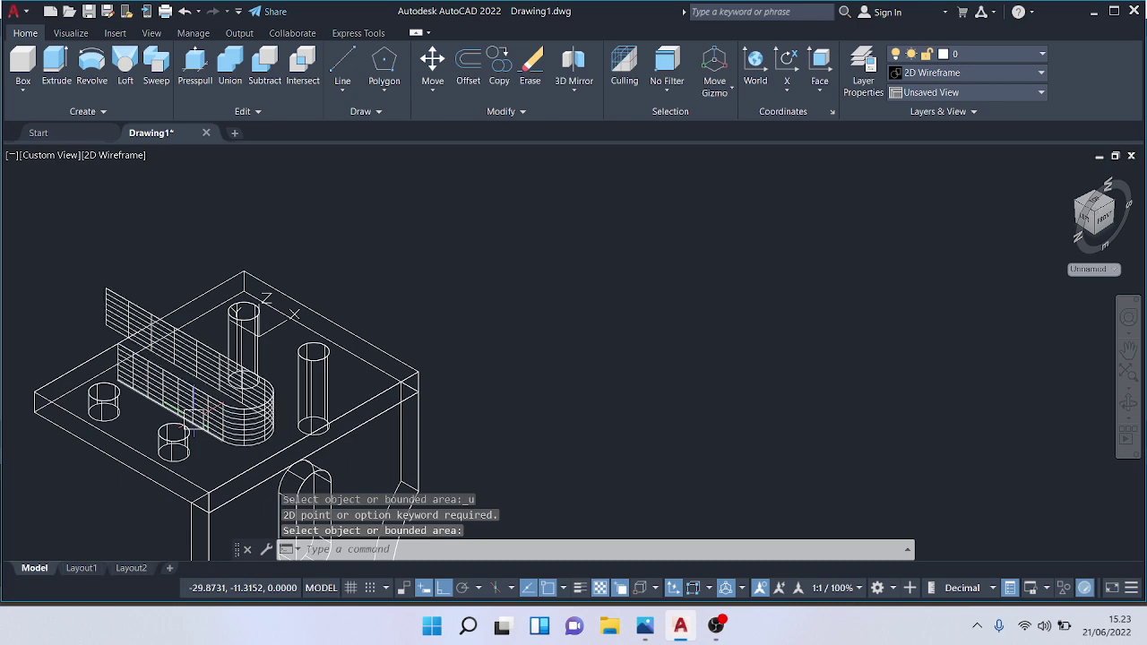
Step: Trim the straight side of the slot outline that overhangs the plate's edge
scroll(193, 420, up, 5)
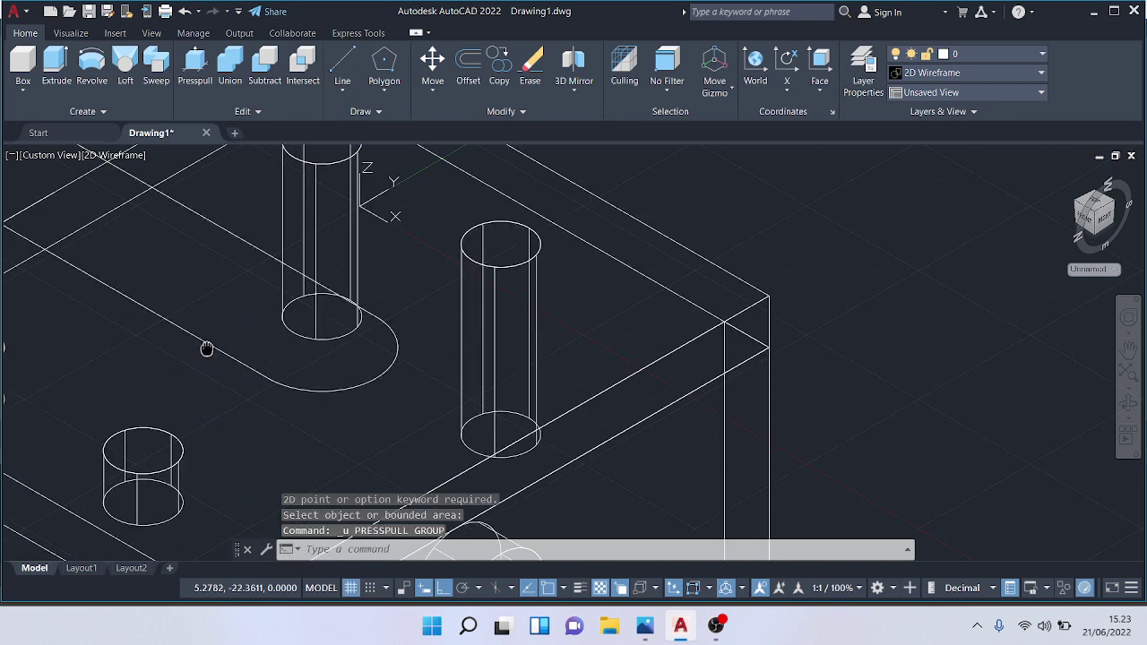
middle_drag(206, 348, 487, 448)
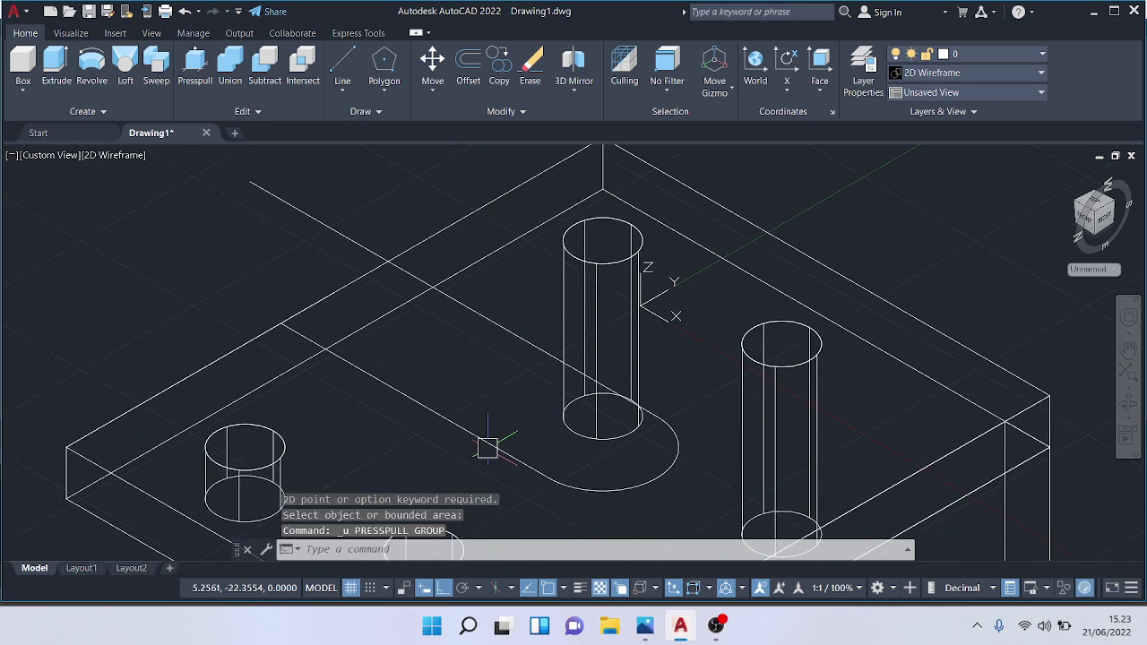
click(469, 115)
click(423, 133)
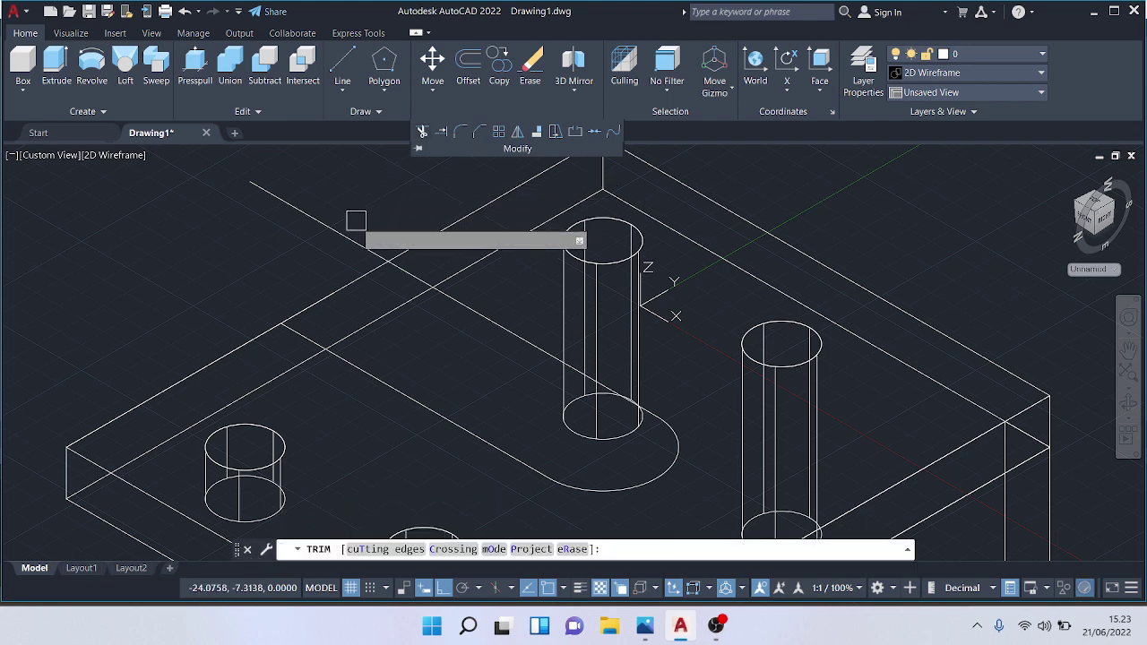
click(344, 235)
click(344, 236)
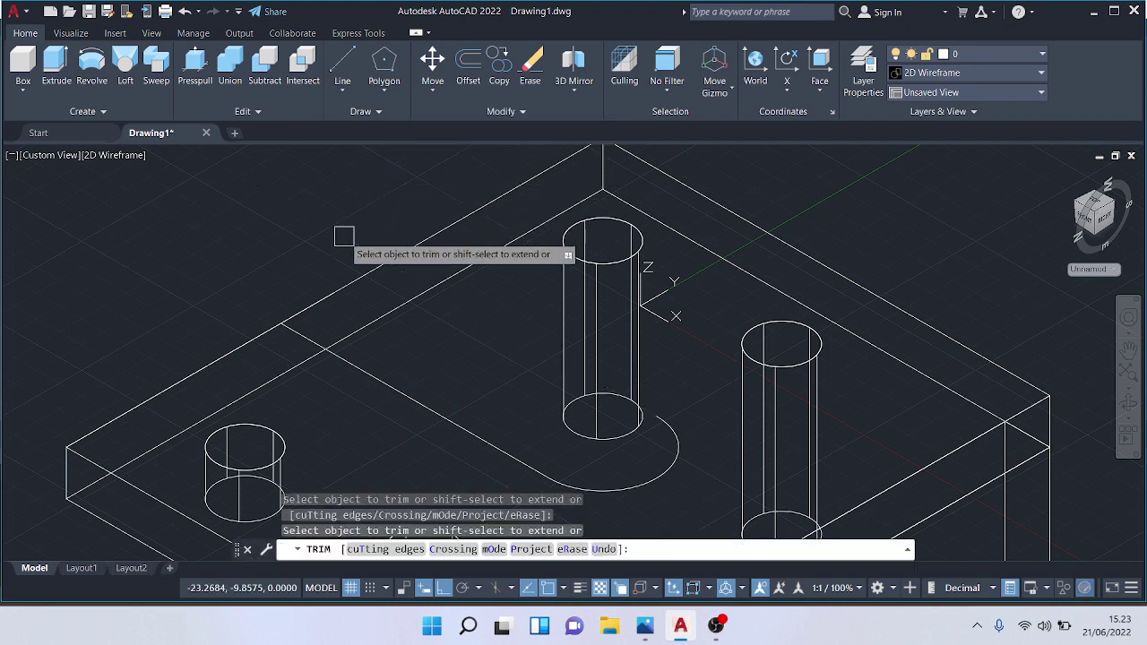
Step: Start a line at the open end of the slot's arc, heading toward the plate's edge at 180°
click(340, 88)
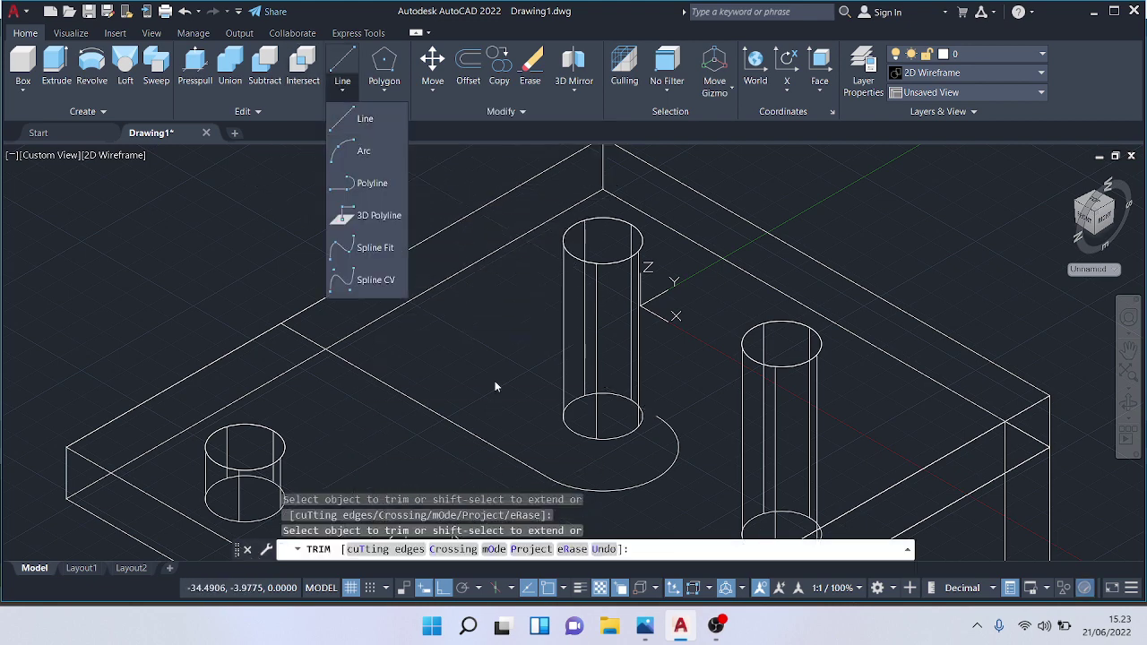
click(365, 119)
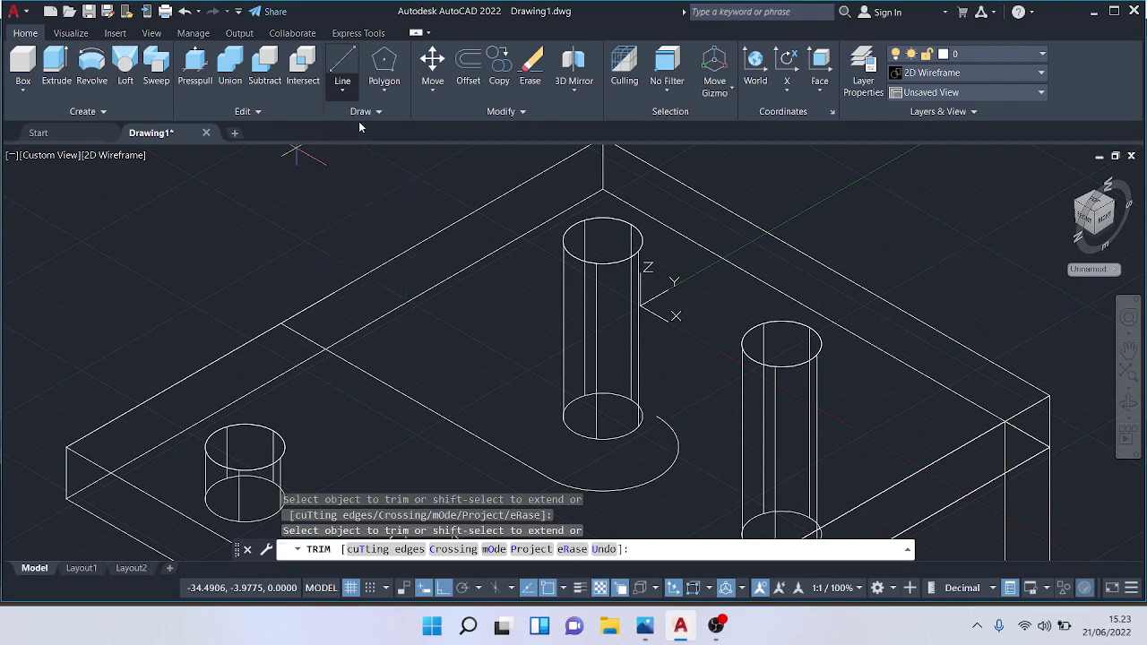
click(657, 415)
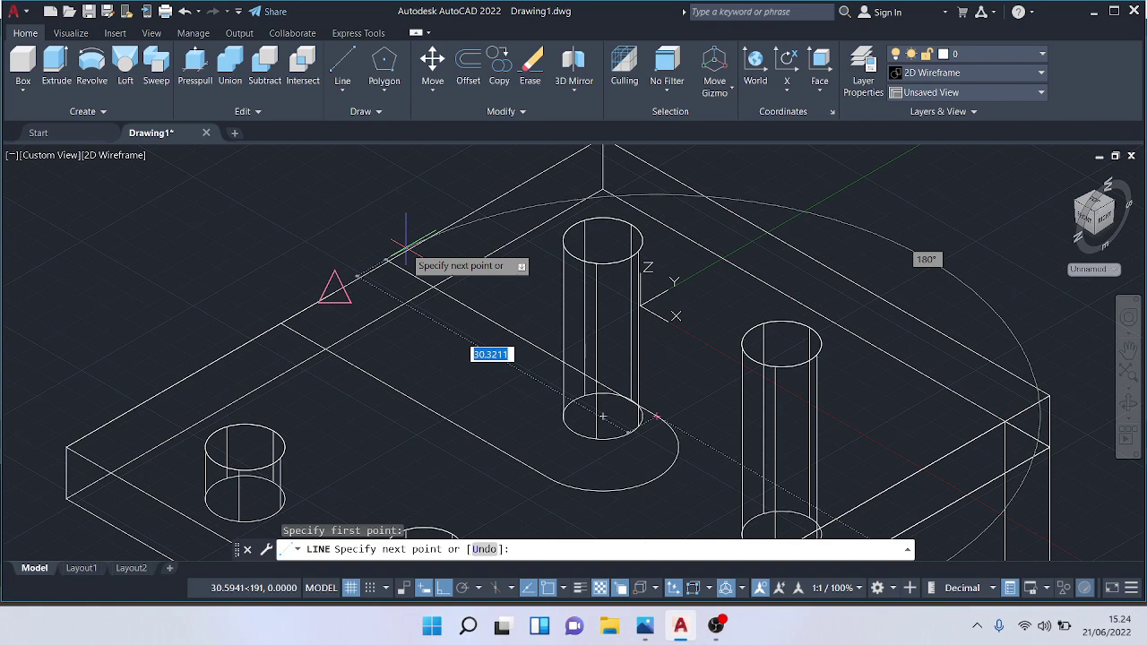
scroll(405, 242, up, 5)
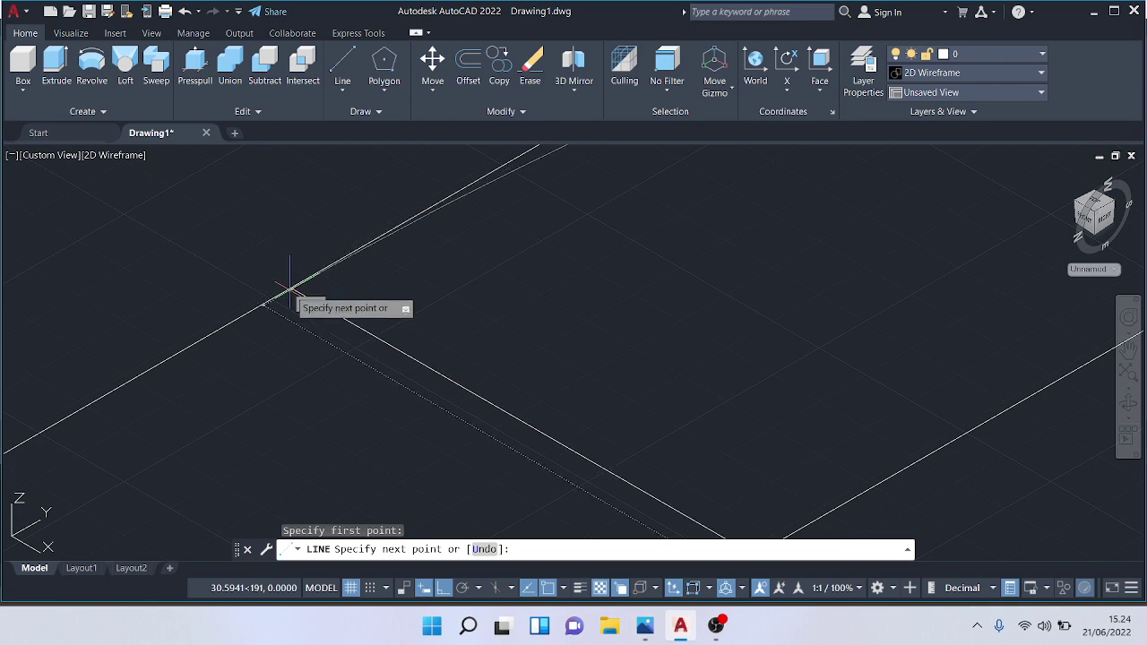
scroll(291, 286, up, 1)
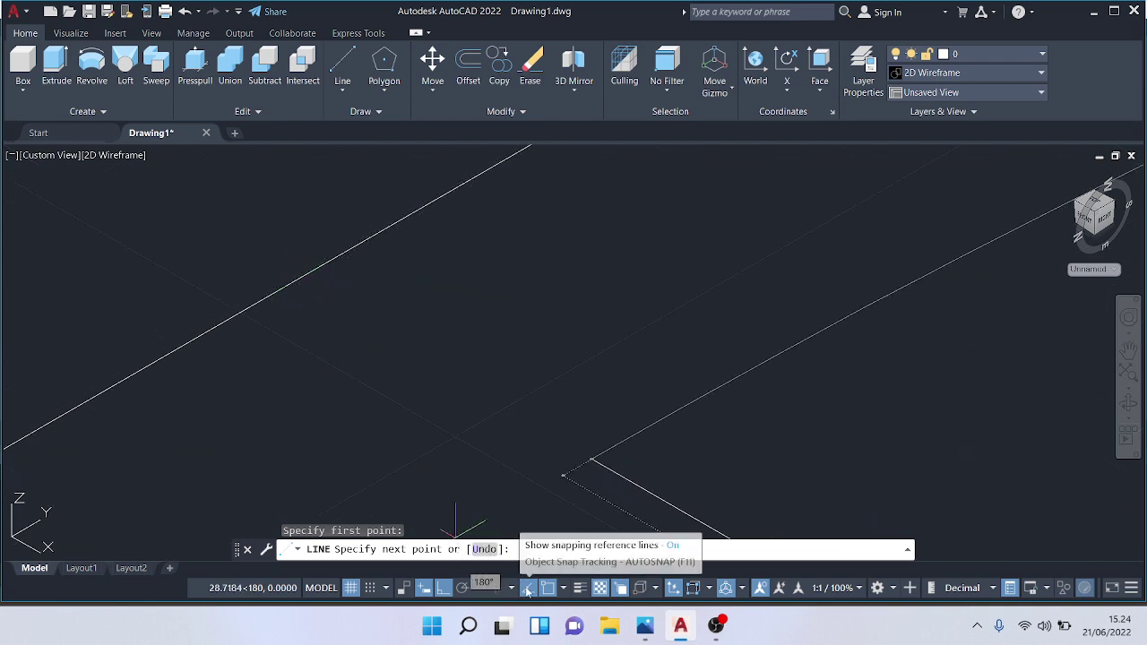
Step: Toggle object snap tracking off and on, and cycle the isoplane through Top and Right back to Left
click(526, 586)
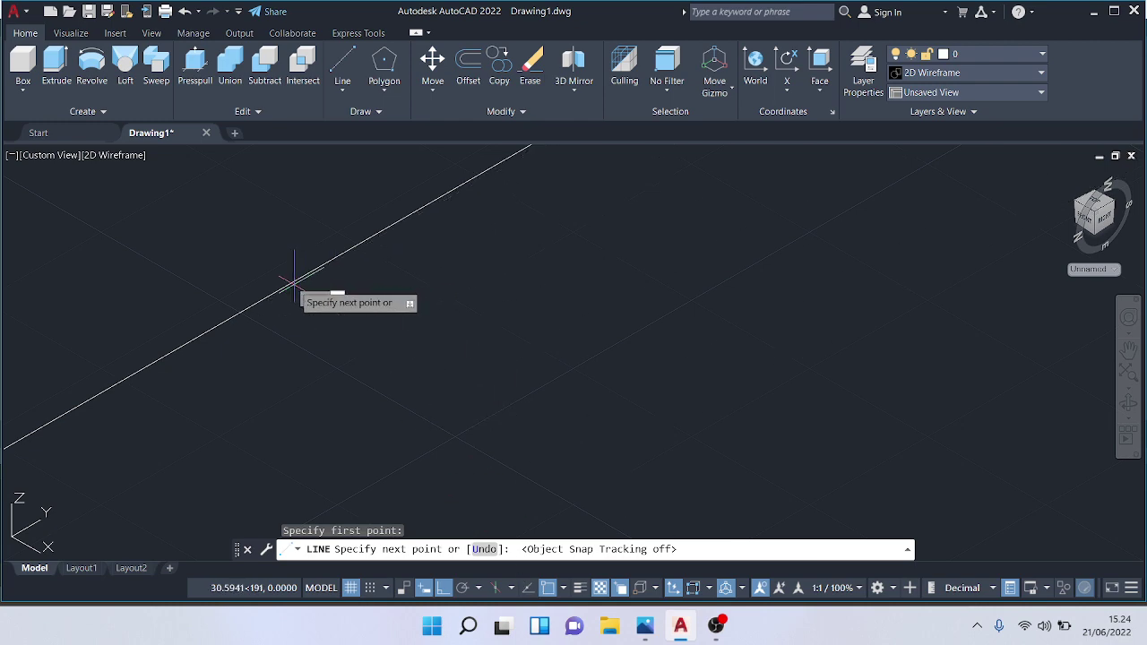
scroll(287, 285, down, 3)
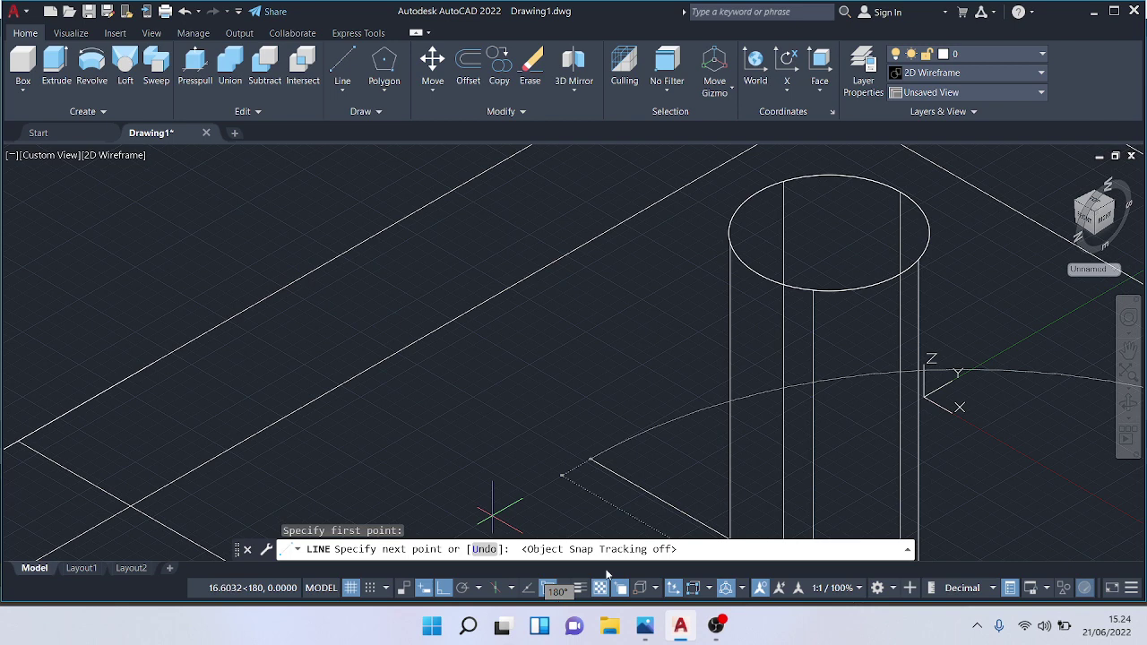
click(525, 594)
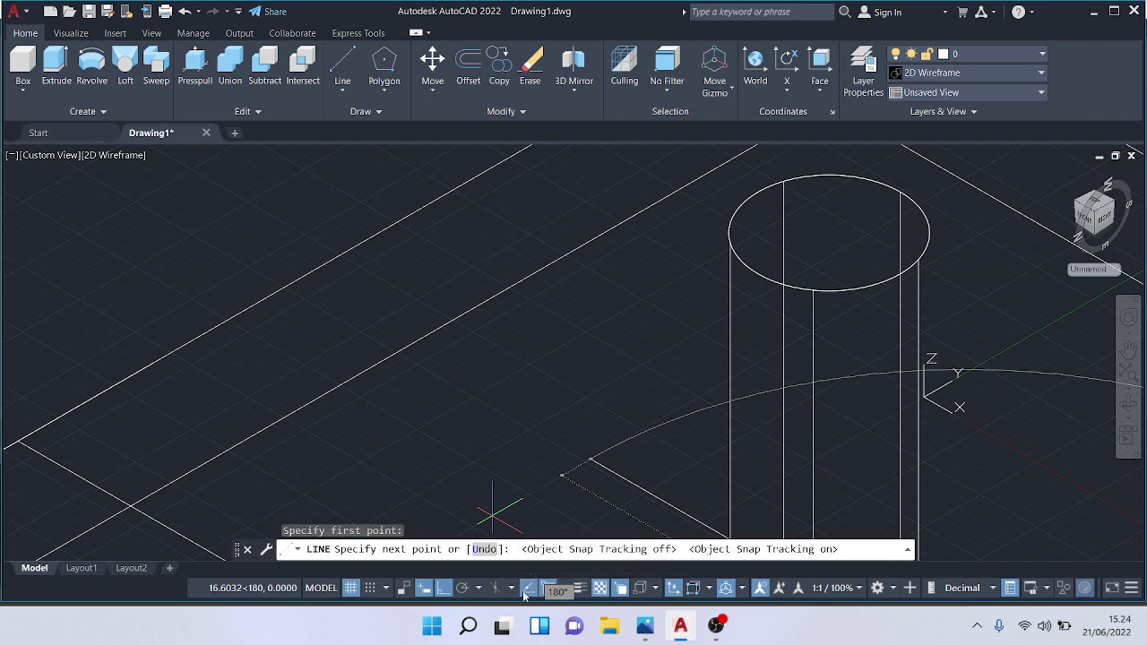
click(511, 590)
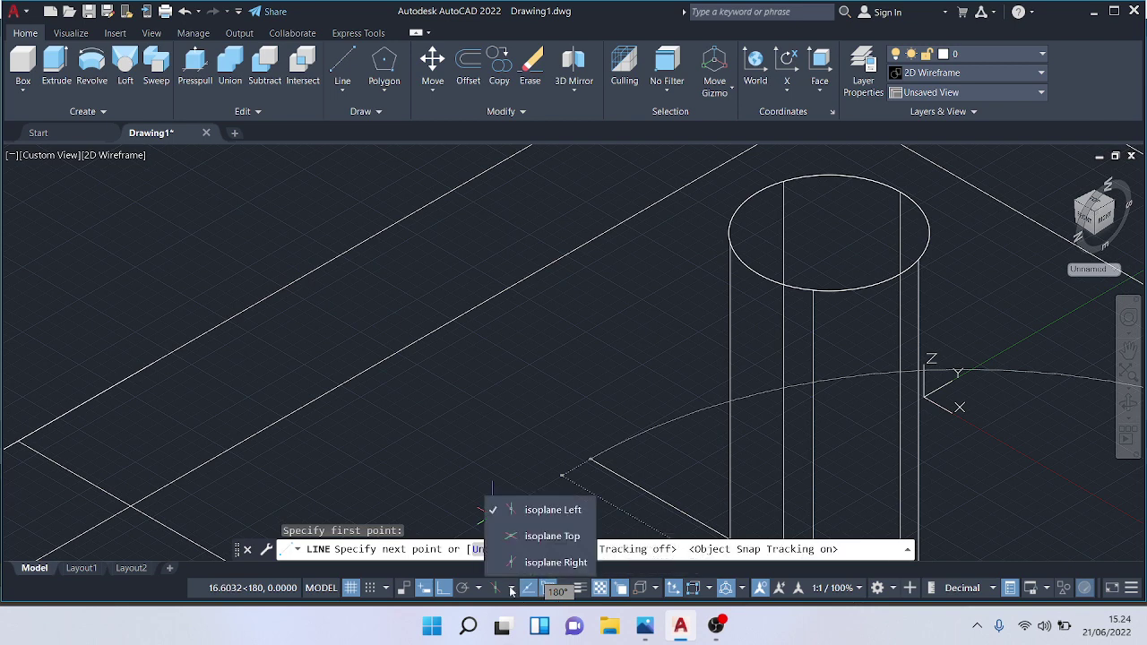
click(552, 536)
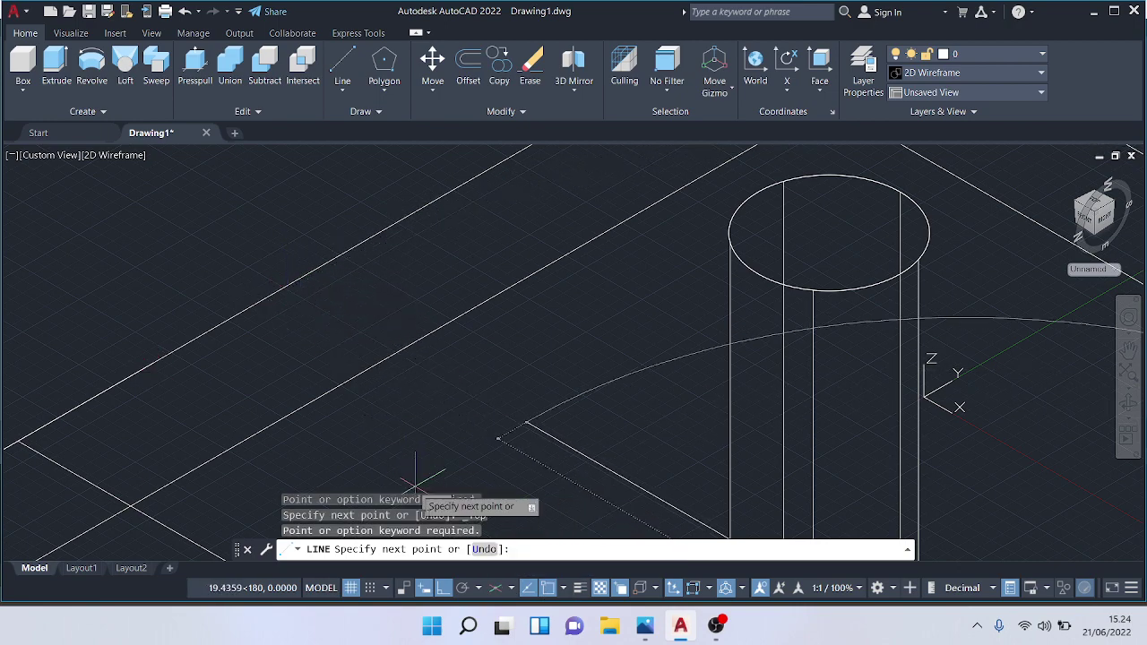
click(509, 590)
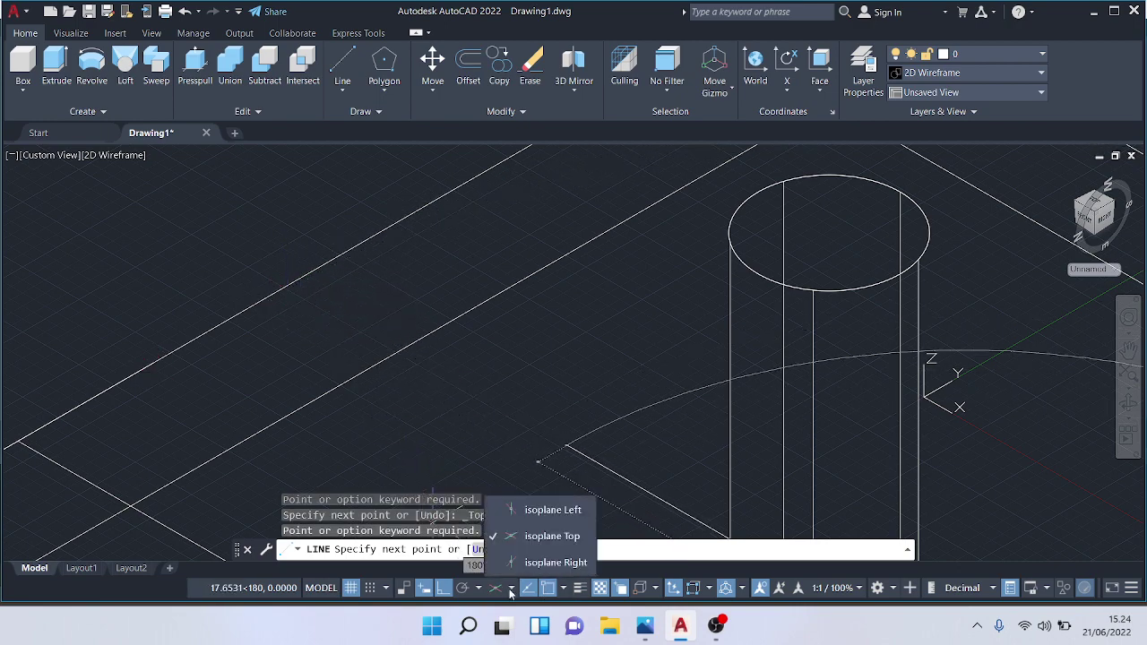
click(546, 562)
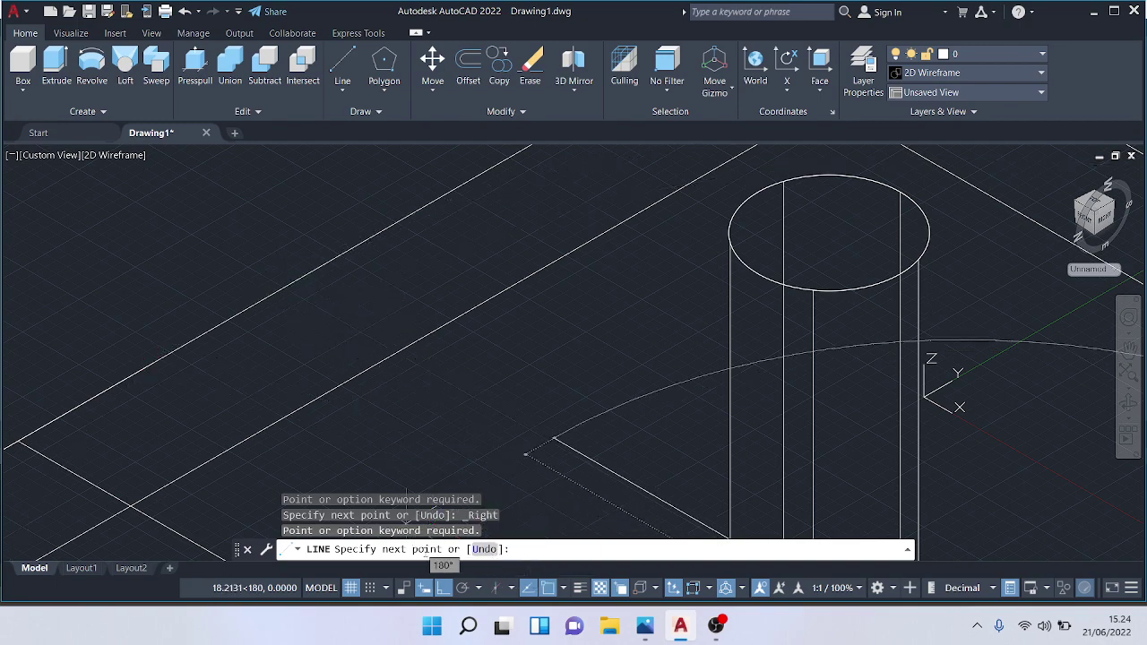
click(513, 587)
click(548, 509)
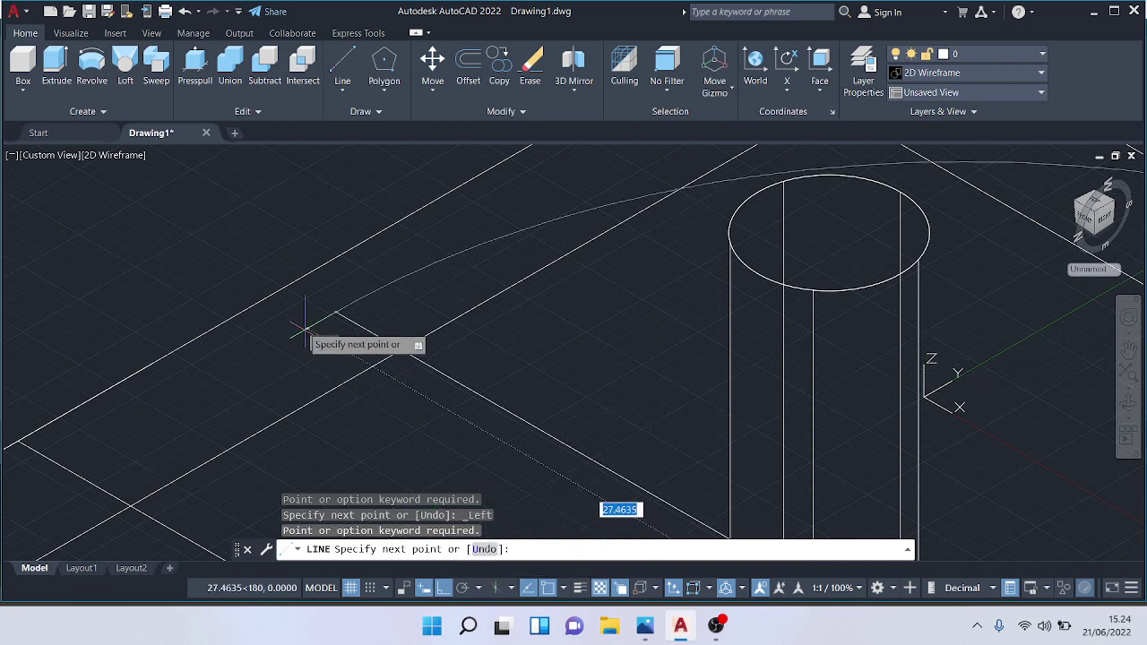
Step: End the slot's straight side just beyond the plate's edge and finish the line
click(242, 260)
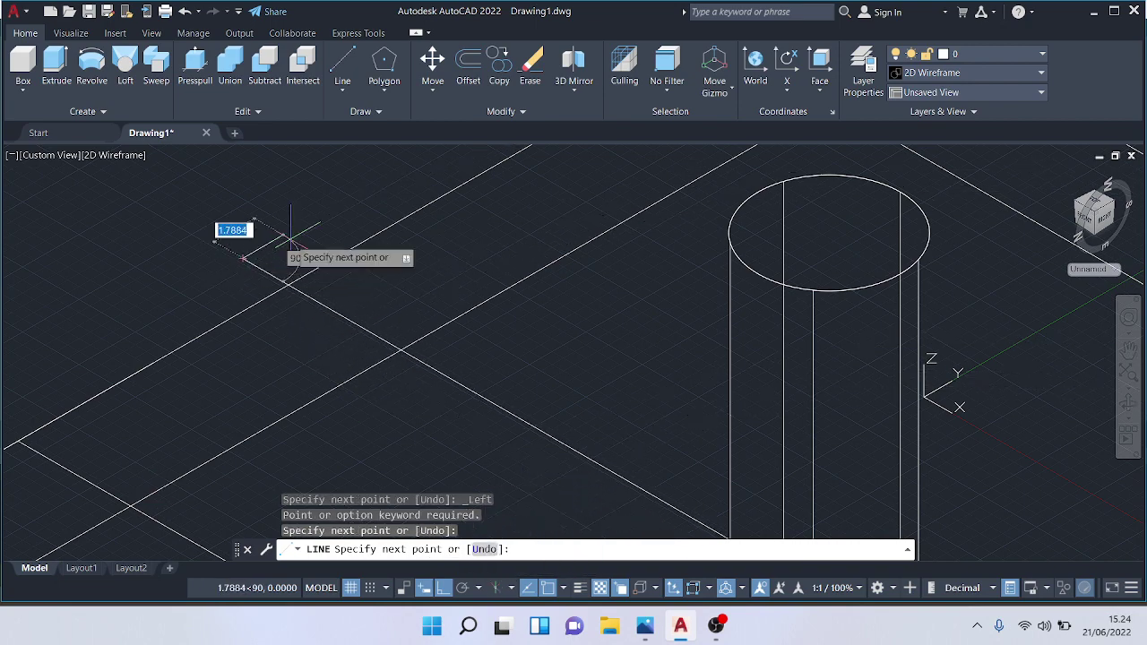
key(Escape)
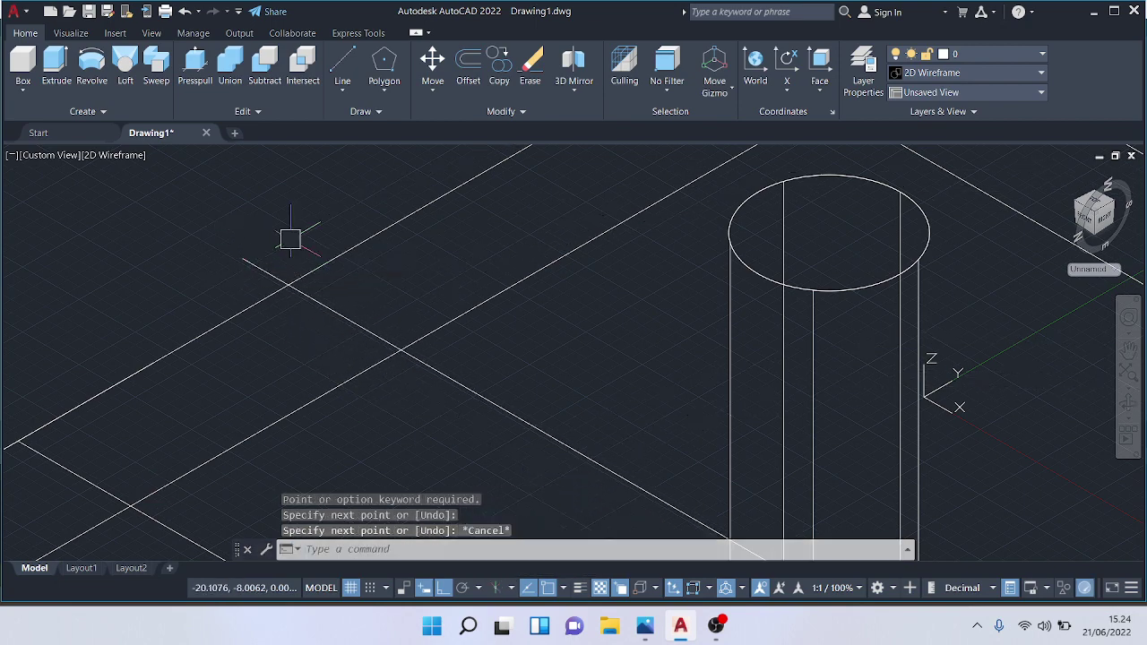
Step: Try to trim at the plate's edge using the cutting edges option, with the redrawn slot line as the cutting edge
click(464, 113)
click(422, 132)
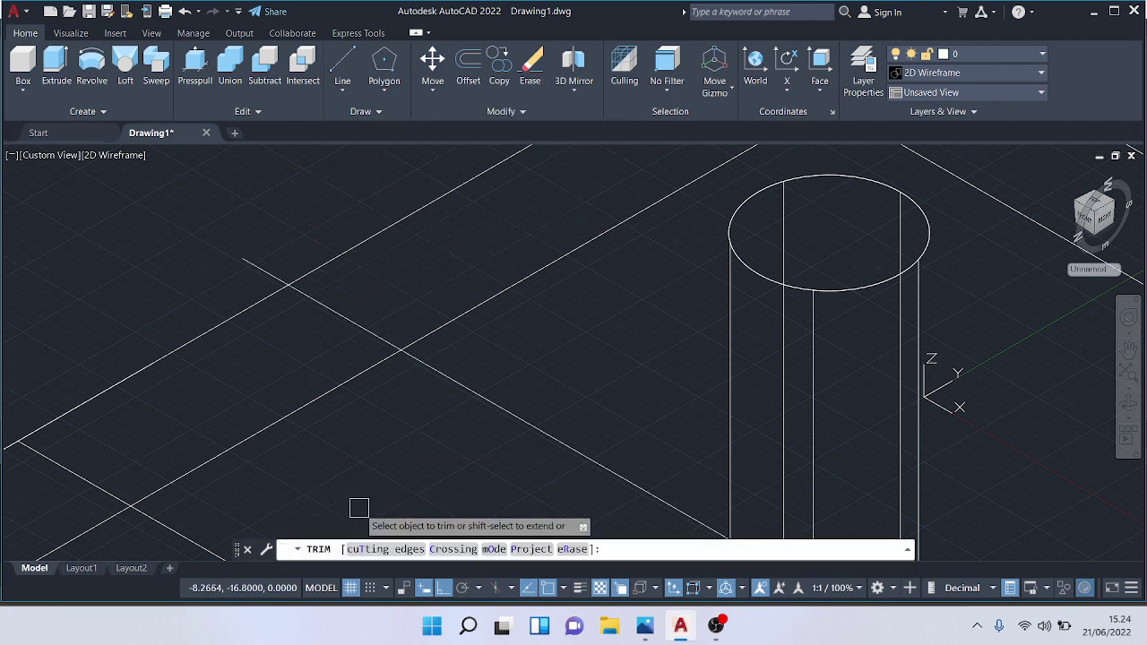
click(375, 549)
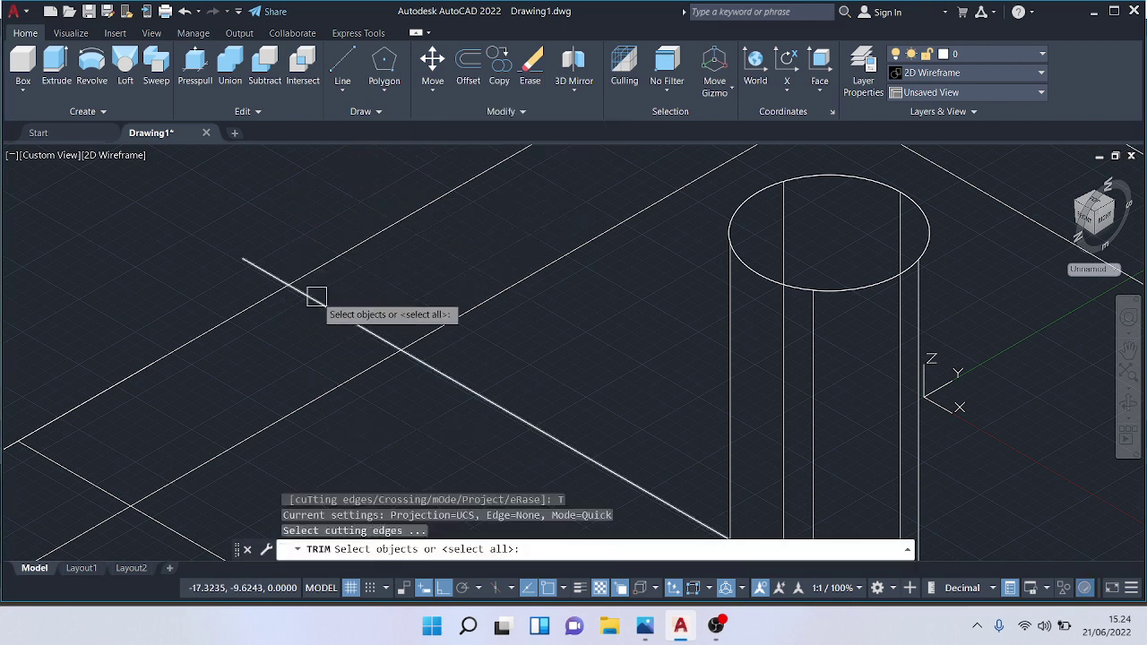
click(323, 256)
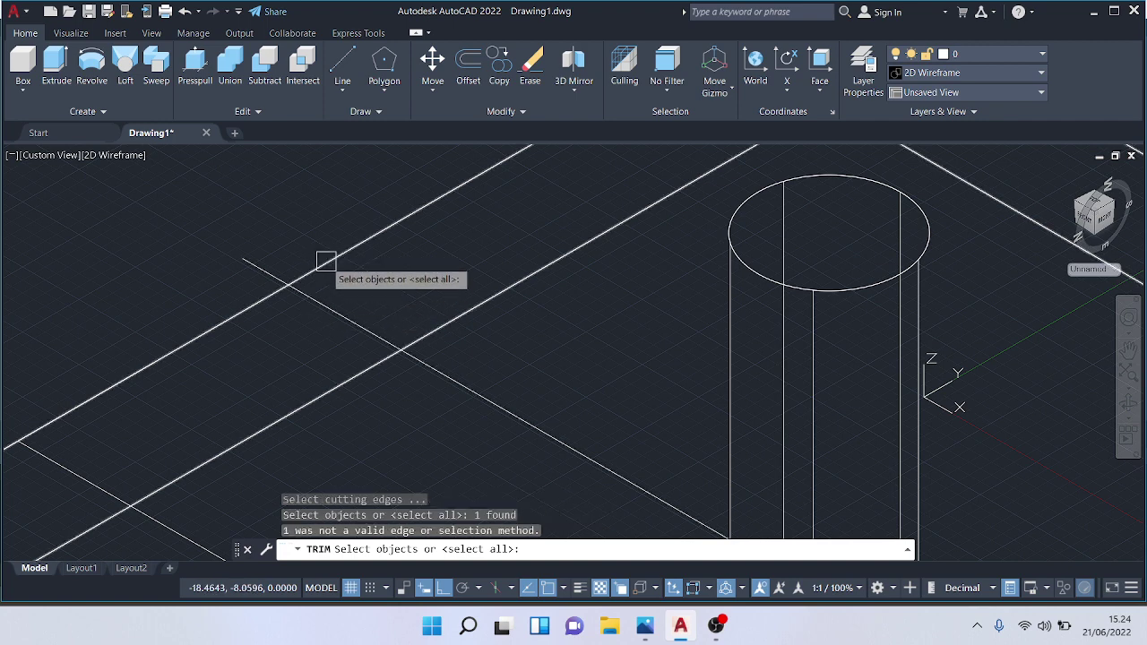
click(335, 309)
key(Return)
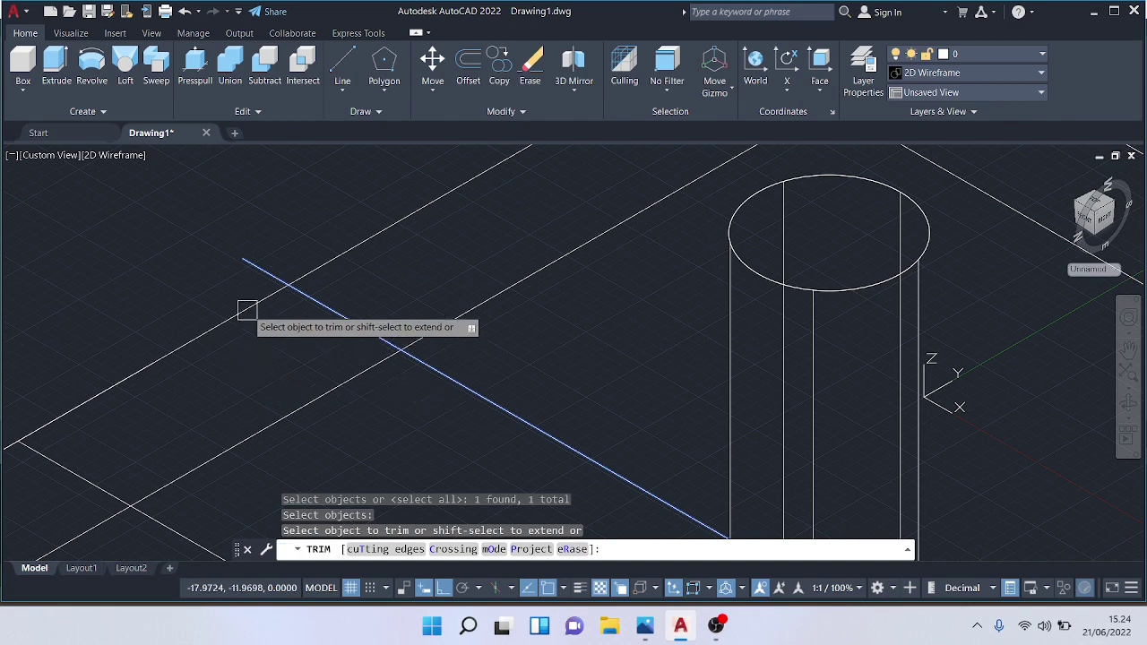
key(Escape)
Step: Change the visual style of the model to Shades of Gray
scroll(246, 296, down, 5)
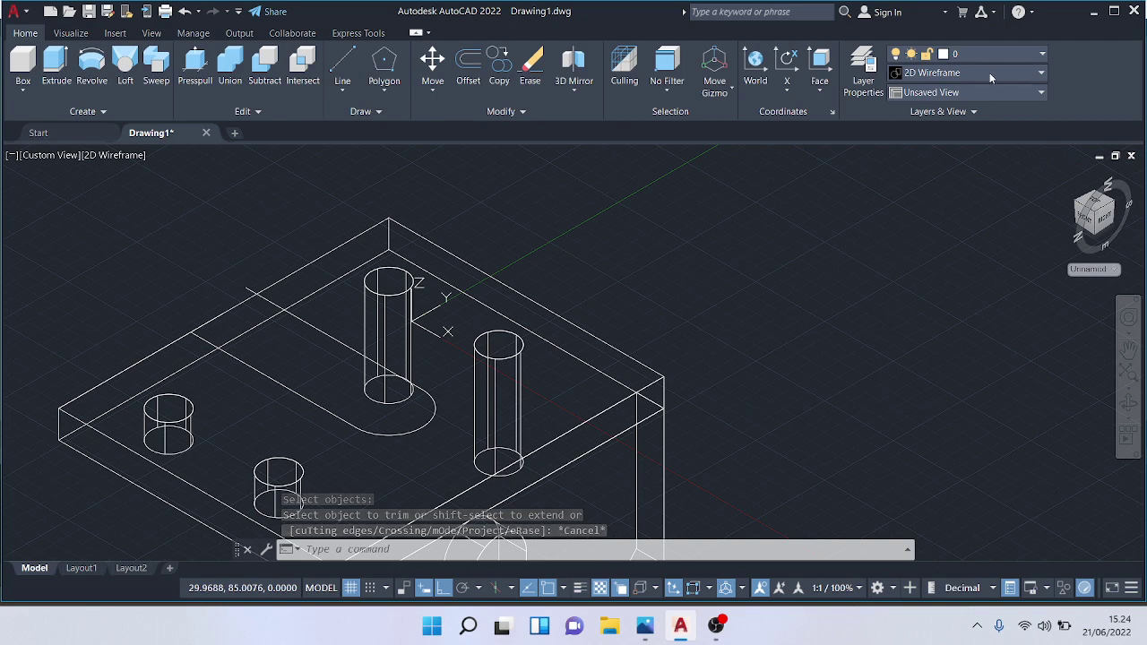
click(1041, 73)
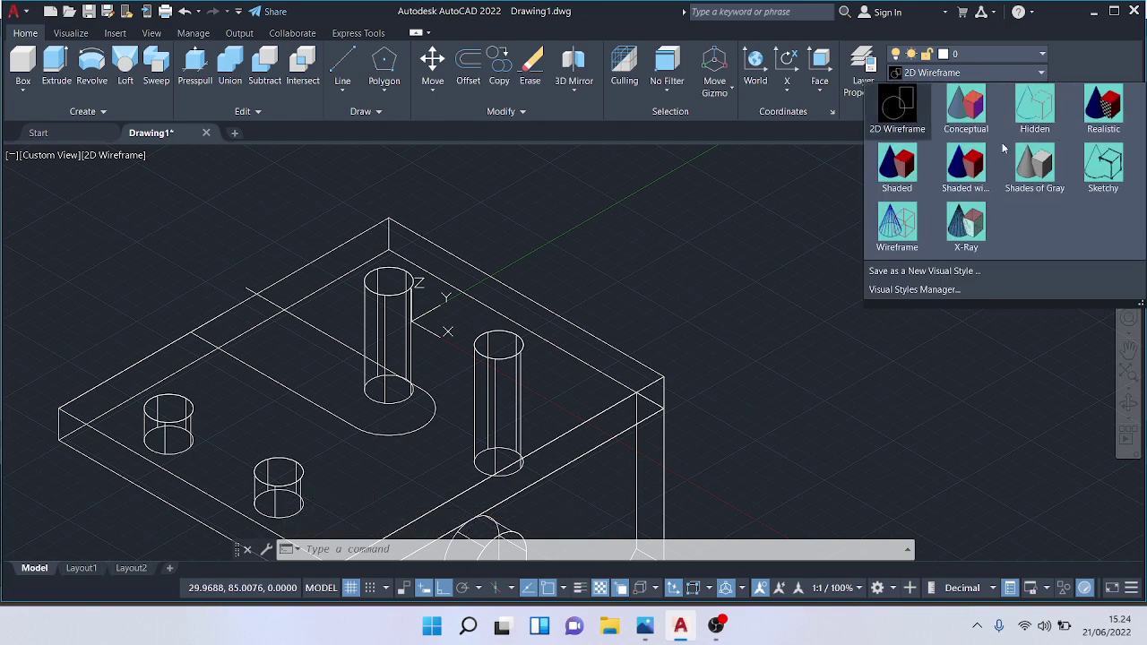
click(1032, 162)
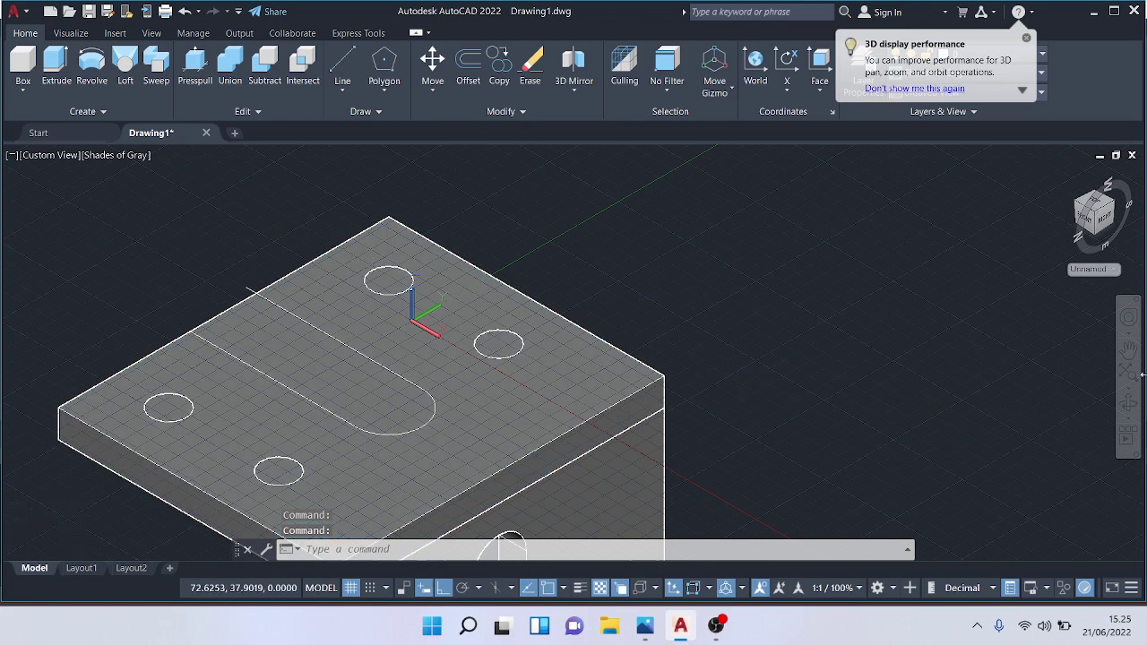
Step: Turn the bracket to the NW isometric view and highlight all its objects to examine the top plate's hole cylinders
click(1083, 218)
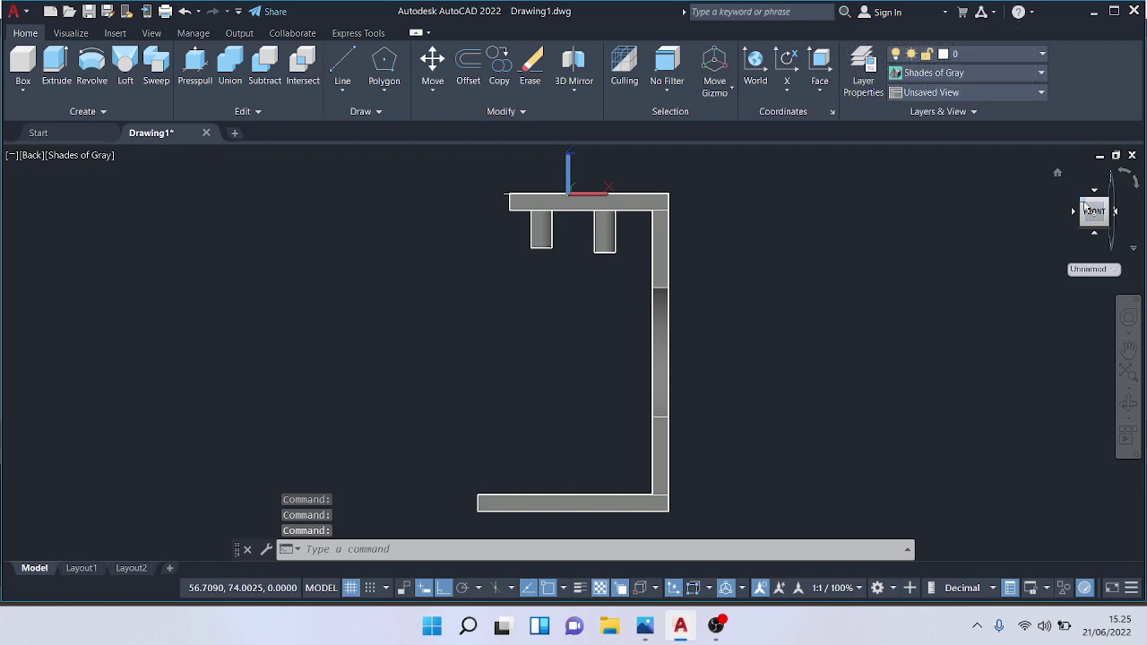
click(1084, 206)
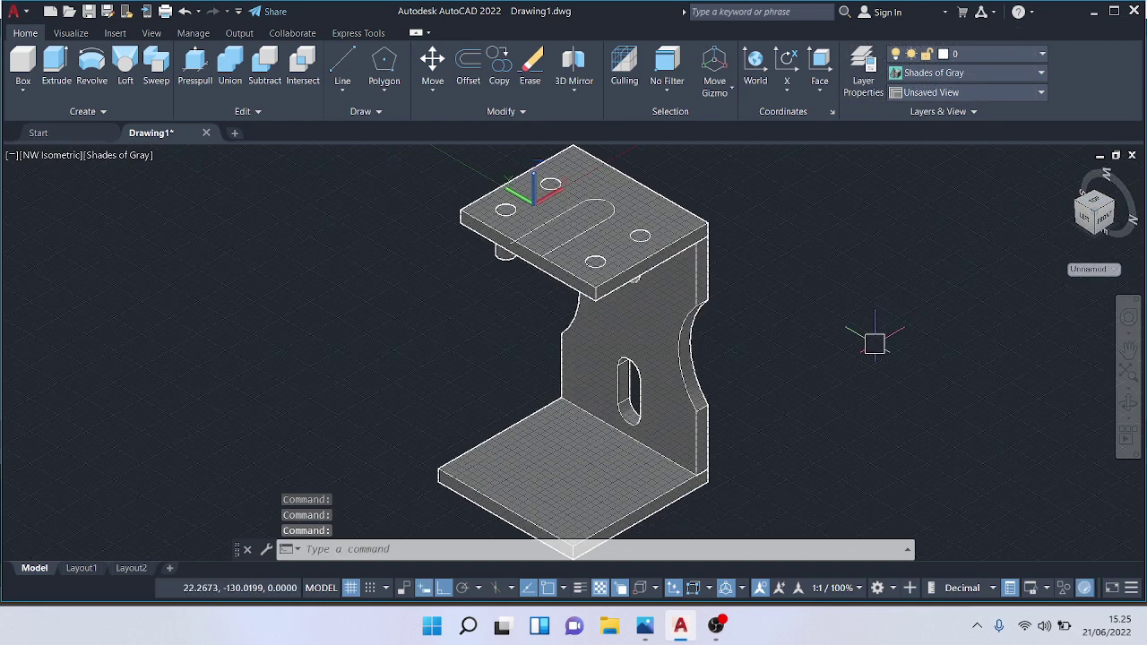
scroll(874, 343, up, 3)
scroll(739, 347, down, 1)
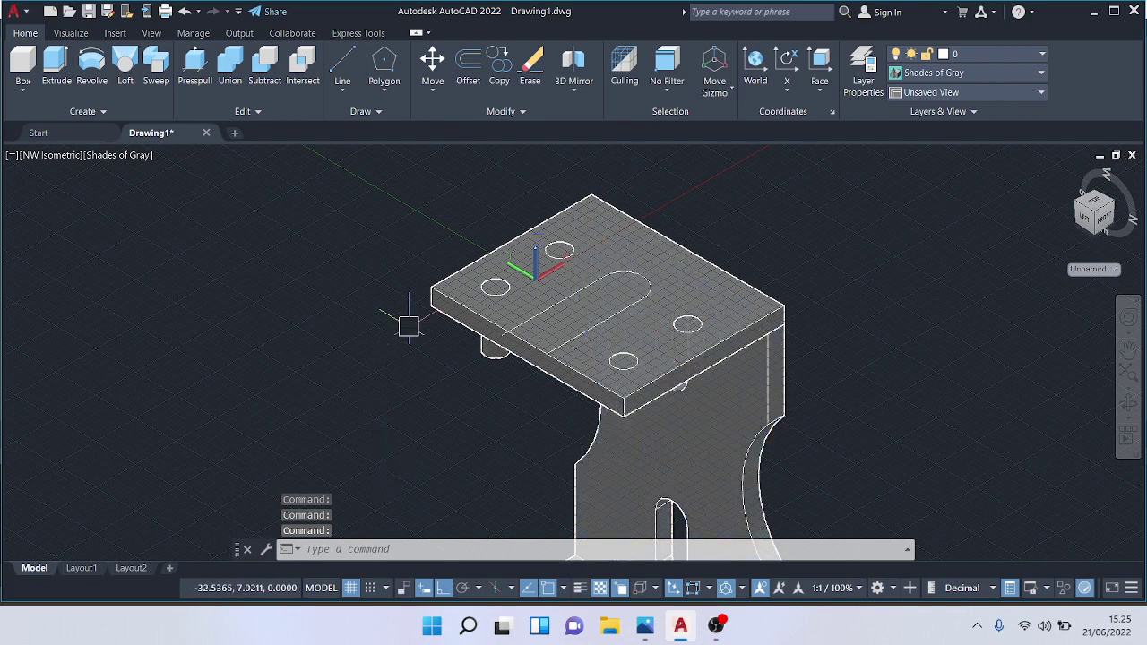
key(ctrl+a)
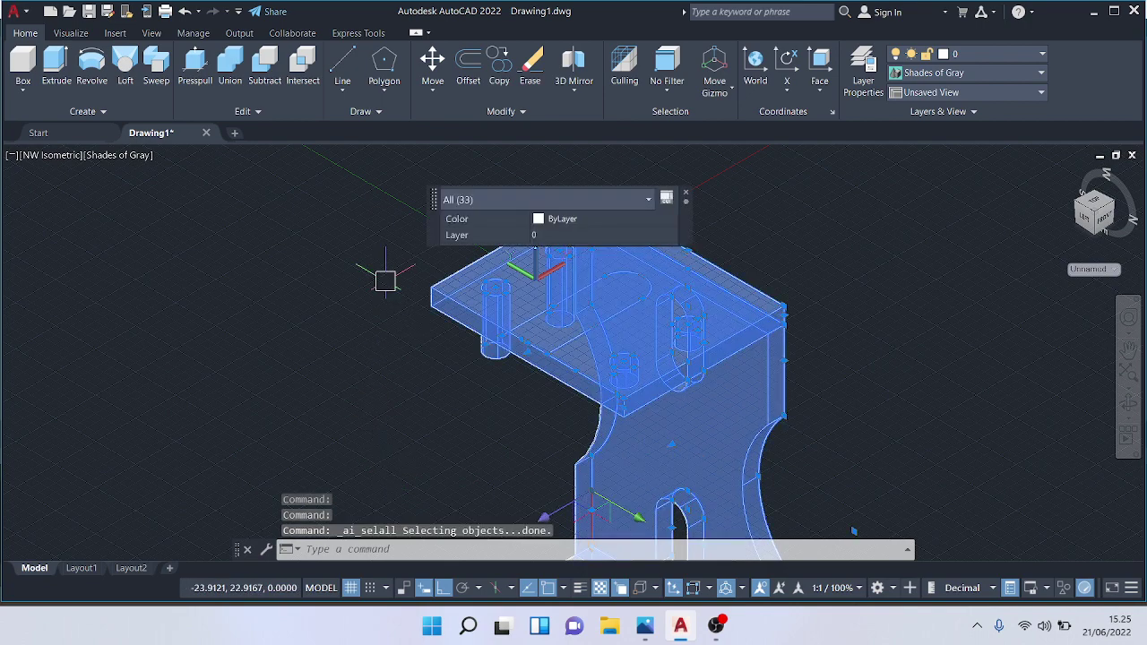
key(Escape)
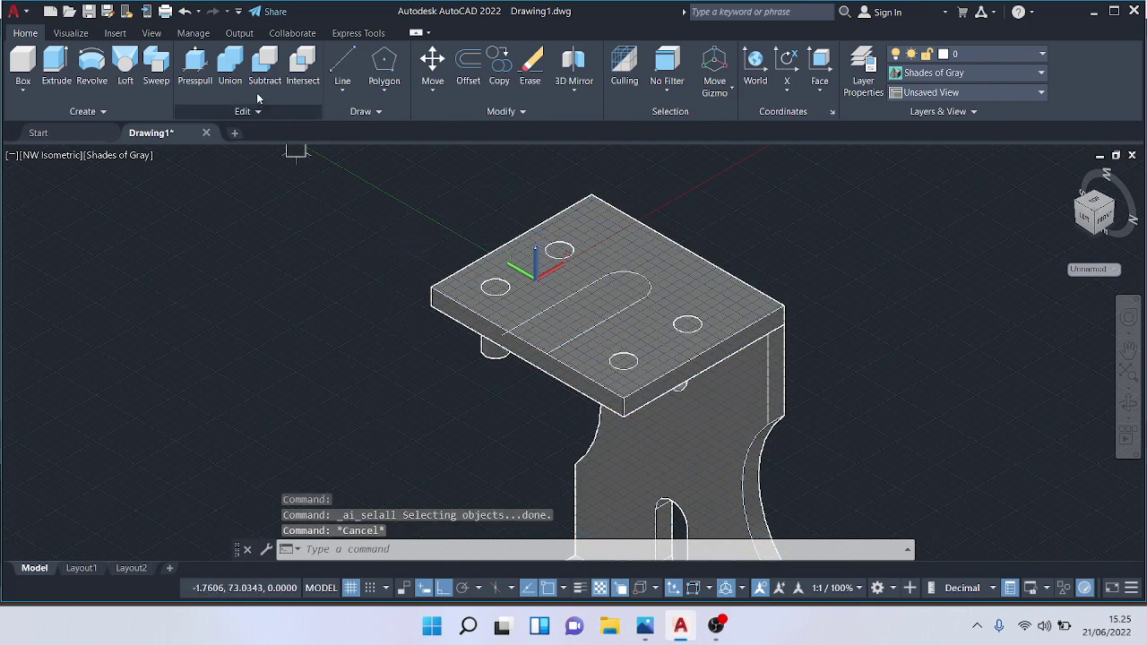
Step: Subtract the cylinder nearest the top plate's outer corner, beside the slot's open end, from the plate solid
click(265, 64)
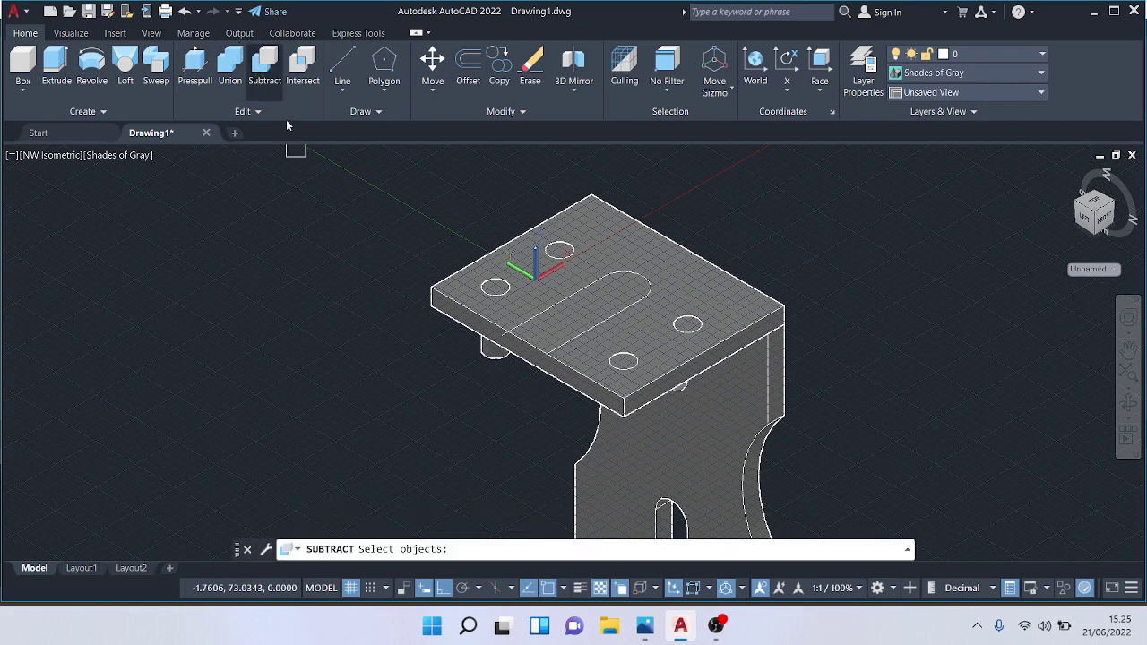
click(634, 247)
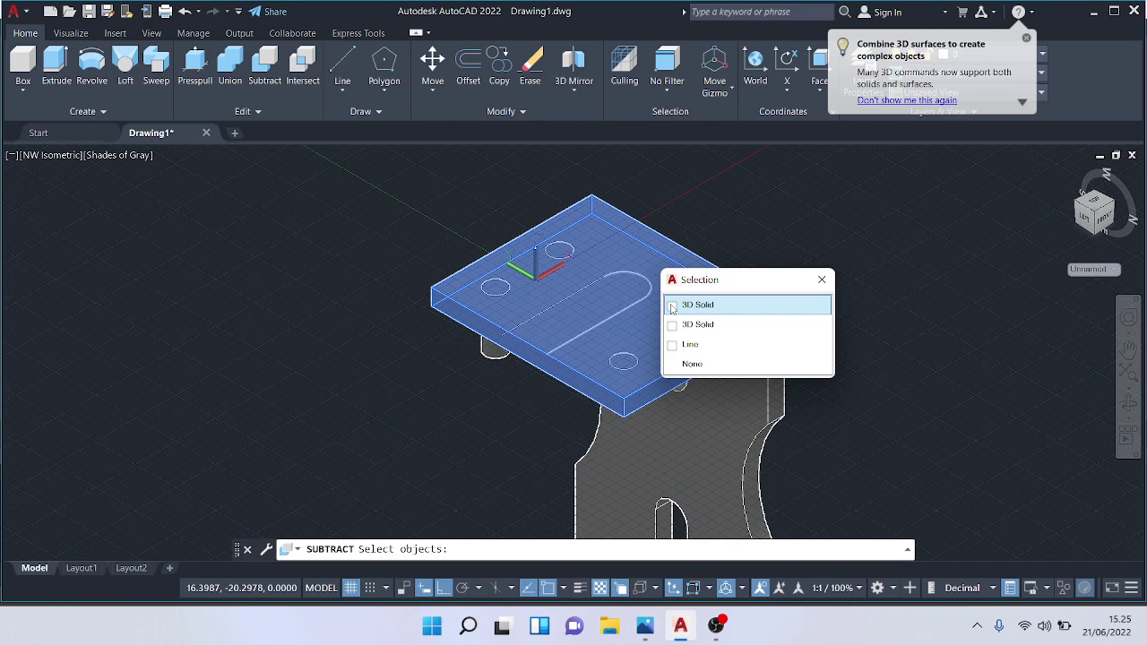
click(673, 305)
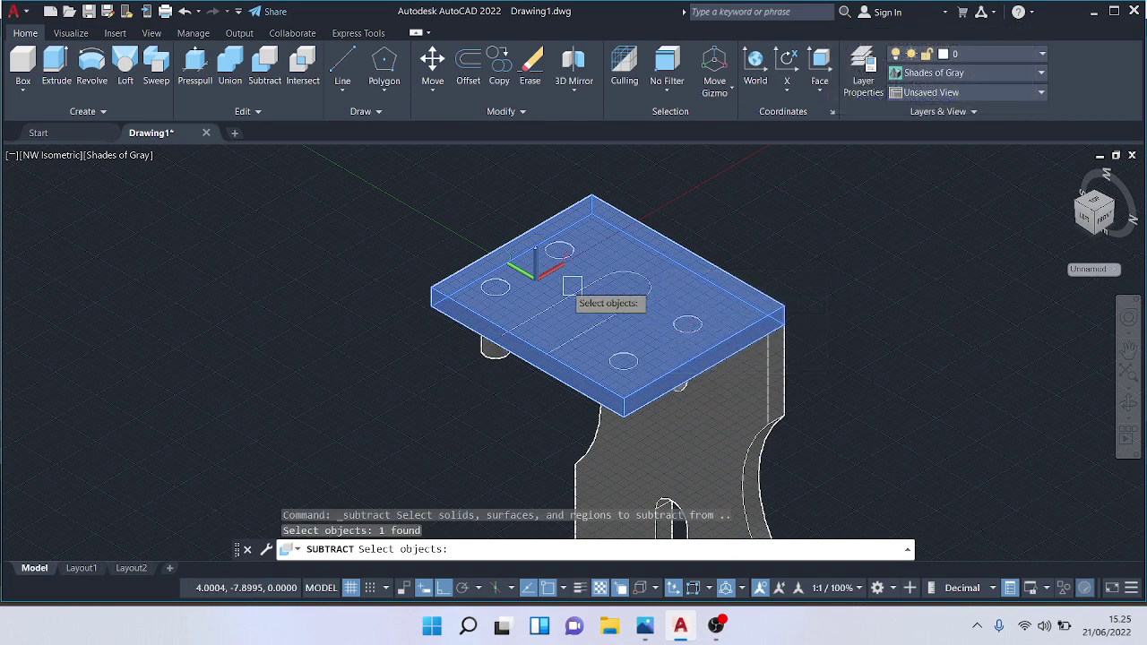
key(Return)
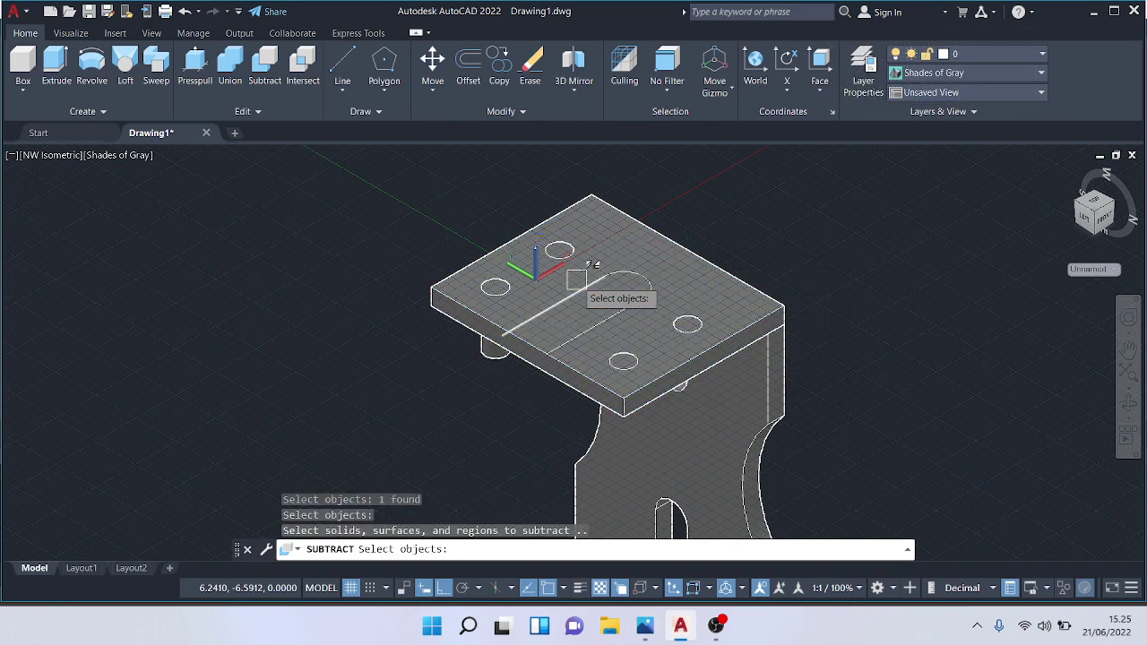
click(497, 286)
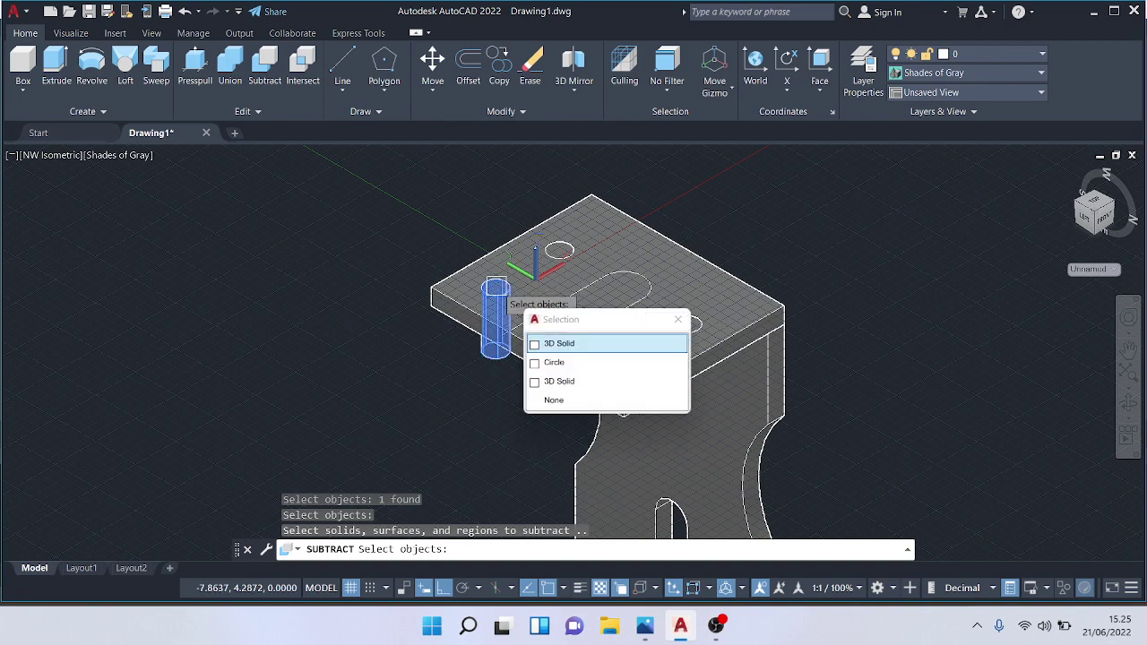
click(537, 347)
key(Return)
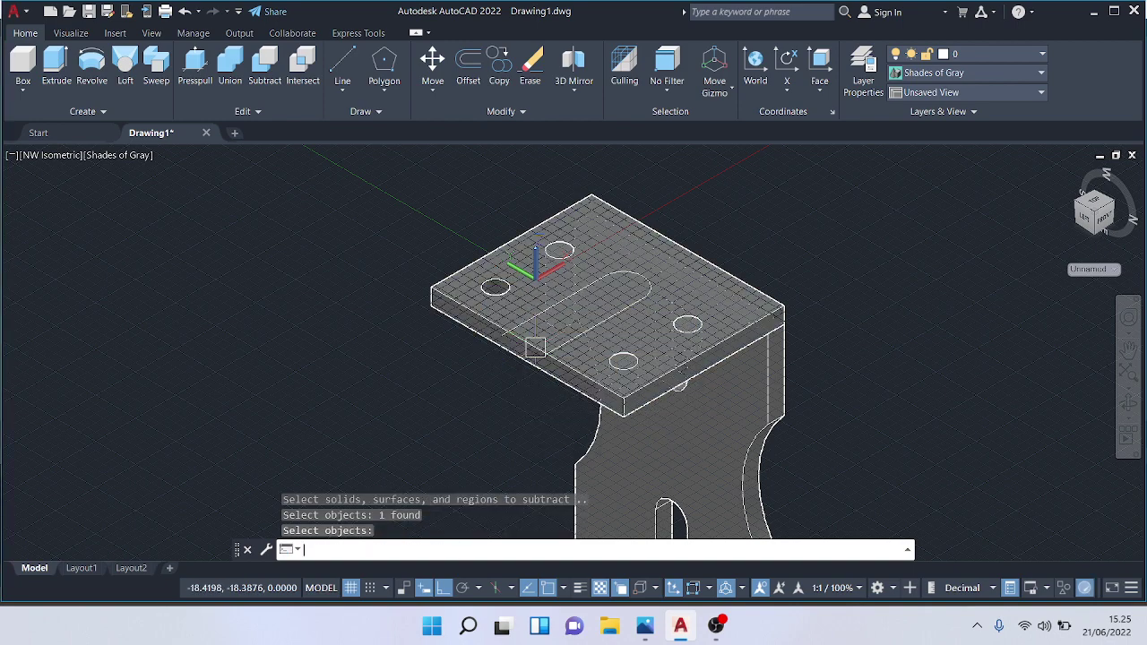
scroll(537, 348, up, 5)
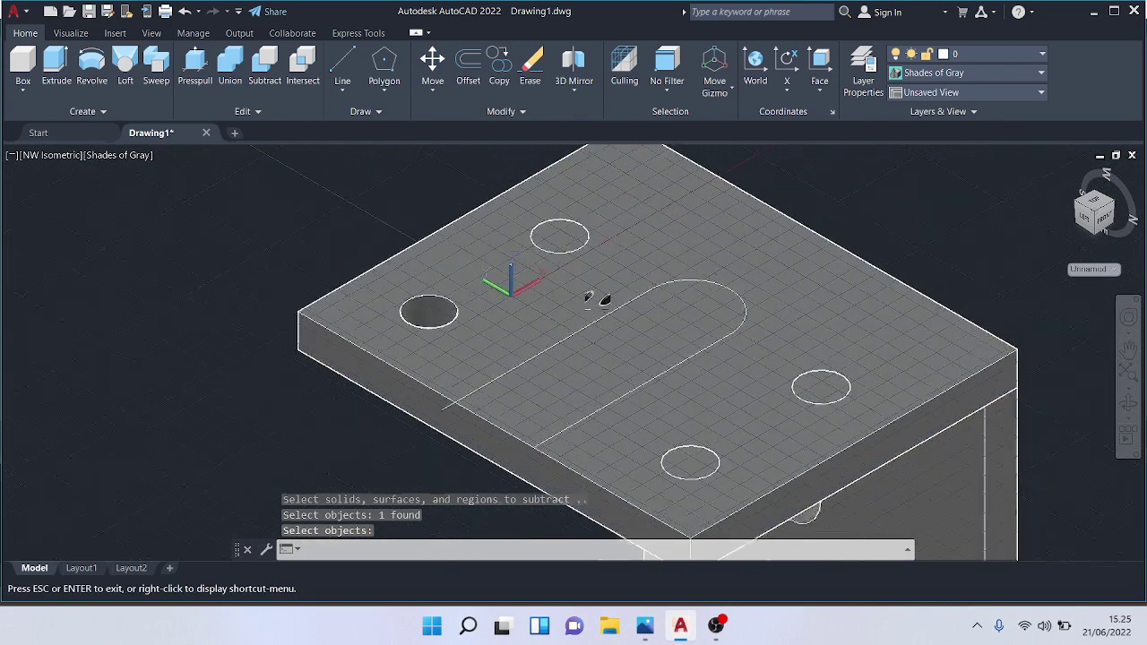
key(Return)
click(638, 325)
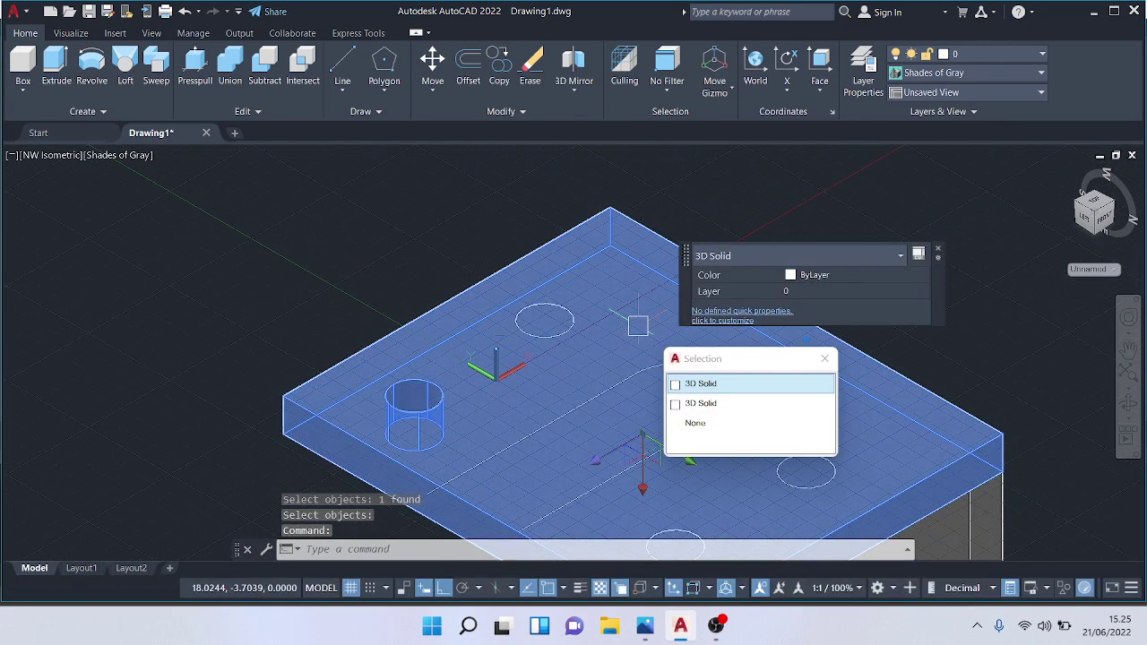
click(679, 387)
text(su)
key(Return)
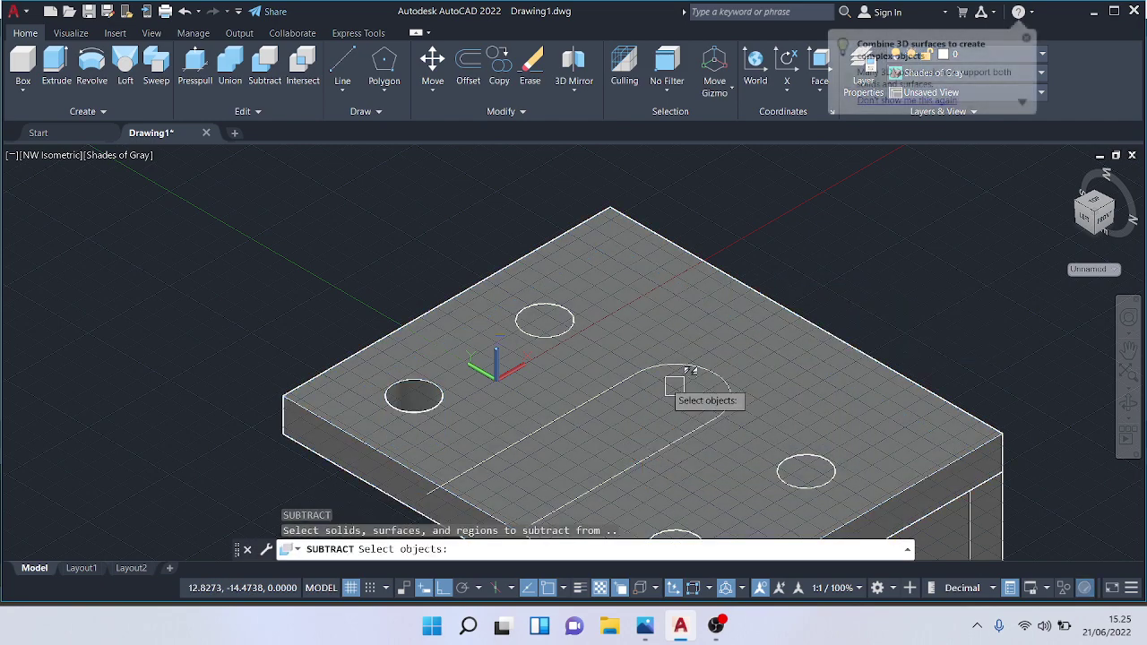
click(543, 312)
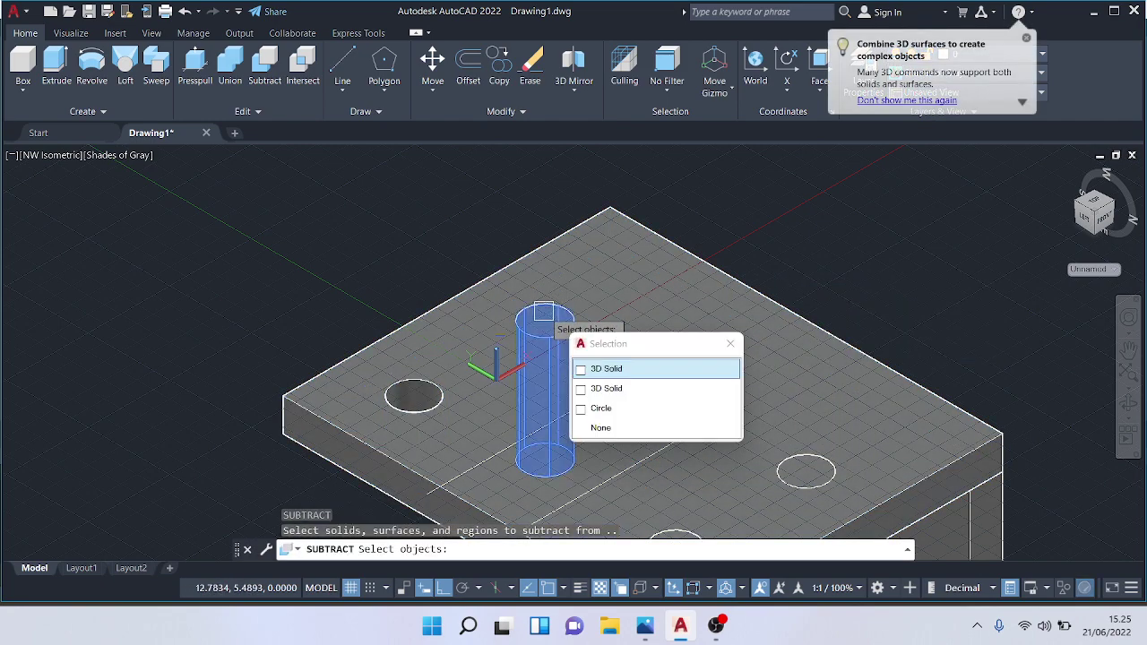
click(579, 370)
key(Return)
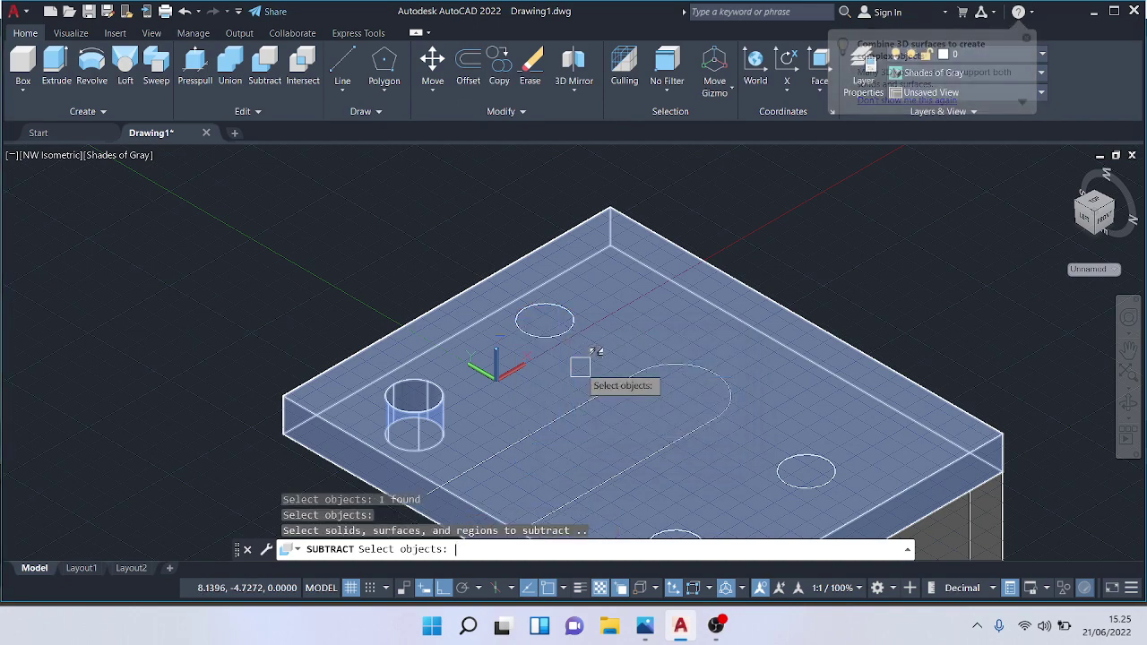
key(Escape)
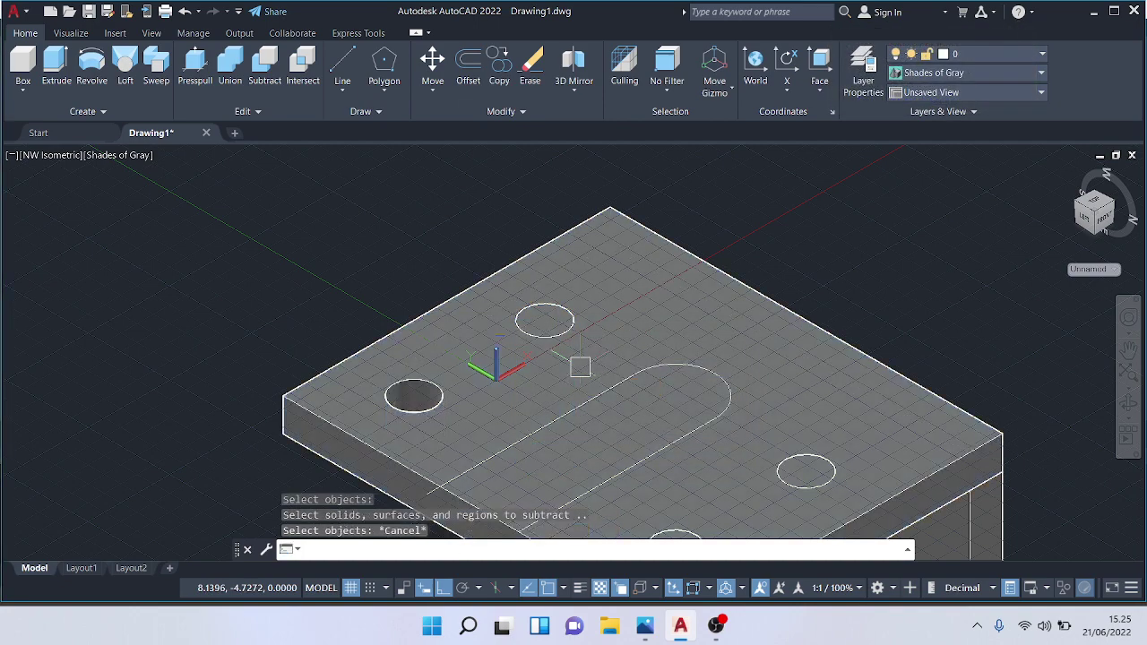
Step: Subtract the cylinder of the second hole, on the same side of the slot, from the top plate solid
click(272, 59)
click(638, 320)
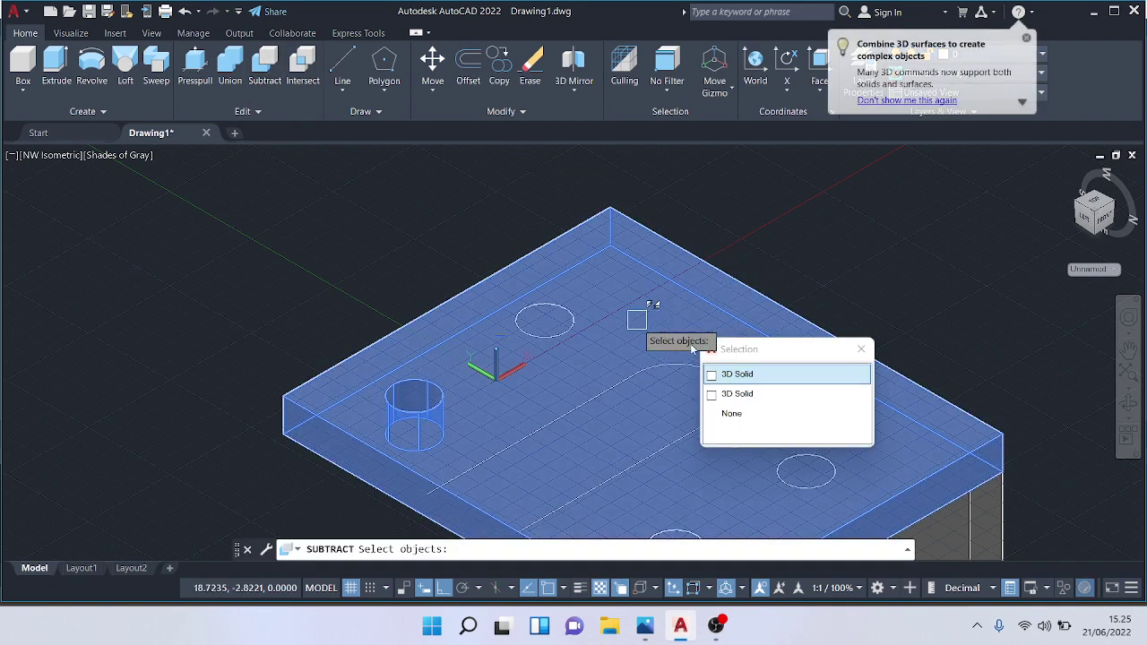
click(735, 374)
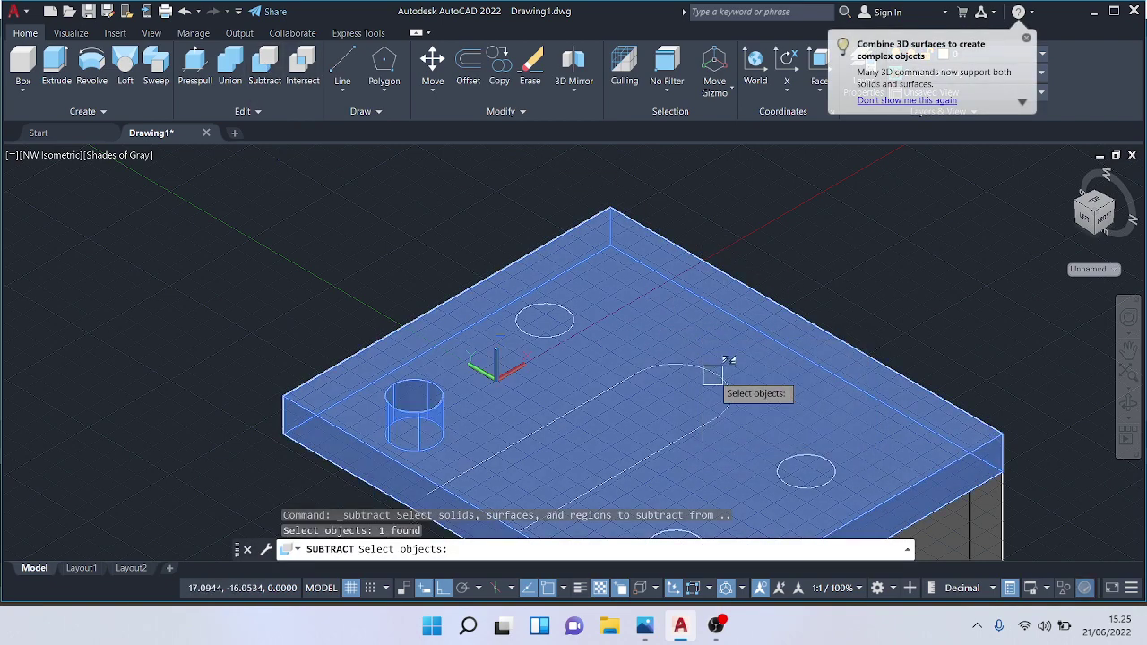
click(617, 324)
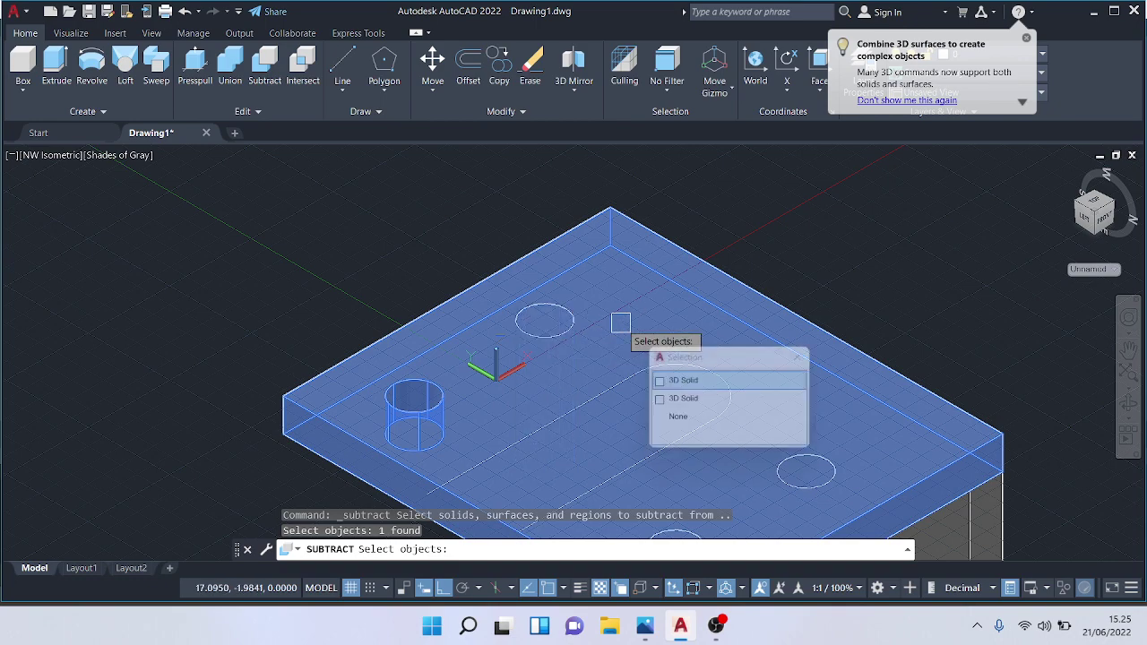
click(656, 382)
key(Return)
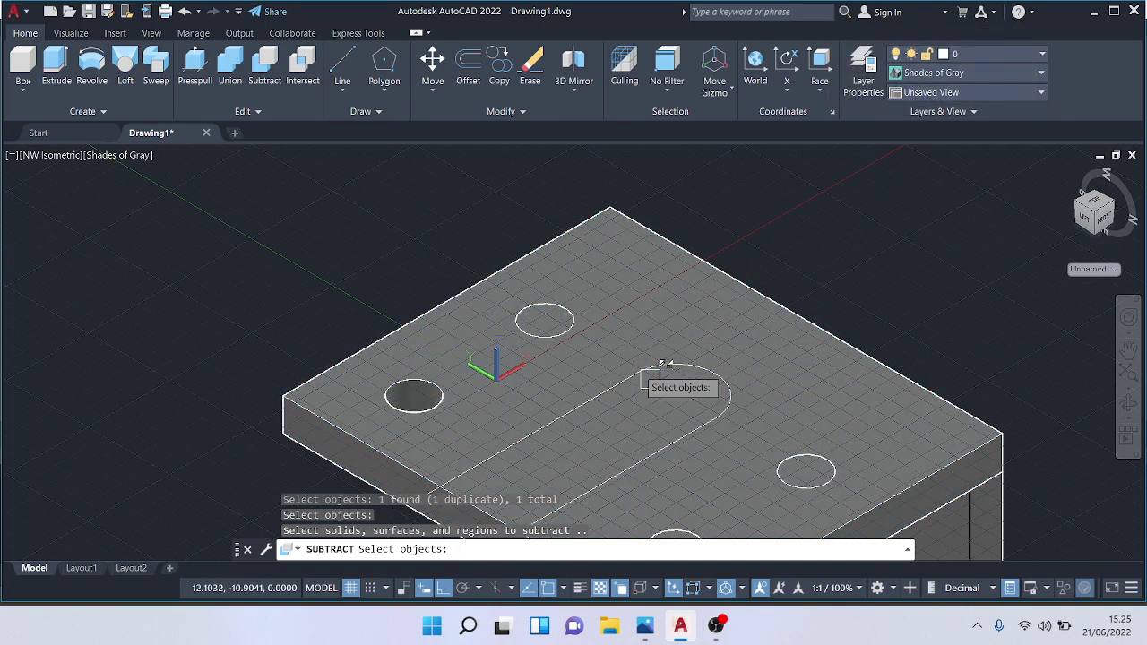
click(538, 329)
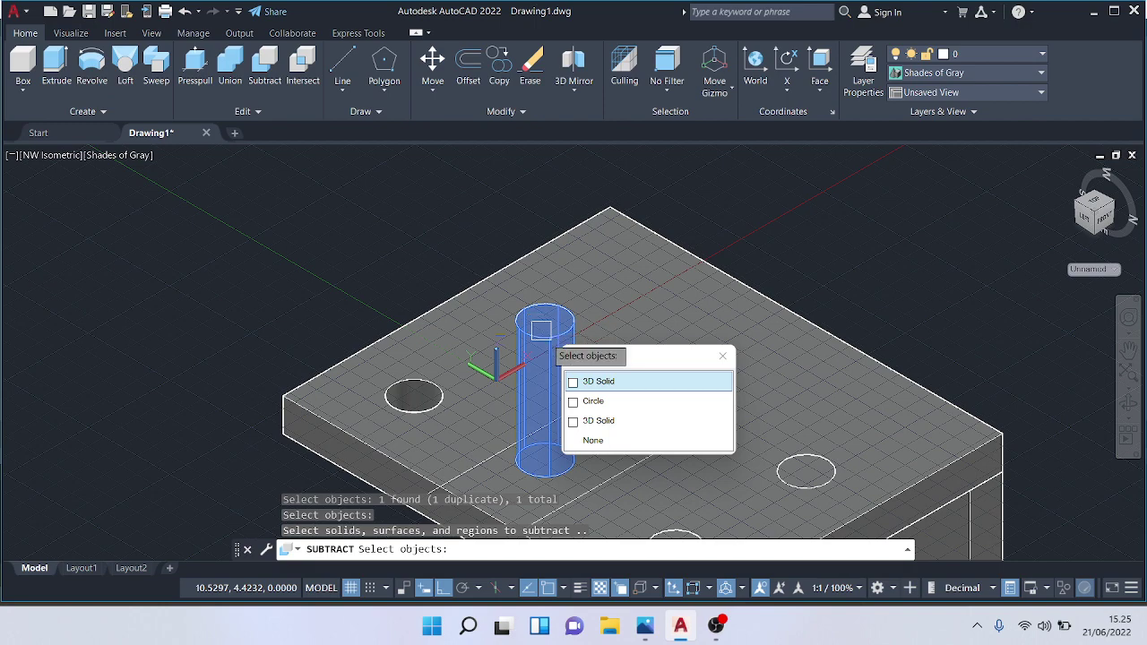
click(573, 383)
middle_drag(624, 392, 576, 263)
key(Return)
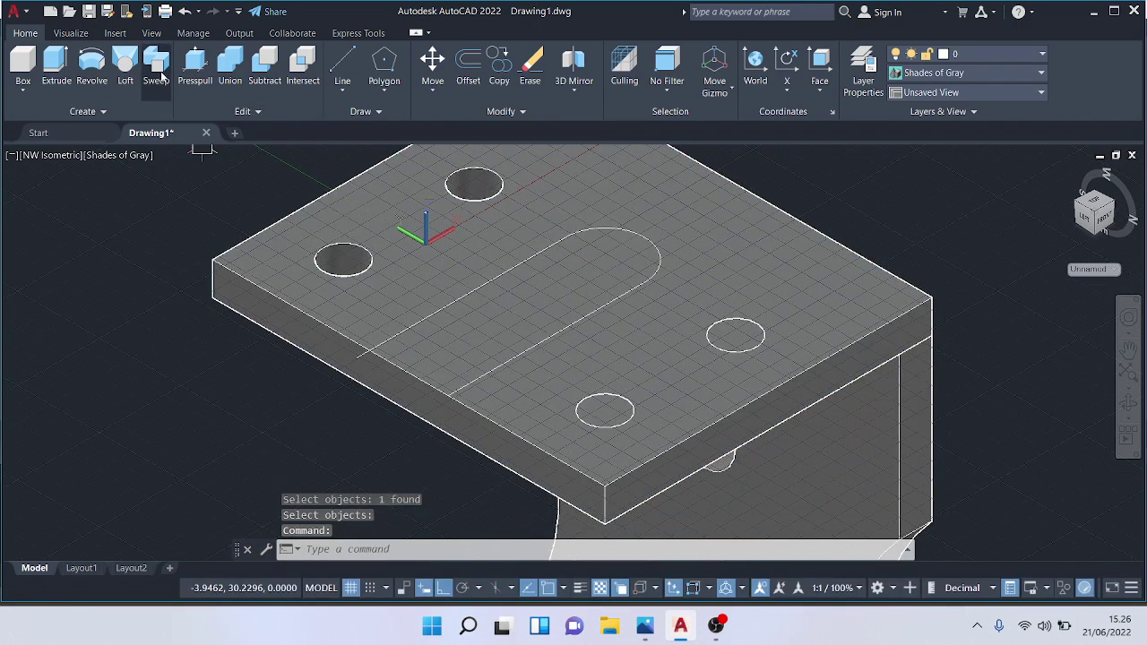
key(Escape)
Step: Press-pull the circle near the top plate's front corner down through the plate by 50
click(194, 67)
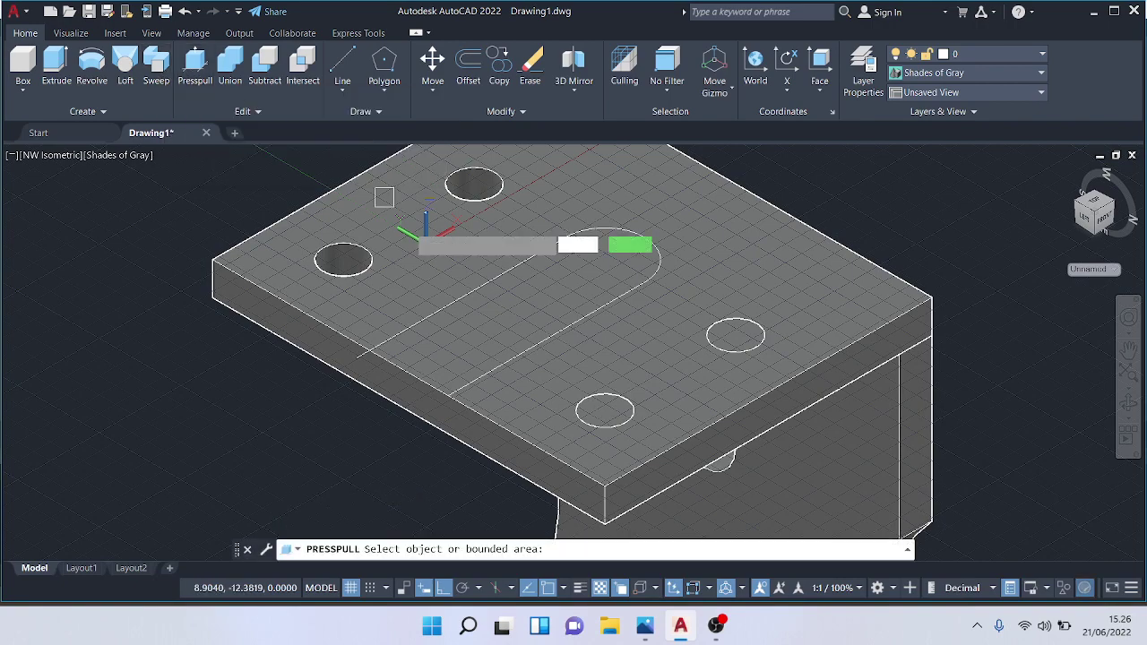
click(601, 408)
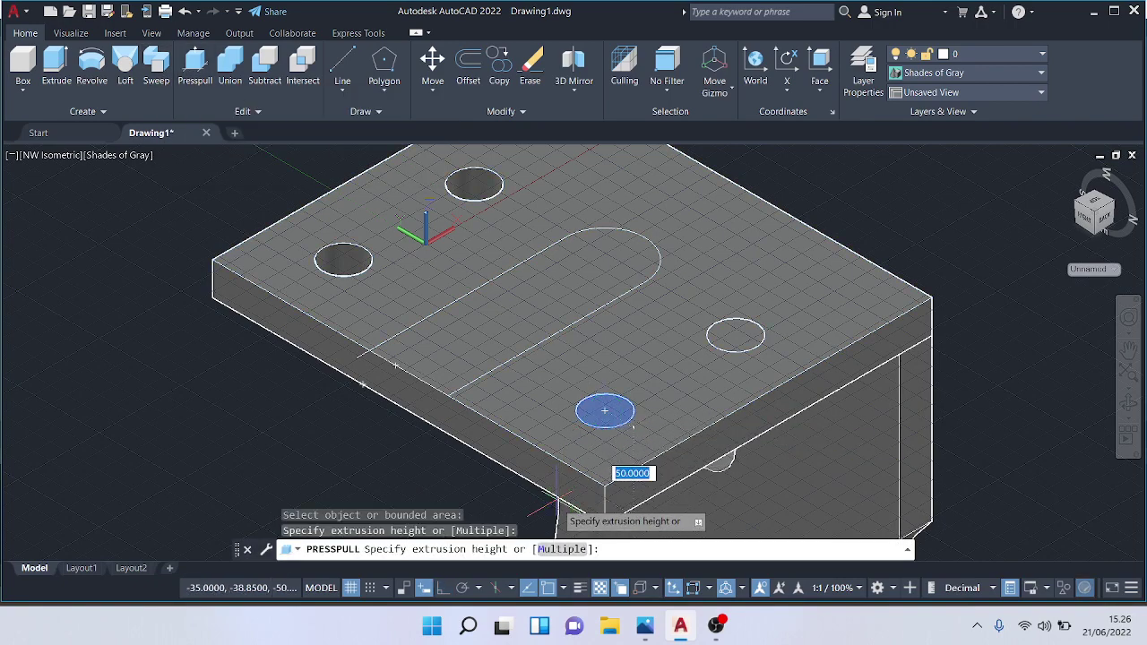
key(Return)
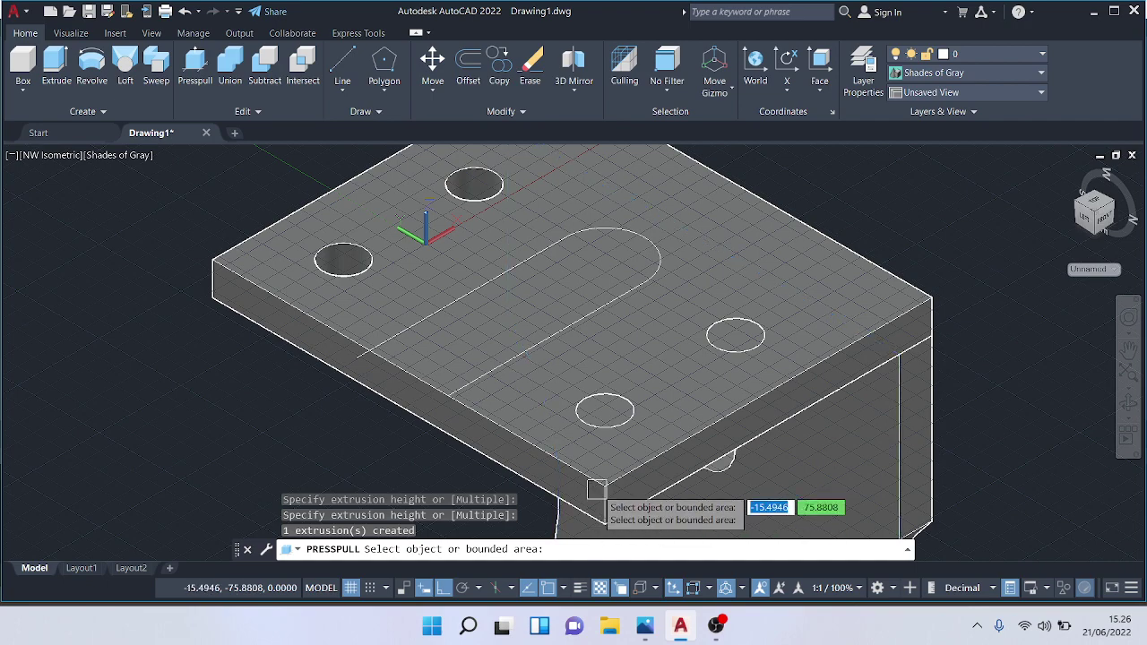
middle_drag(596, 490, 550, 328)
scroll(591, 394, down, 4)
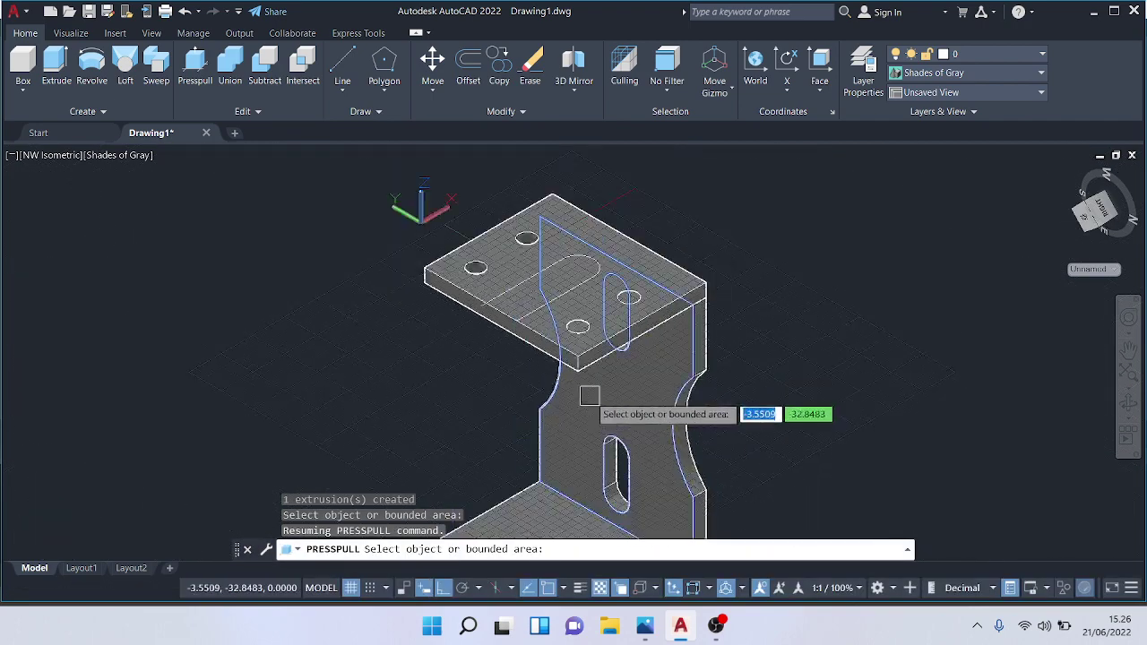
key(Return)
Step: Unite all the bracket's solids into one body with Union, window-selecting the whole model
key(ctrl+a)
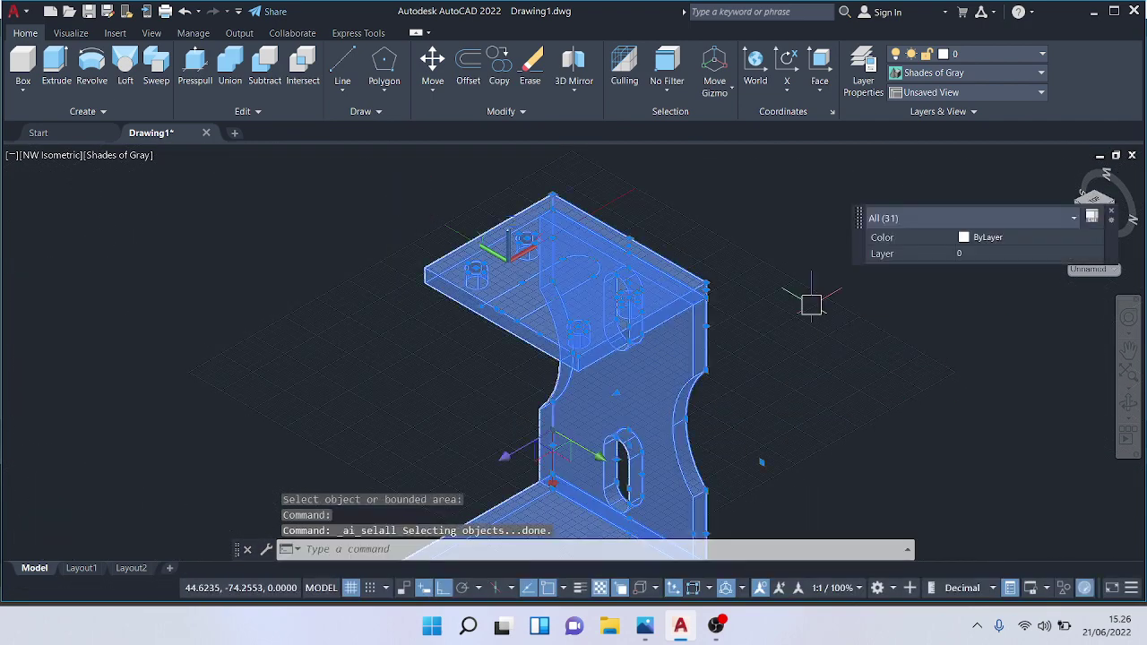
click(224, 74)
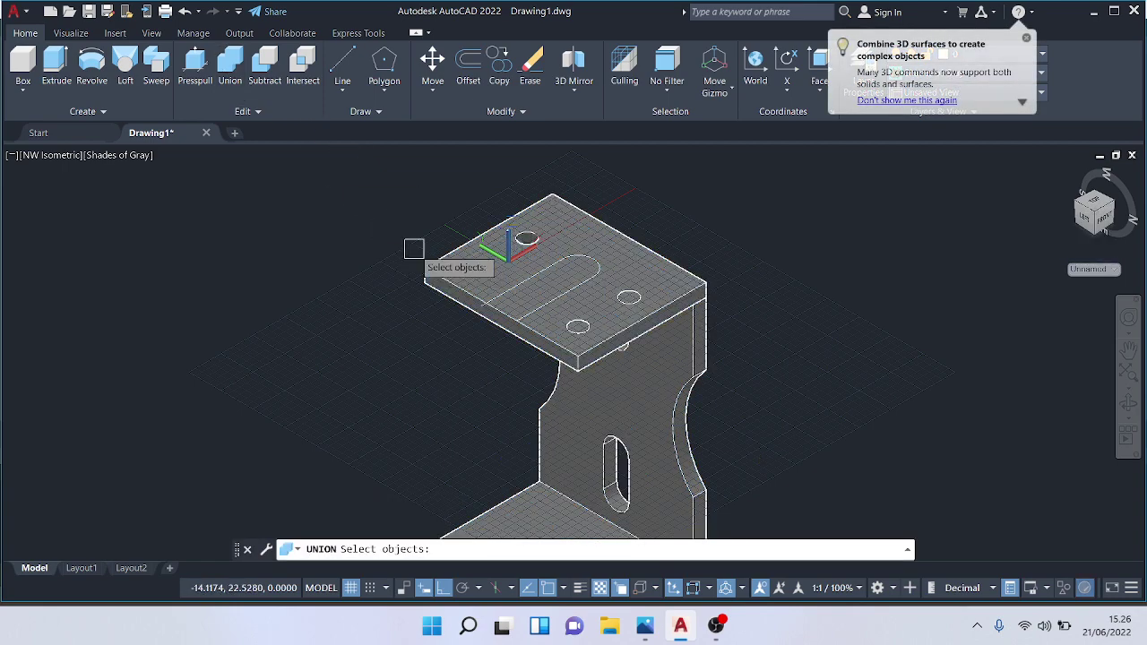
middle_drag(412, 248, 394, 277)
scroll(406, 172, down, 2)
click(327, 173)
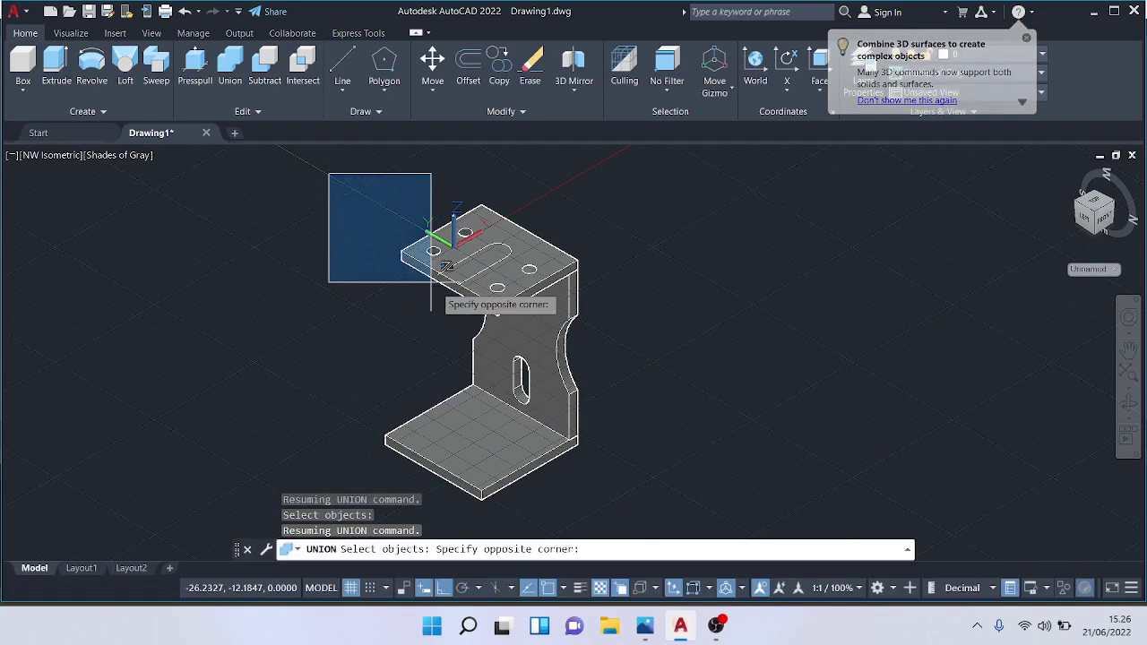
click(636, 510)
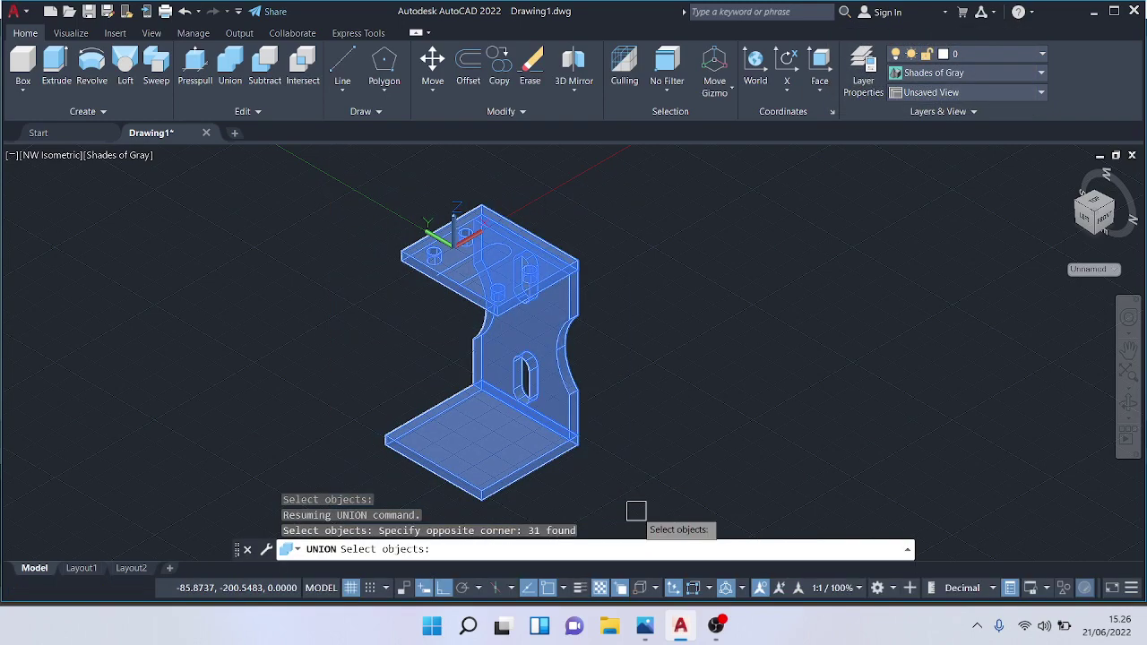
key(Return)
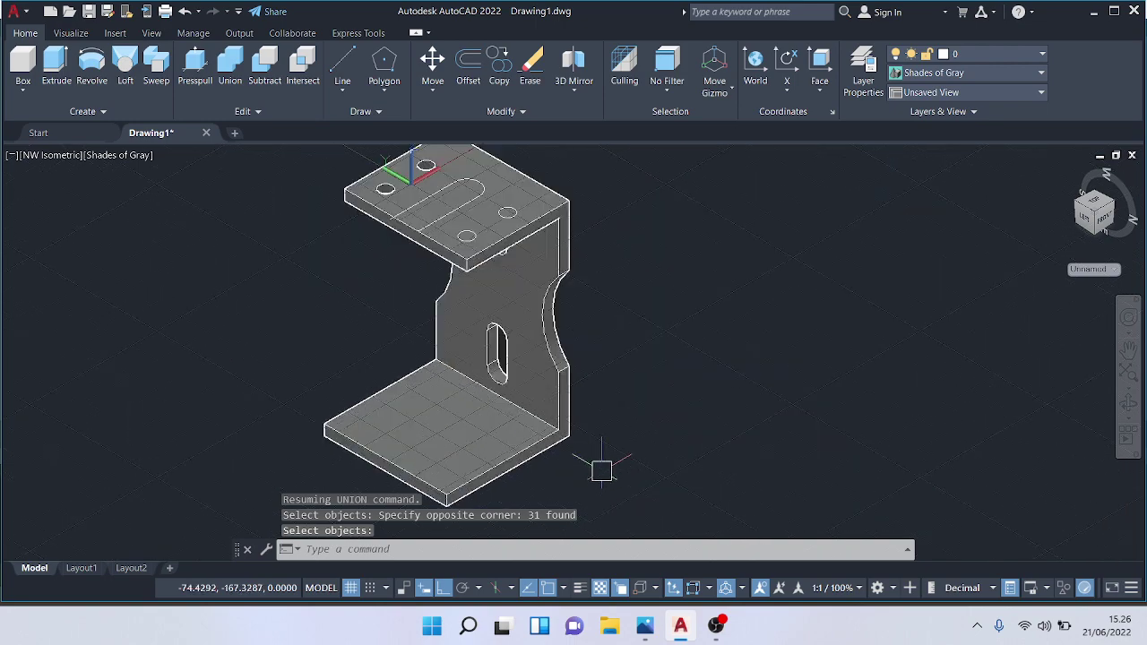
key(Return)
middle_drag(597, 302, 694, 397)
scroll(636, 466, up, 3)
click(235, 60)
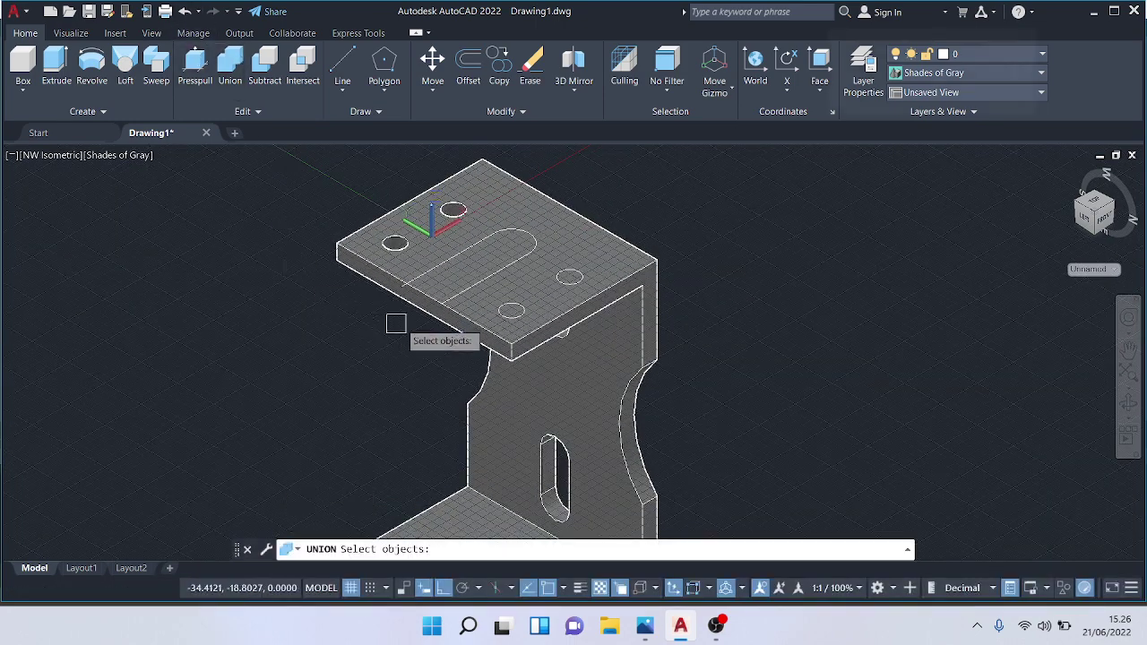
click(513, 310)
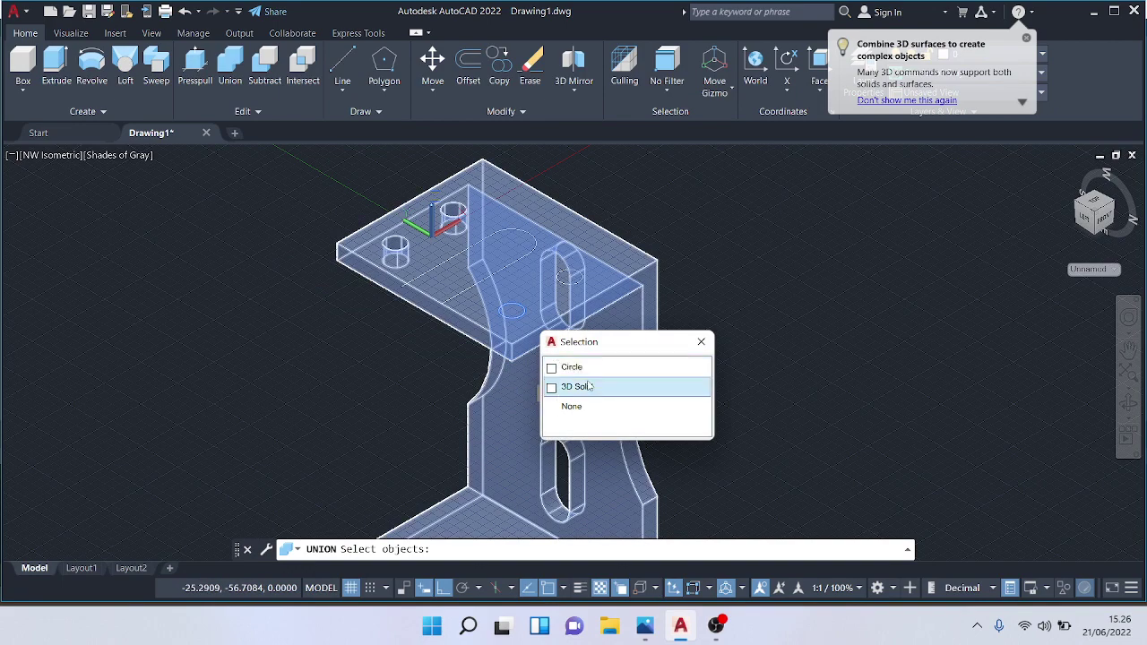
click(573, 387)
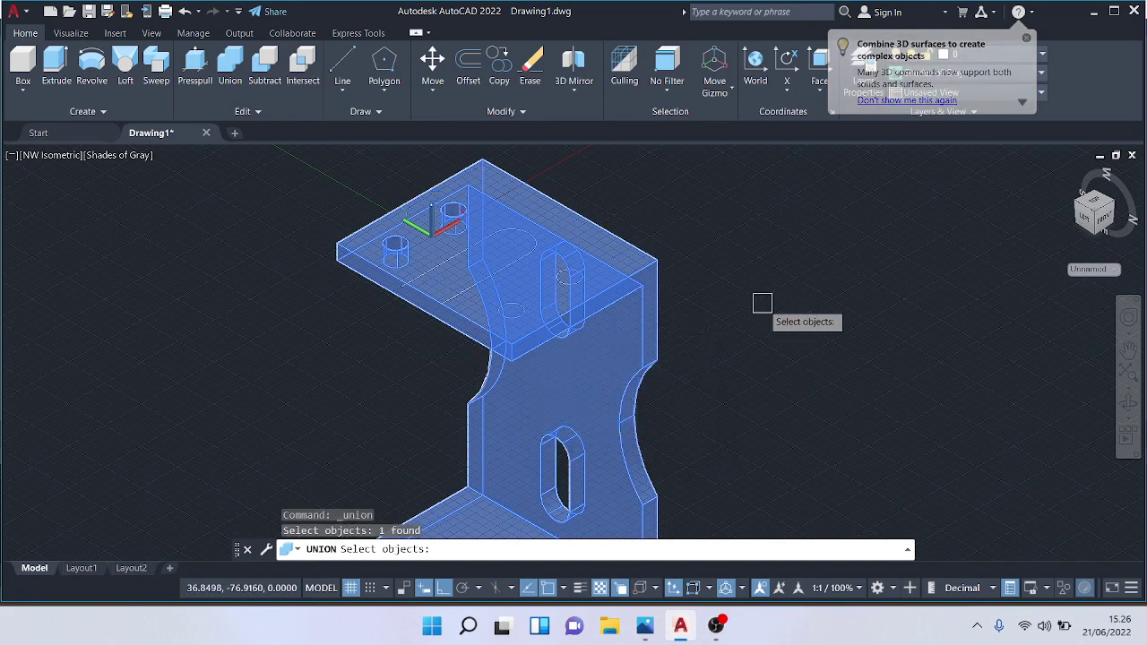
key(Escape)
scroll(773, 389, up, 5)
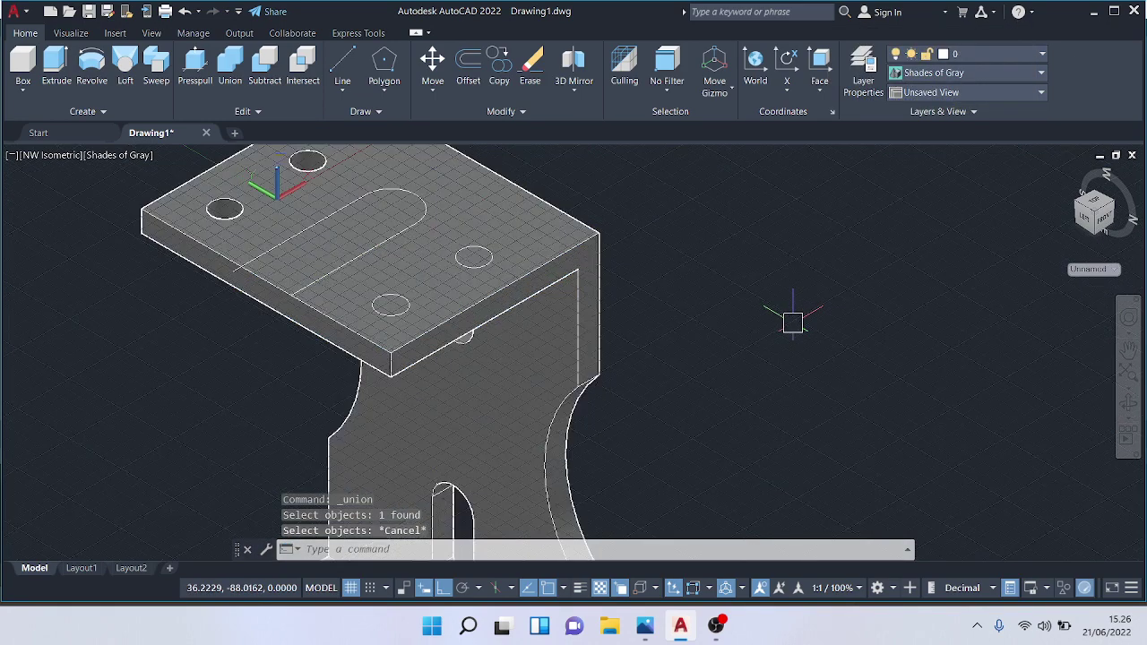
key(Escape)
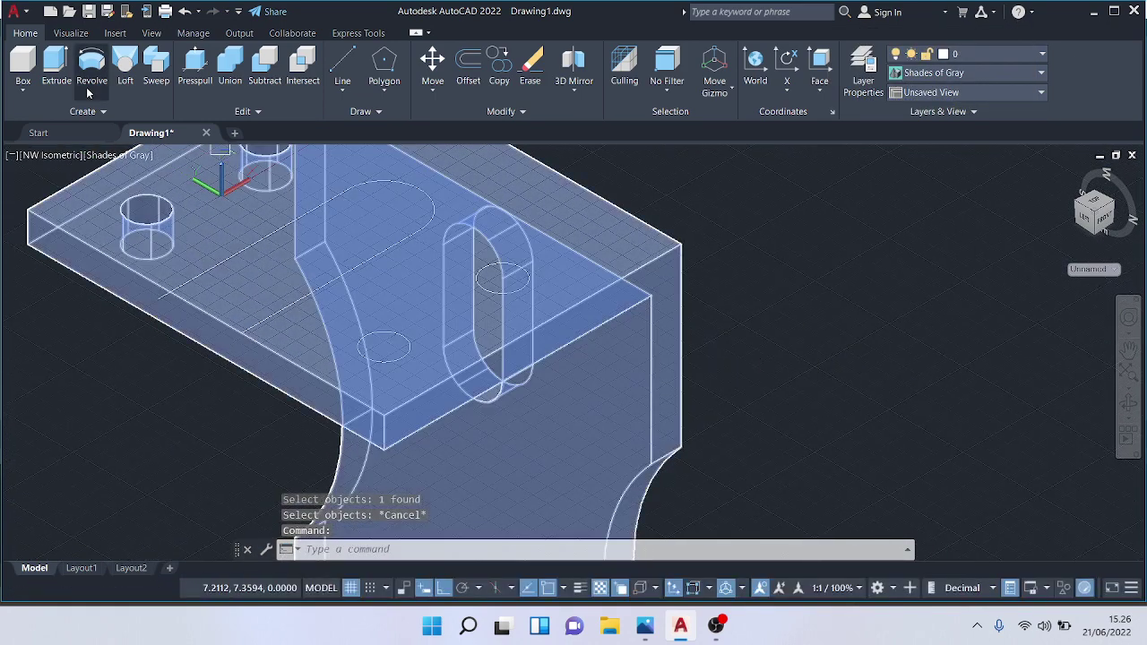
Step: Press-pull the circle nearest the top plate's front corner down through the plate, past its underside
click(195, 64)
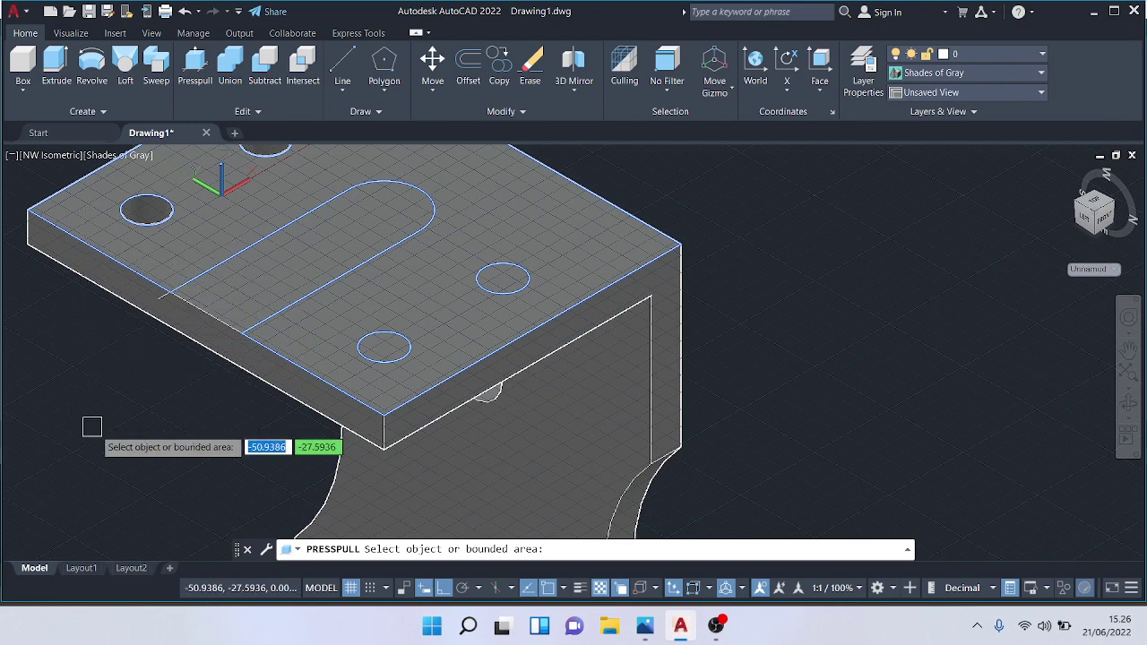
click(378, 356)
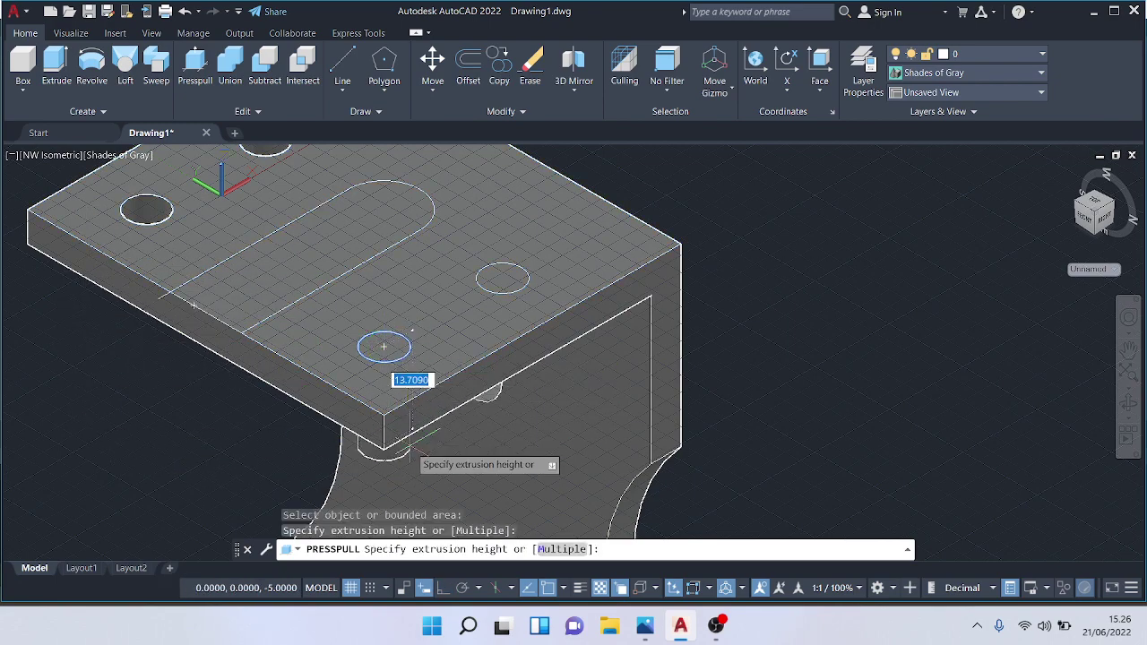
click(408, 481)
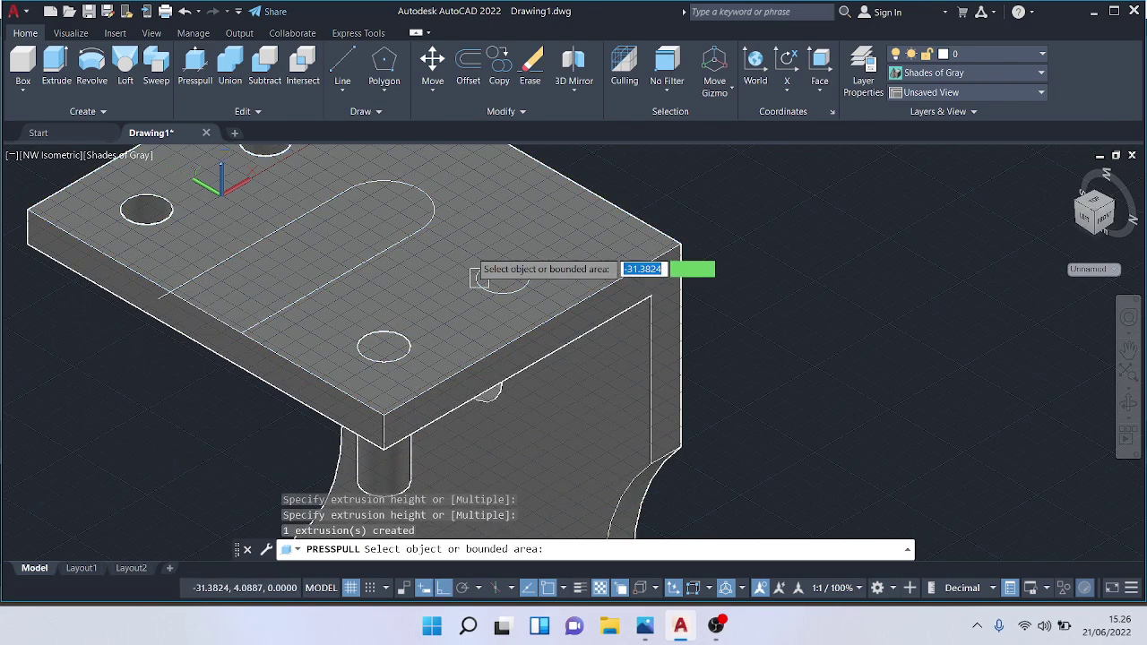
click(229, 70)
click(486, 303)
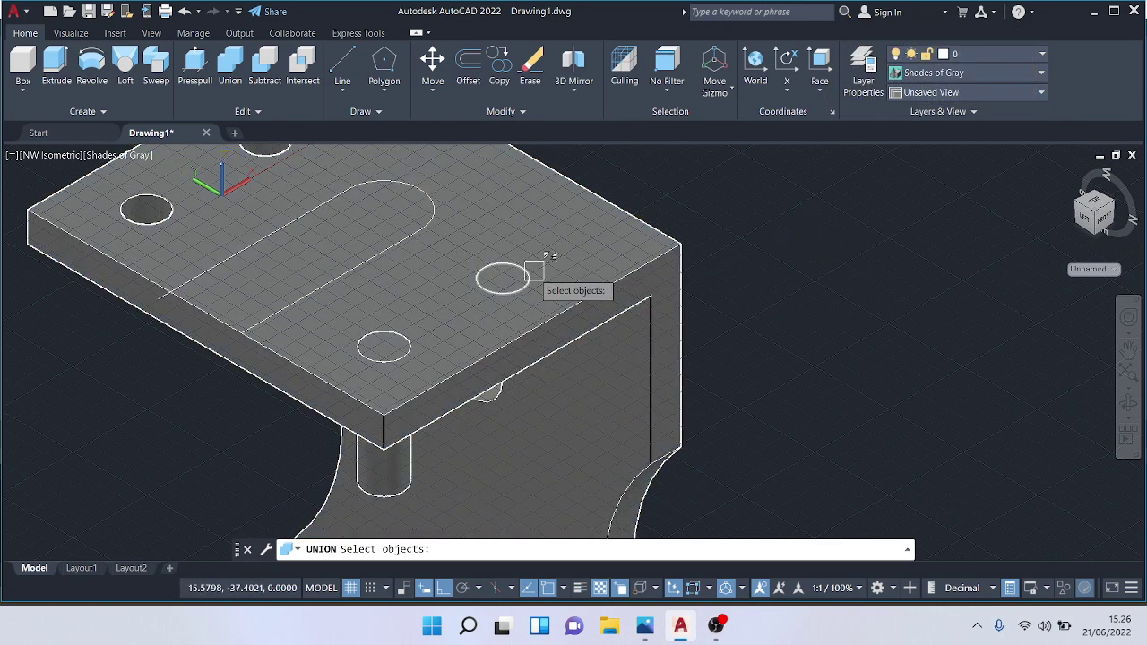
click(536, 273)
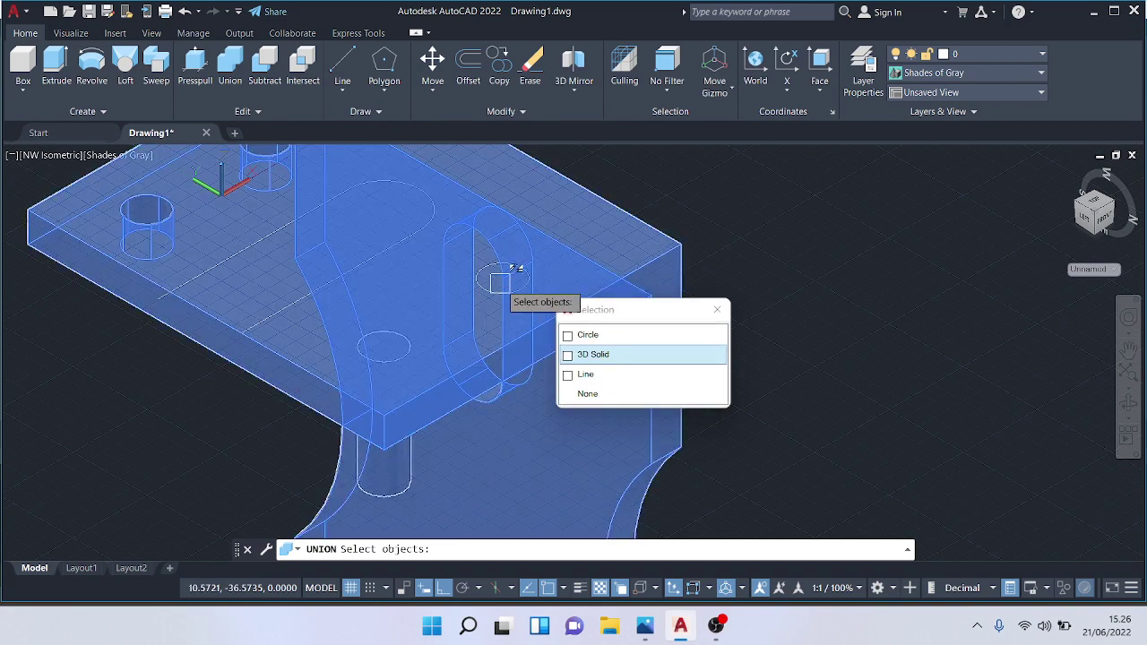
key(Escape)
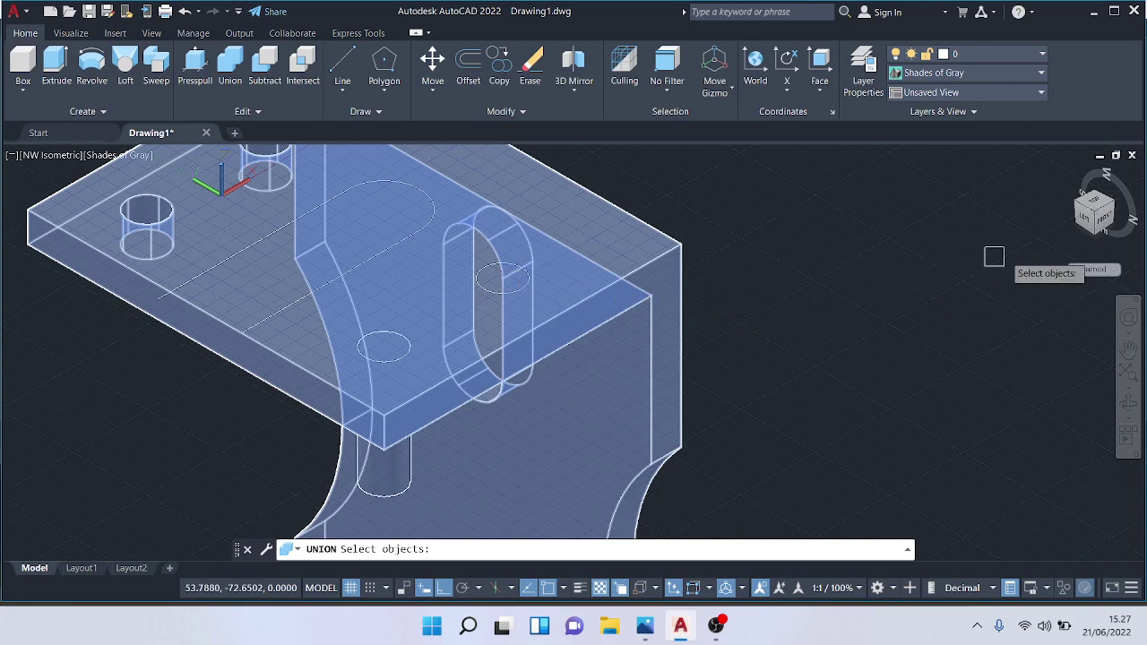
click(1089, 213)
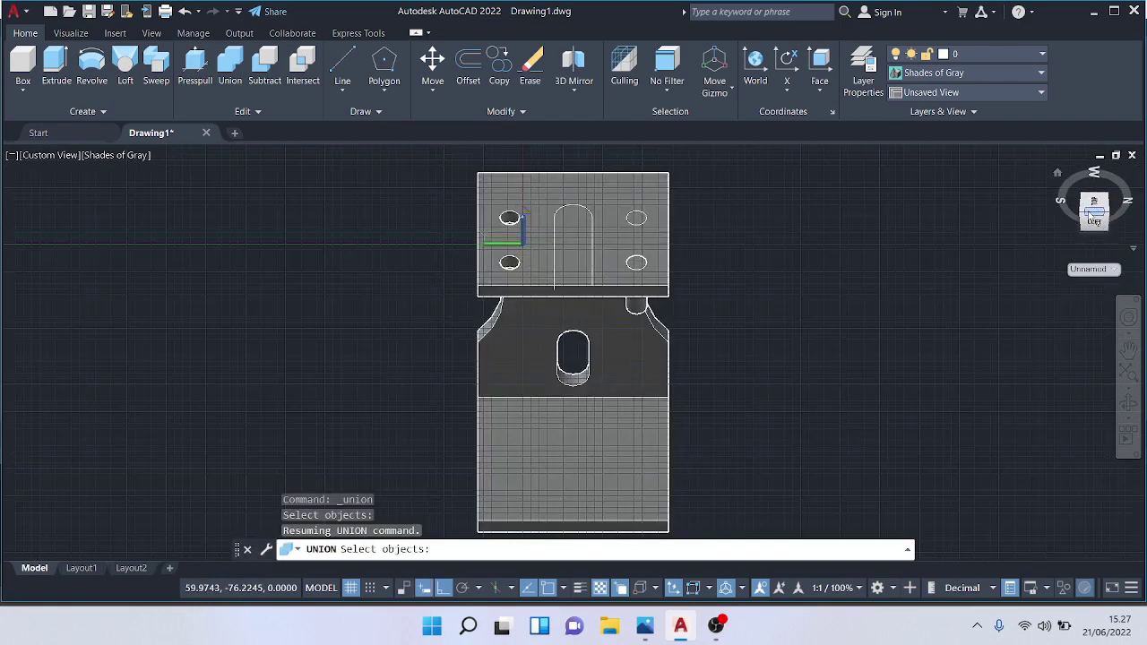
key(Escape)
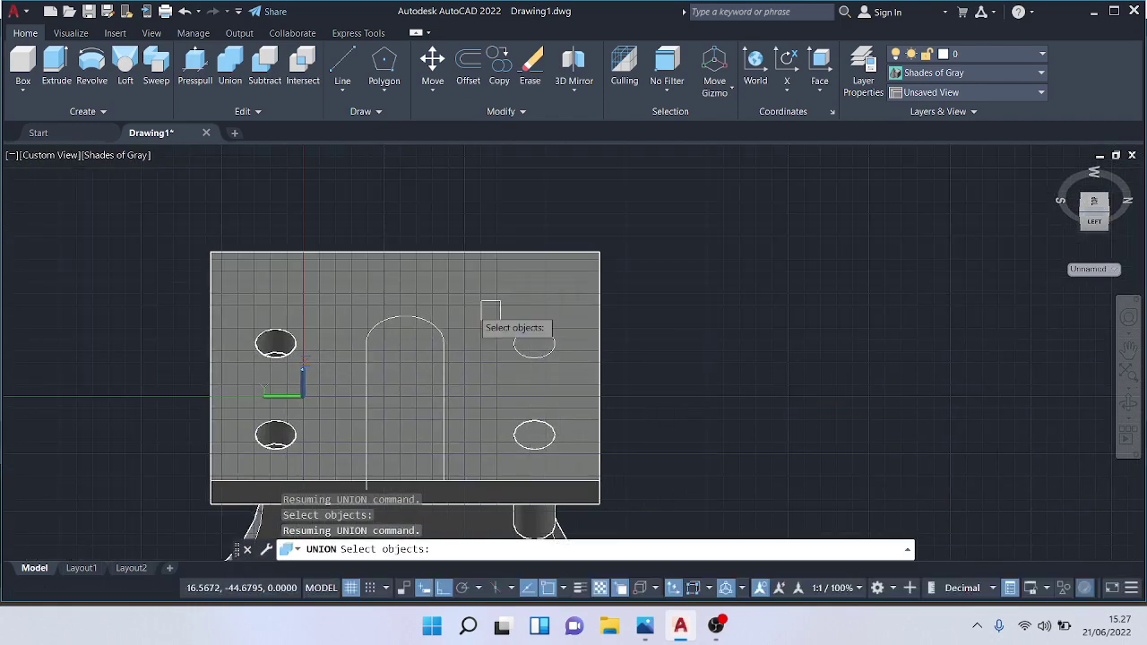
Step: Press-pull the remaining uncut circle beside the slot, nearer the vertical plate, down through the top plate
click(194, 67)
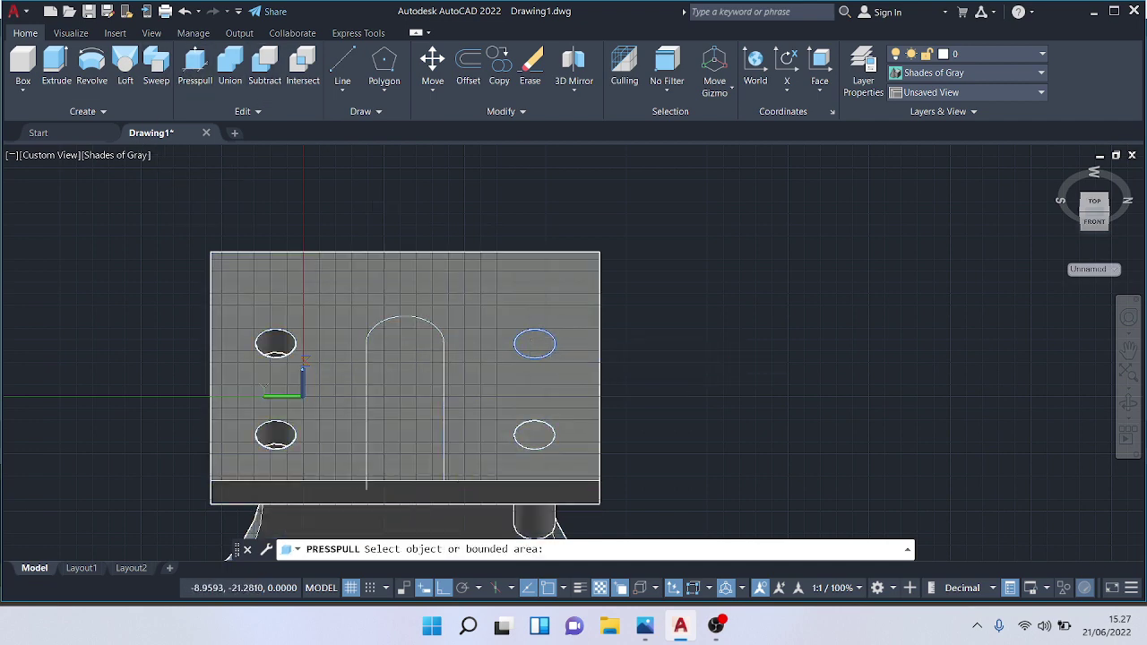
click(534, 344)
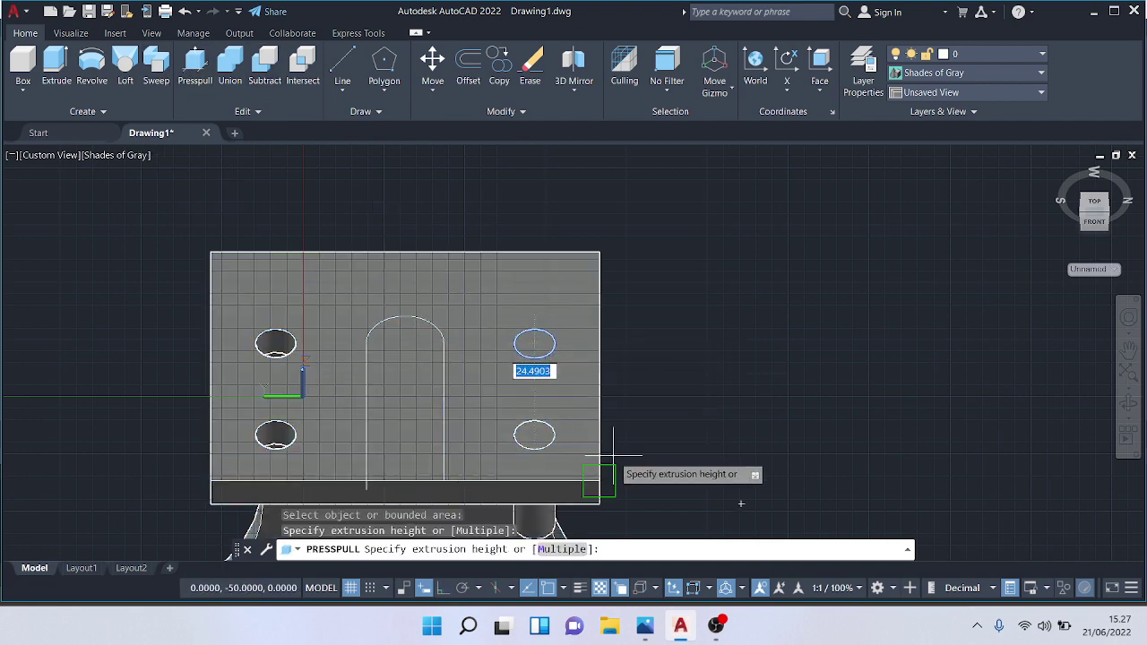
click(612, 457)
middle_drag(717, 460, 580, 281)
key(Return)
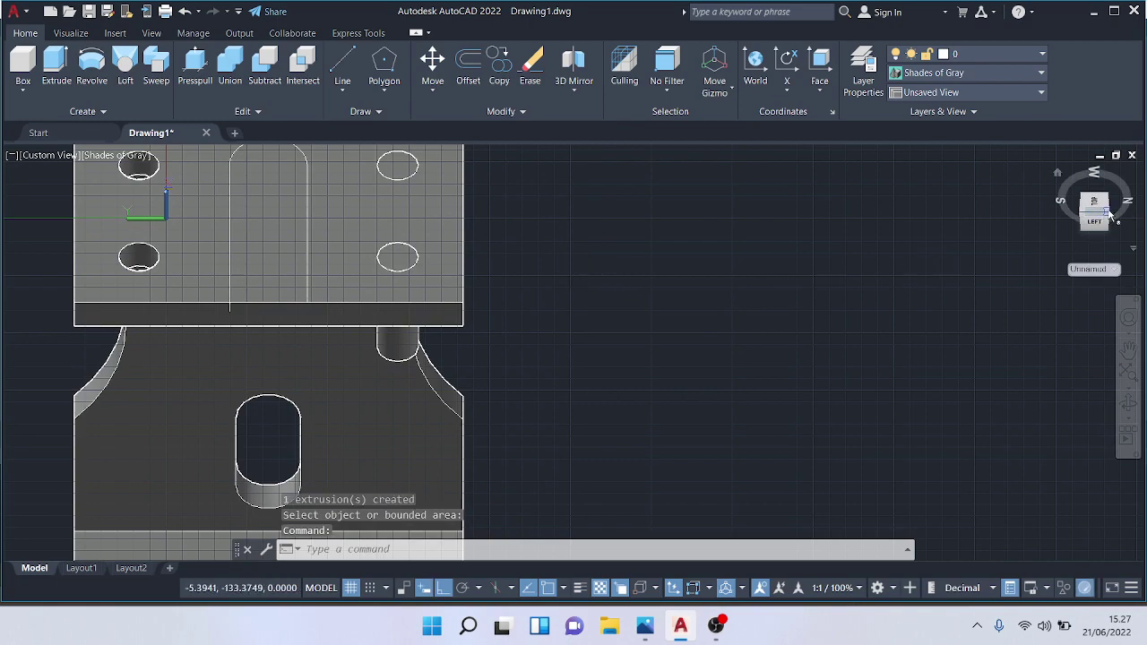
click(1106, 218)
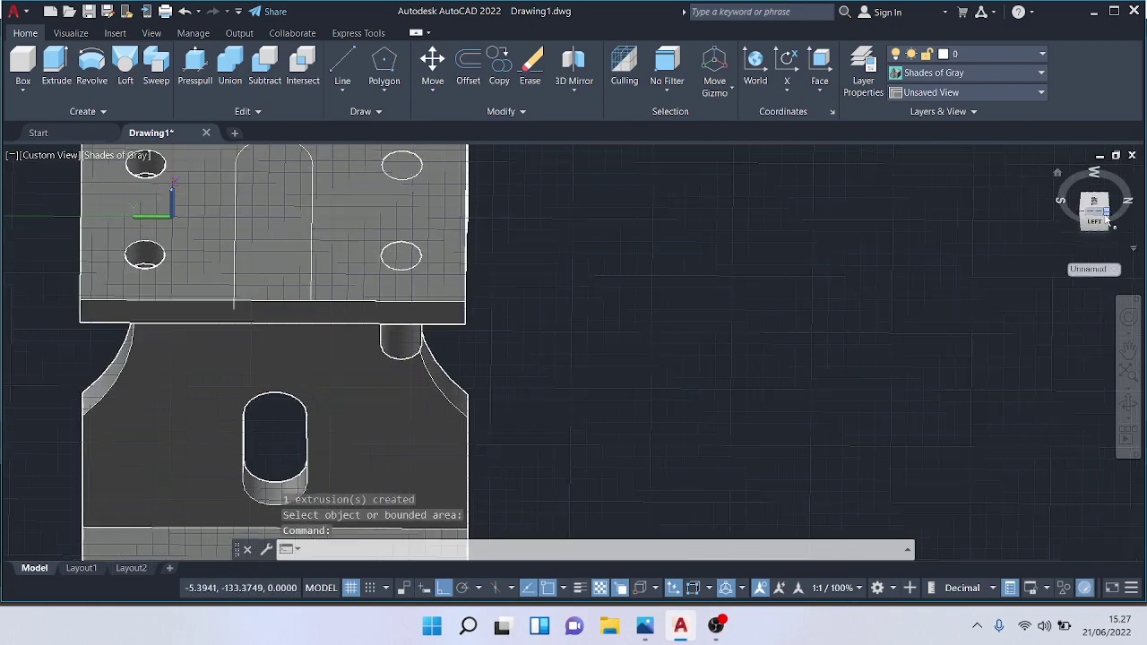
scroll(882, 304, up, 4)
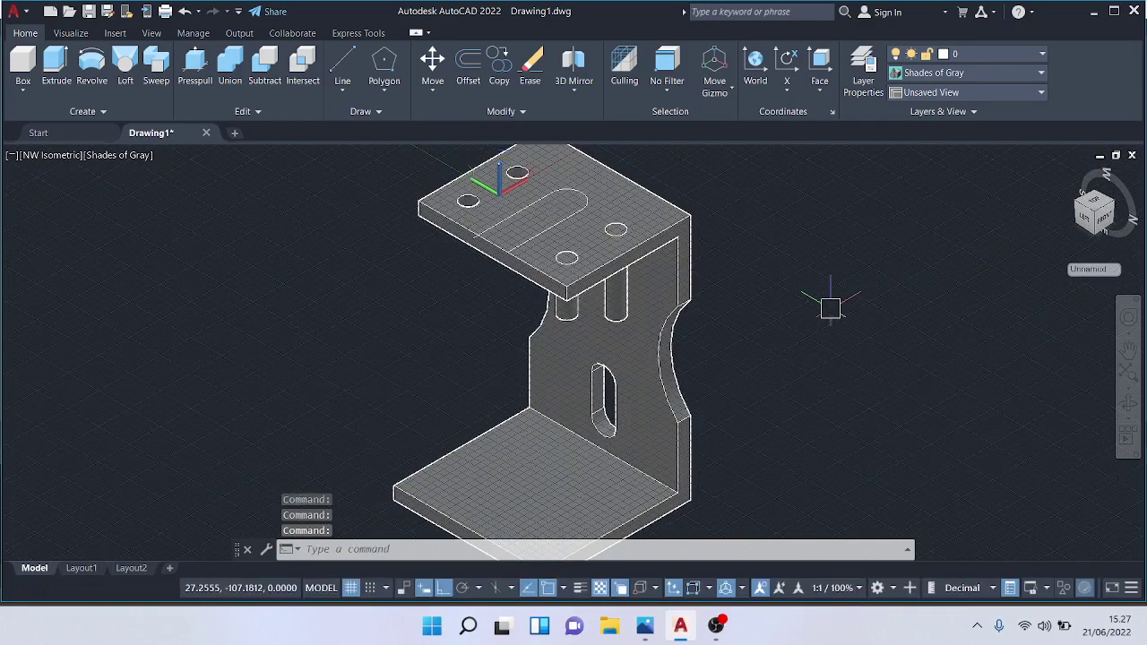
Step: Subtract the cylinder nearest the top plate's front corner from the bracket body
click(265, 78)
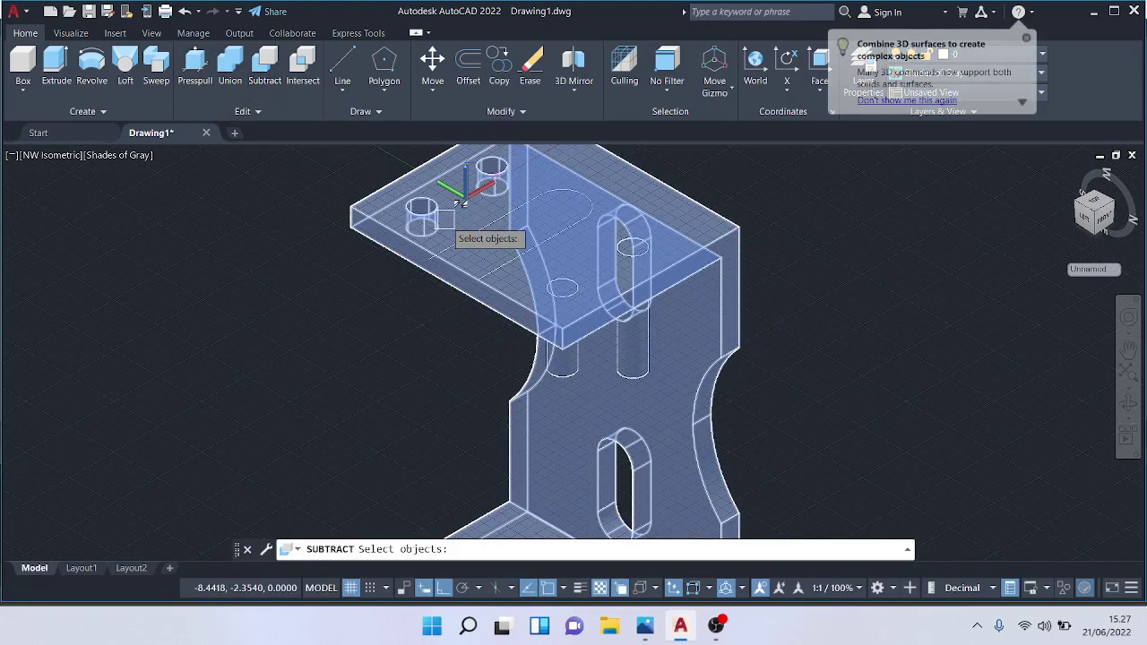
click(445, 219)
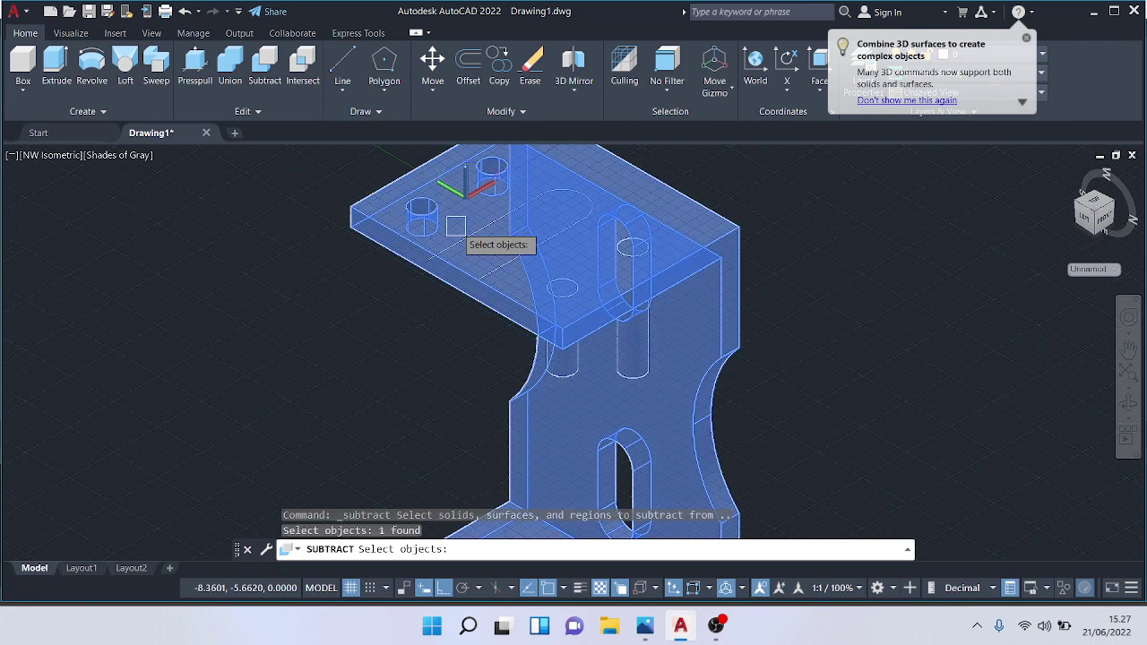
key(Return)
click(566, 275)
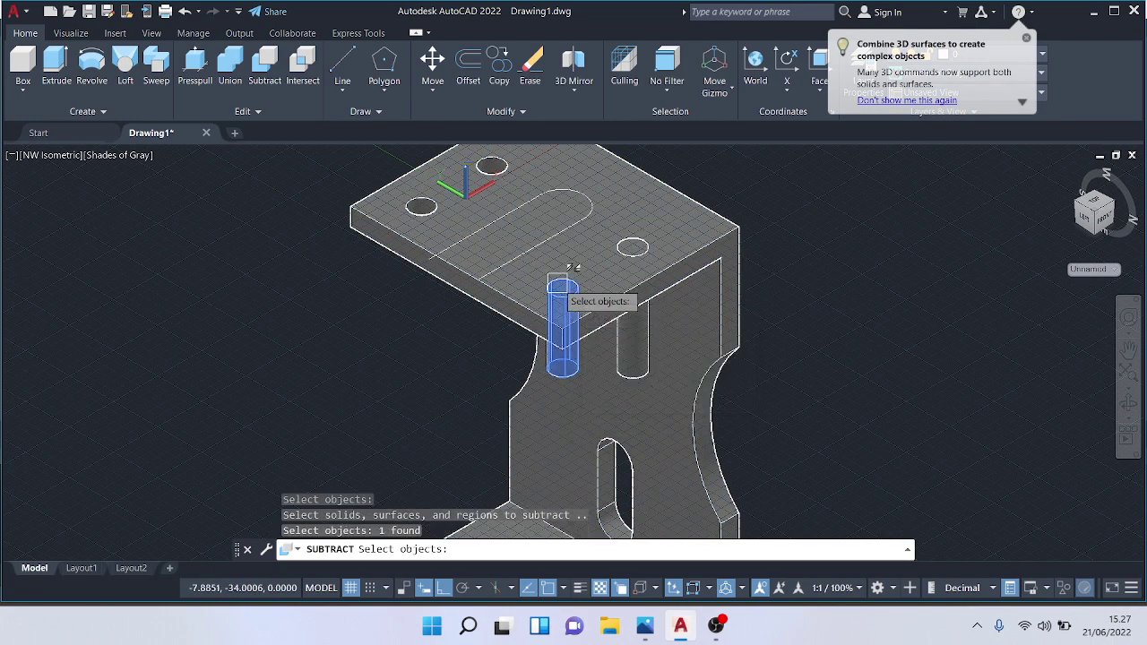
key(Return)
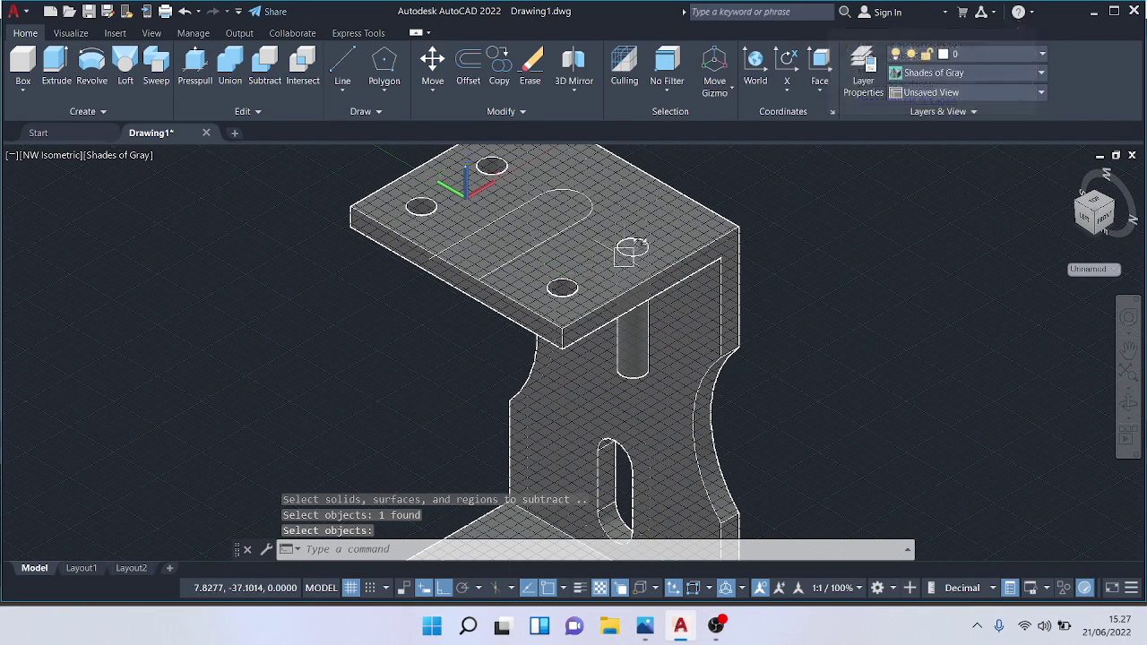
Step: Subtract the remaining cylinder, nearer the vertical plate, from the bracket body
click(264, 60)
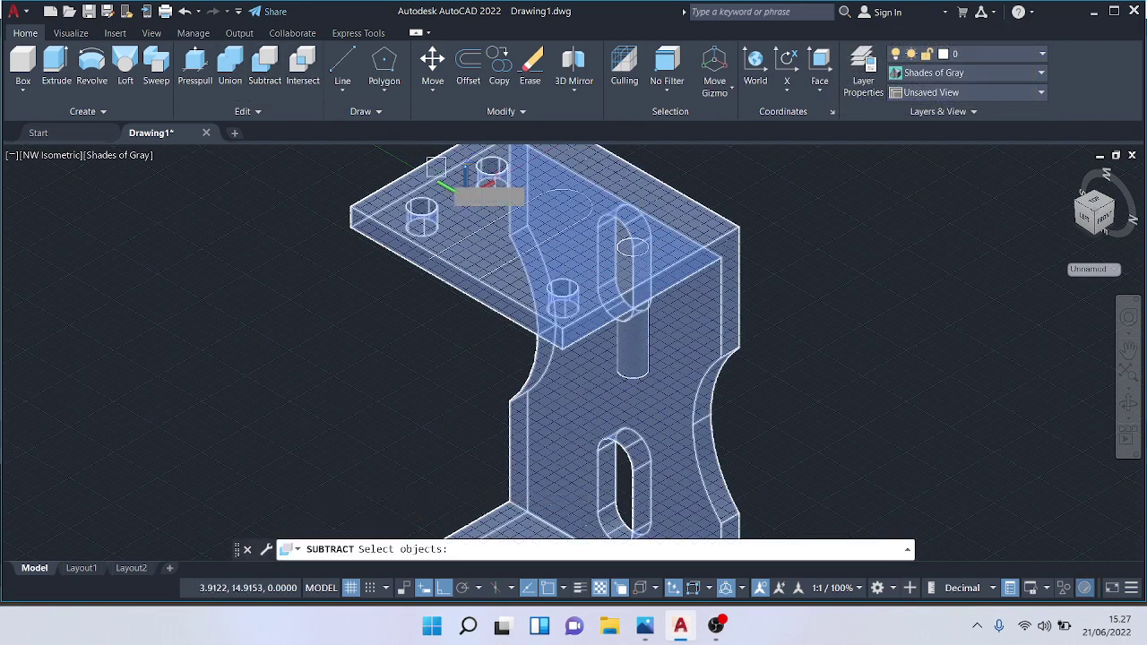
click(471, 224)
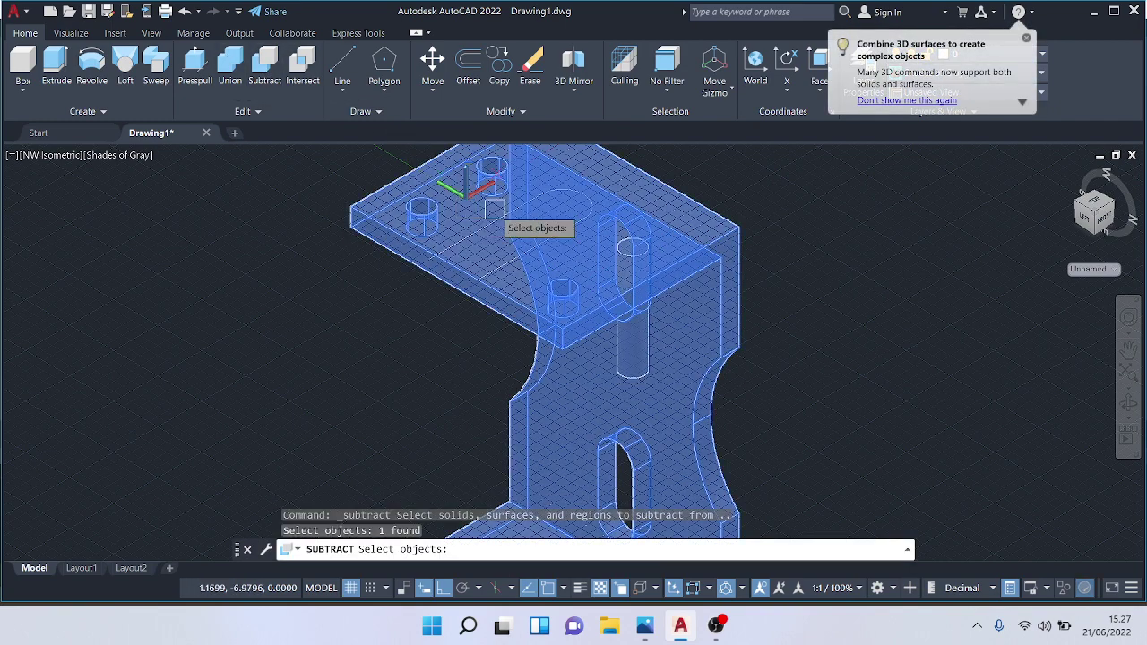
key(Return)
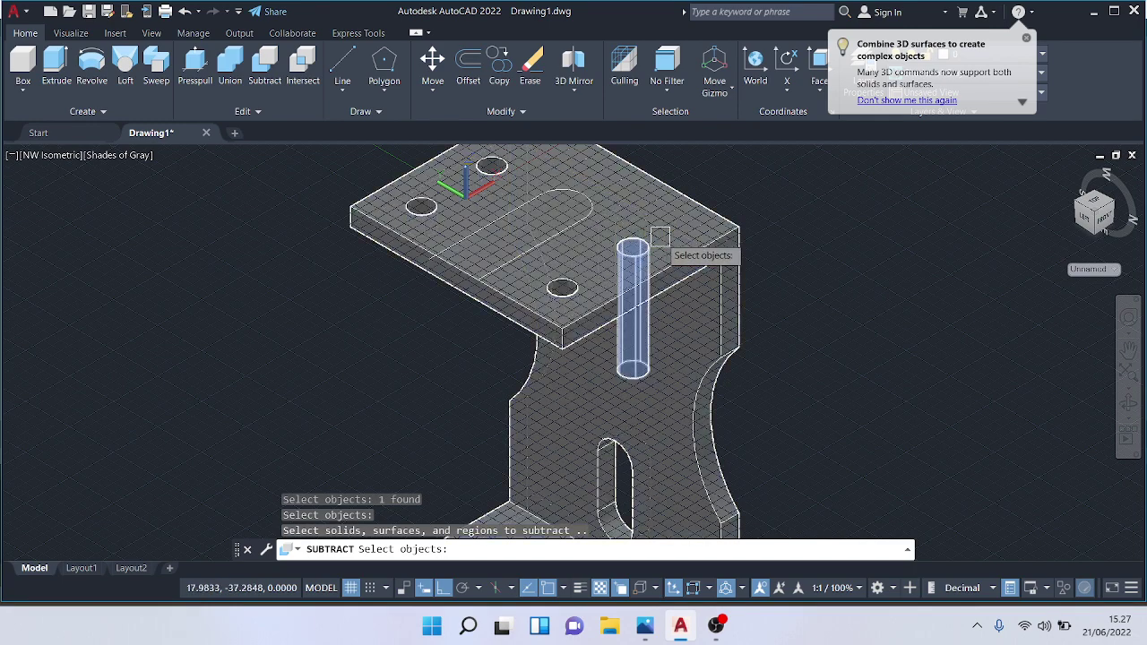
scroll(831, 283, up, 3)
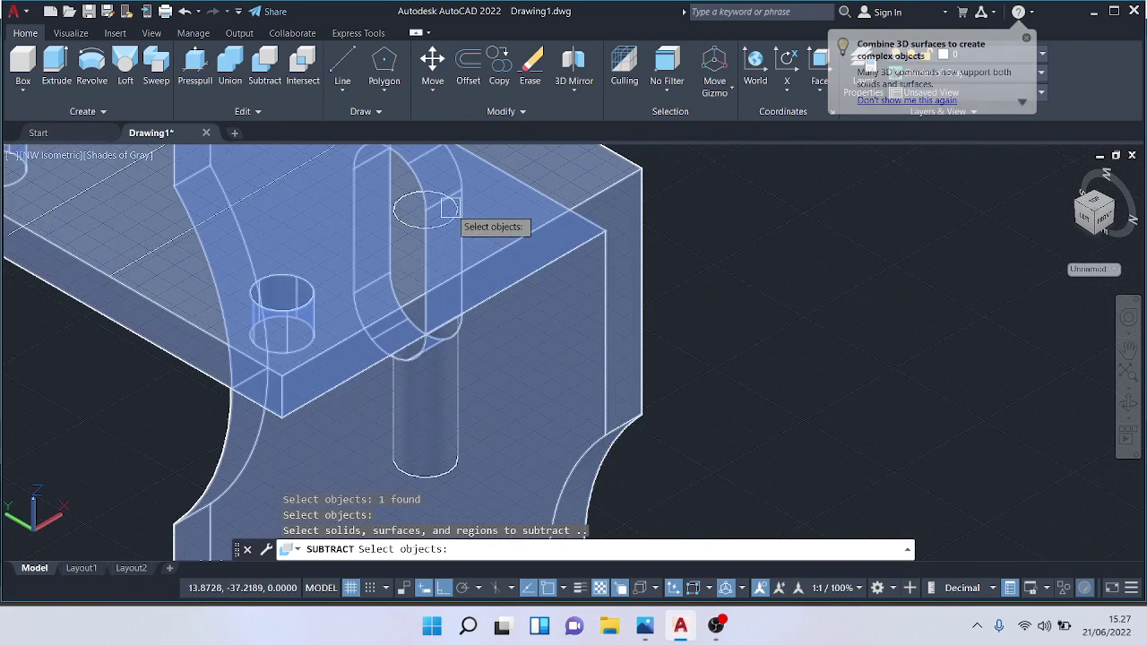
click(421, 209)
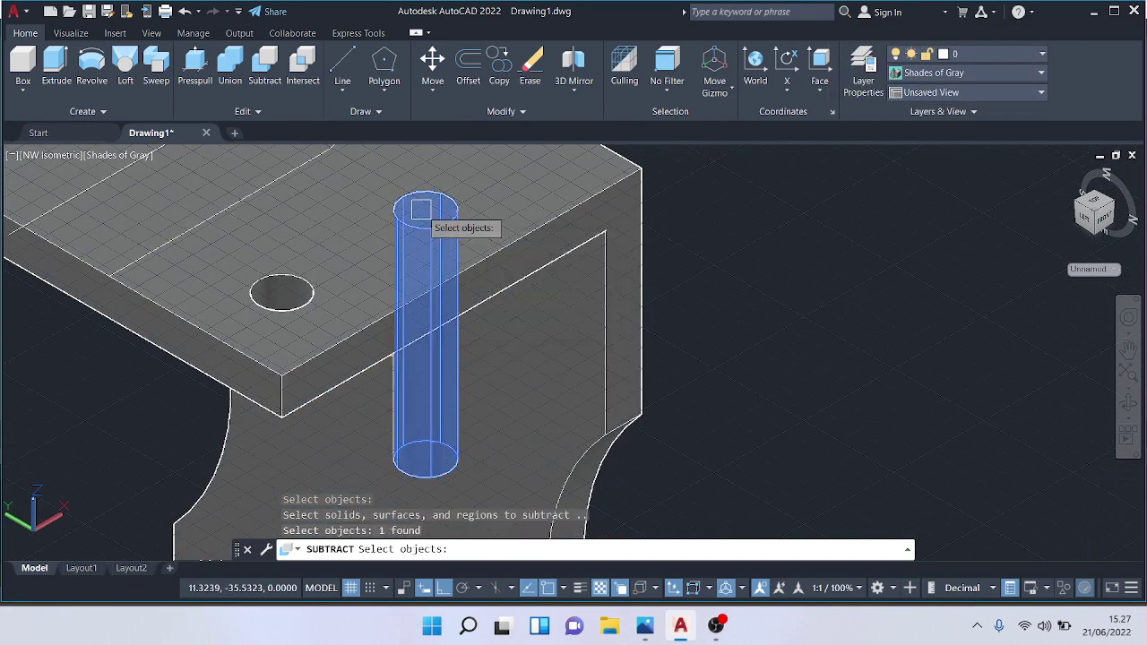
key(Return)
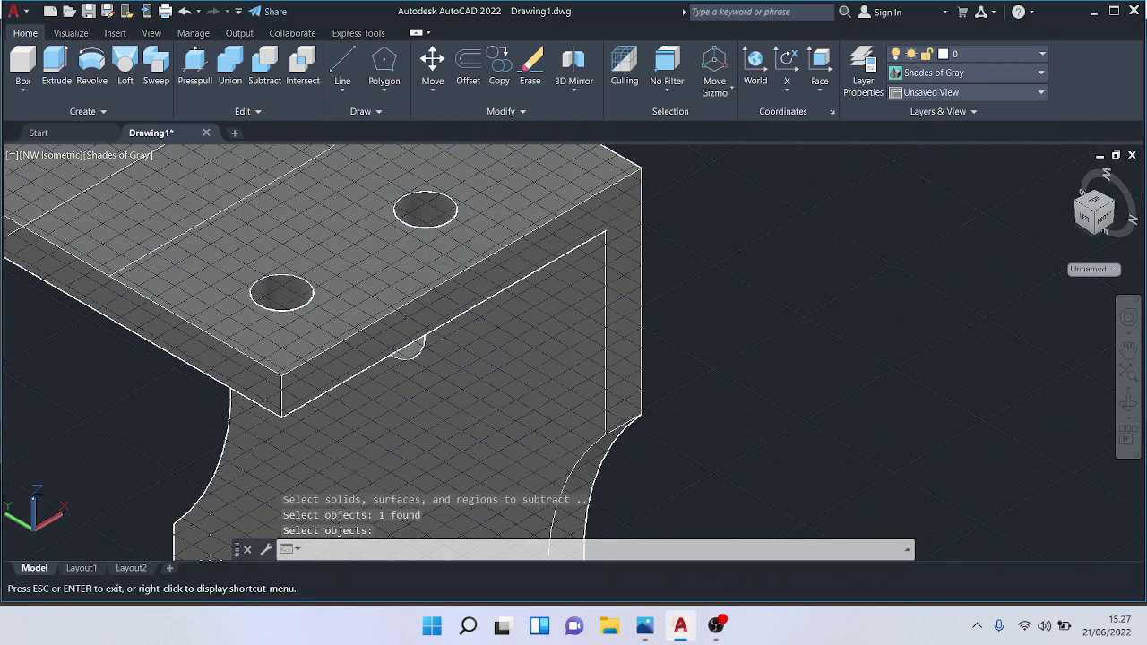
key(Return)
middle_drag(851, 219, 1024, 524)
middle_drag(969, 443, 977, 273)
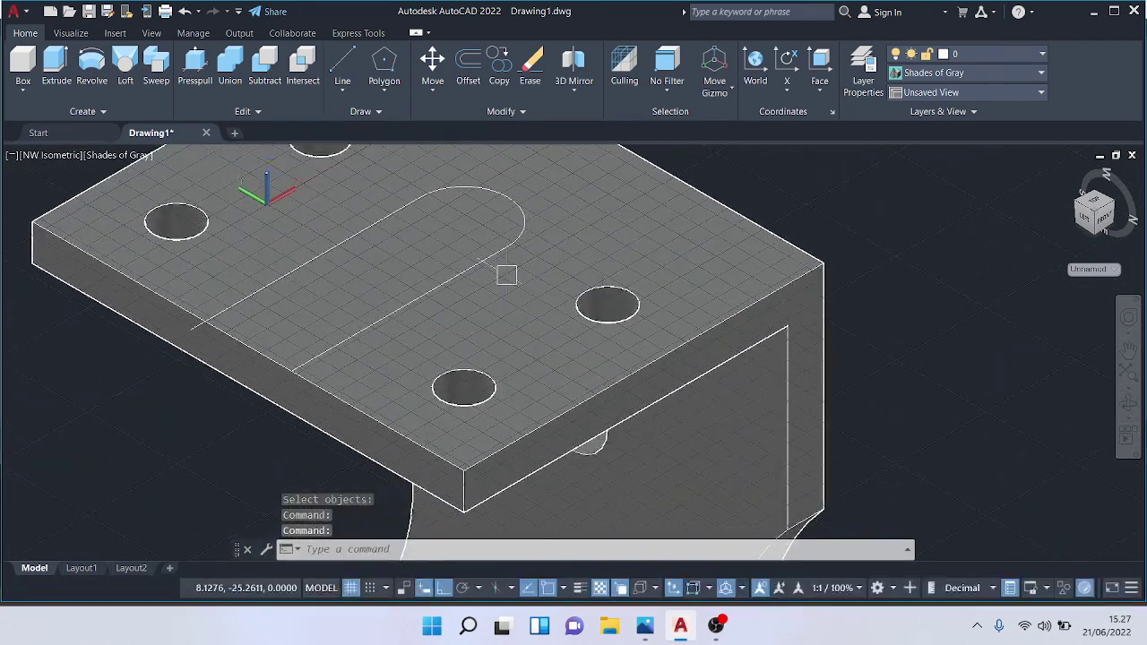
key(ctrl+a)
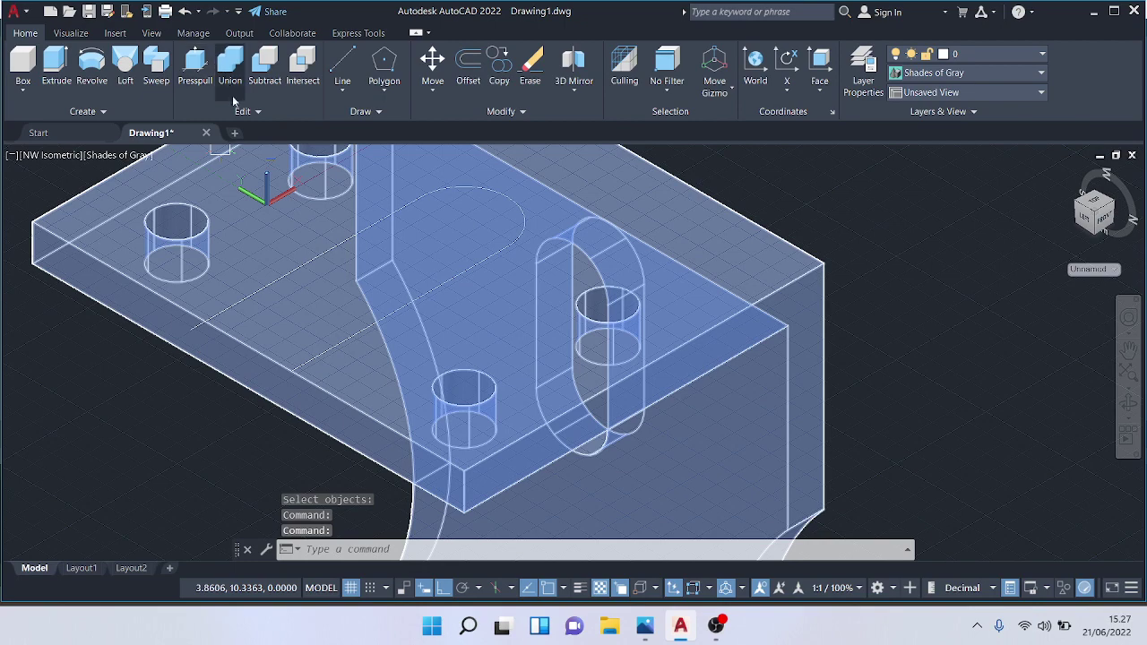
scroll(63, 391, down, 4)
key(Escape)
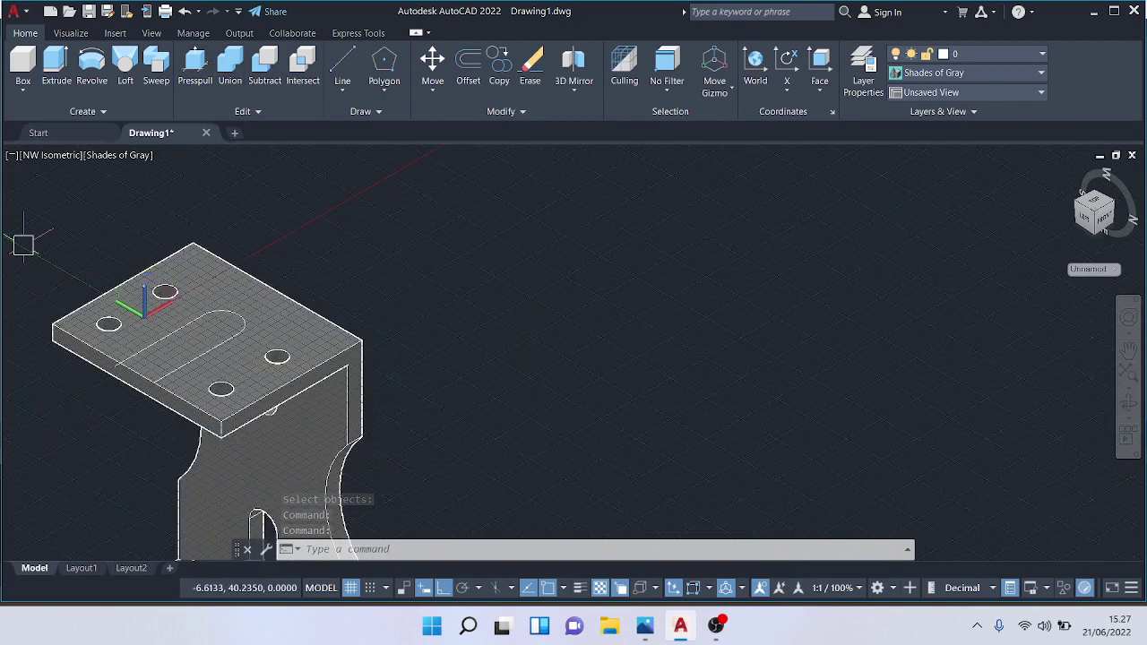
middle_drag(23, 243, 143, 191)
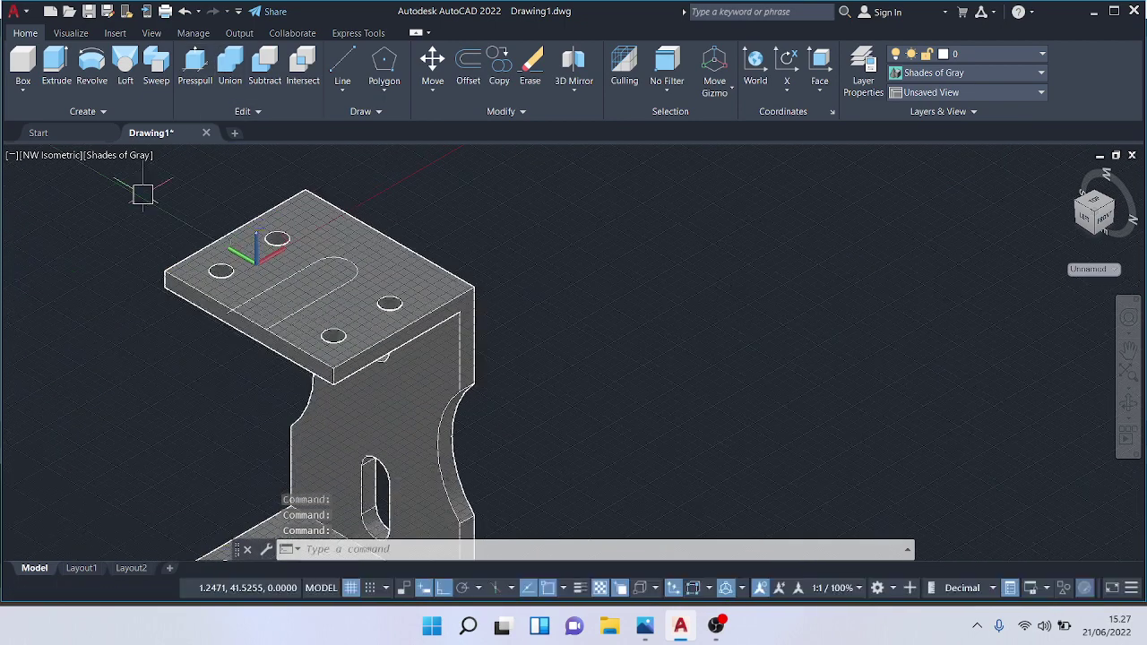
click(195, 67)
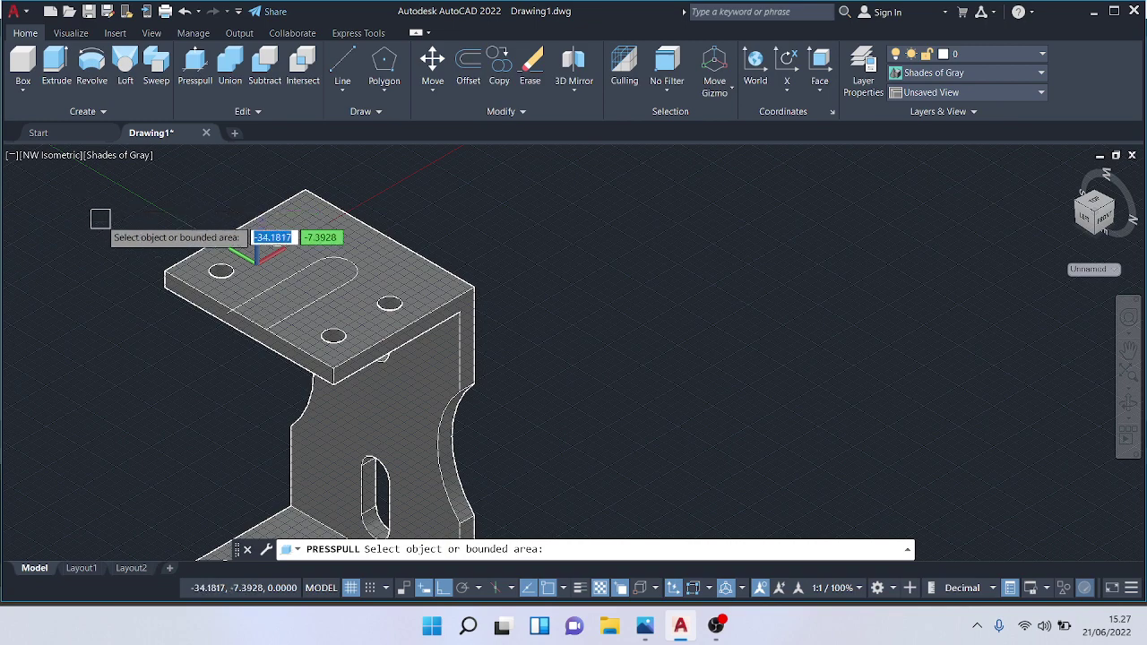
scroll(101, 219, down, 3)
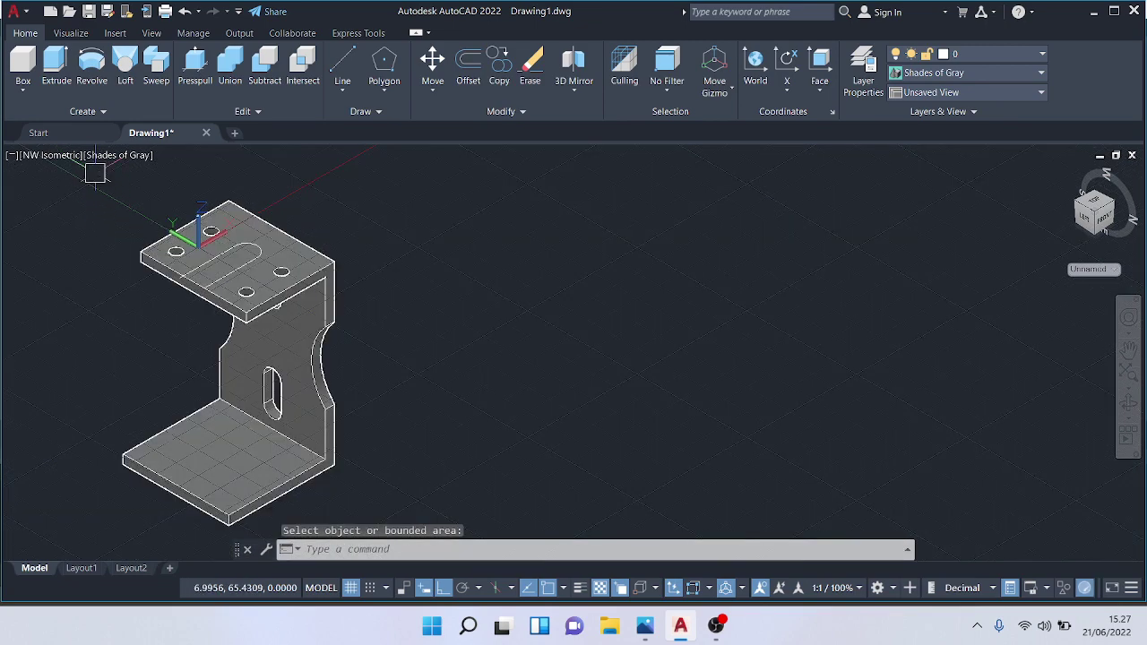
Step: Try to unite all objects in the drawing into one body with the Union command
click(95, 174)
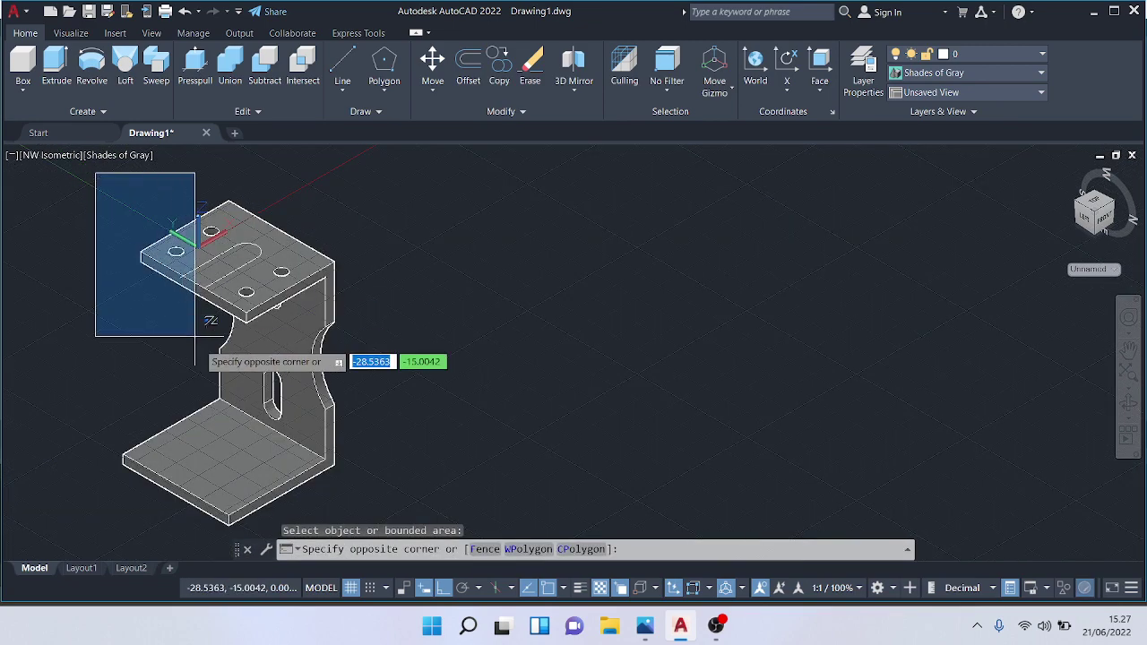
click(369, 521)
key(Escape)
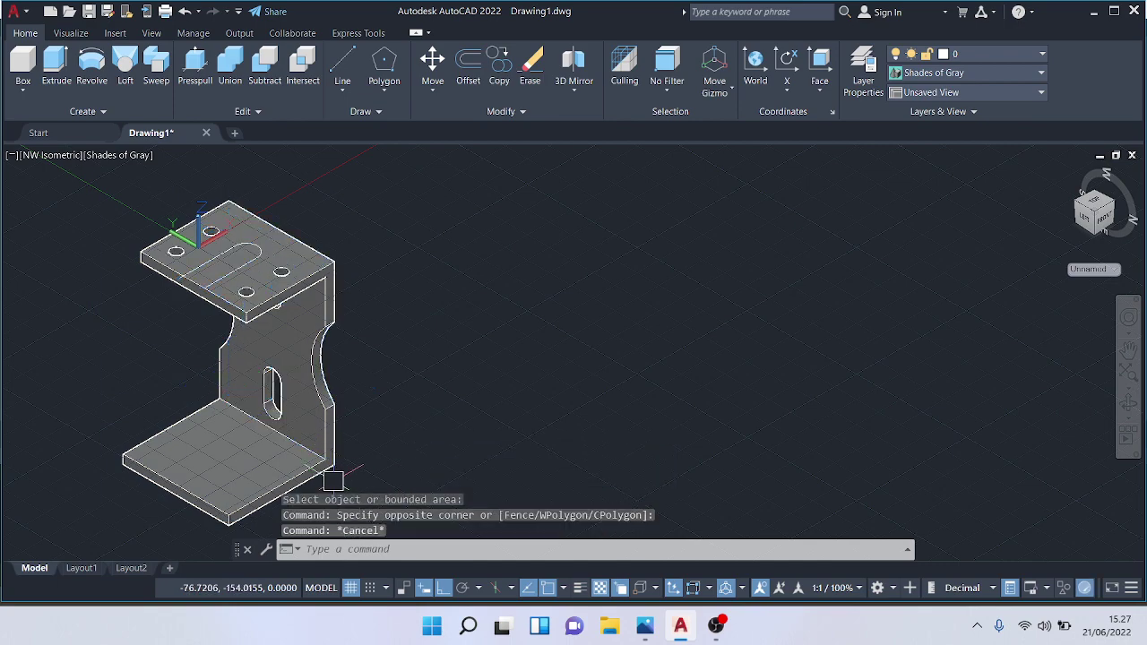
click(51, 186)
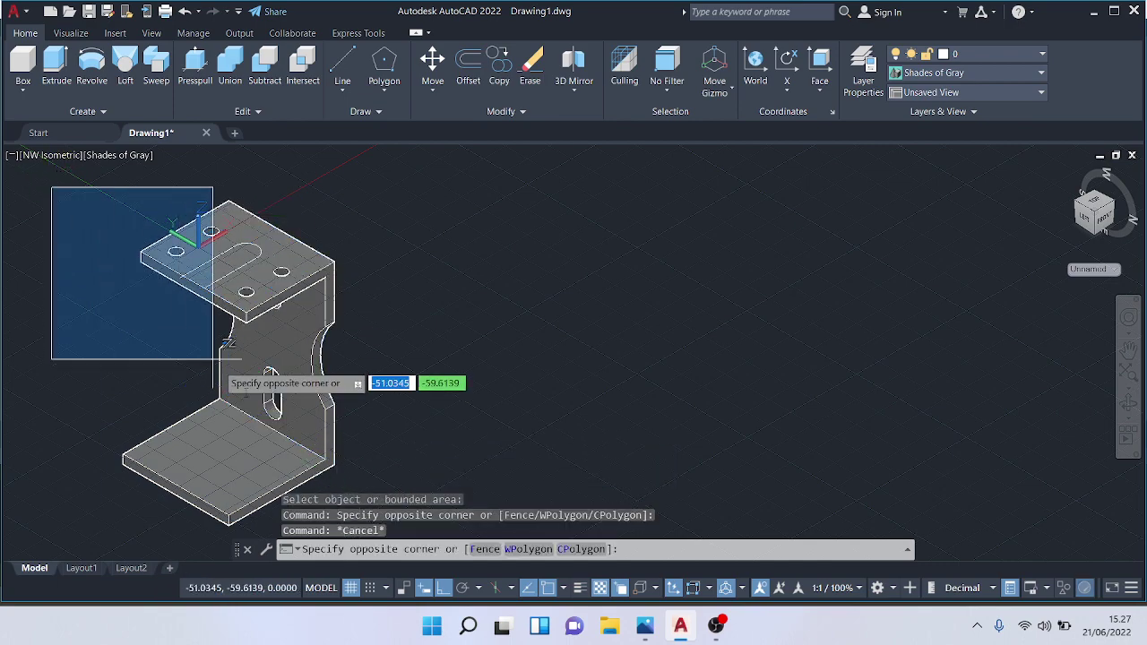
click(386, 524)
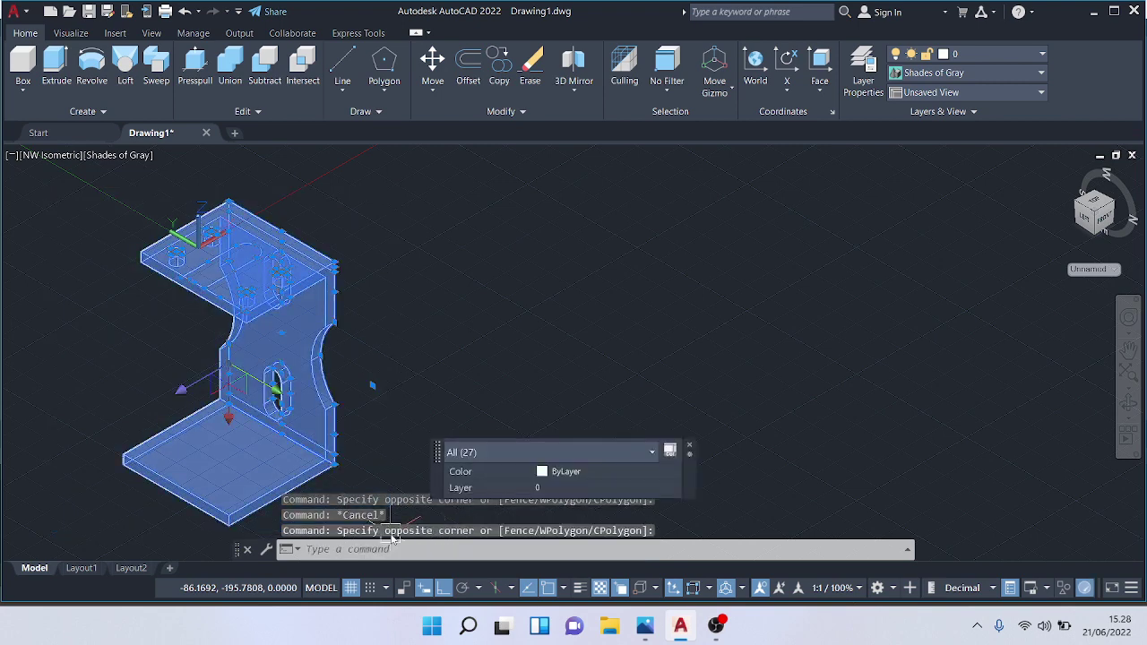
click(224, 65)
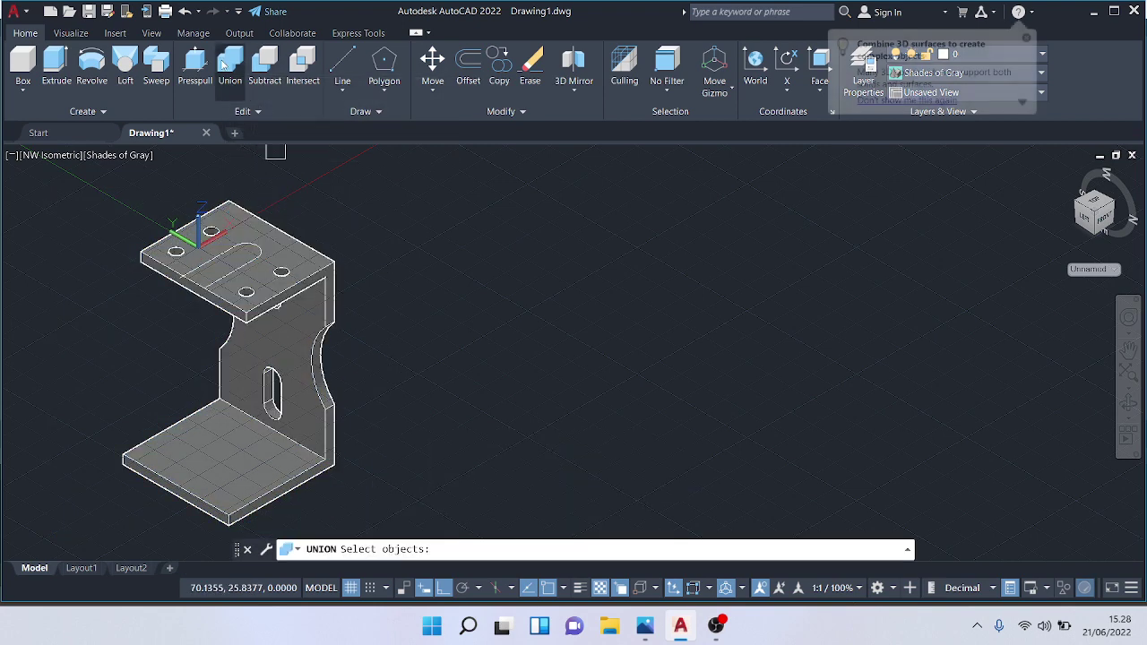
click(68, 187)
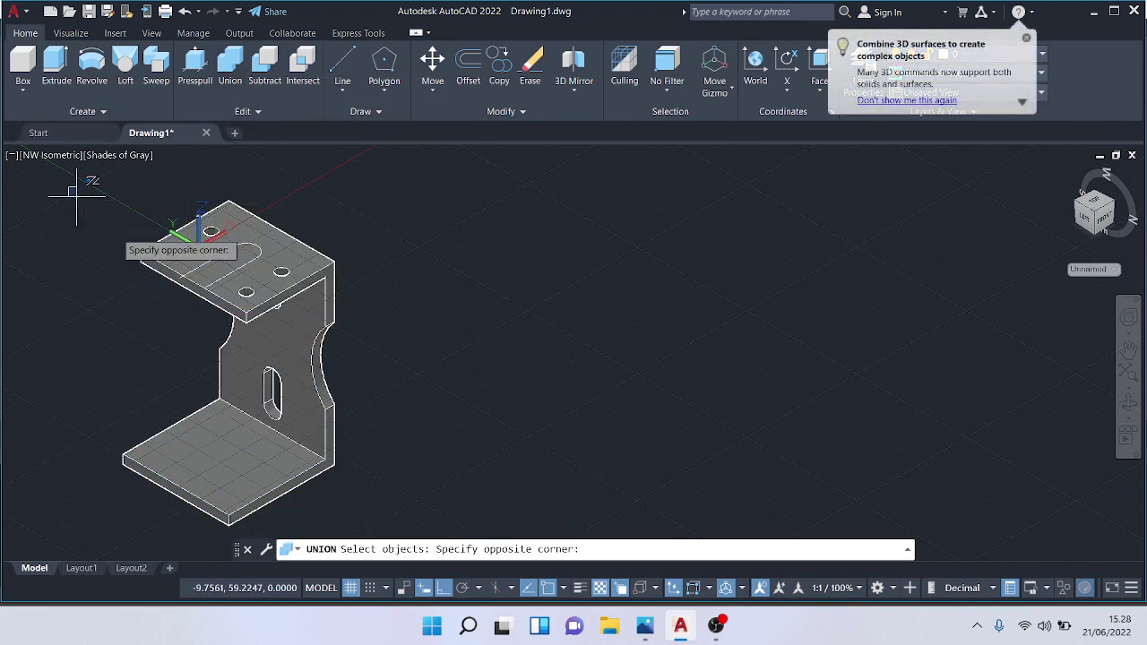
click(418, 532)
key(Return)
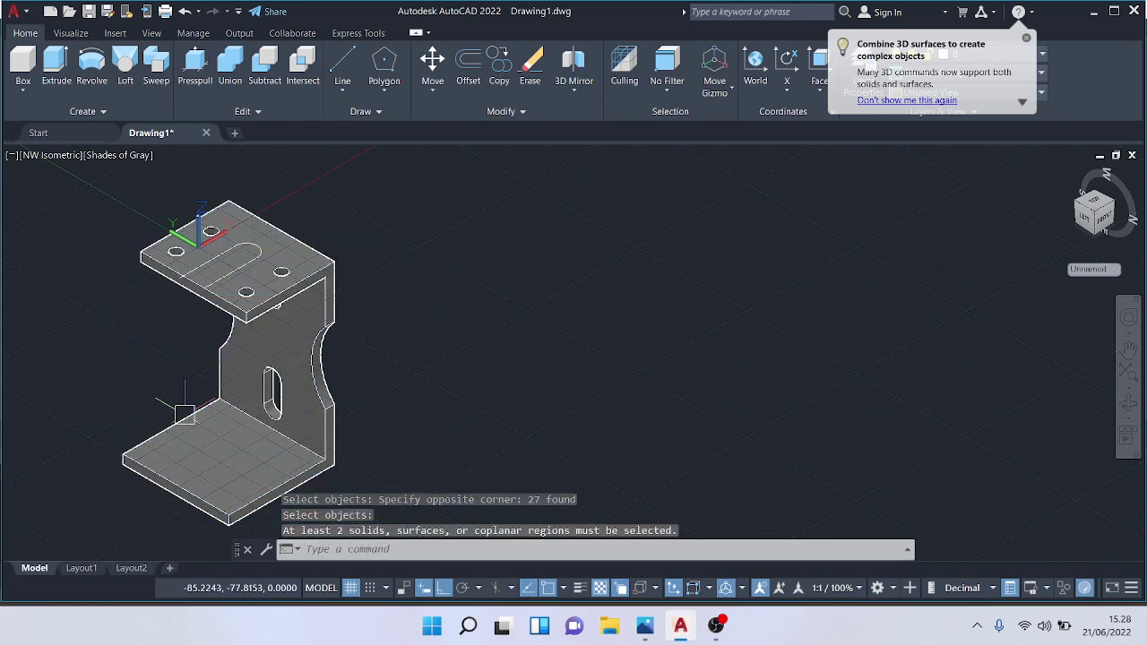
Step: Press-pull the open-ended slot area down through the top plate, past its underside, to cut the slot
scroll(183, 414, up, 4)
key(ctrl+a)
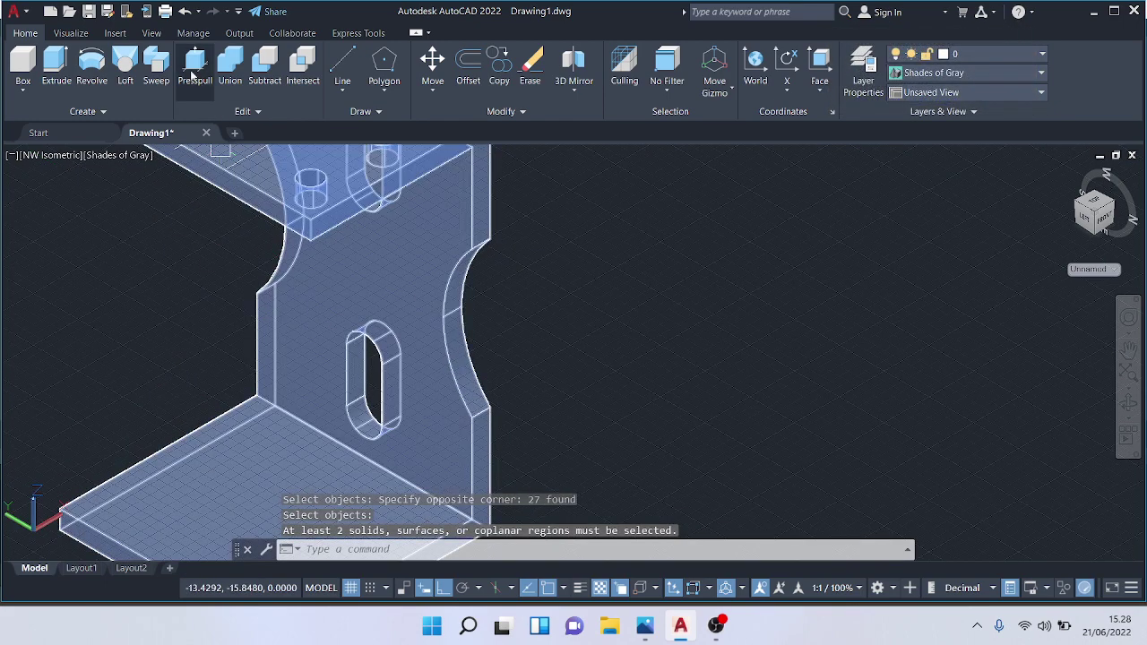
click(195, 64)
scroll(94, 376, down, 1)
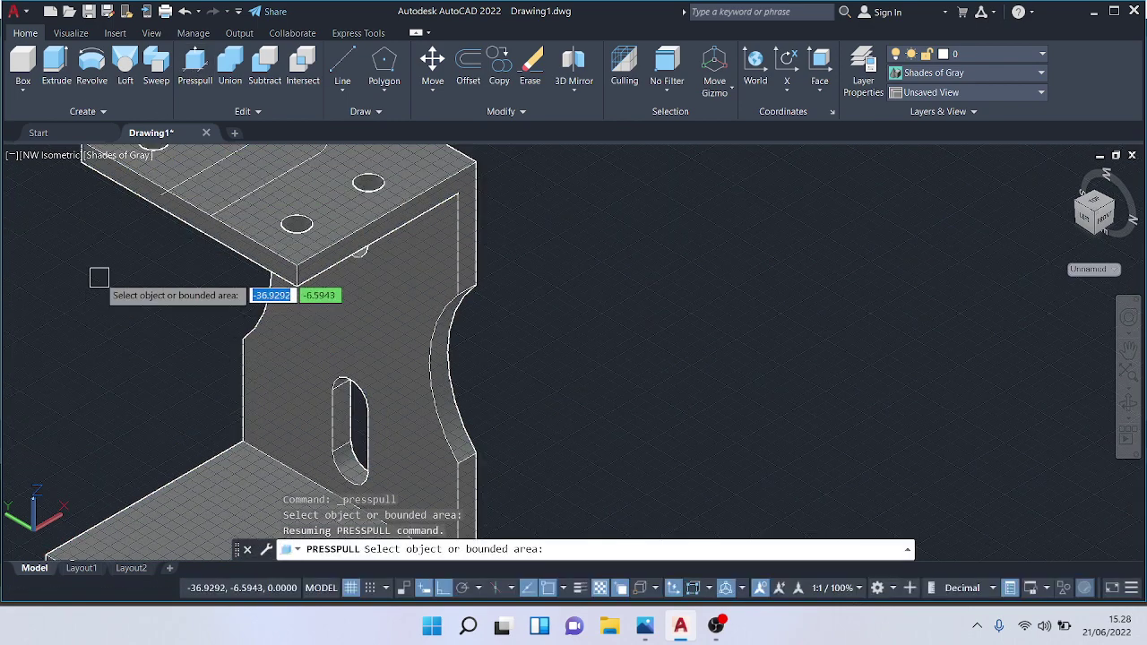
scroll(98, 278, down, 2)
click(201, 285)
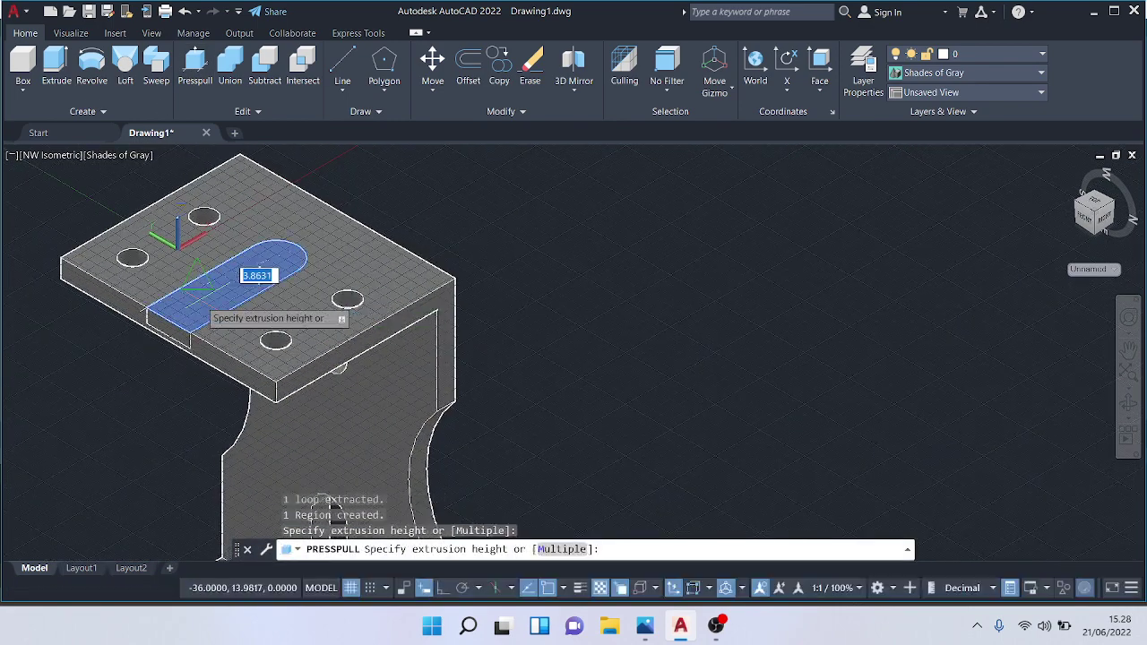
click(192, 378)
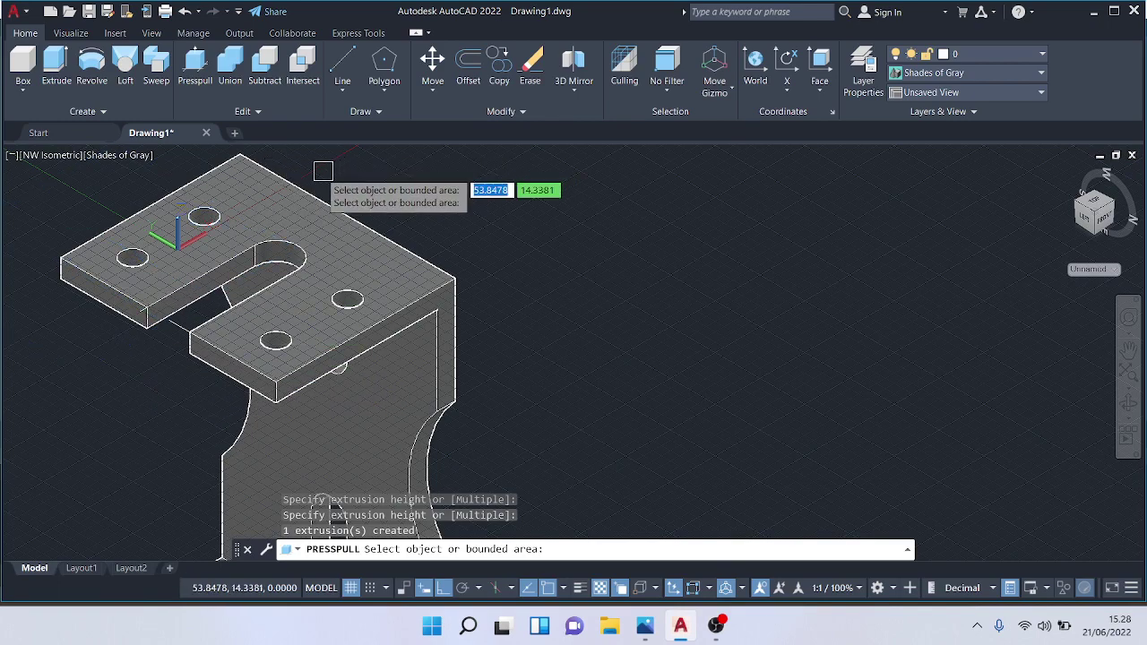
key(Return)
Step: Erase the two leftover construction lines at the slot's open end, leaving the bracket solid in place
scroll(139, 329, up, 3)
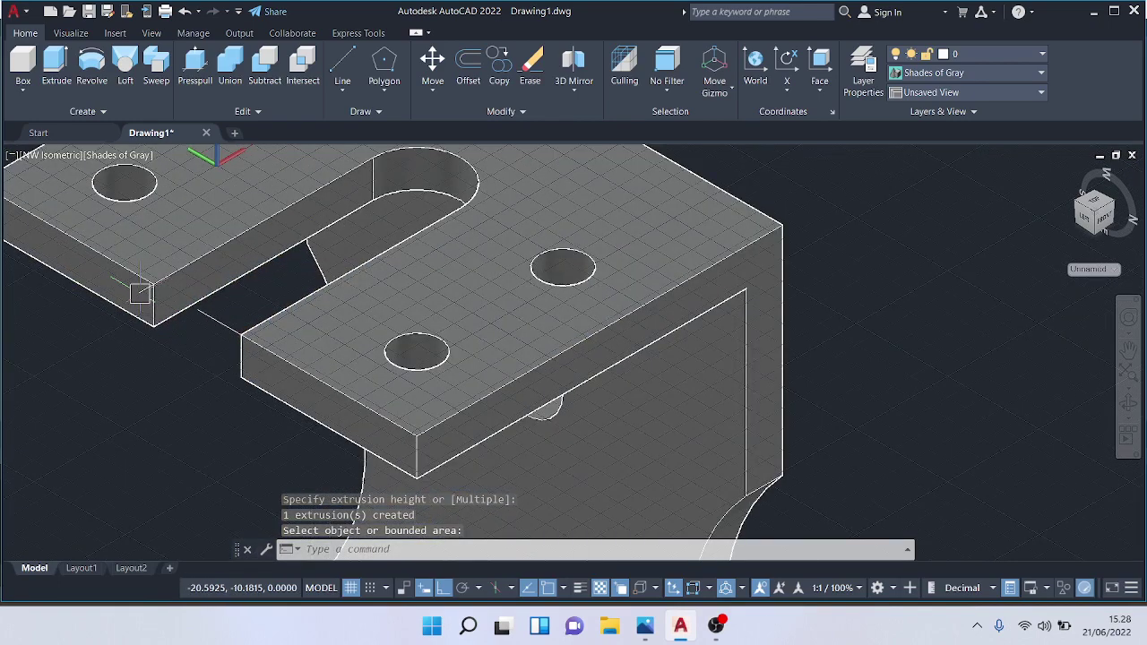
click(140, 293)
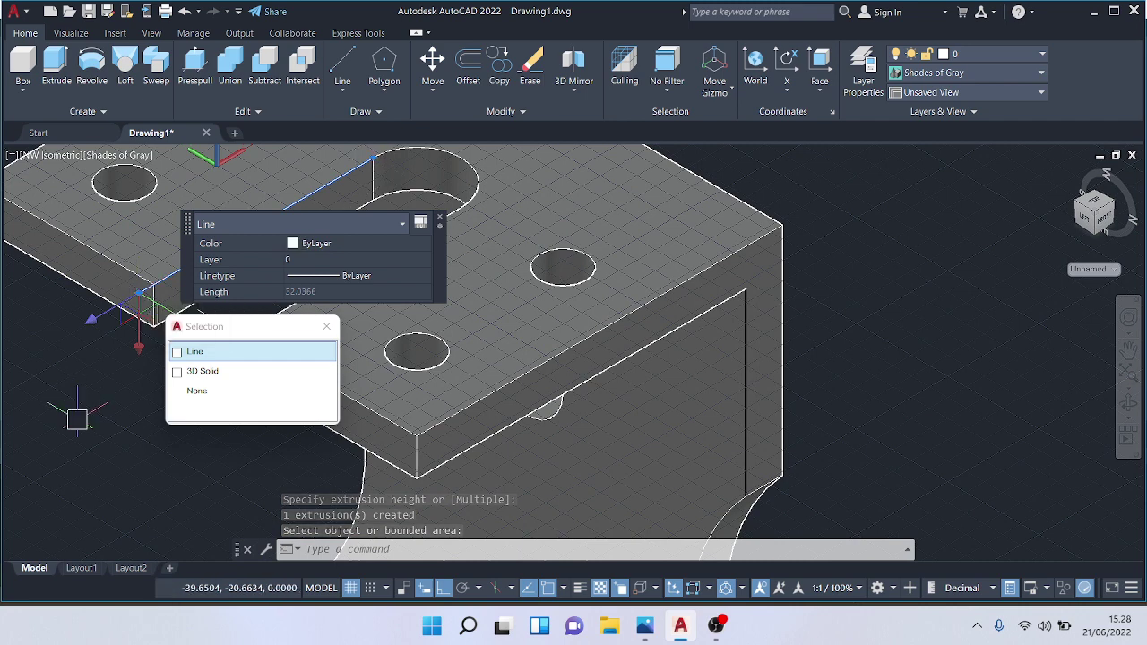
key(Delete)
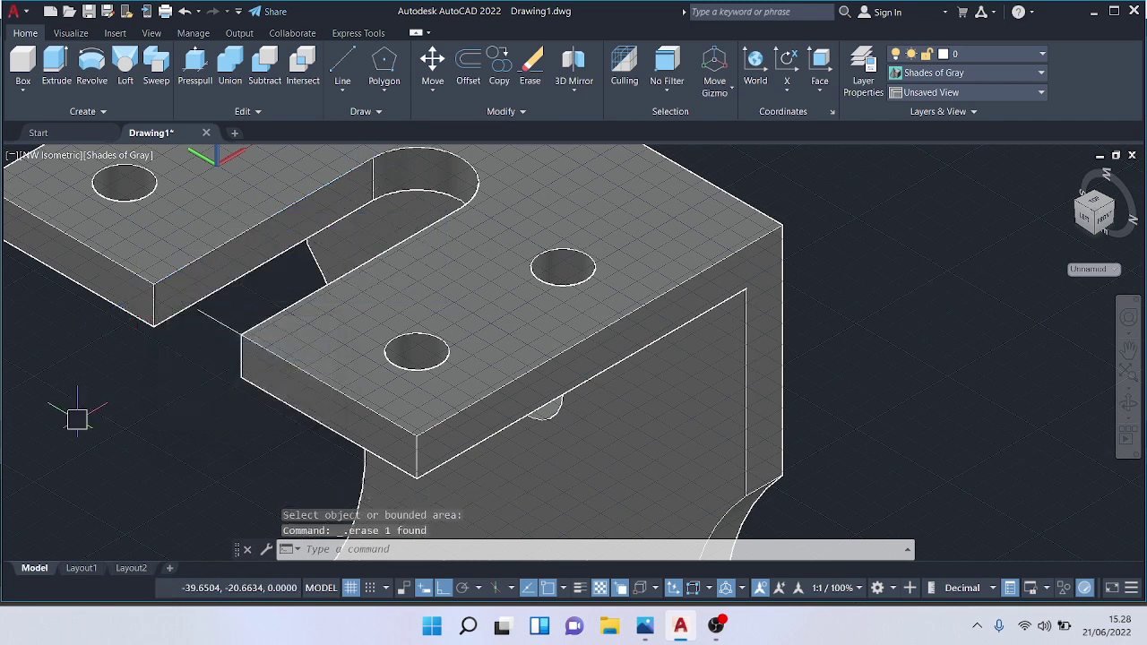
click(212, 318)
key(Delete)
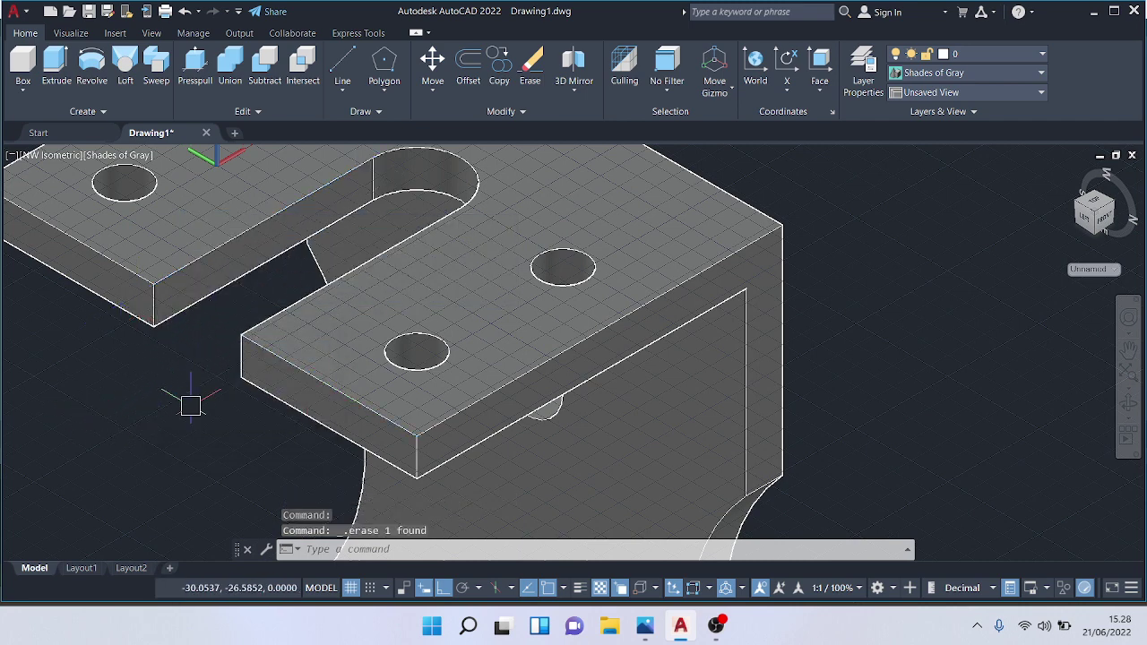
Step: Align the UCS to the inner face of the slotted plate with the Face option, accepting the proposed orientation
click(1092, 229)
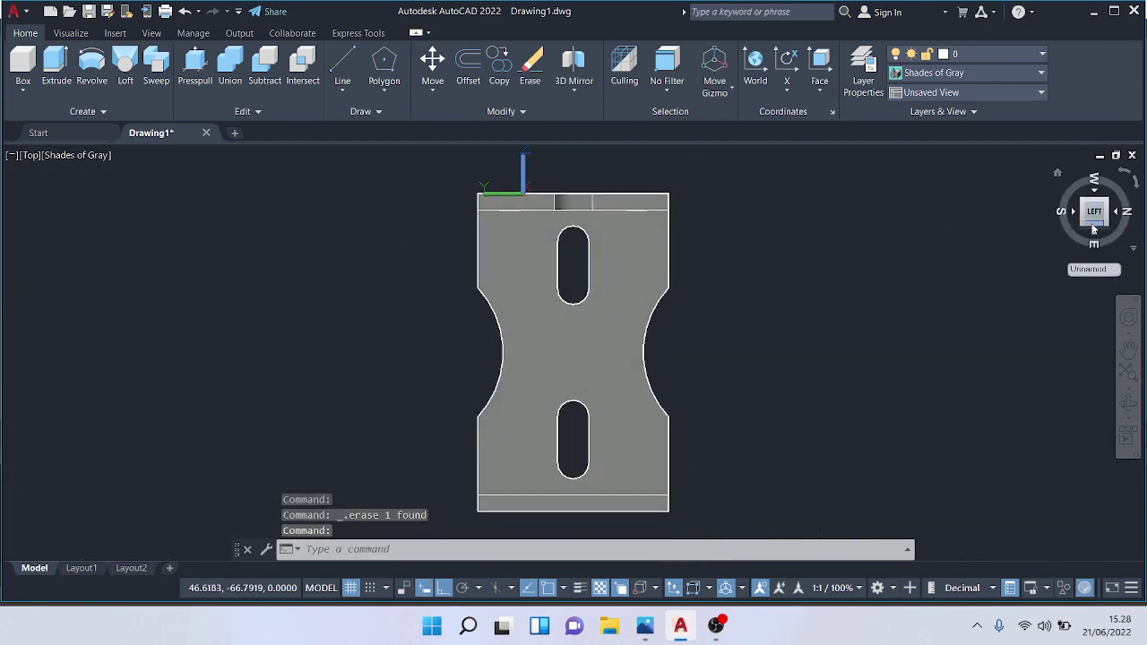
click(1111, 215)
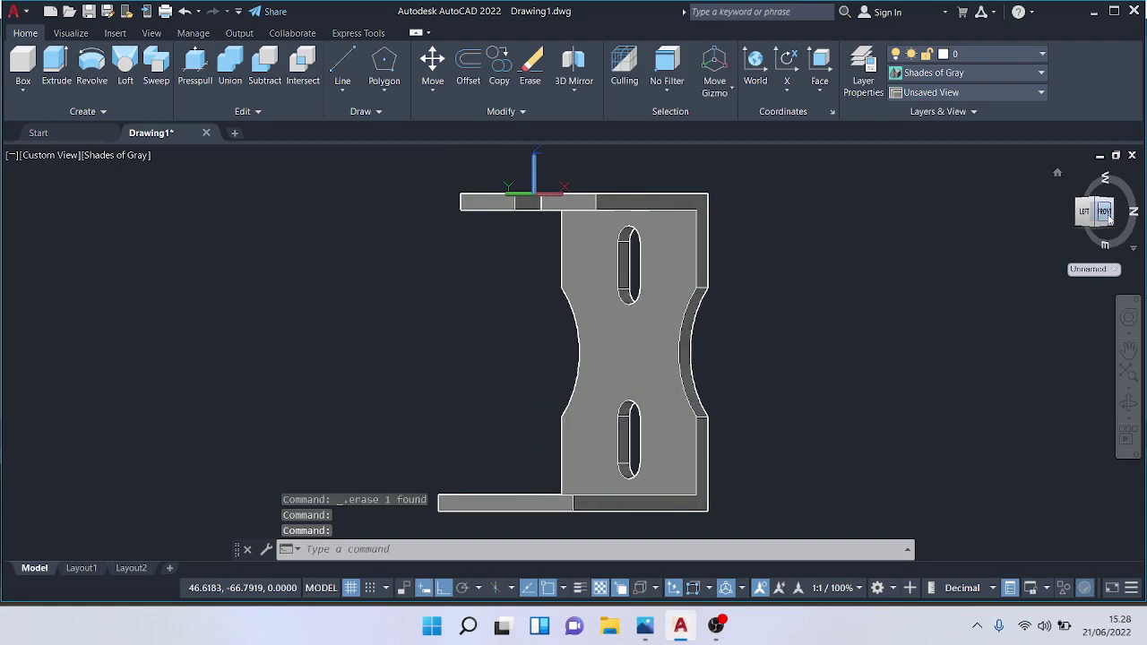
click(1093, 229)
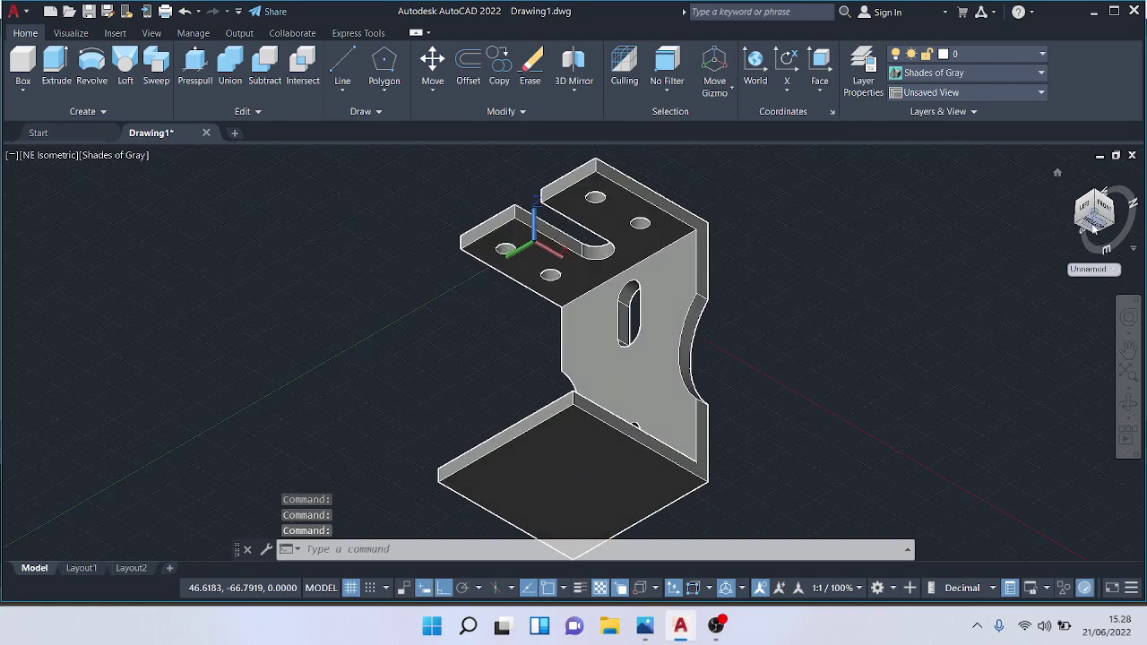
click(1088, 224)
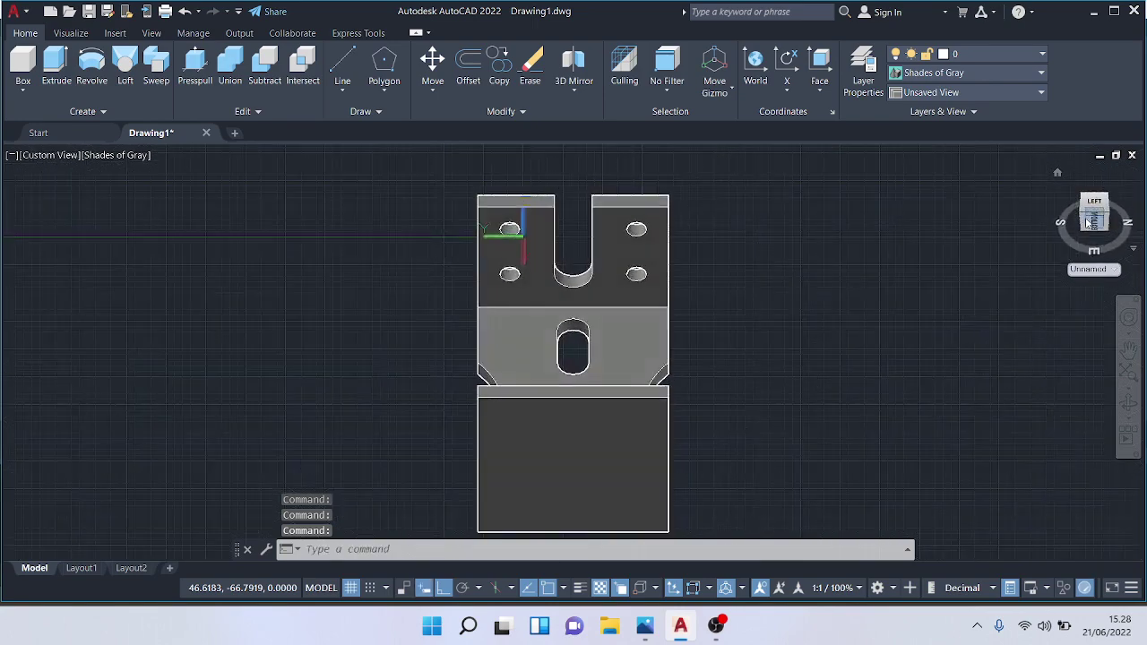
click(1093, 225)
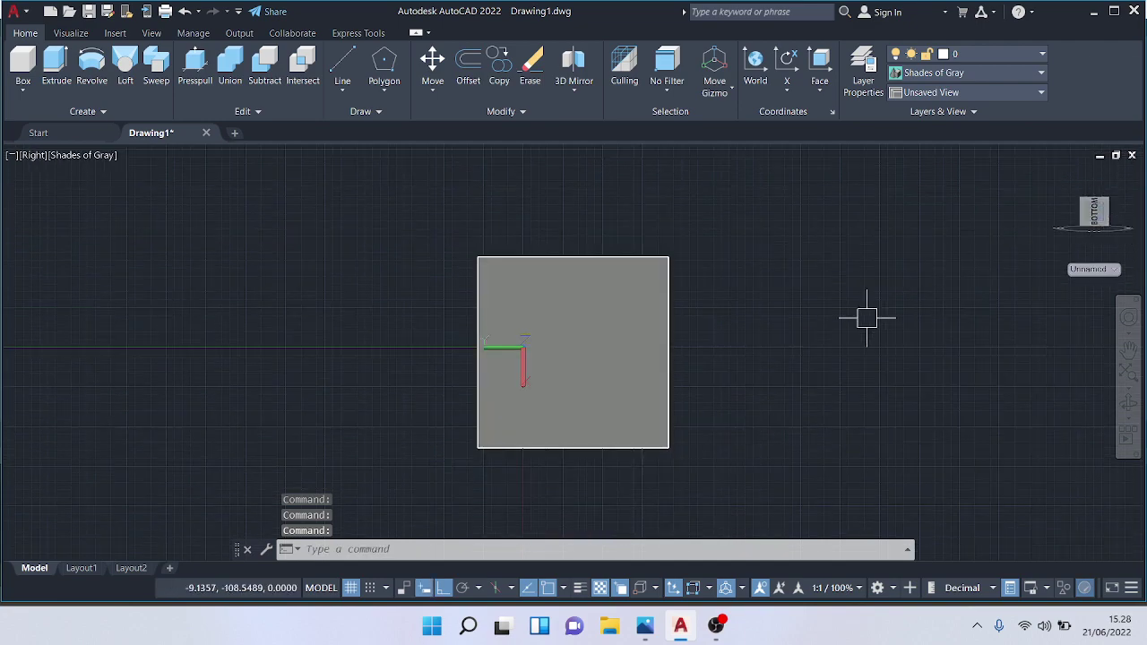
click(819, 91)
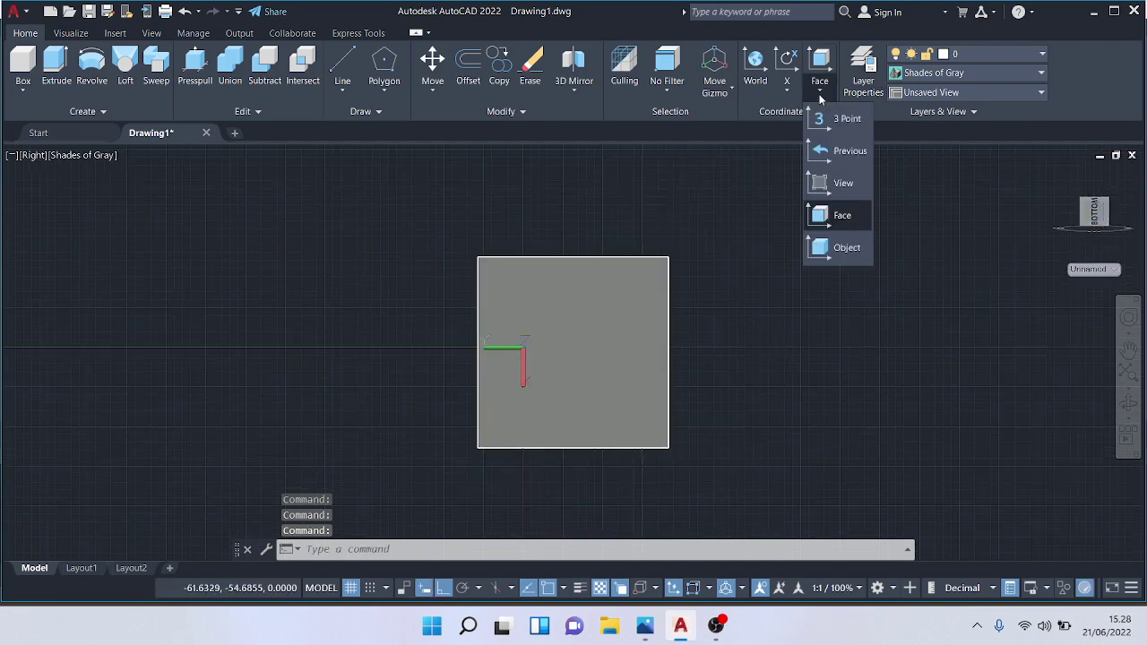
click(842, 215)
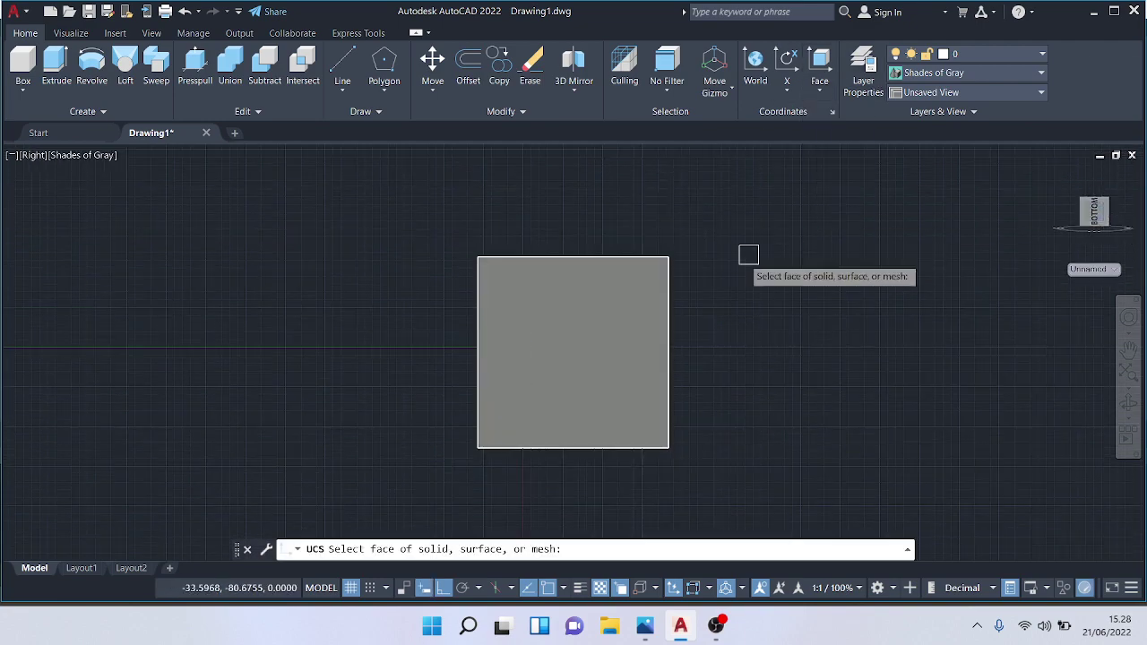
click(550, 341)
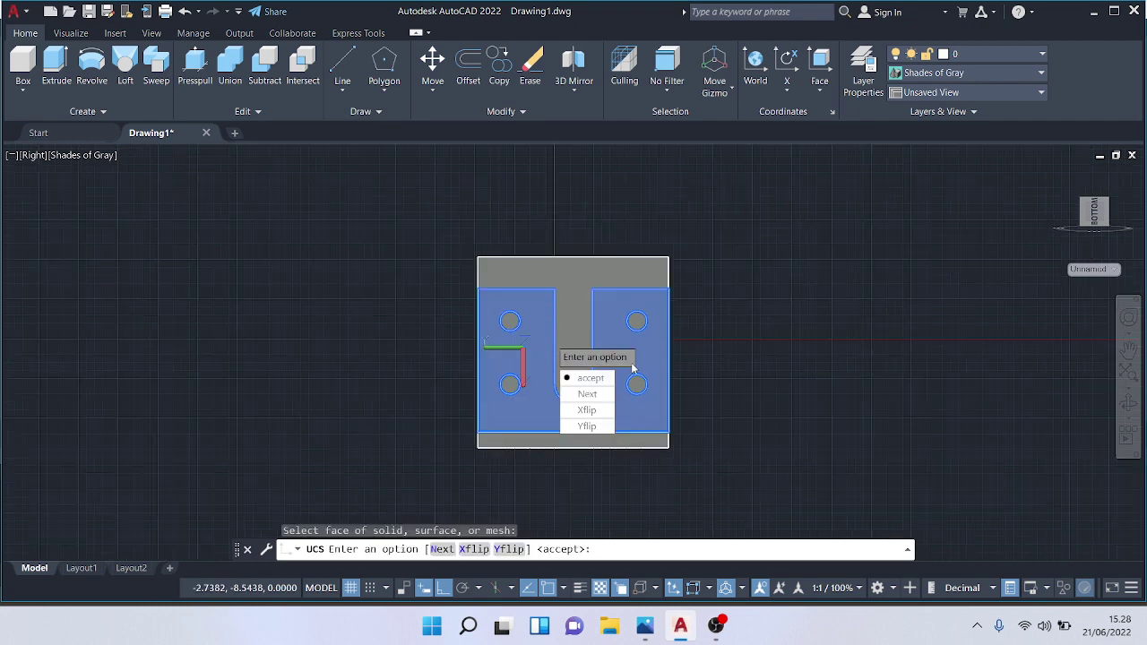
click(590, 378)
scroll(758, 296, up, 4)
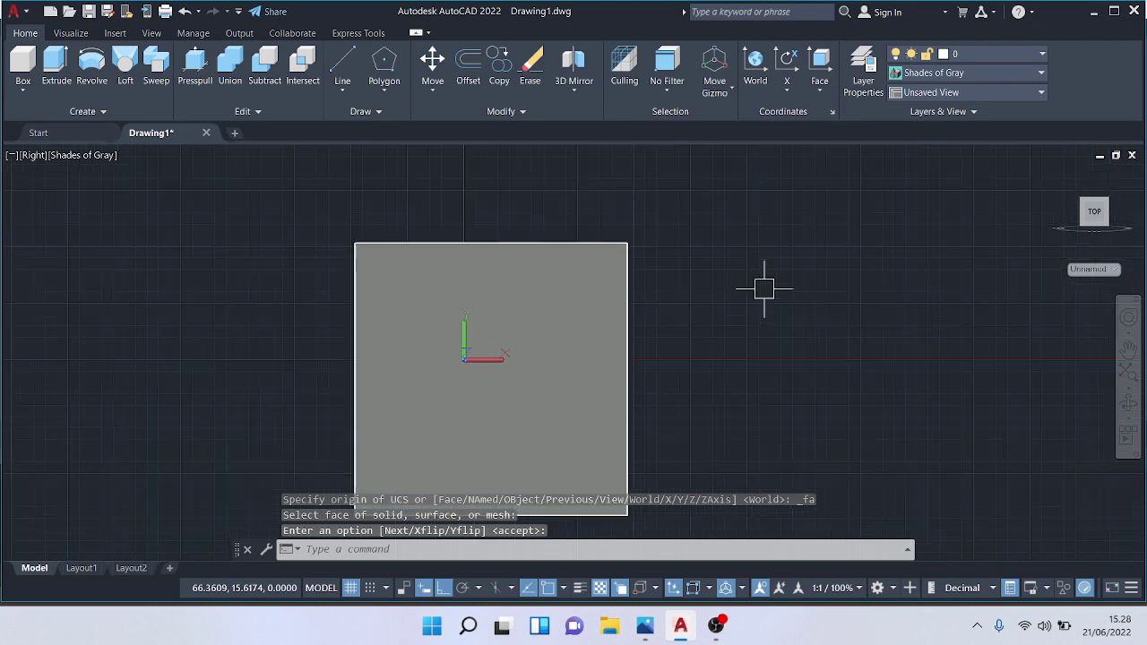
scroll(757, 307, down, 2)
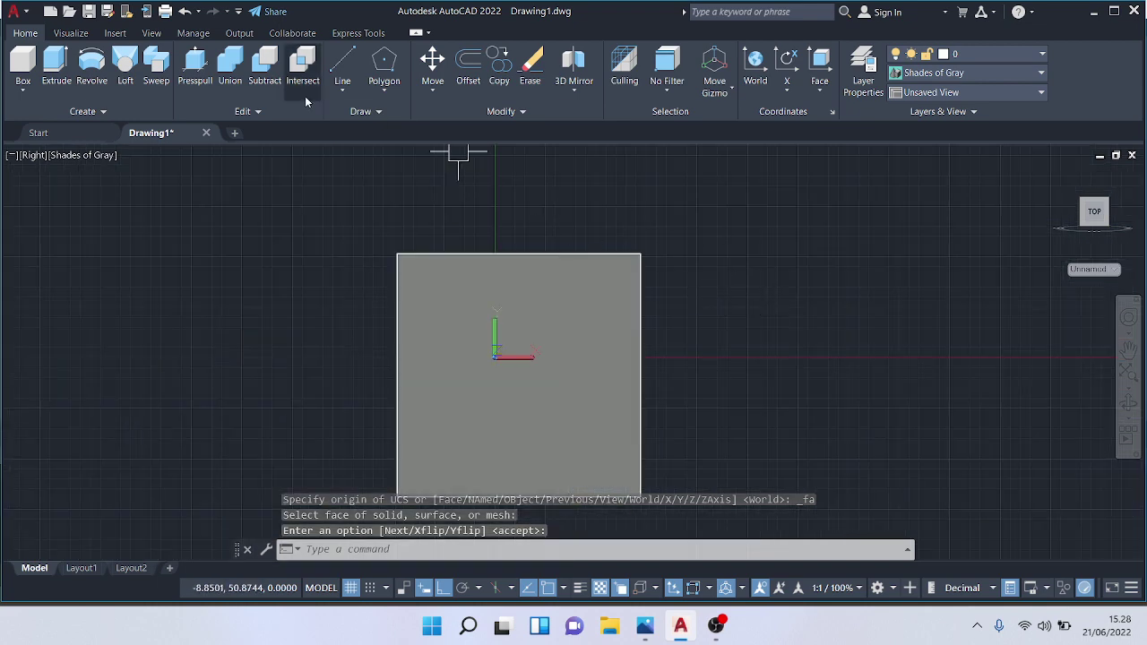
click(338, 66)
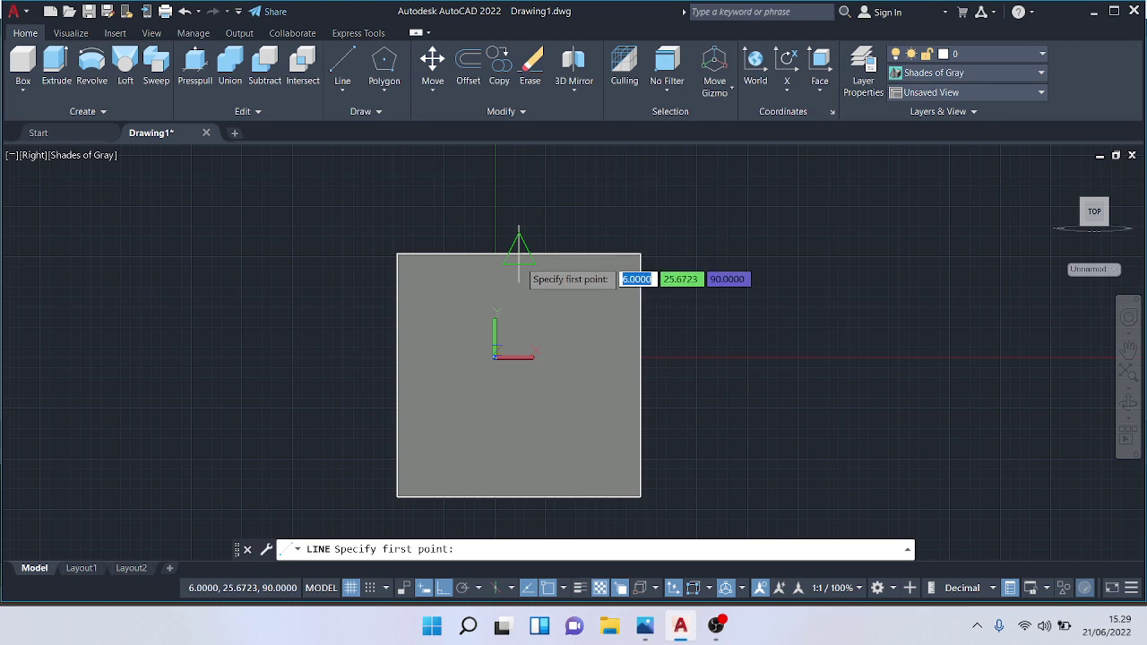
click(519, 254)
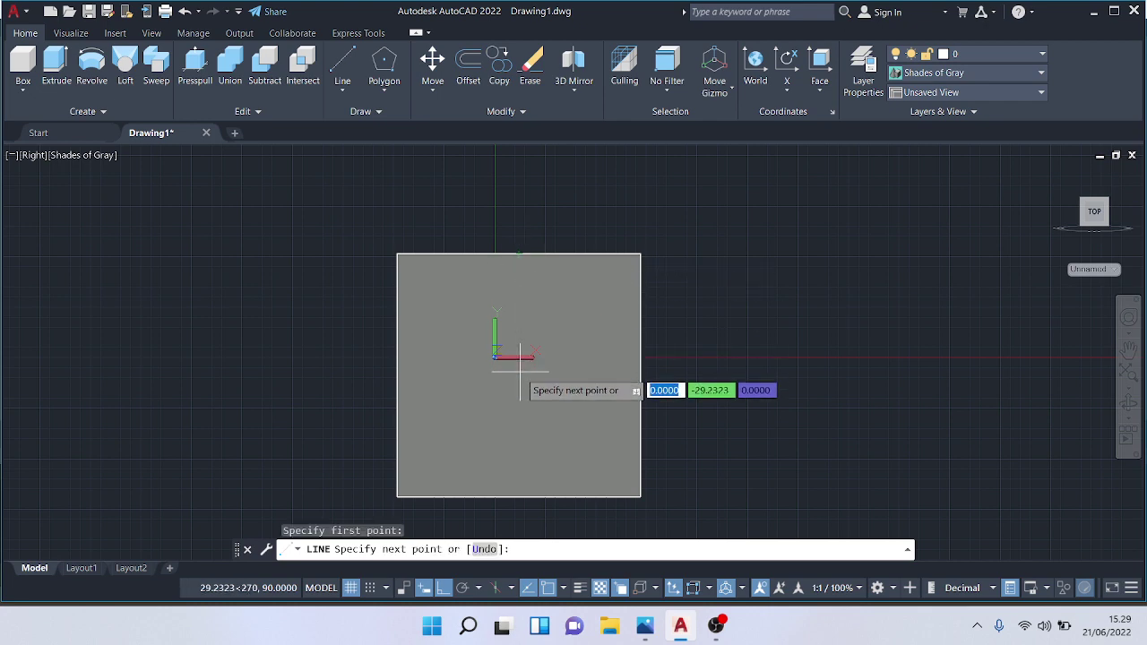
key(Escape)
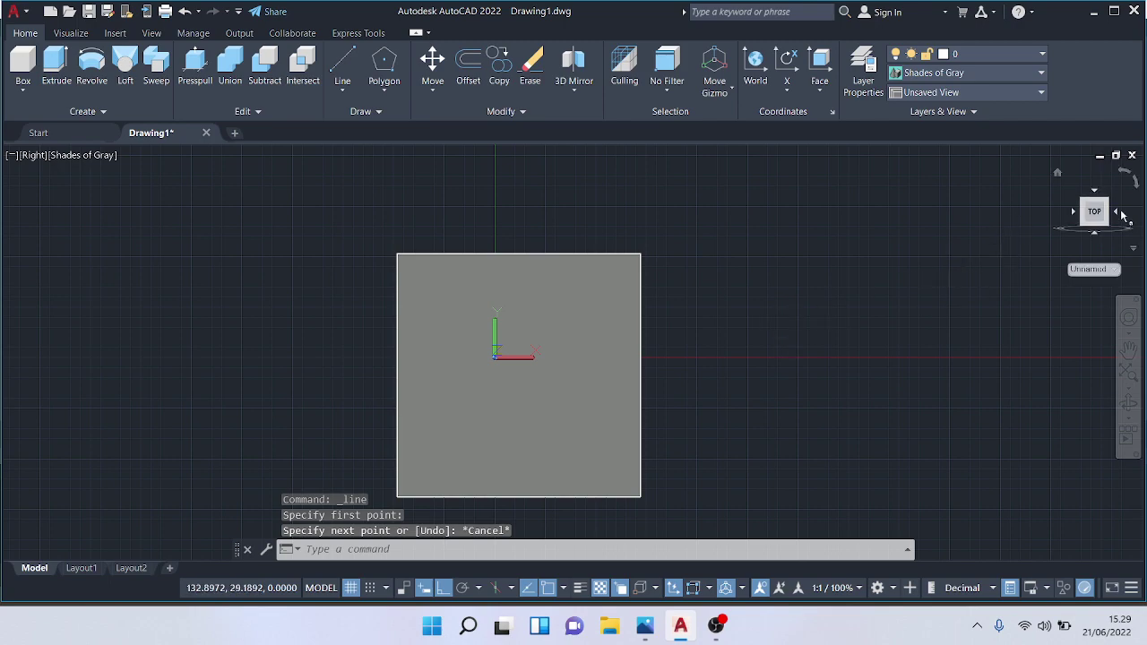
Step: Examine the bracket from several directions to find the outer face of the plain end plate
click(1084, 228)
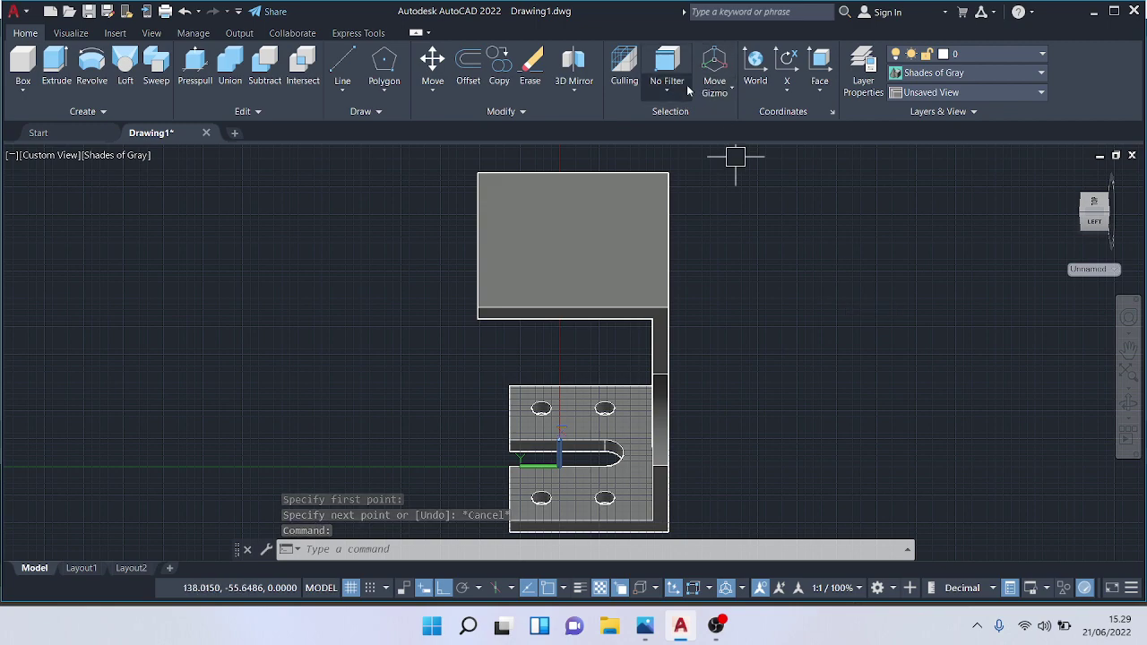
click(1109, 215)
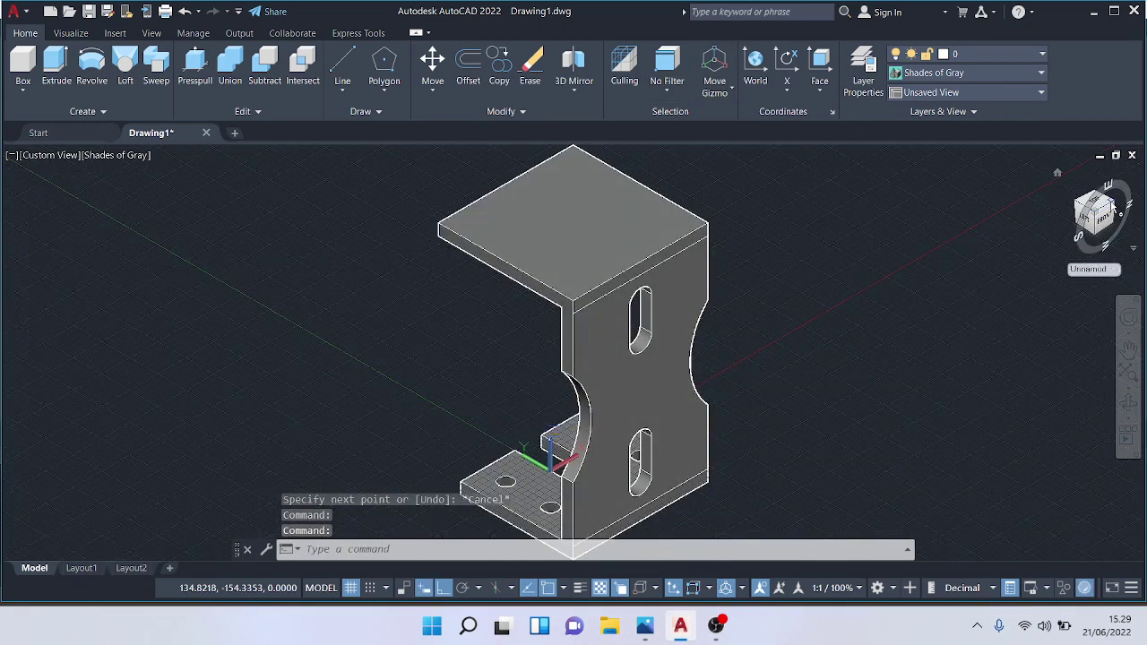
click(1108, 185)
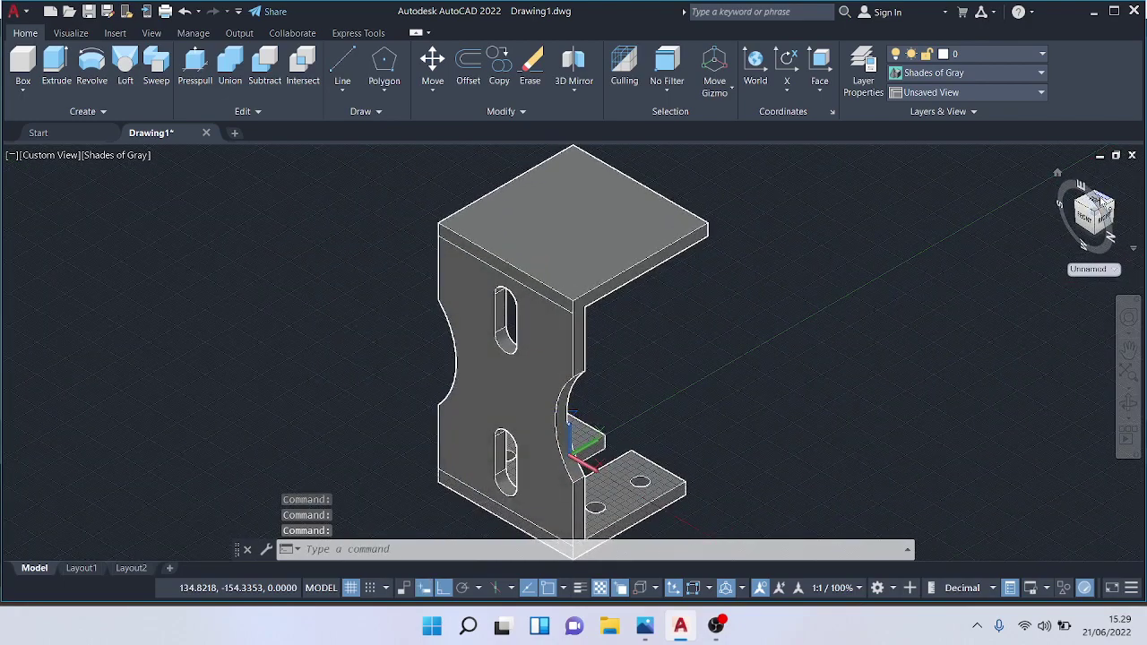
click(1101, 204)
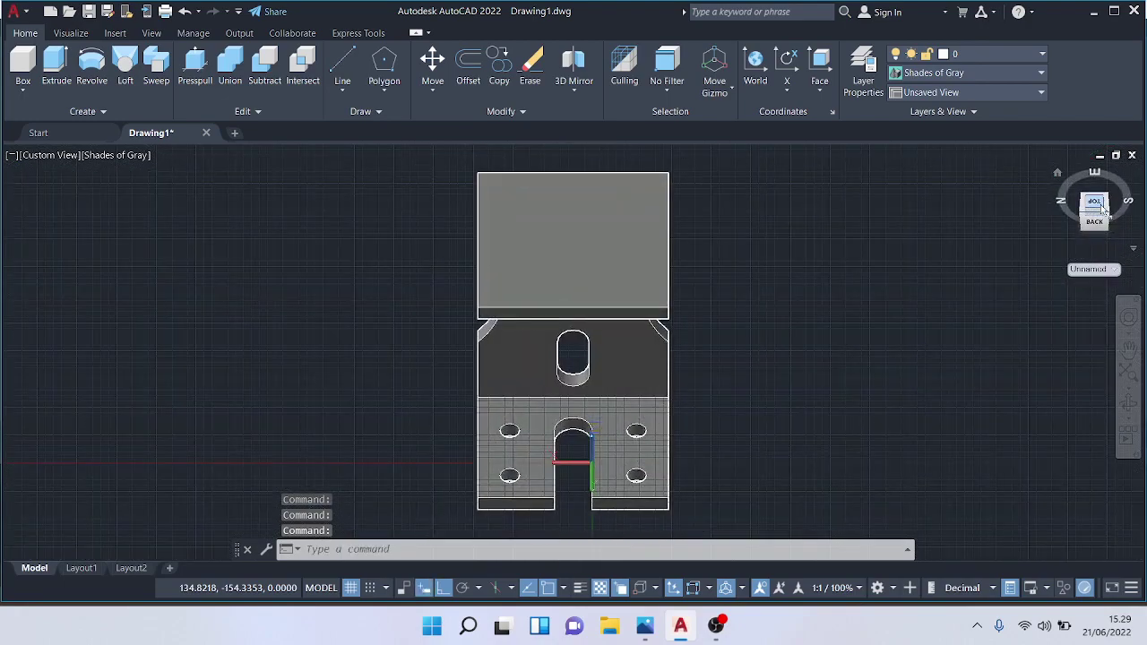
click(1101, 202)
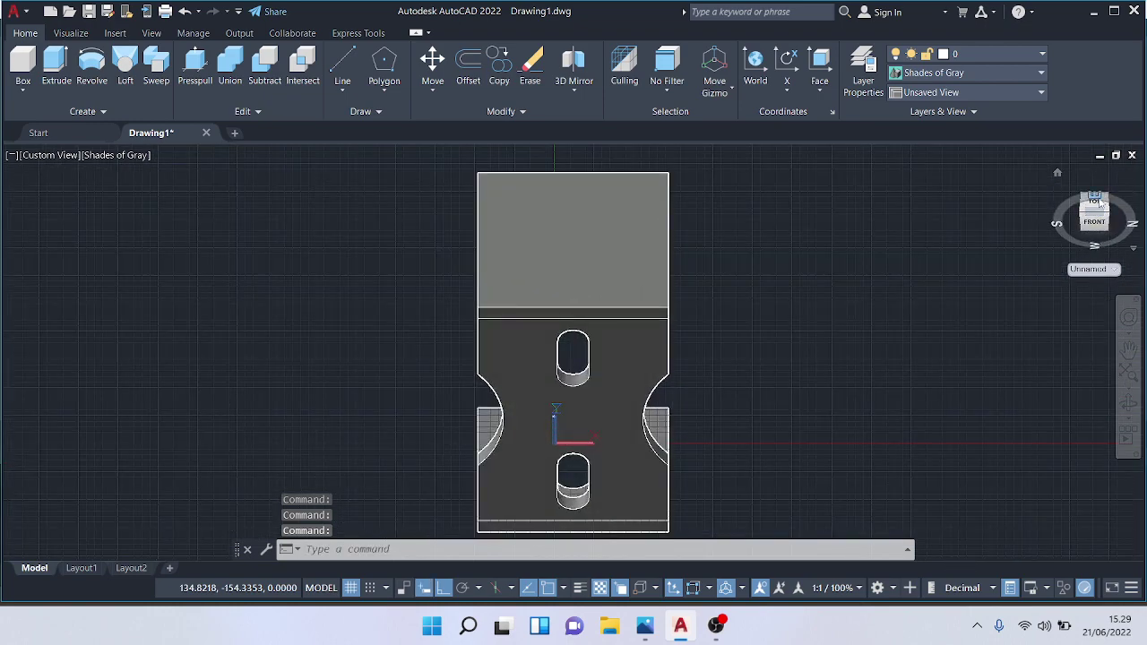
click(1100, 202)
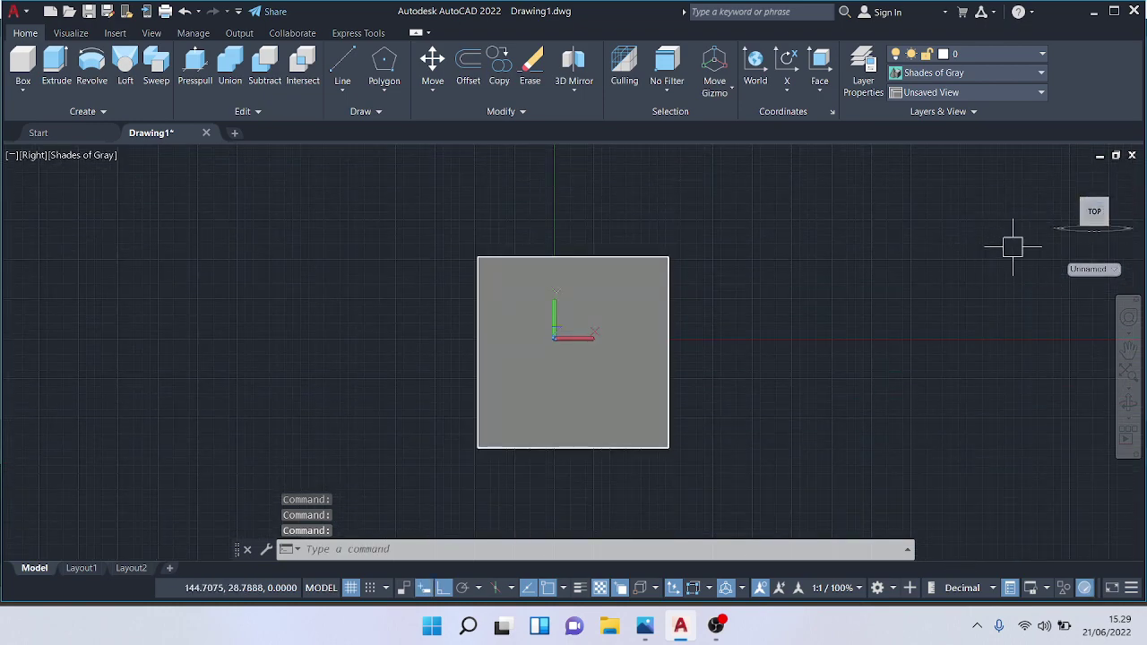
click(1093, 229)
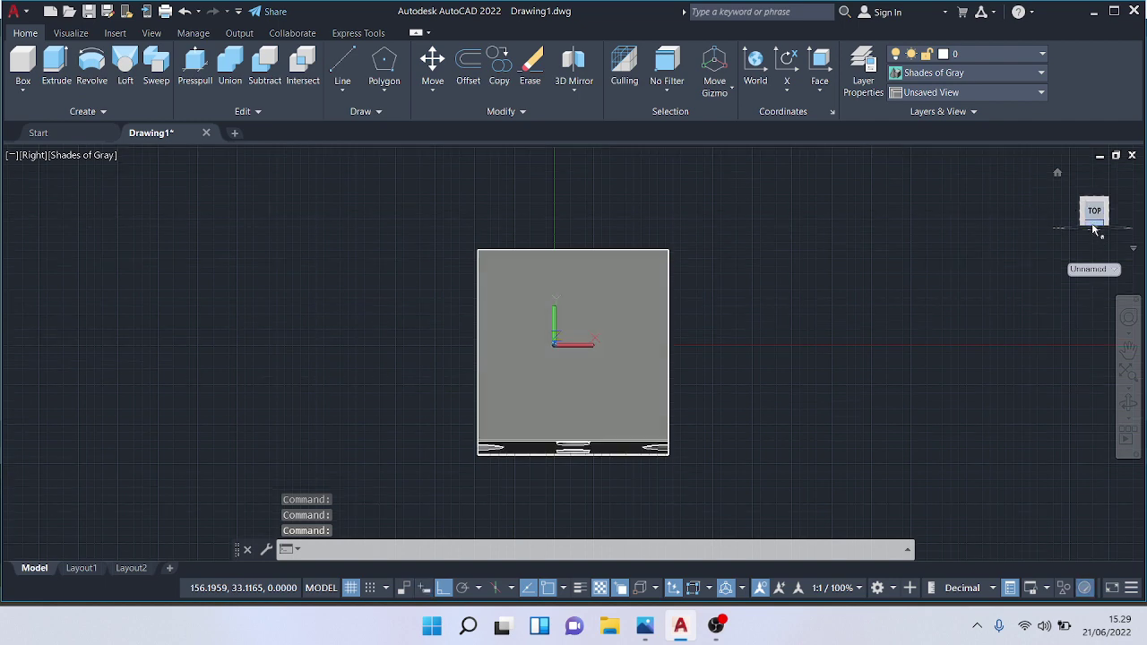
click(821, 91)
click(834, 209)
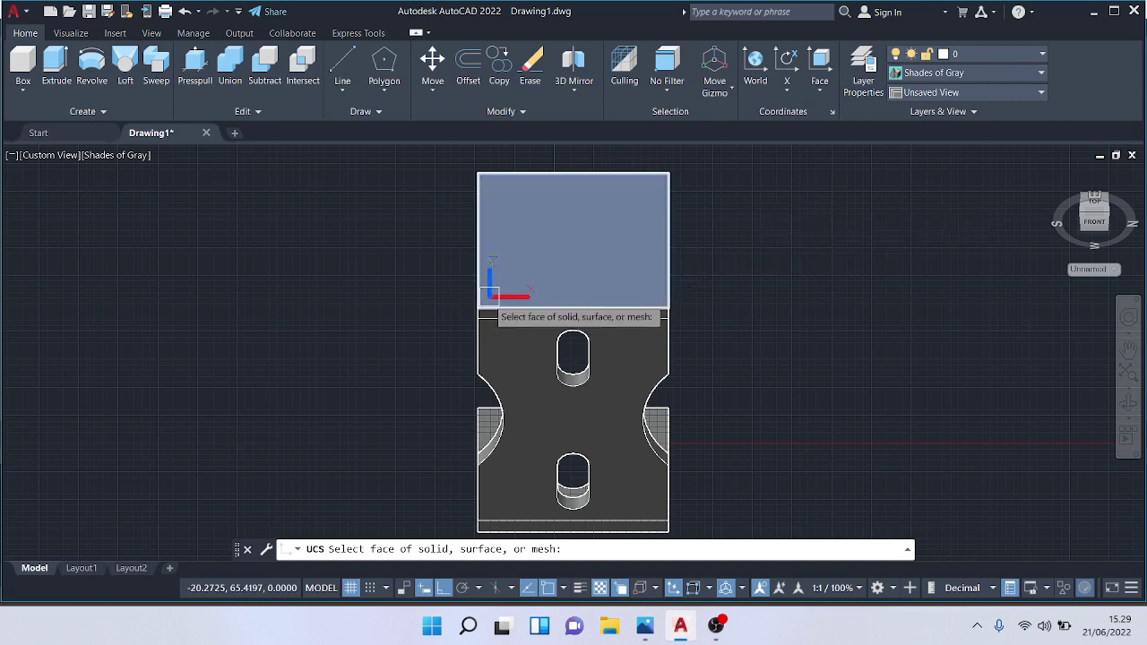
click(481, 304)
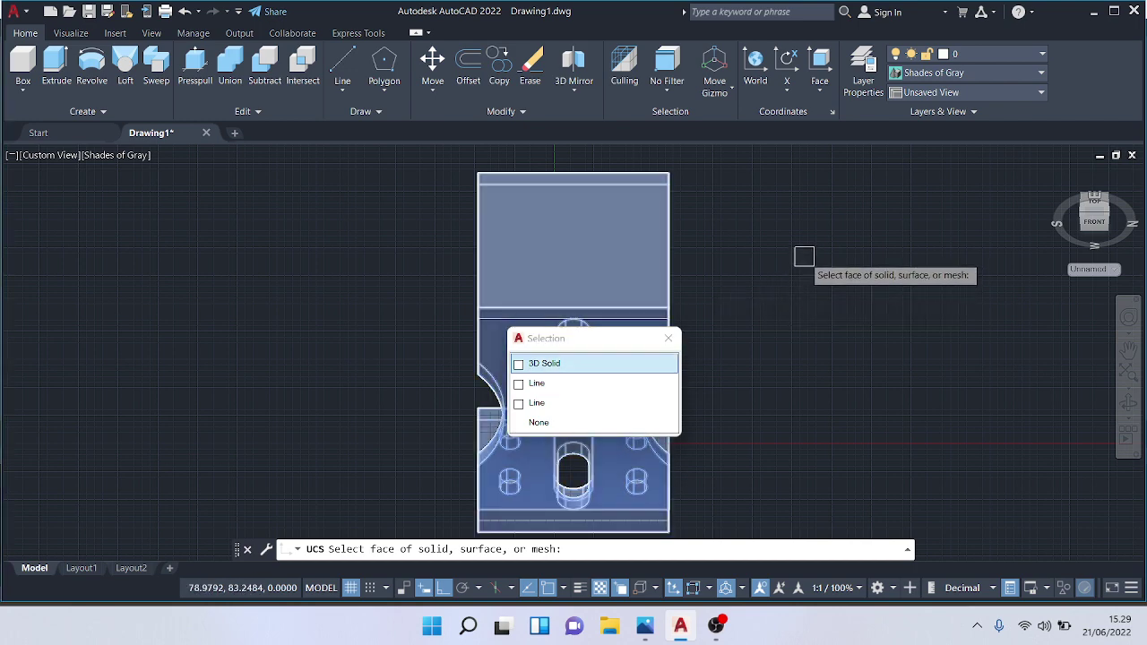
click(767, 193)
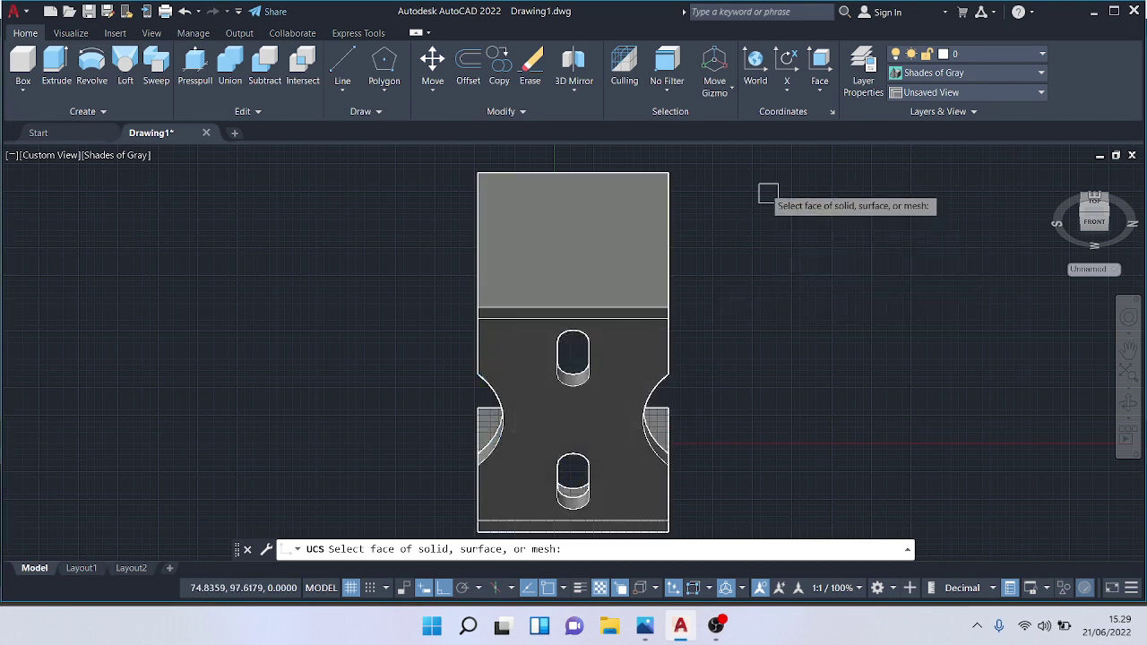
Step: Align the UCS to the outer face of the plain plate with the Face option, accepting the proposed orientation
click(820, 93)
click(831, 219)
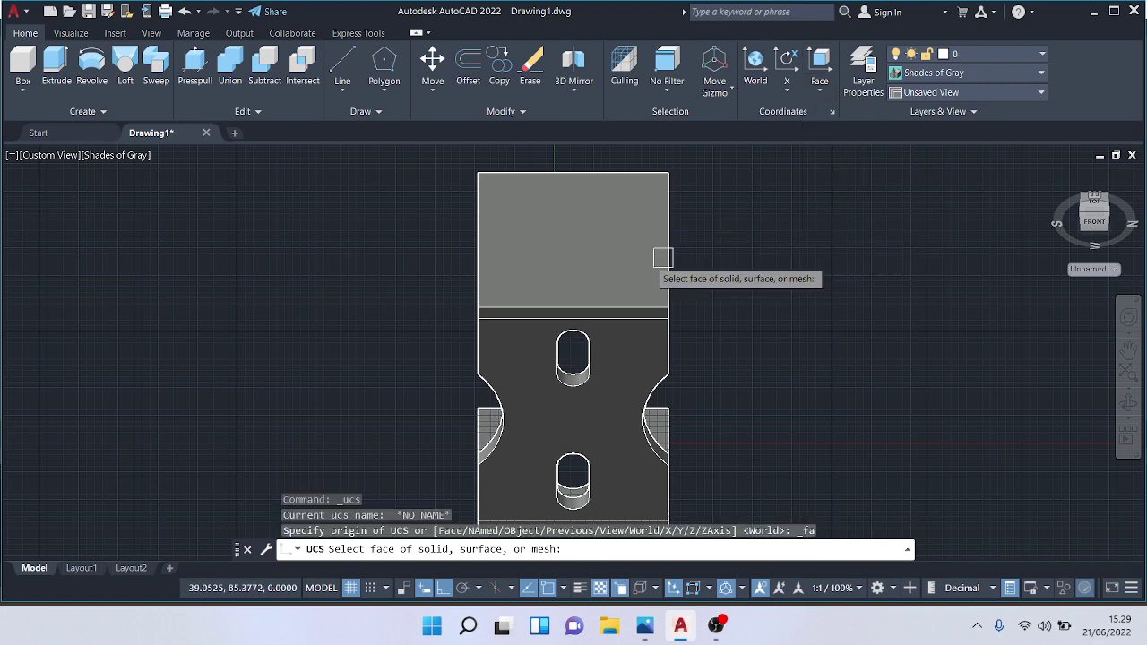
click(491, 298)
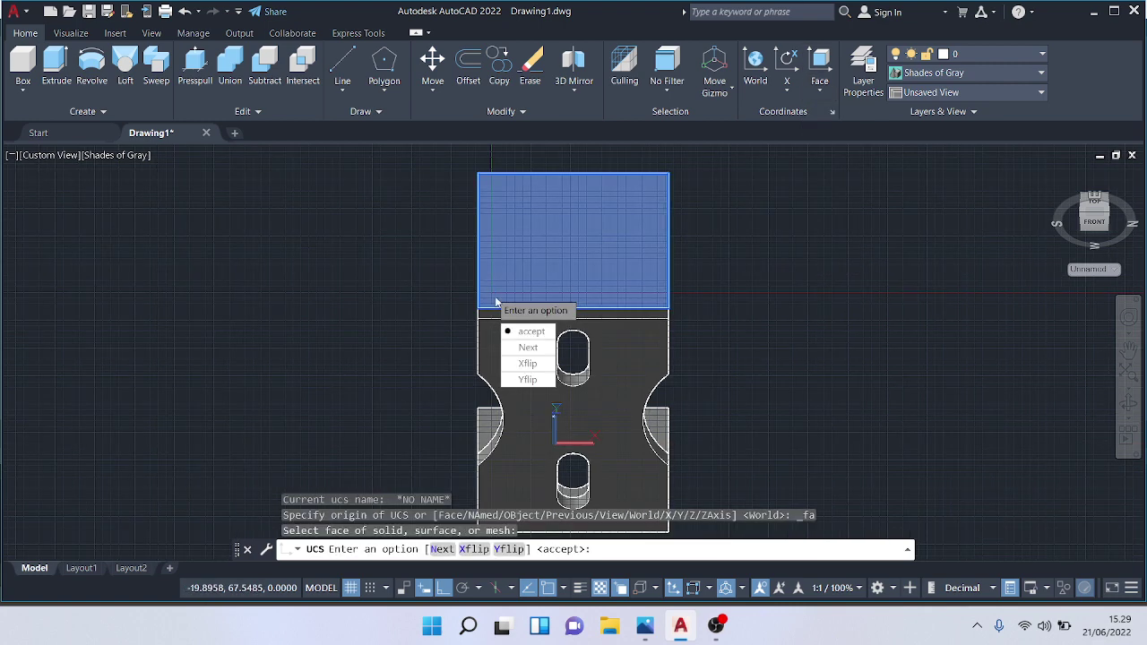
click(513, 332)
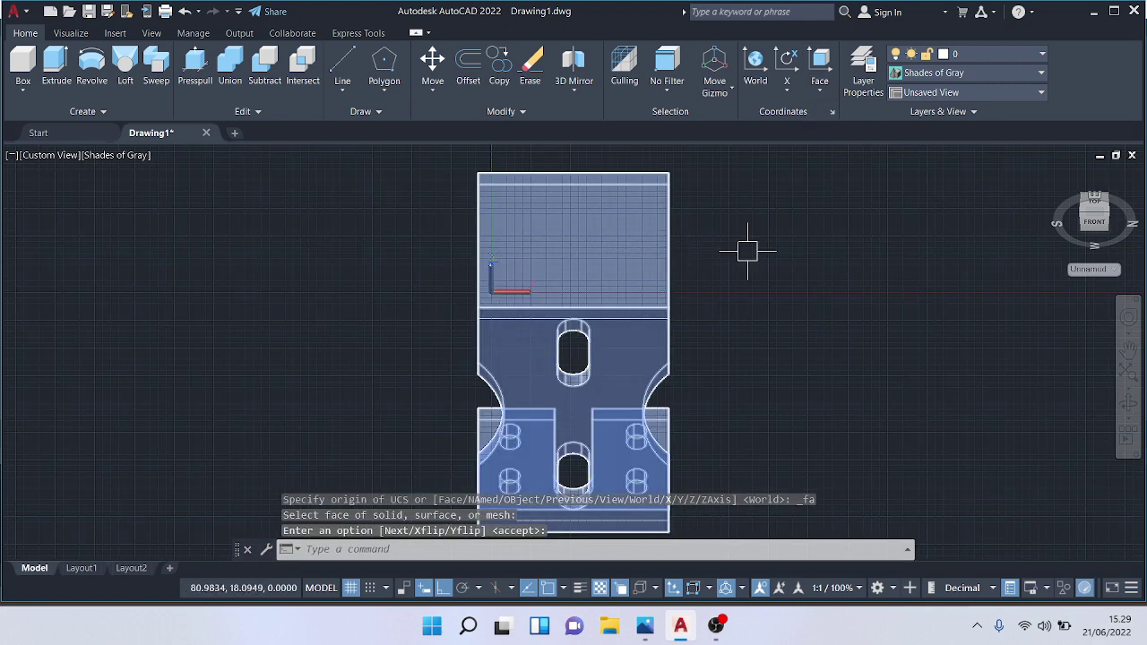
Step: Draw a 30-unit construction line from the midpoint of the plain plate's free edge, running perpendicular to that edge into the plate
scroll(803, 263, up, 2)
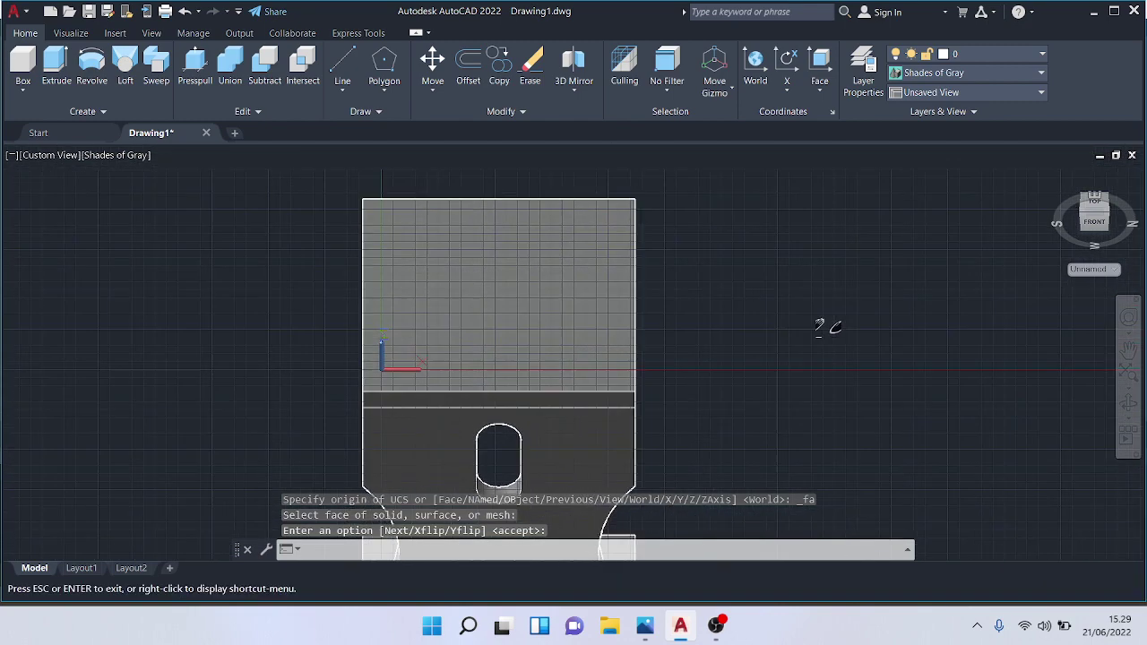
click(1096, 203)
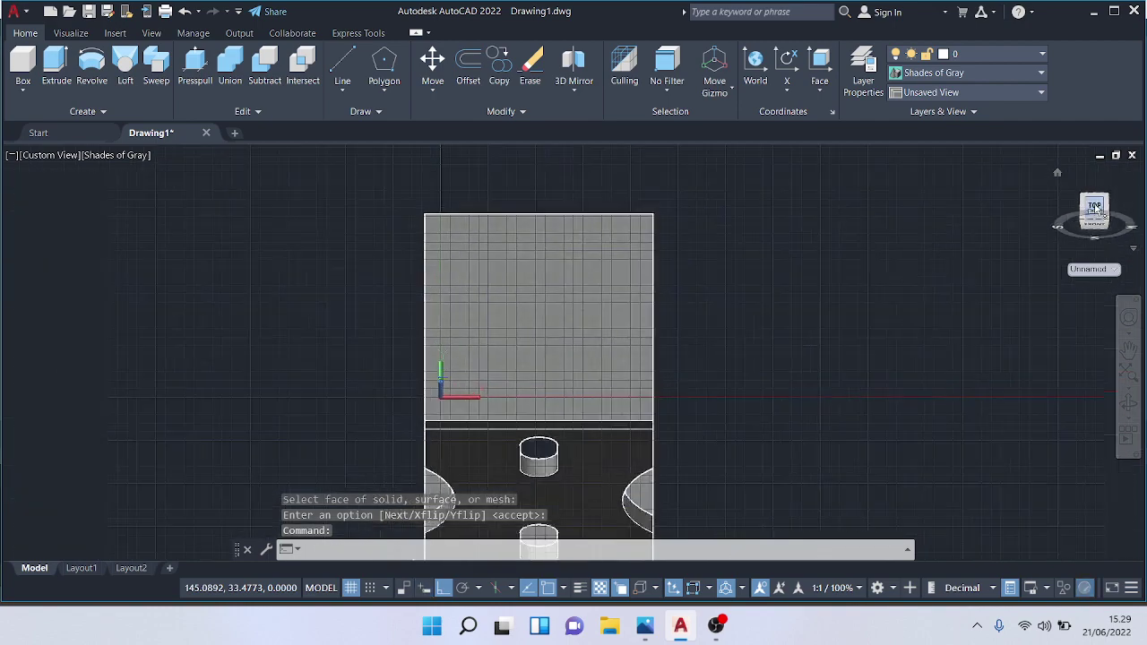
click(342, 64)
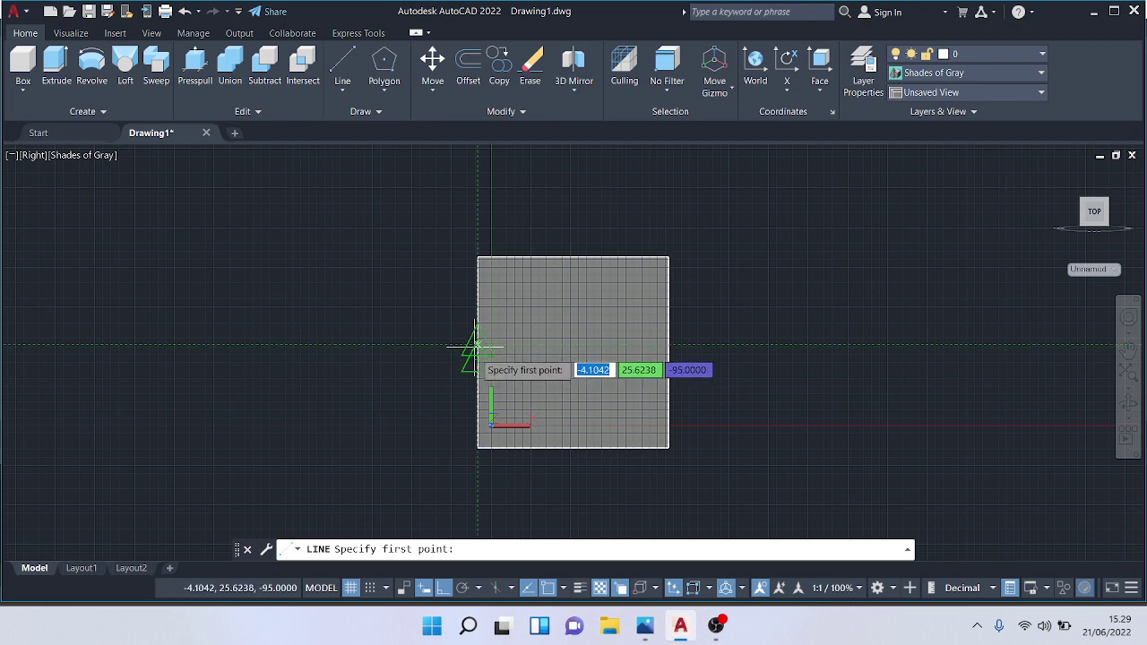
scroll(477, 361, up, 5)
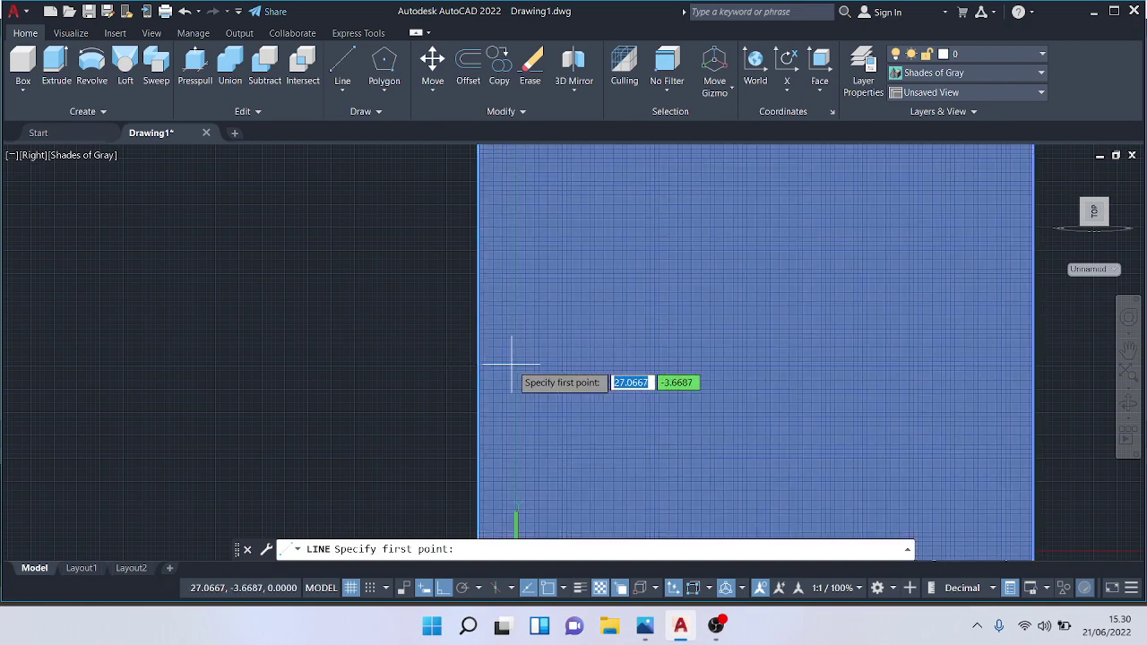
scroll(525, 379, down, 4)
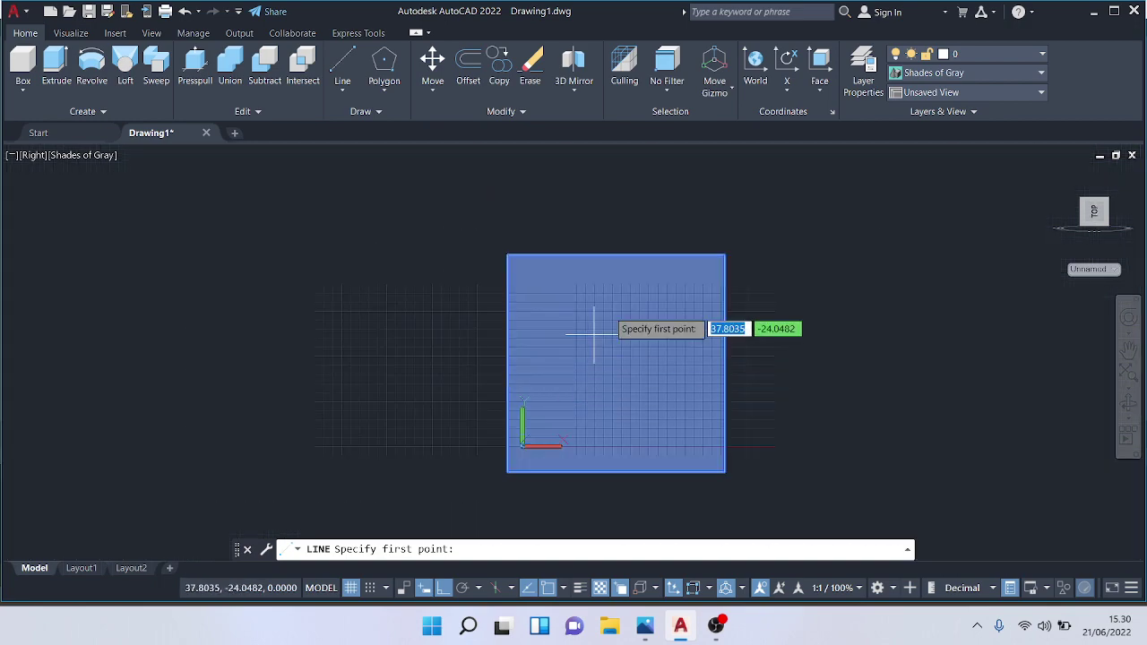
scroll(615, 258, up, 2)
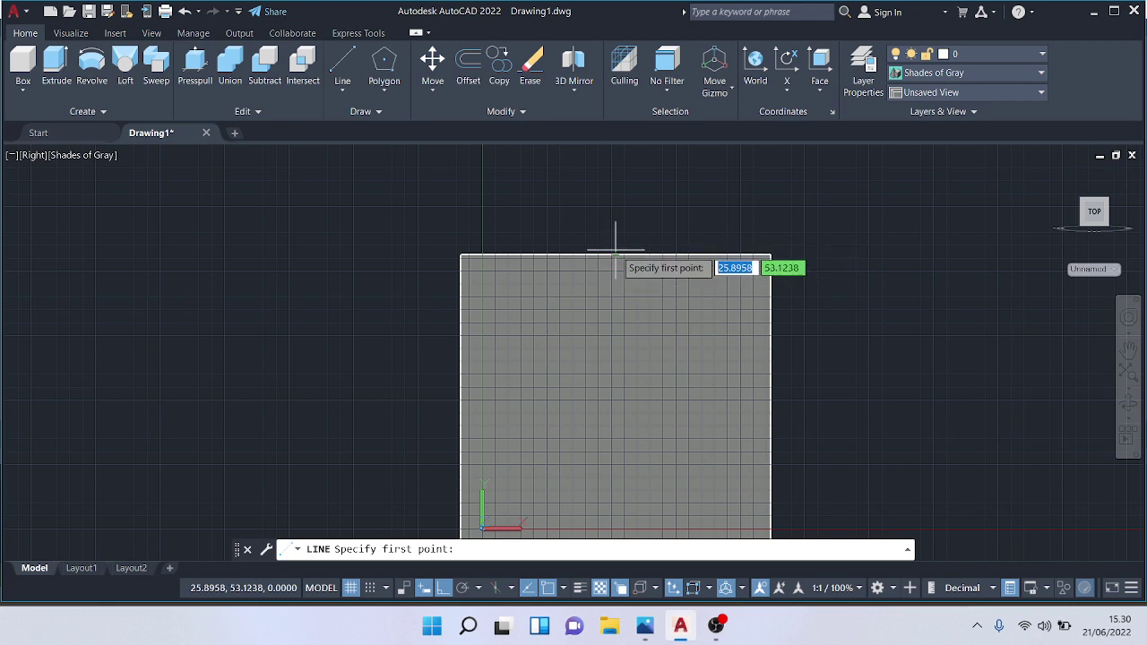
click(616, 256)
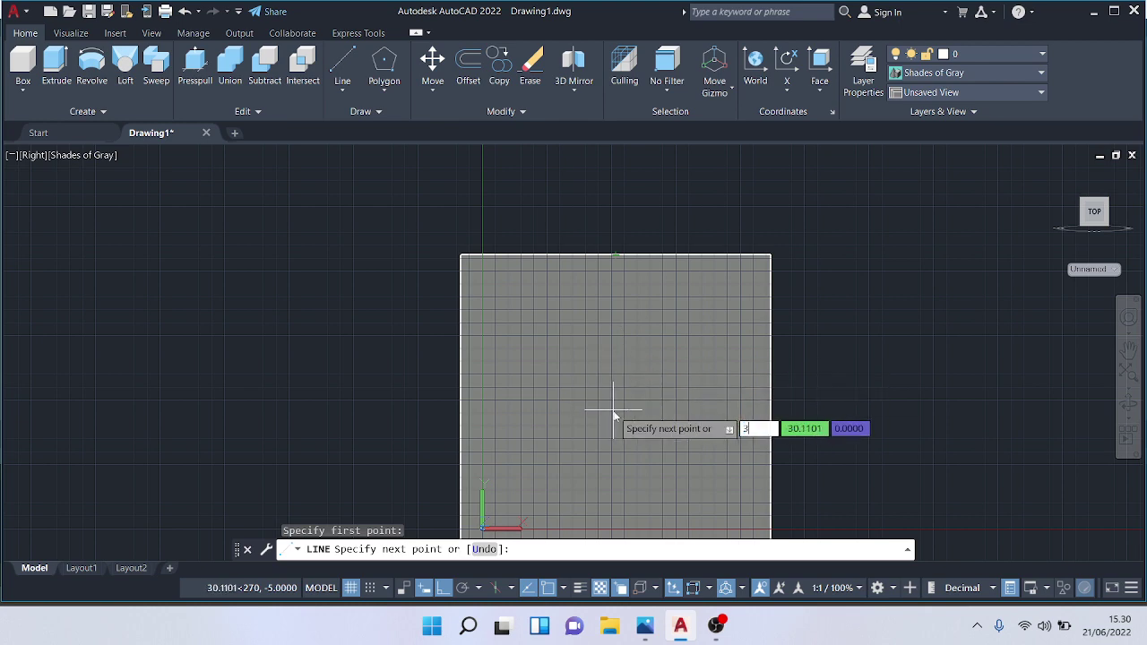
text(30)
key(Return)
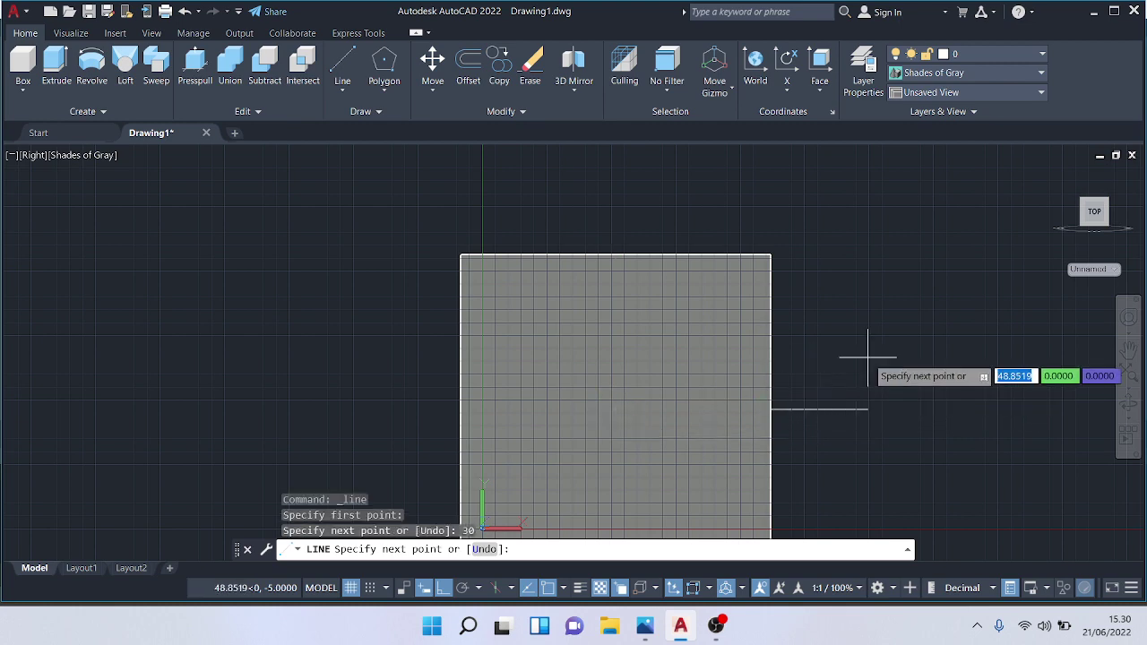
key(Escape)
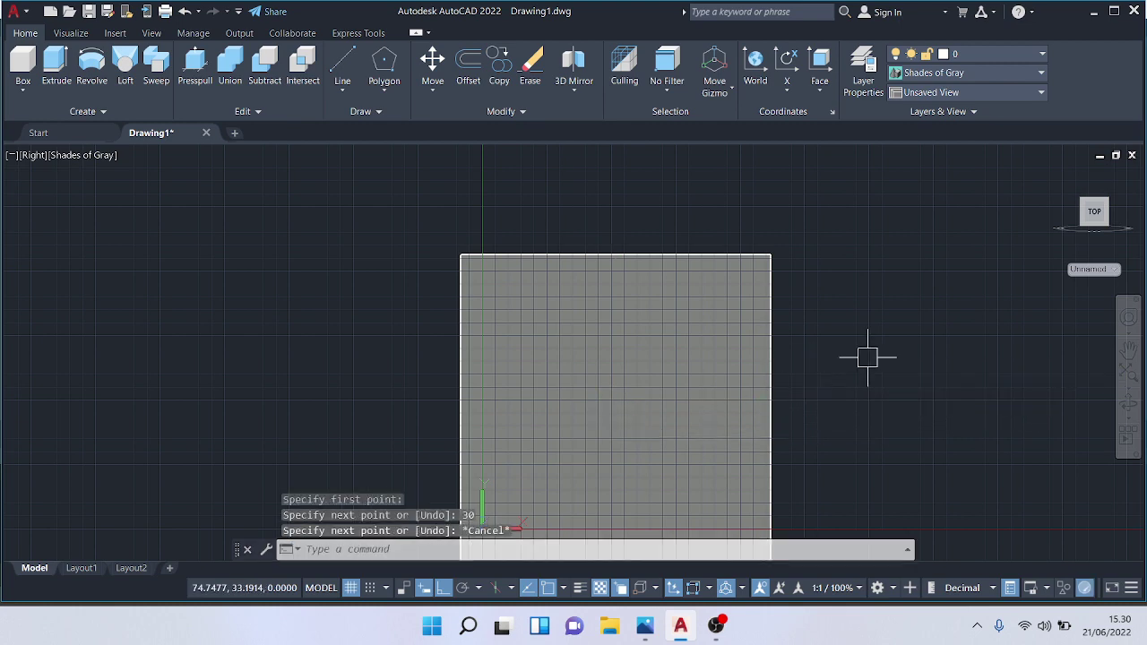
Step: Draw a circle with diameter 20 on the plain plate's inner face, centred on the inner end of the construction line
click(1085, 227)
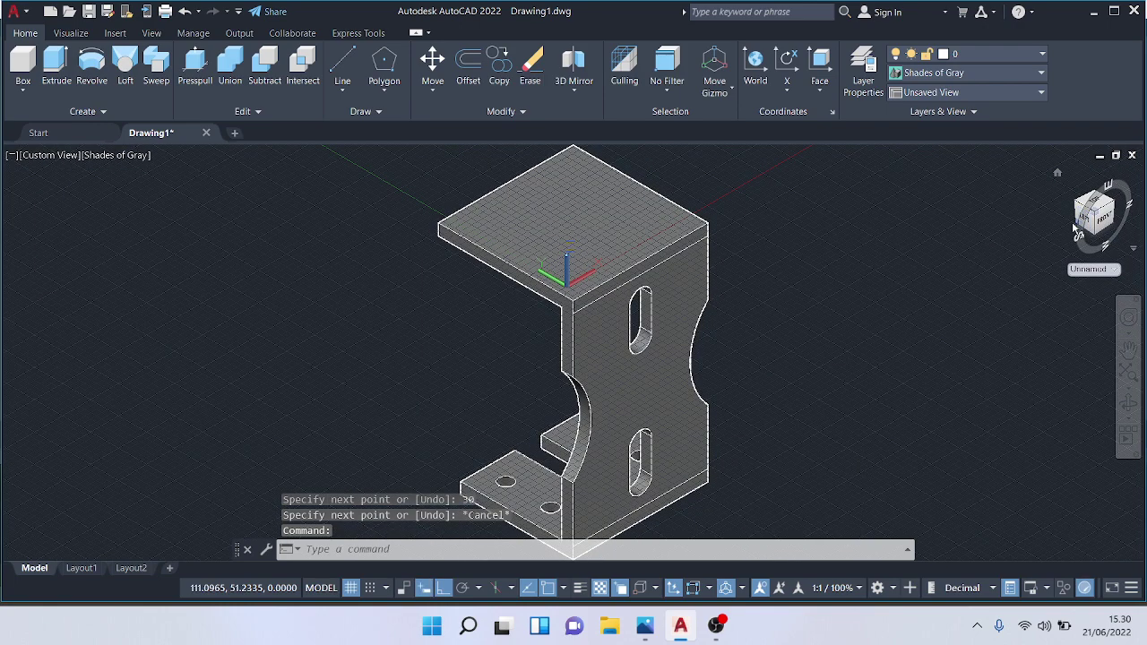
click(1080, 227)
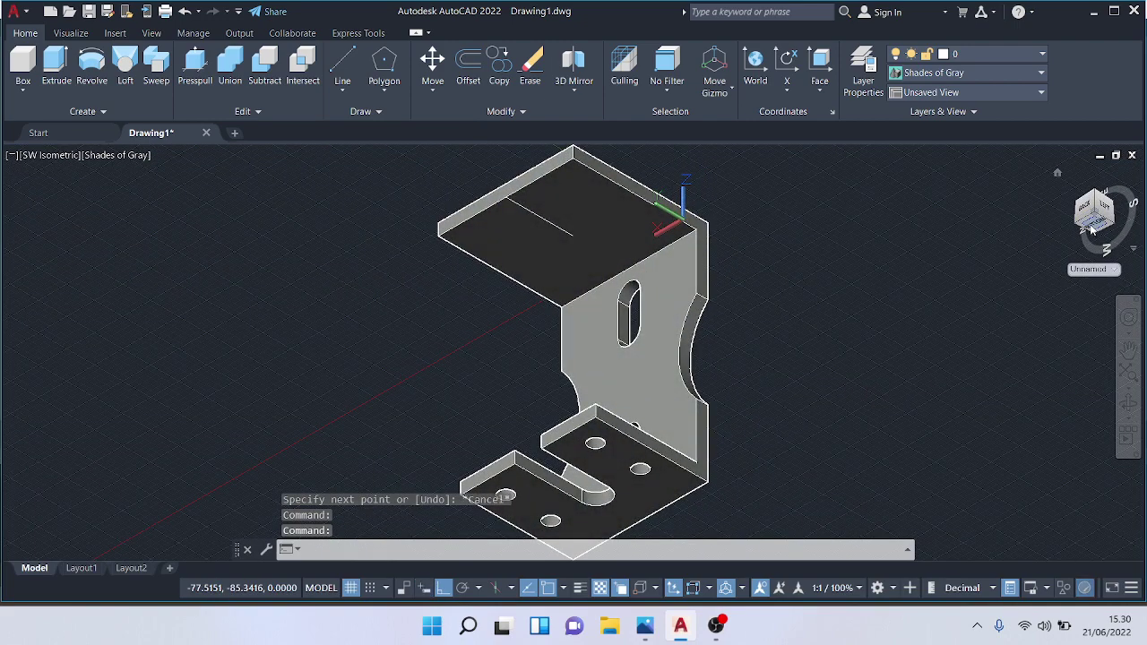
click(1091, 228)
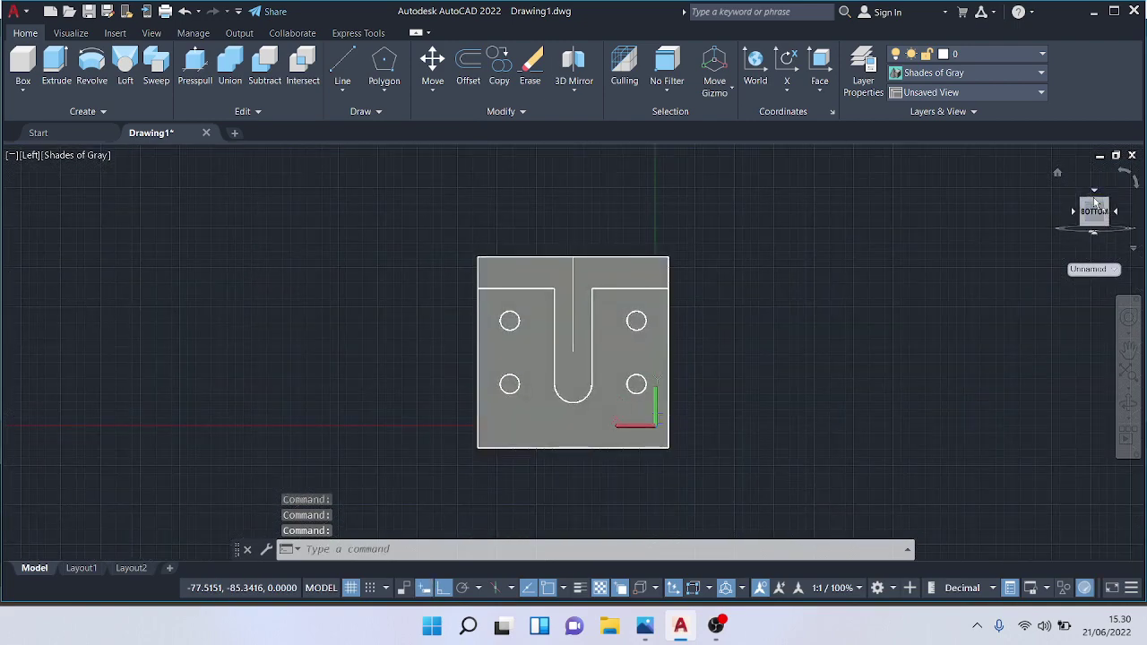
click(1094, 206)
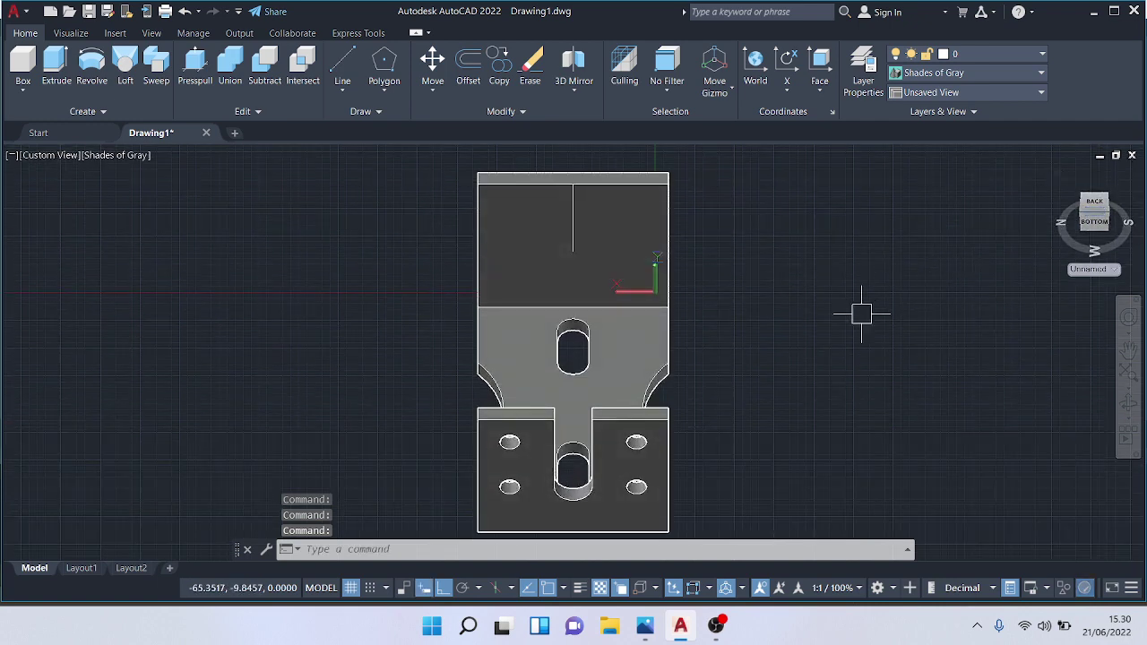
scroll(760, 322, up, 3)
shift+middle_drag(760, 322, 804, 383)
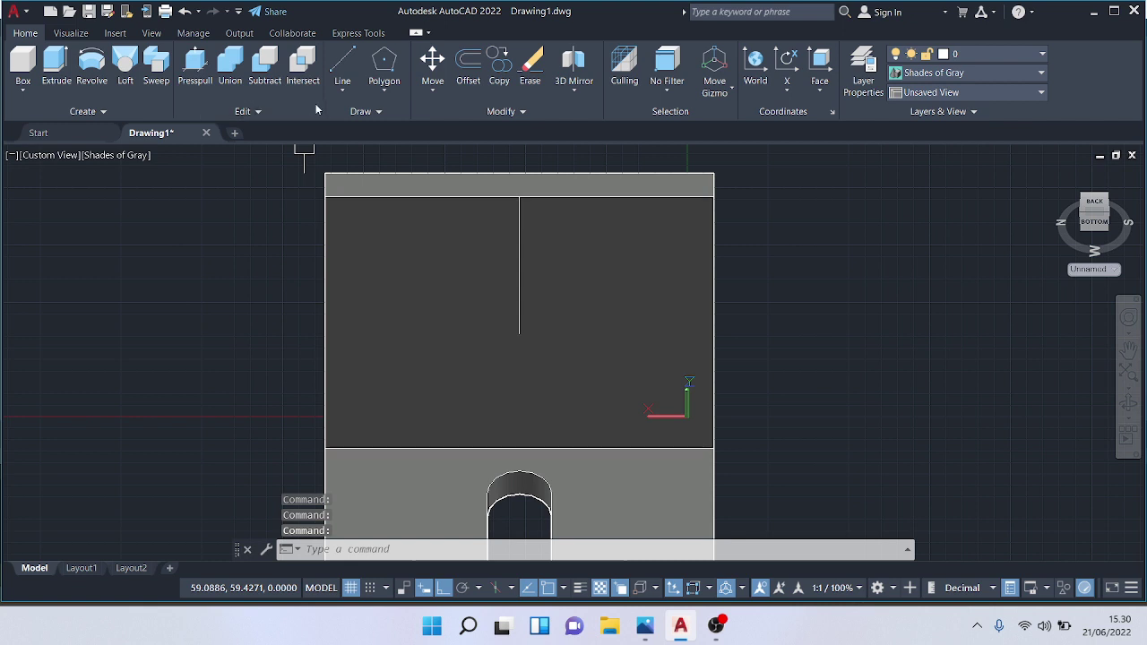
click(355, 111)
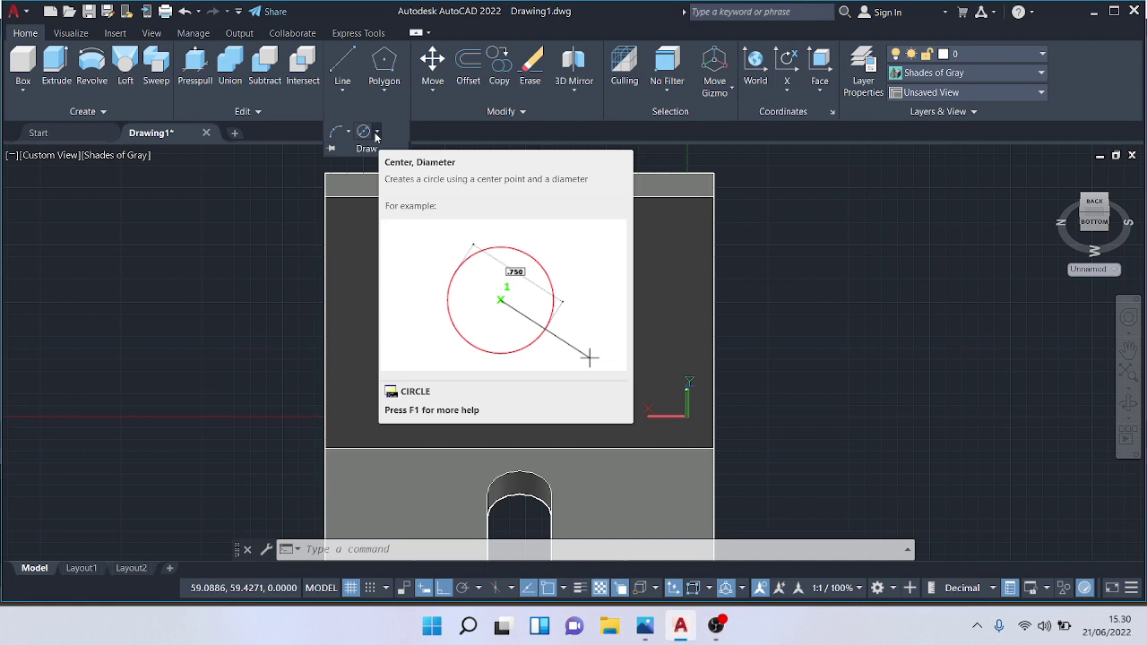
click(367, 133)
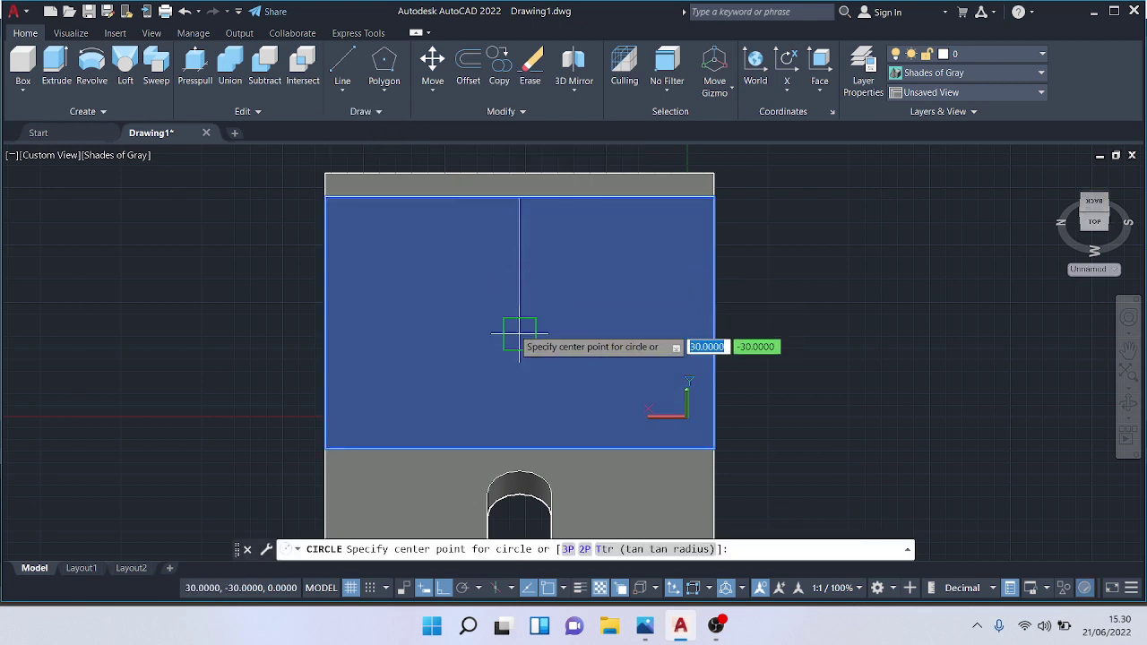
click(518, 334)
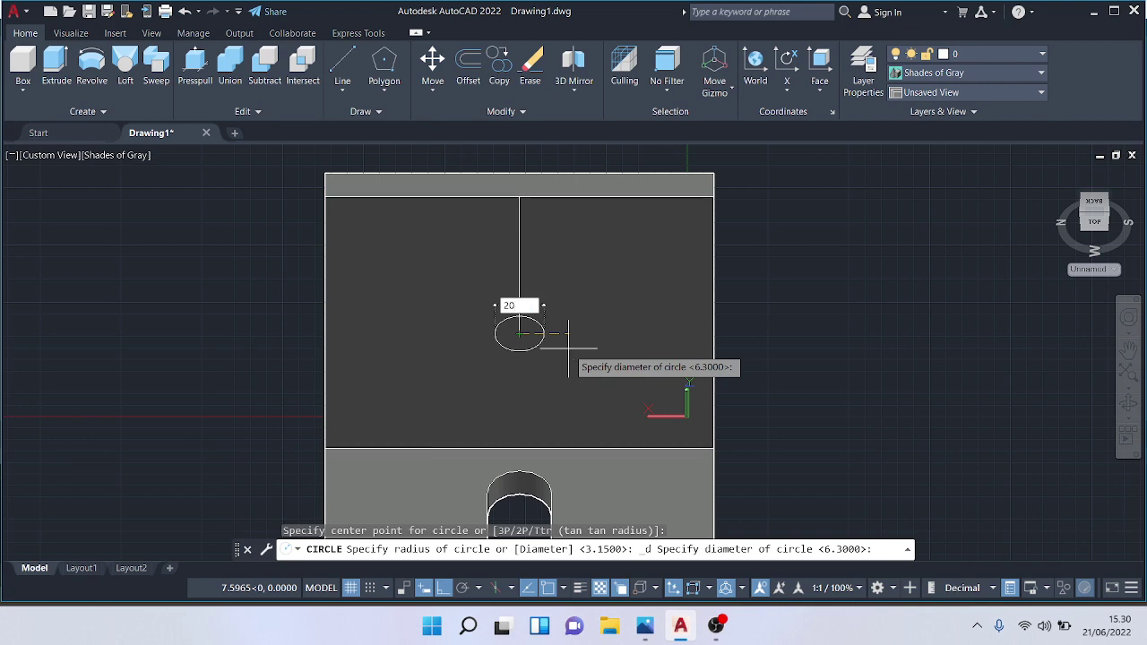
key(Return)
key(Escape)
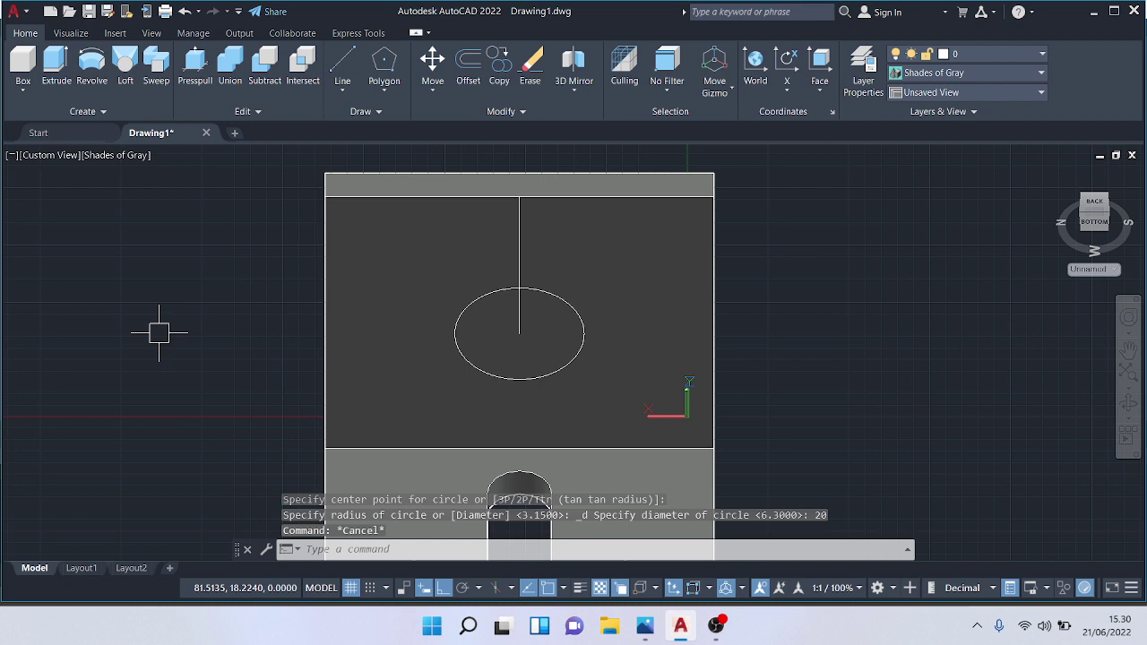
key(Escape)
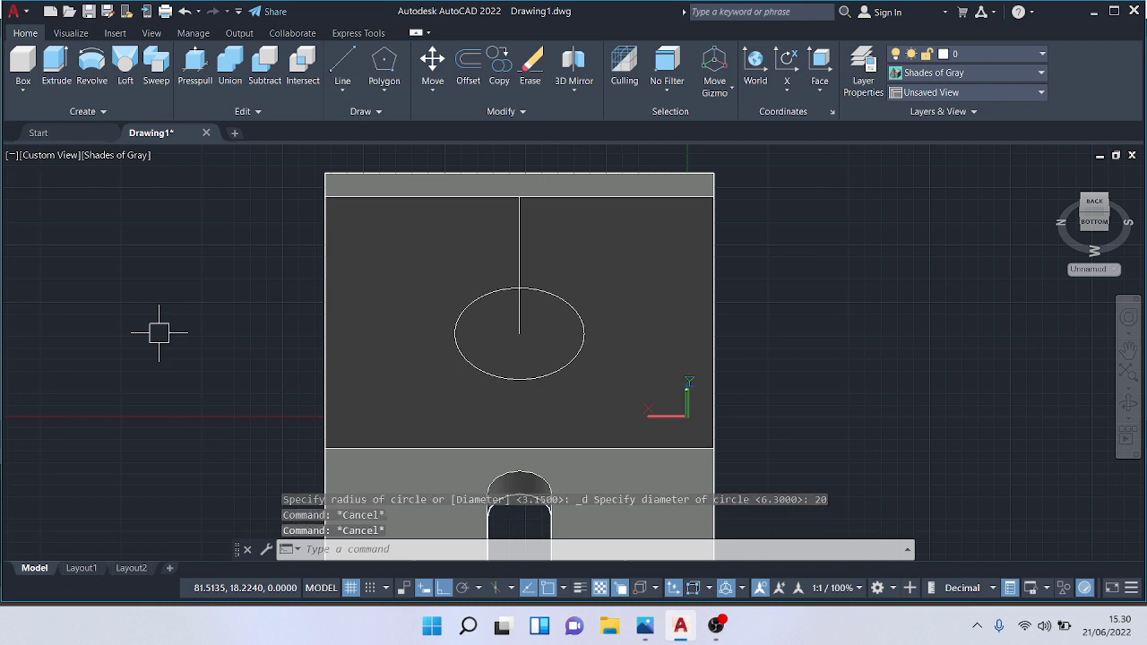
Step: Draw a circle with diameter 40 on the plain plate, concentric with the 20-diameter circle
click(362, 112)
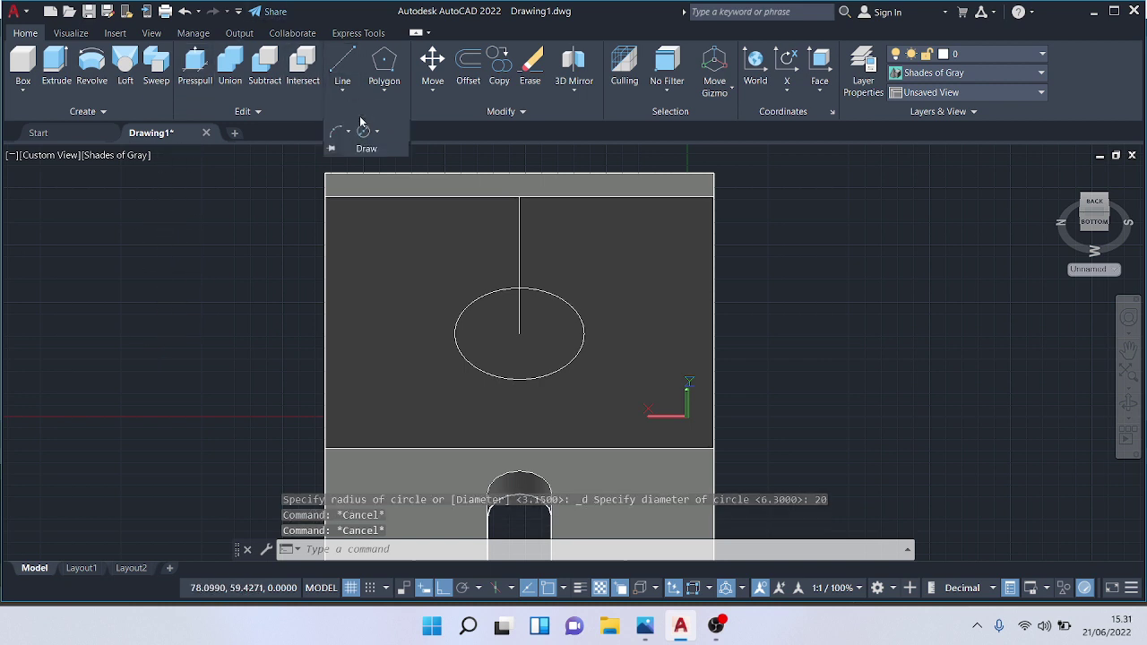
click(364, 133)
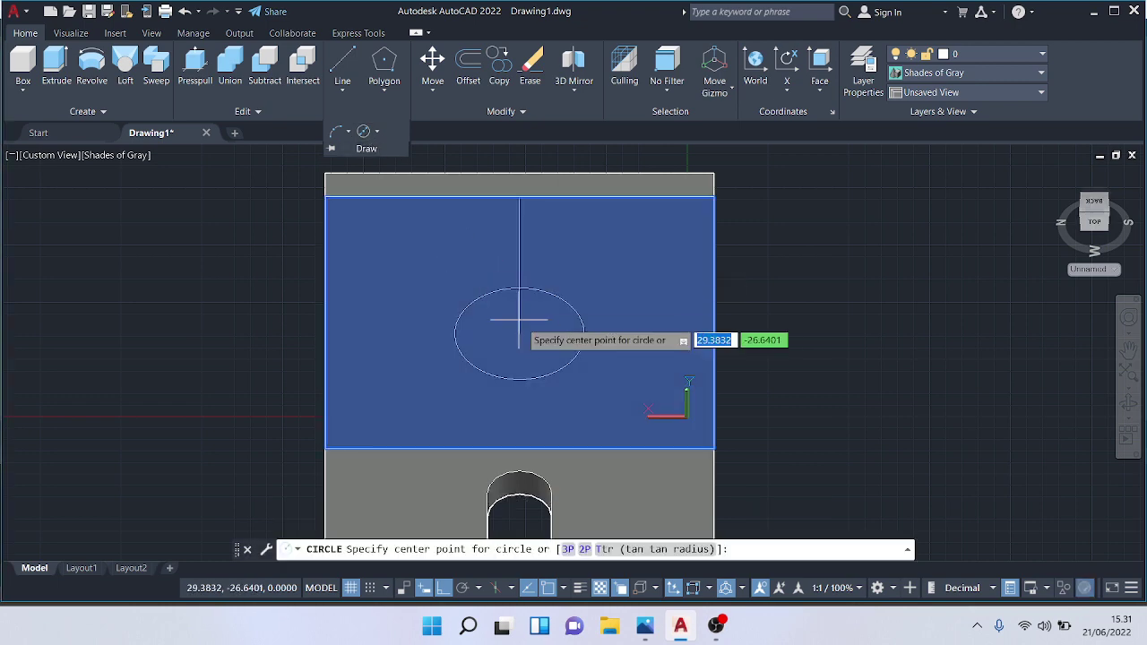
click(520, 333)
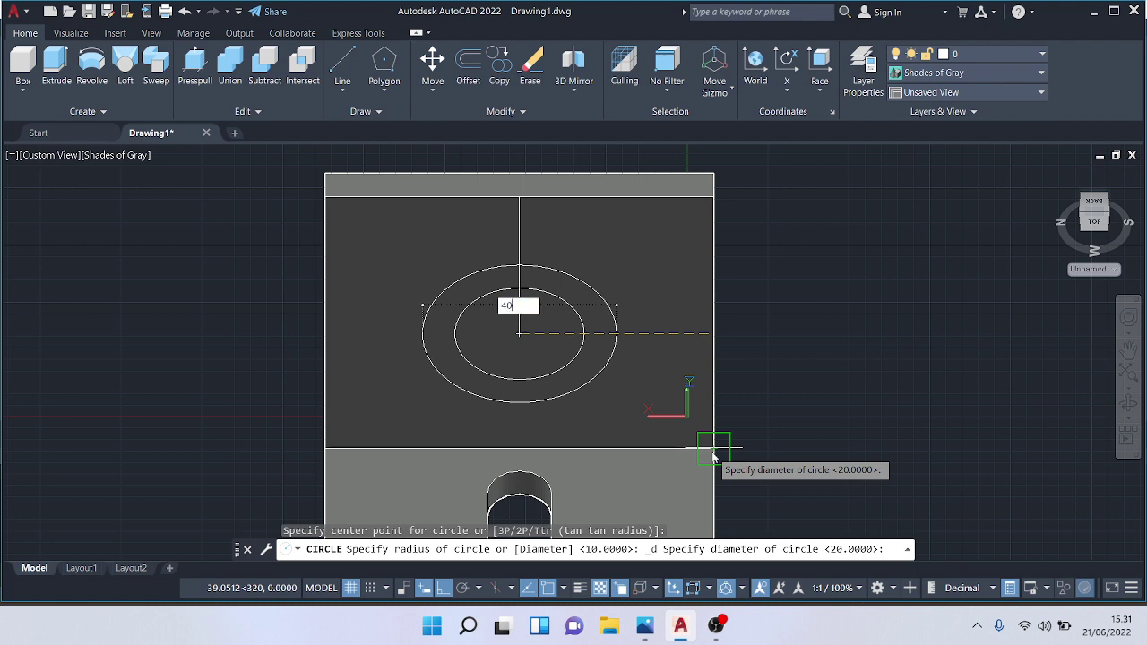
text(40)
key(Return)
key(Escape)
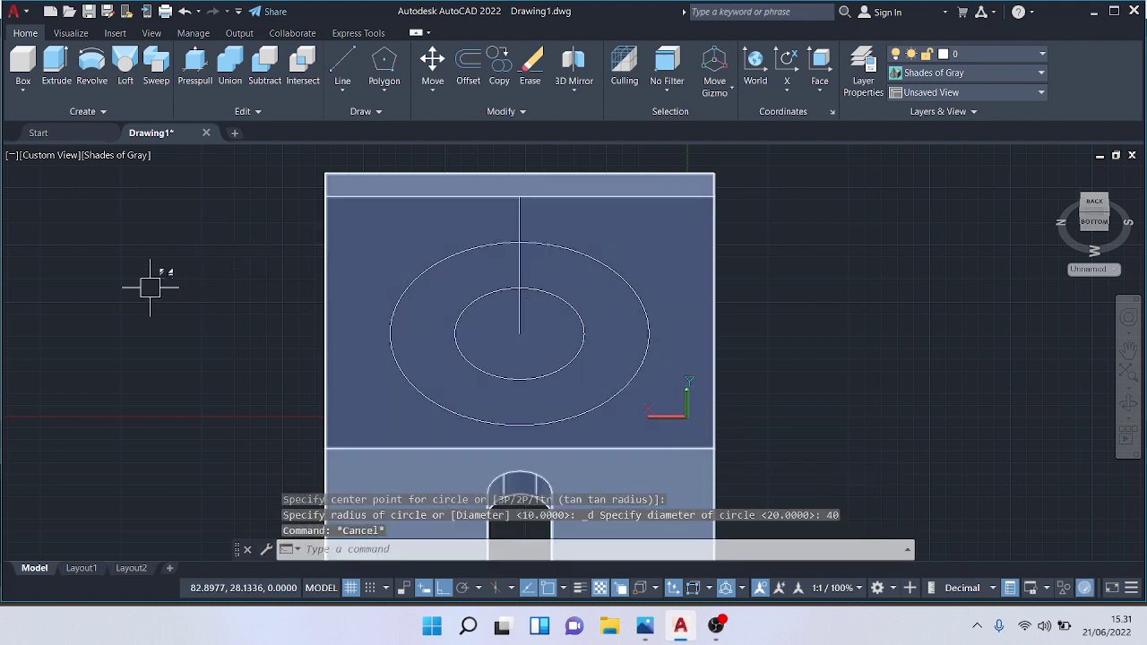
Step: Draw a line at 45° with Ortho off, from the circles' shared centre to just outside the 40-diameter circle, about 22 units long
click(343, 64)
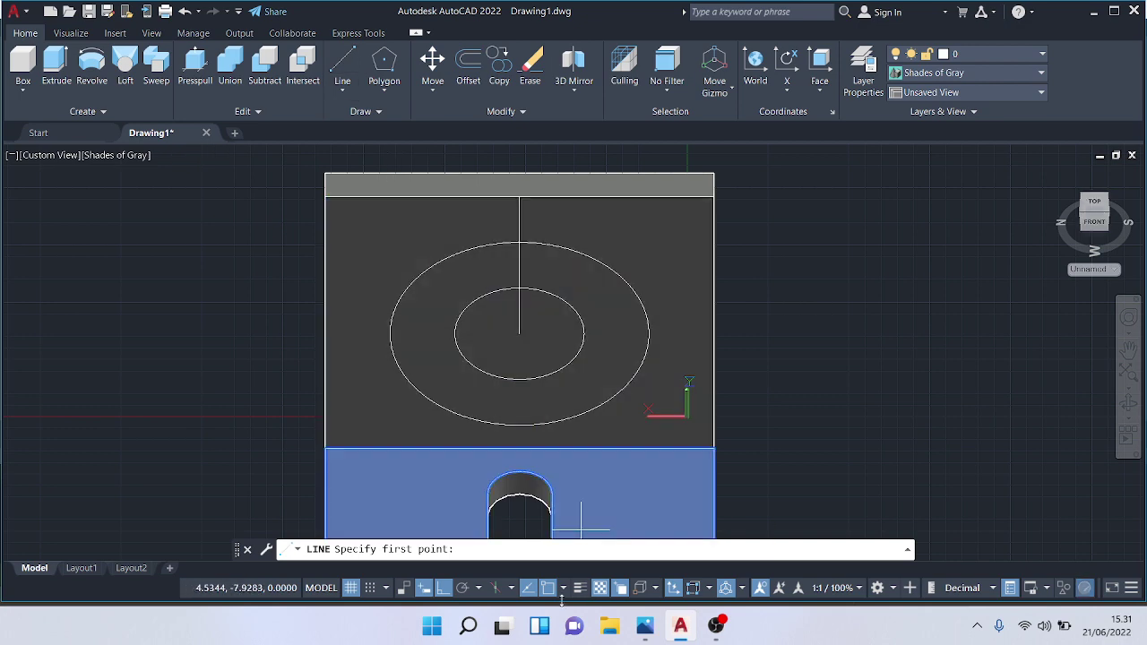
click(519, 334)
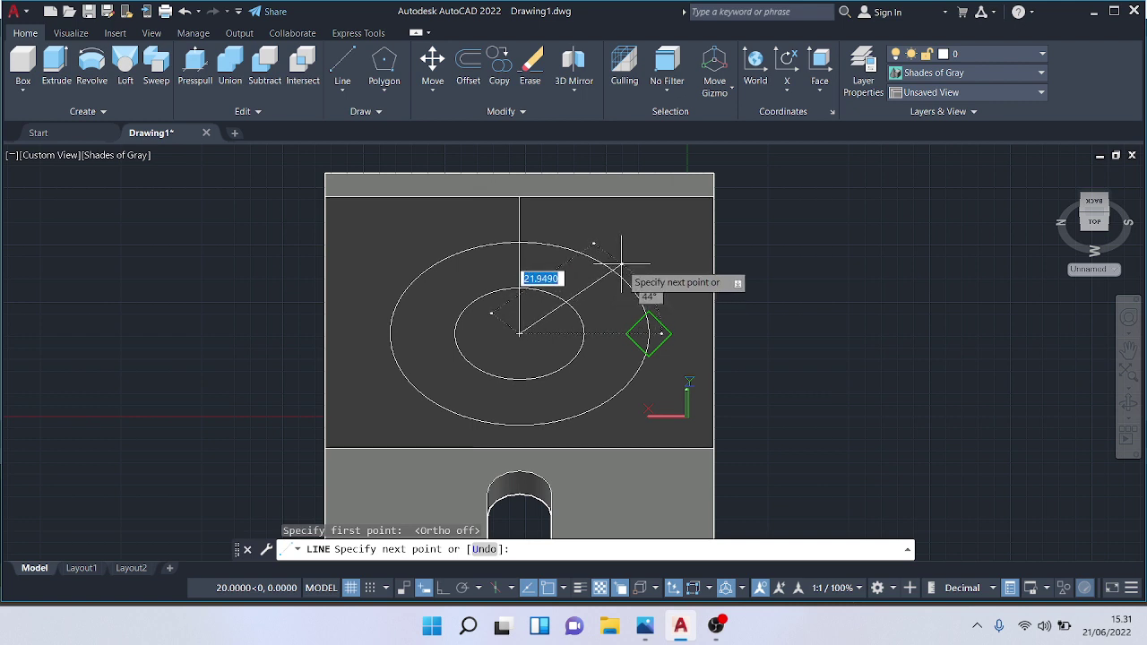
key(Tab)
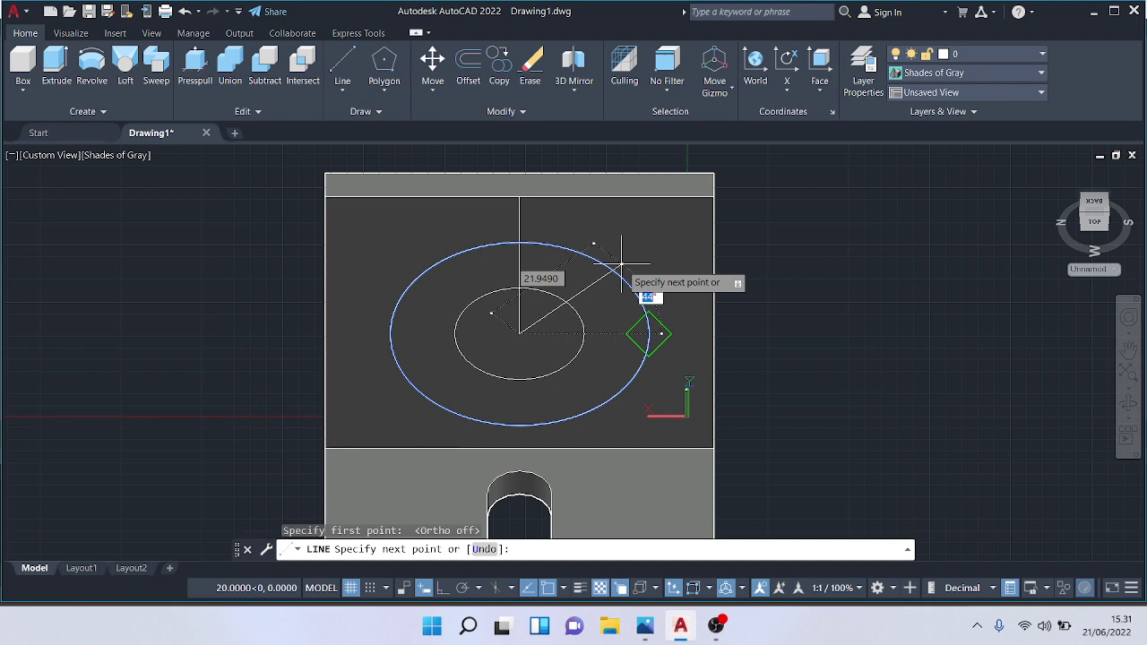
key(Return)
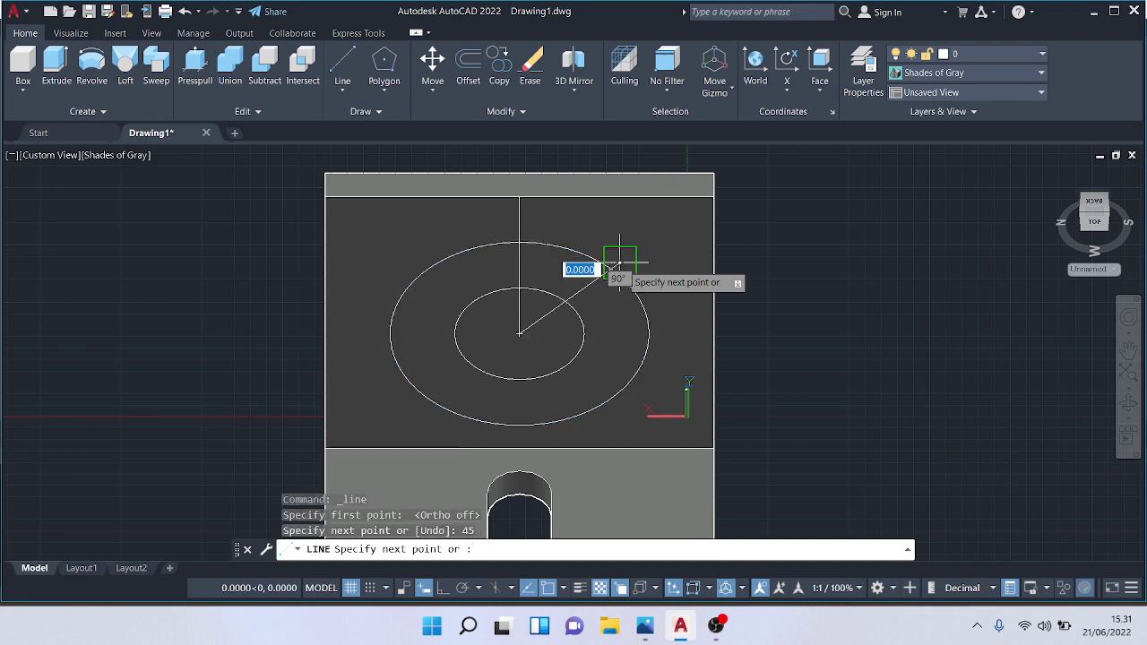
key(Escape)
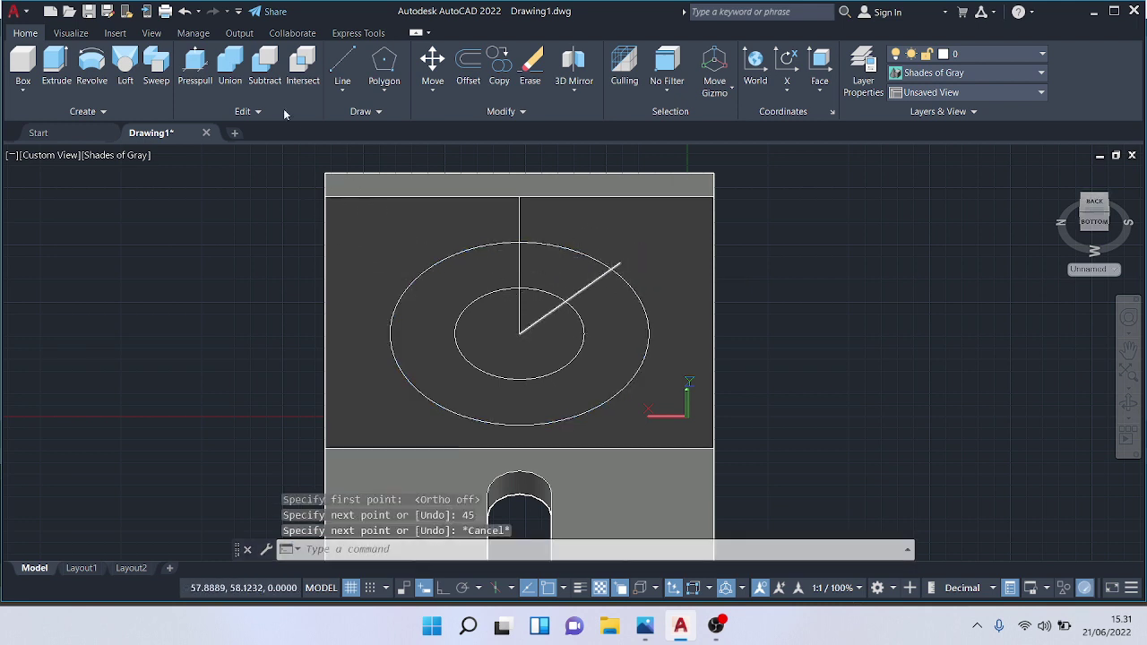
Step: Draw a circle with diameter 5.6 centred where the 45° line crosses the 40-diameter circle
click(470, 112)
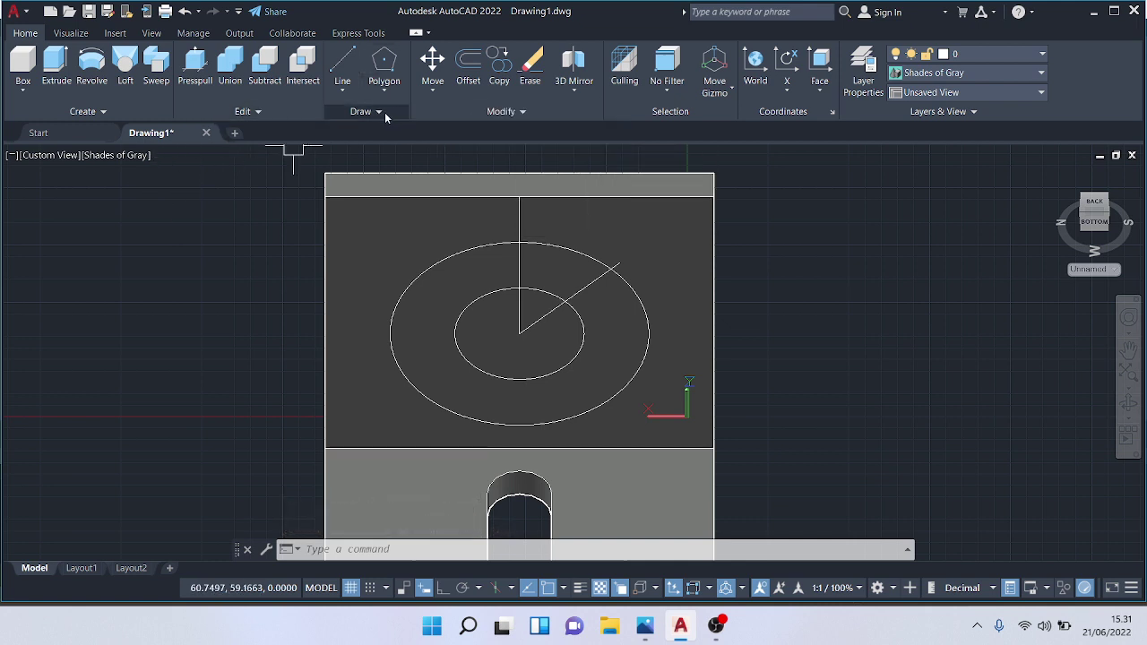
click(381, 111)
click(365, 133)
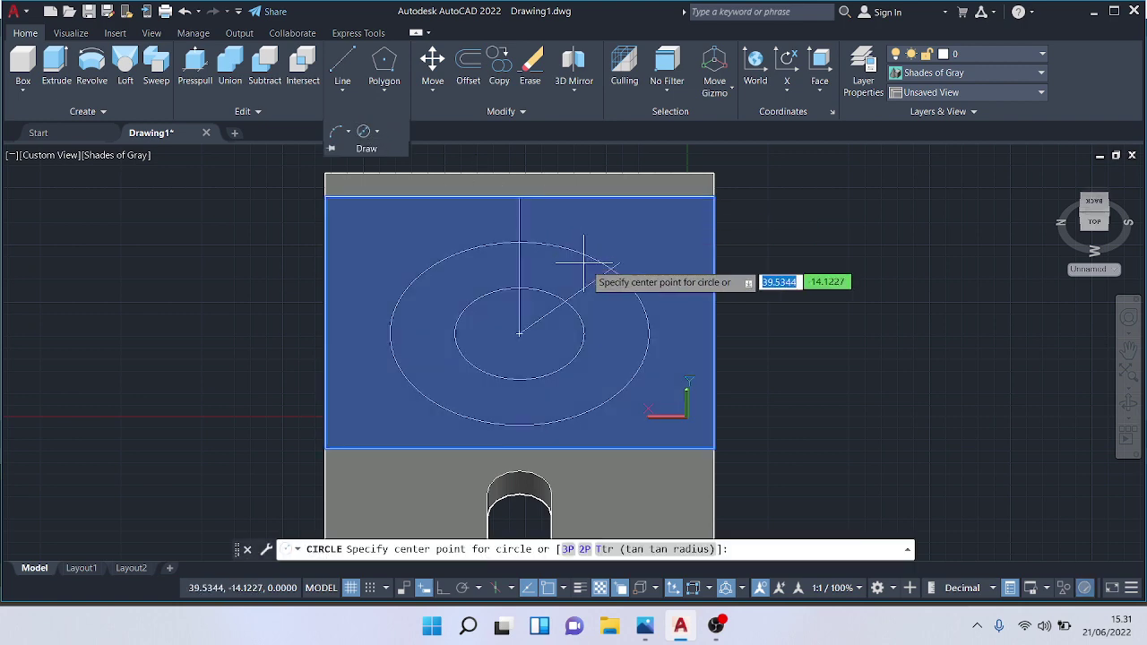
click(610, 266)
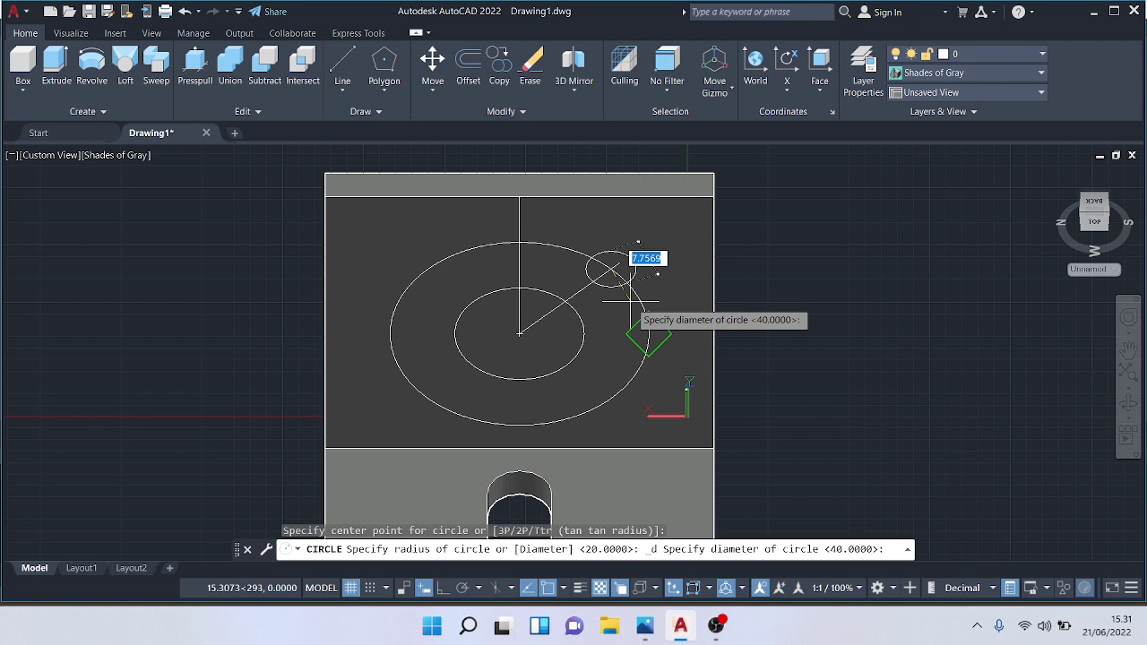
key(Return)
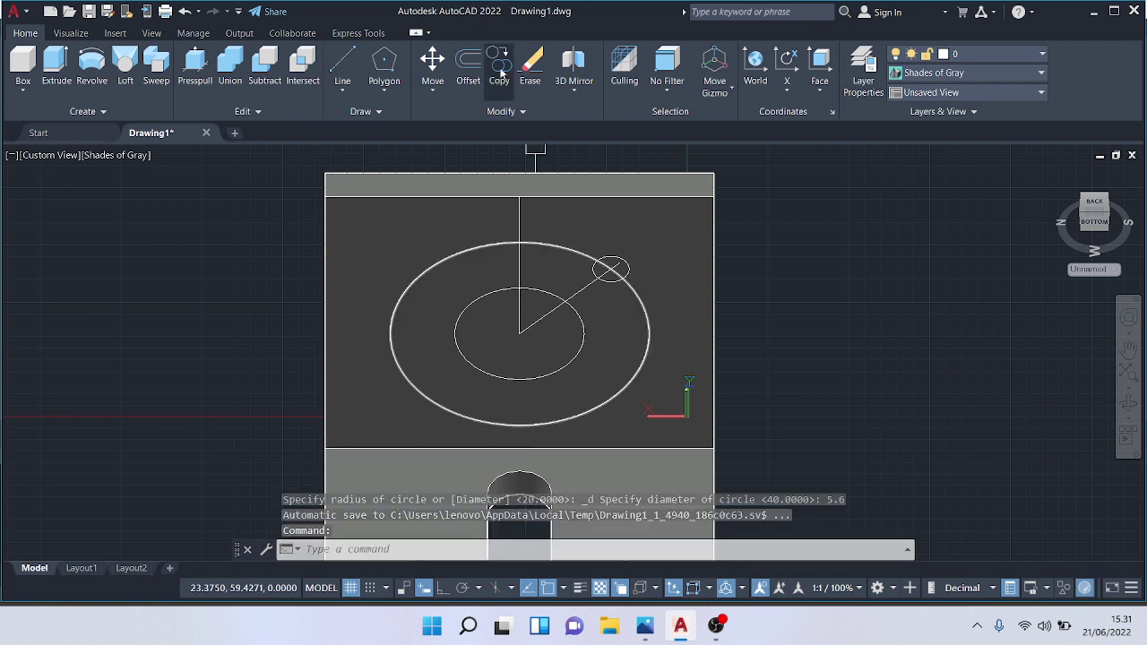
click(502, 111)
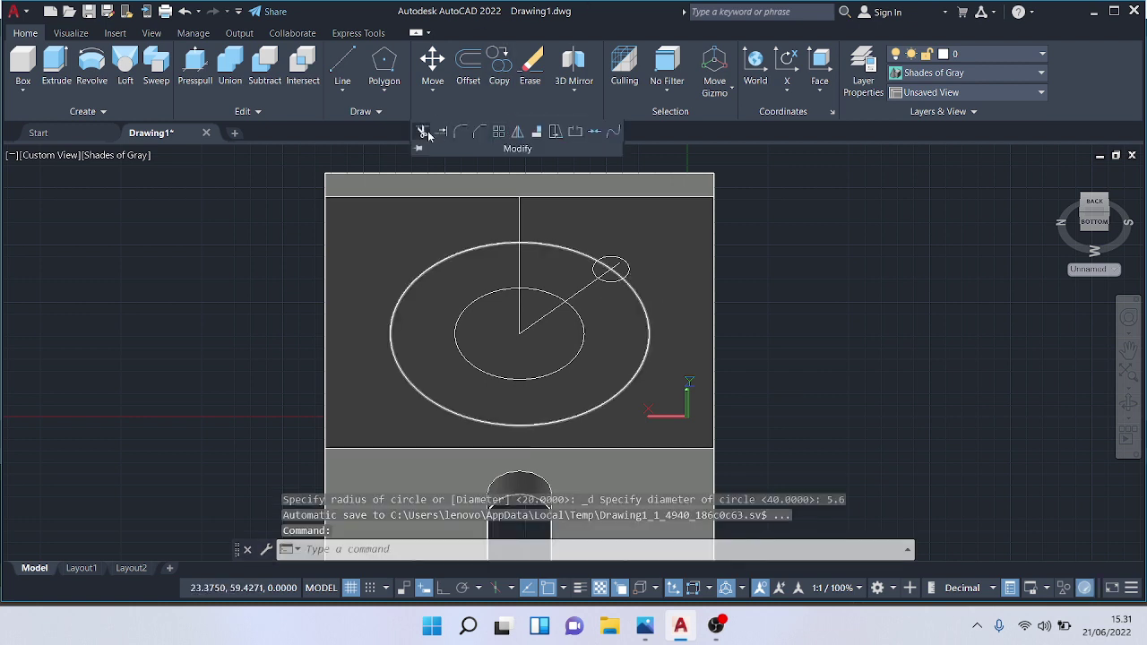
click(517, 132)
click(613, 263)
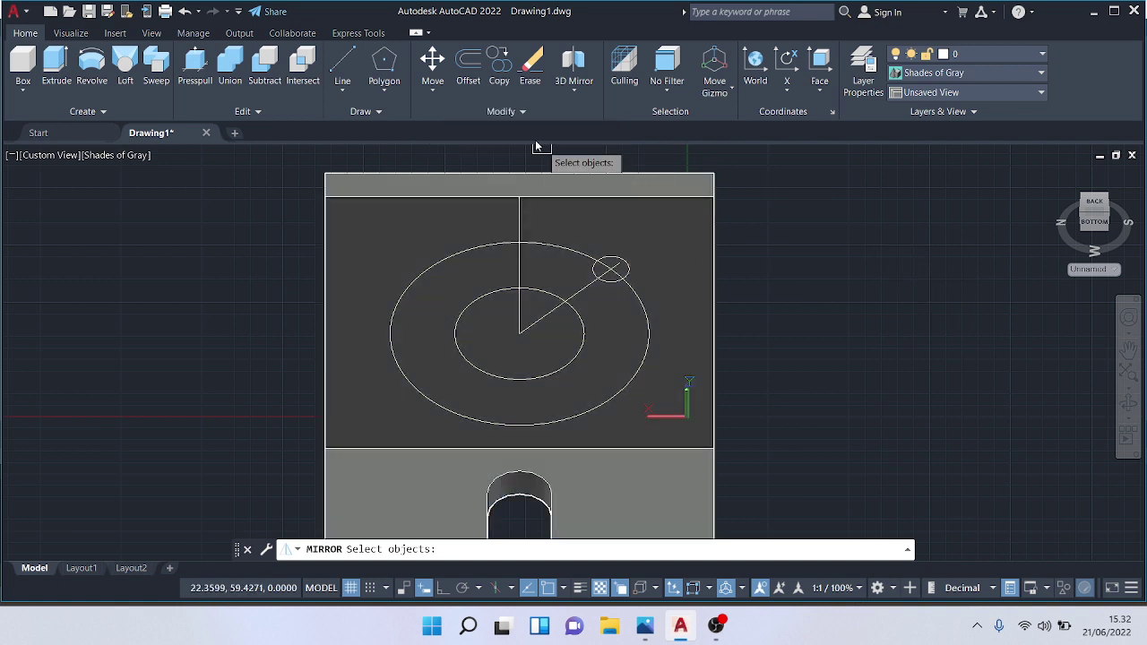
click(523, 112)
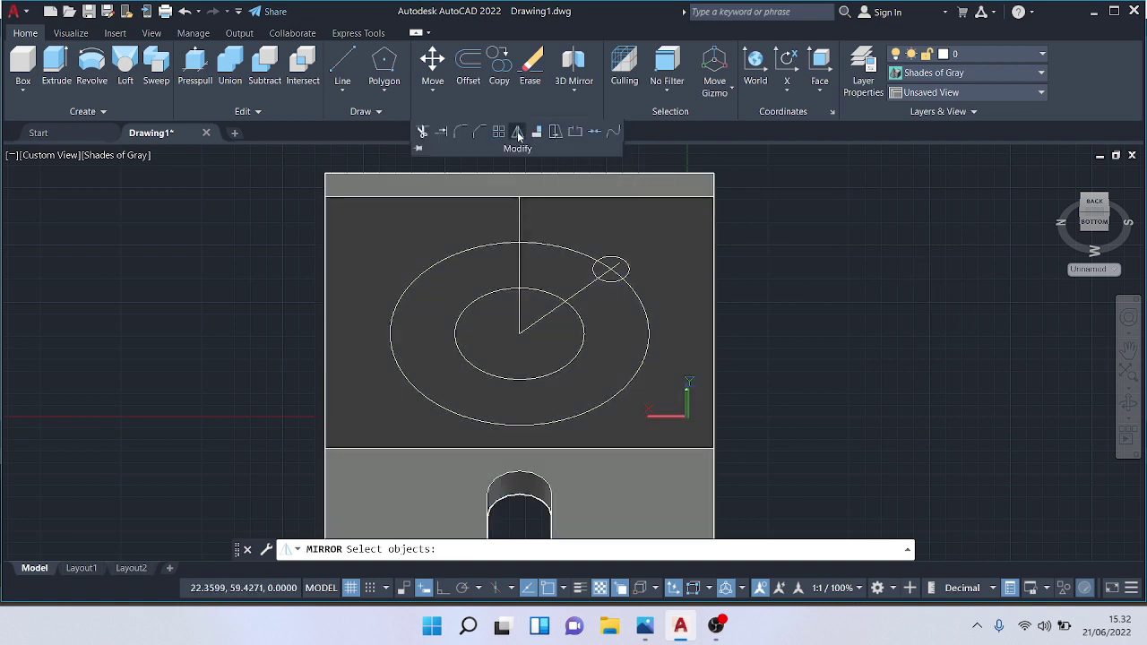
click(518, 134)
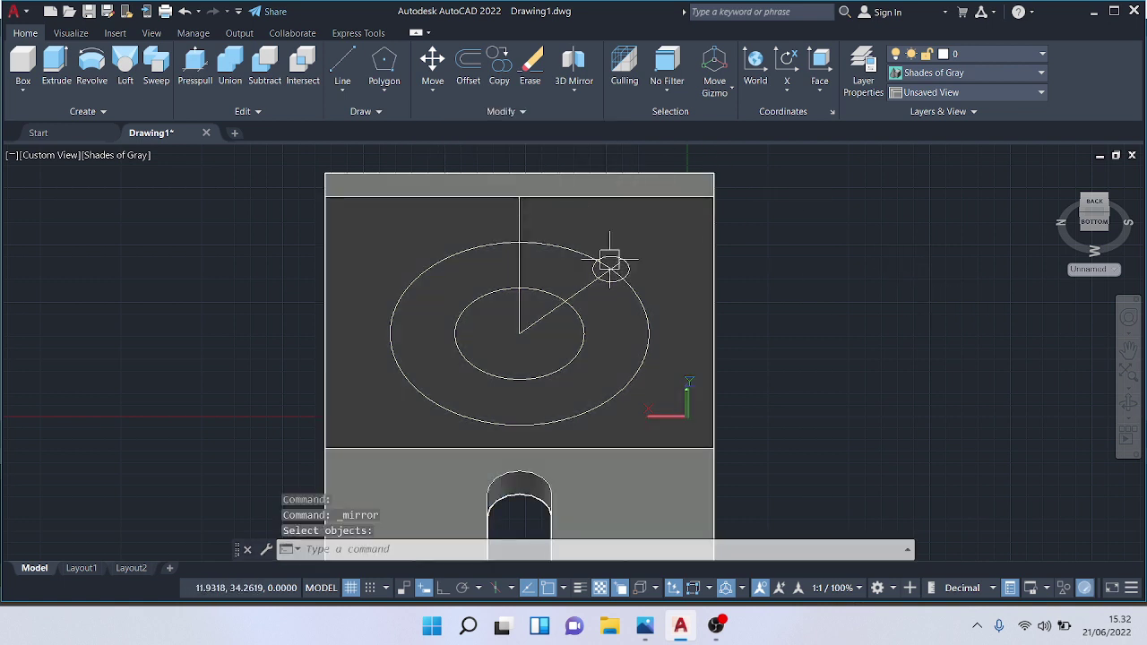
Step: Mirror the 5.6-diameter circle about a line through the large circles' centre, perpendicular to the 30-unit construction line, keeping the original
click(524, 112)
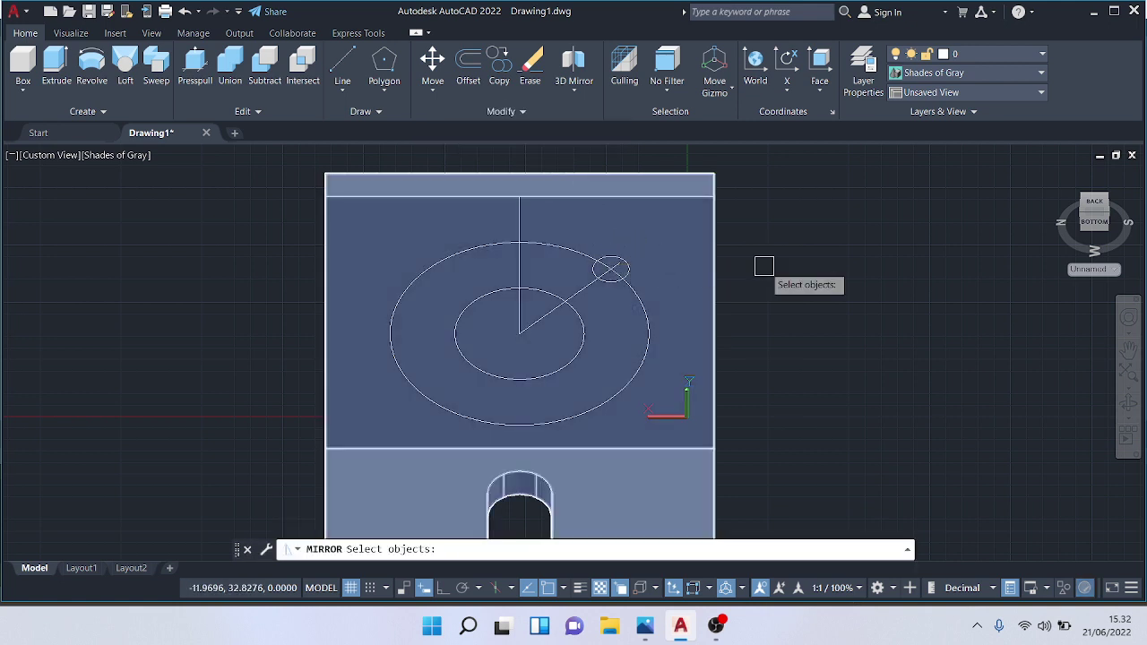
click(610, 258)
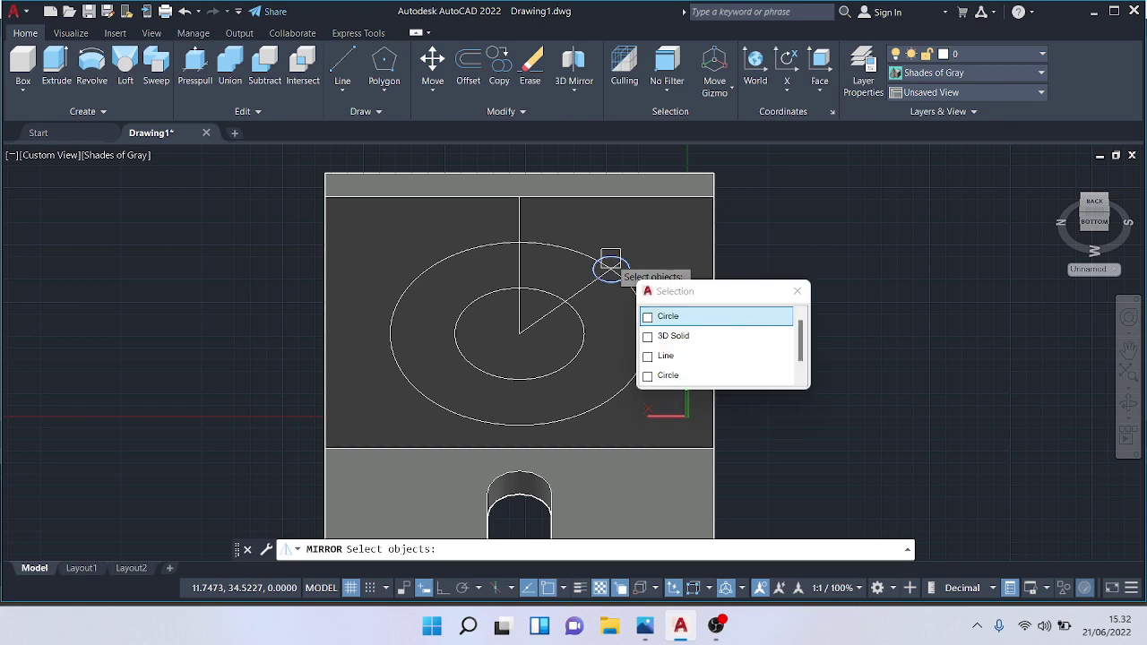
click(610, 261)
key(Return)
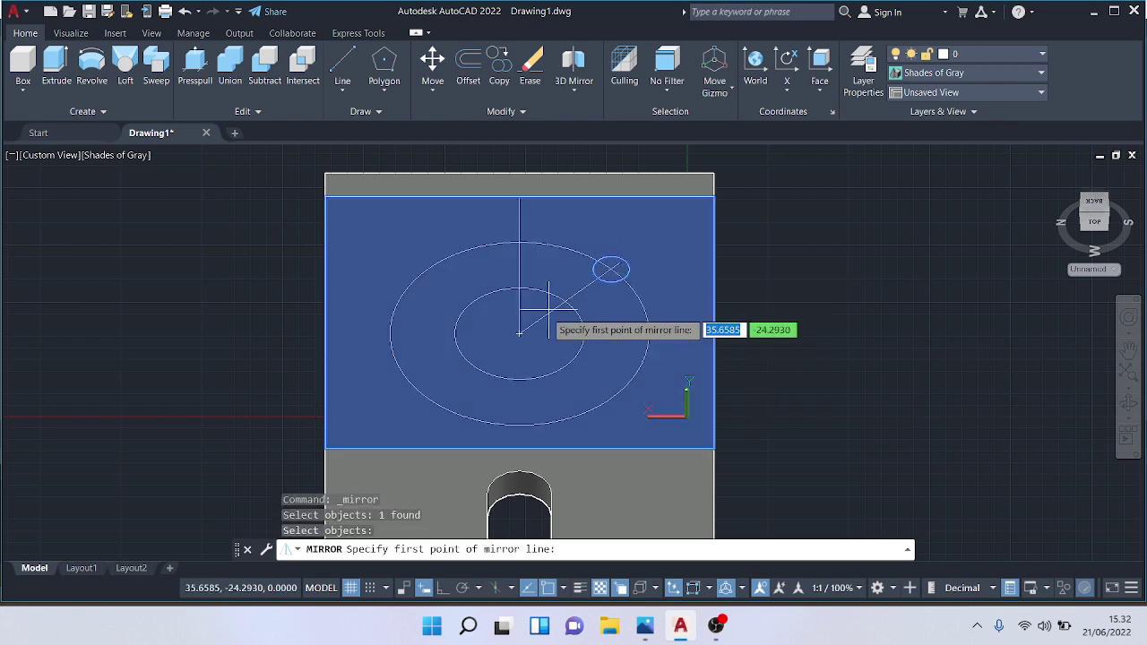
click(519, 333)
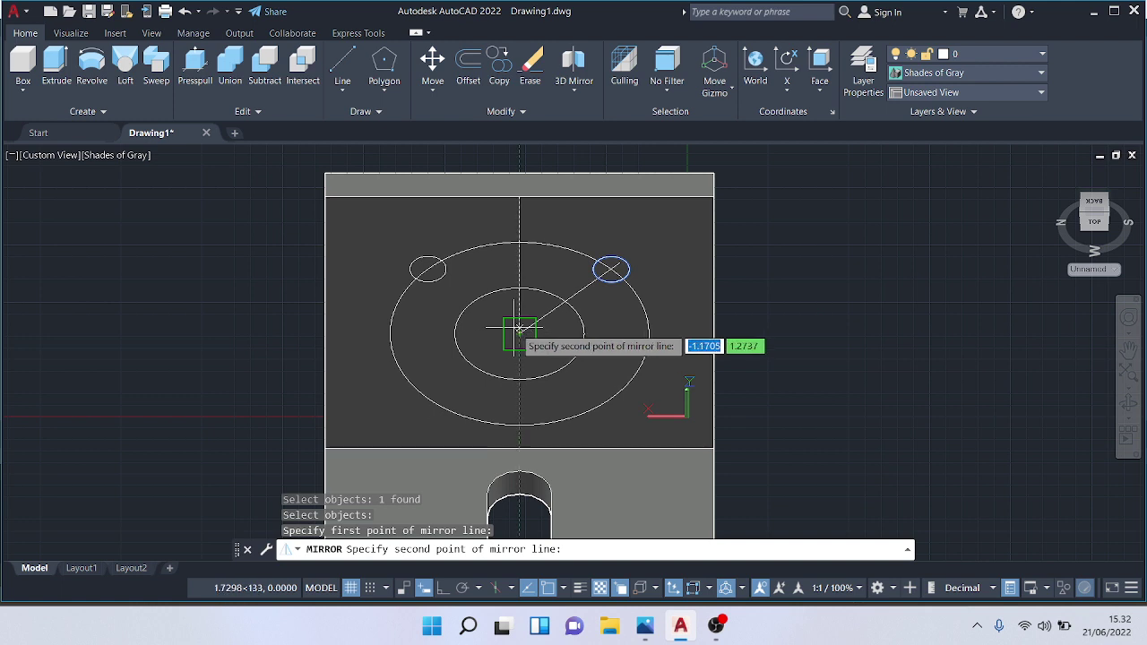
click(583, 333)
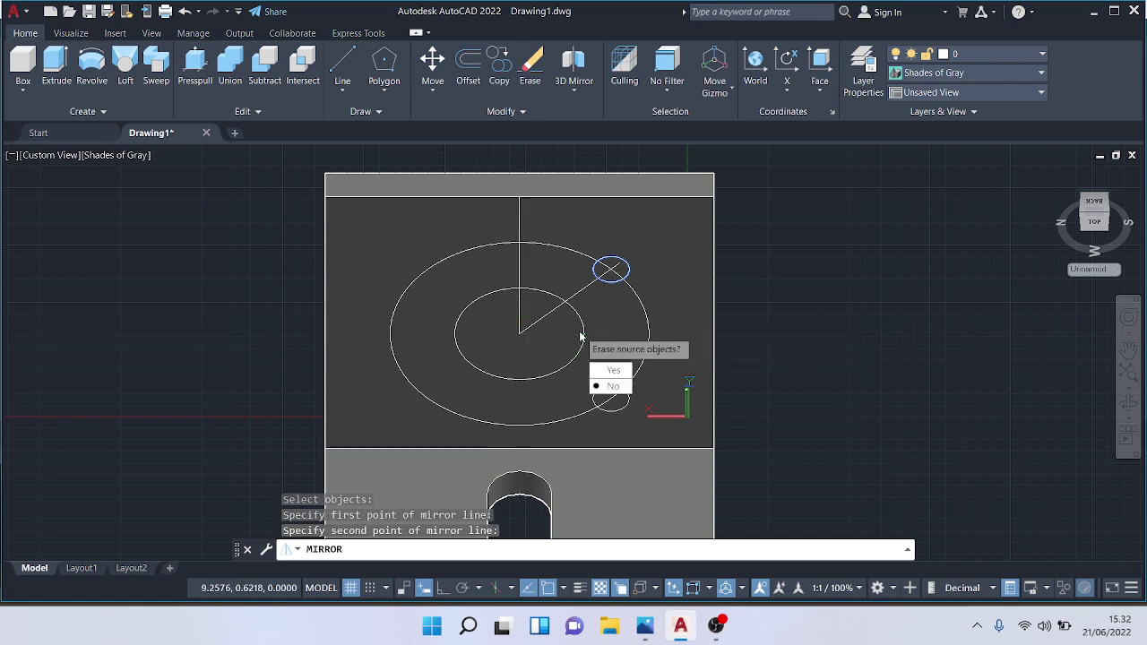
click(609, 386)
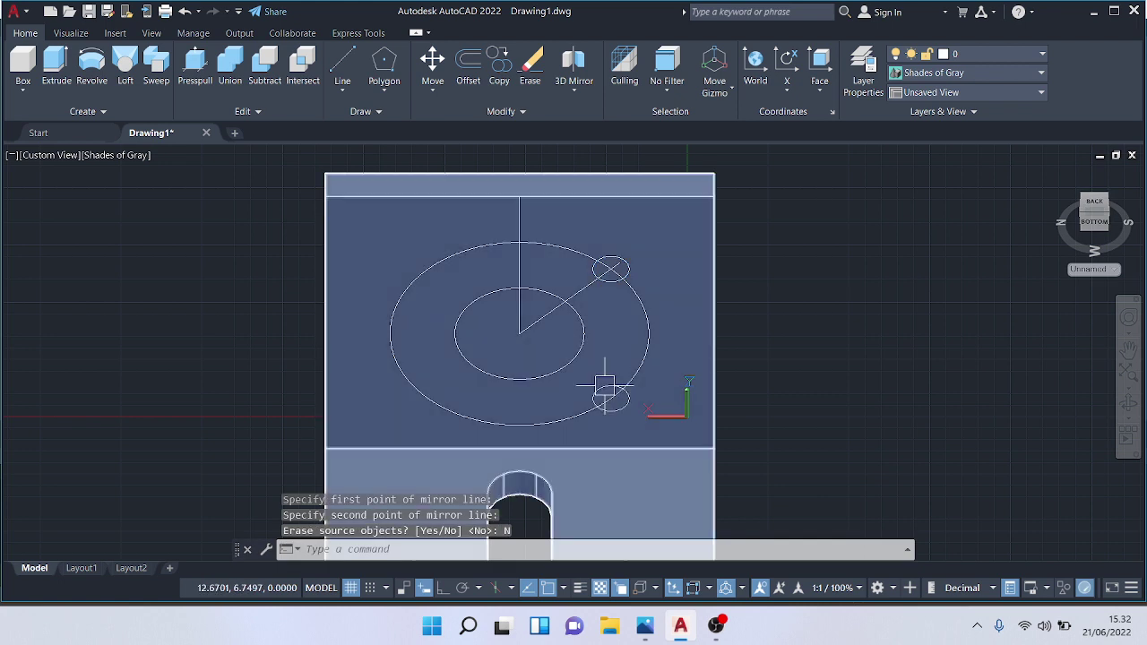
Step: Mirror both 5.6-diameter circles about the 30-unit construction line through the large circles' centre, keeping the originals
click(610, 396)
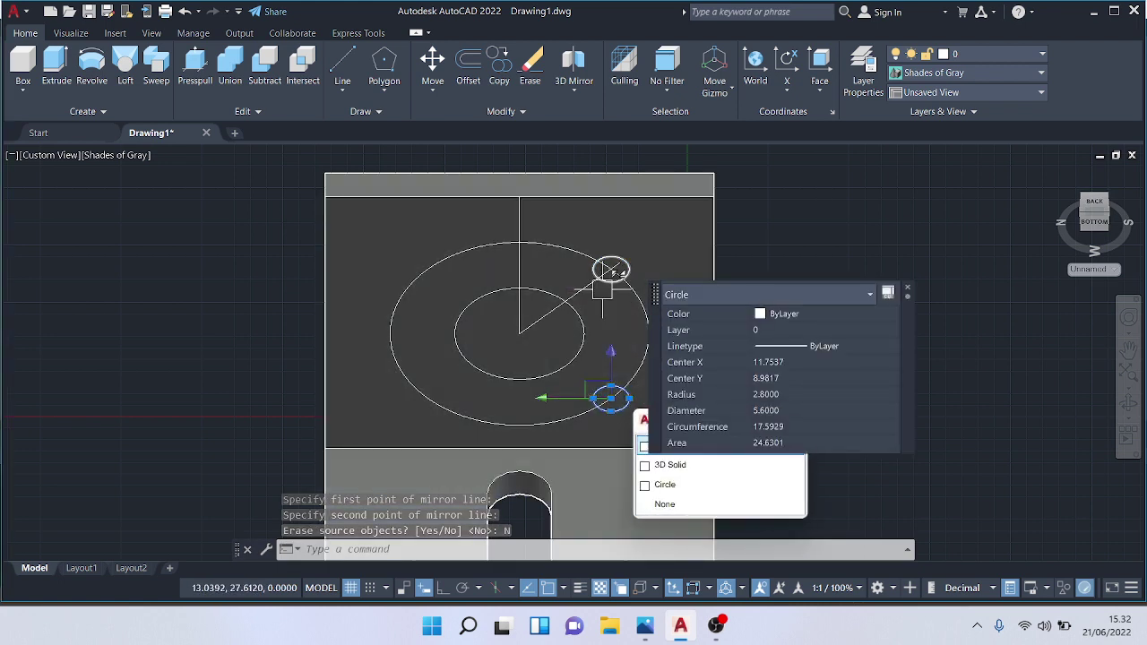
click(605, 280)
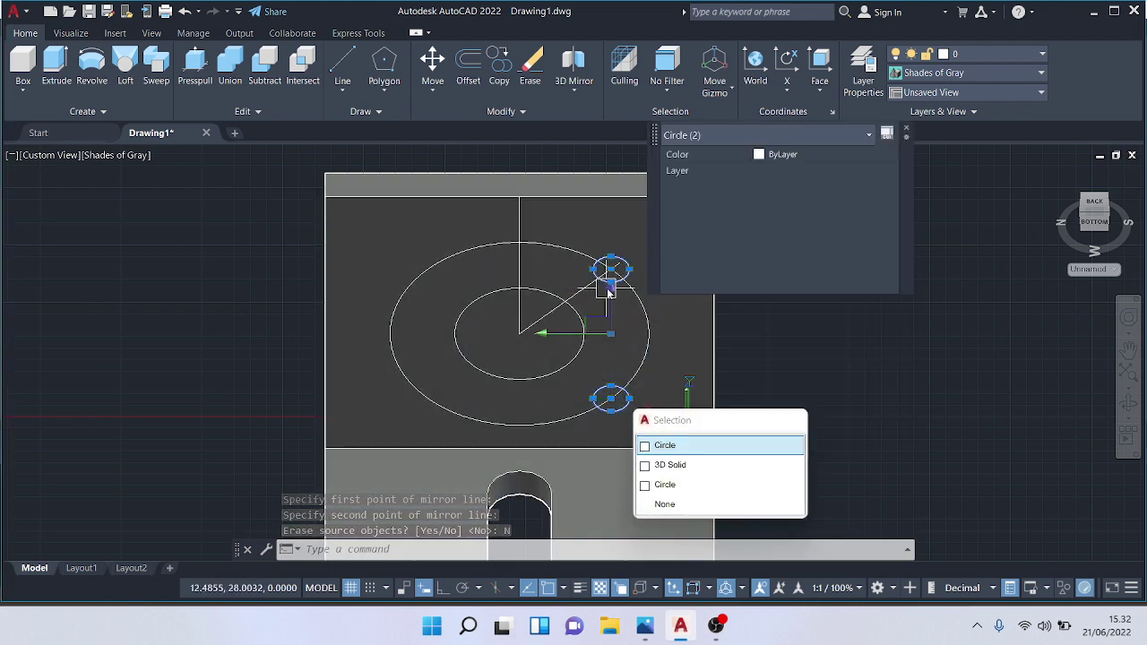
click(500, 111)
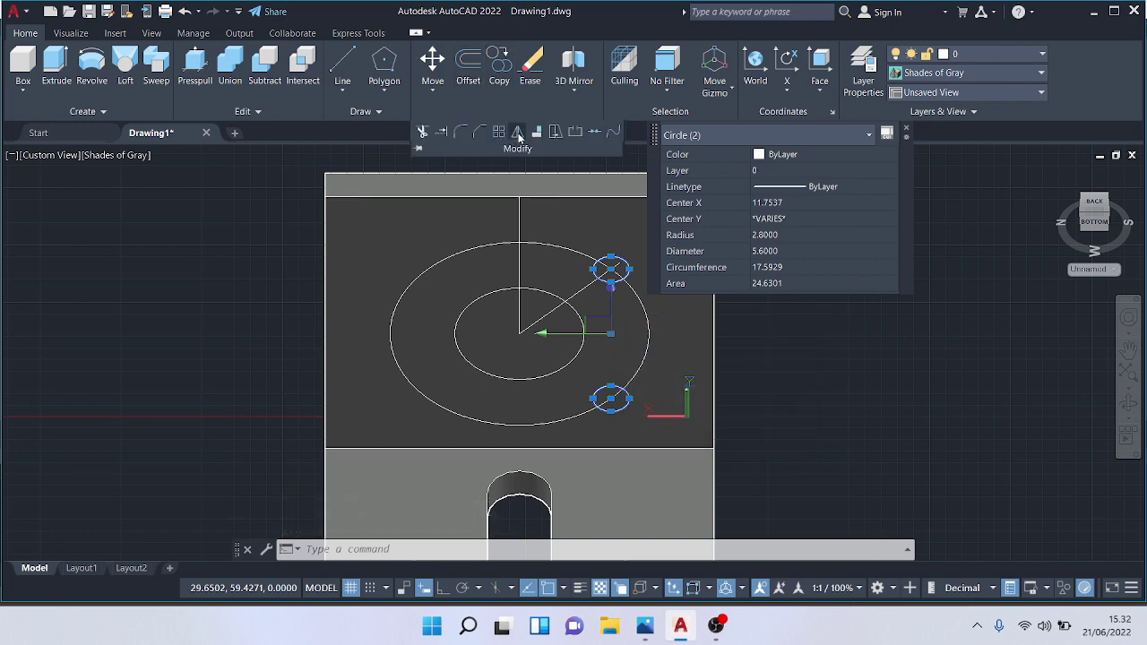
click(518, 132)
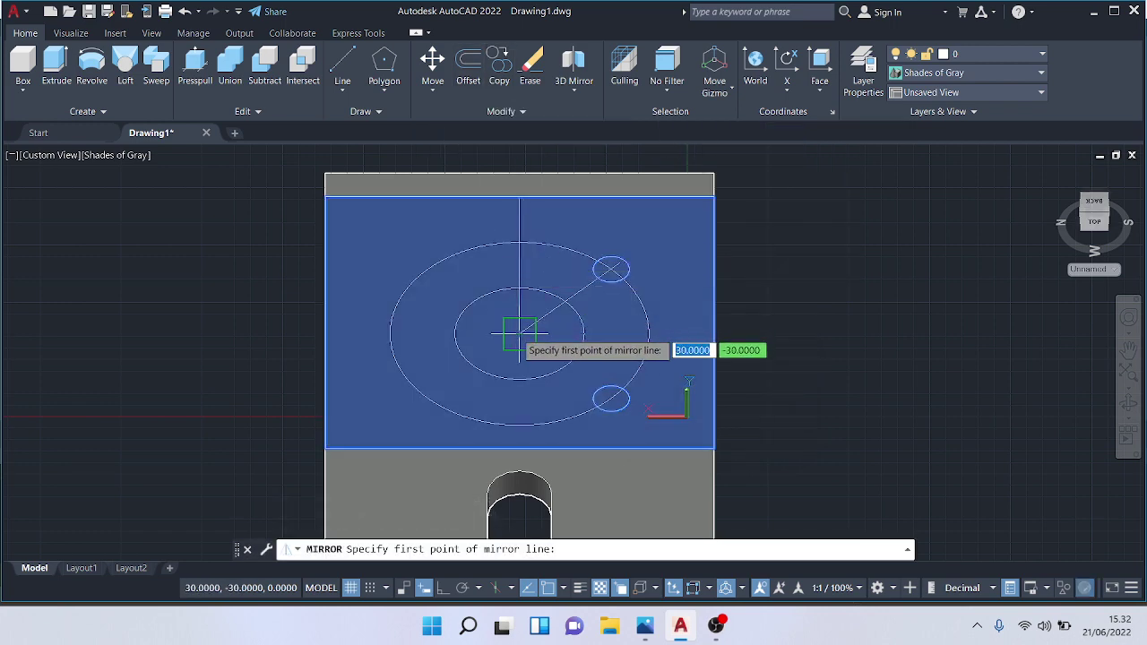
click(520, 333)
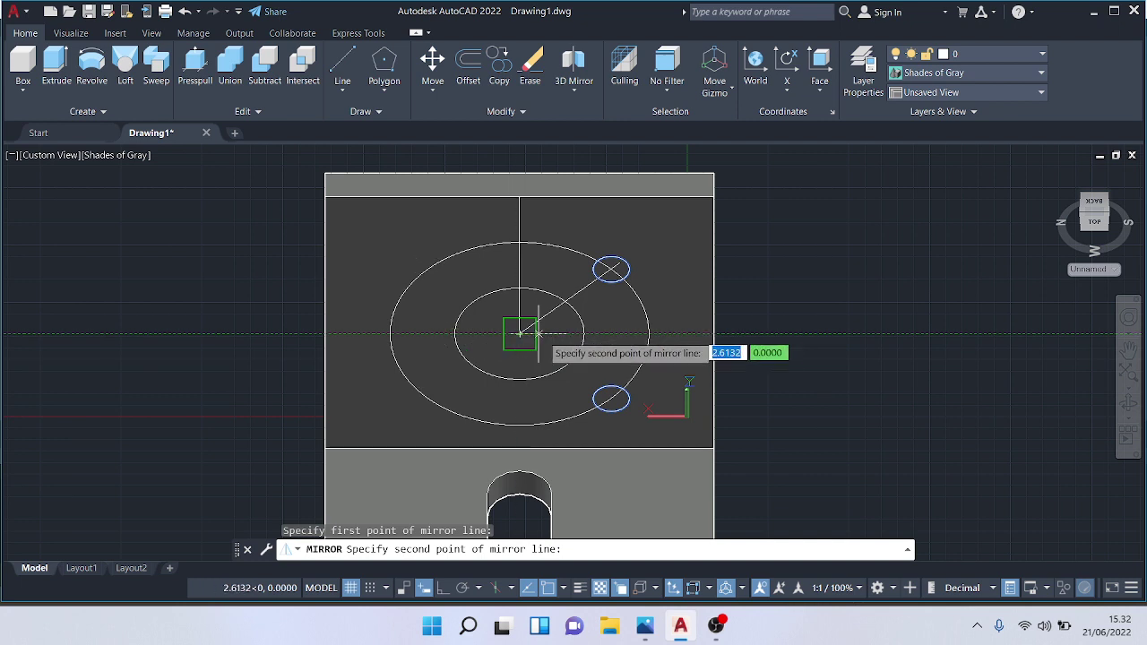
click(520, 265)
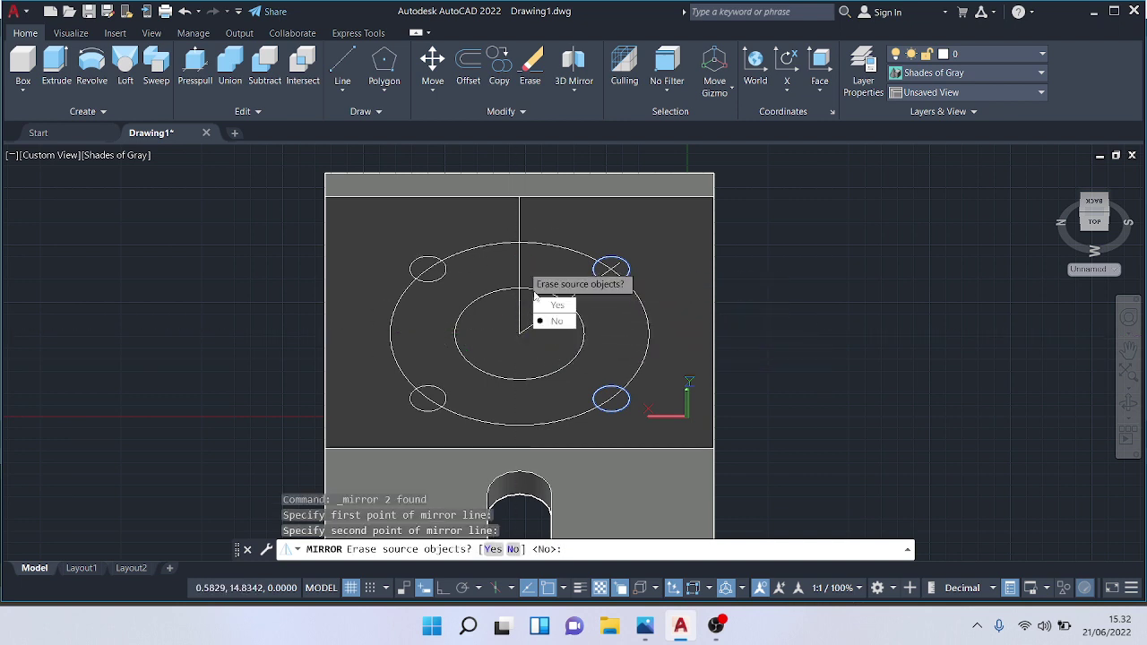
click(552, 321)
key(Escape)
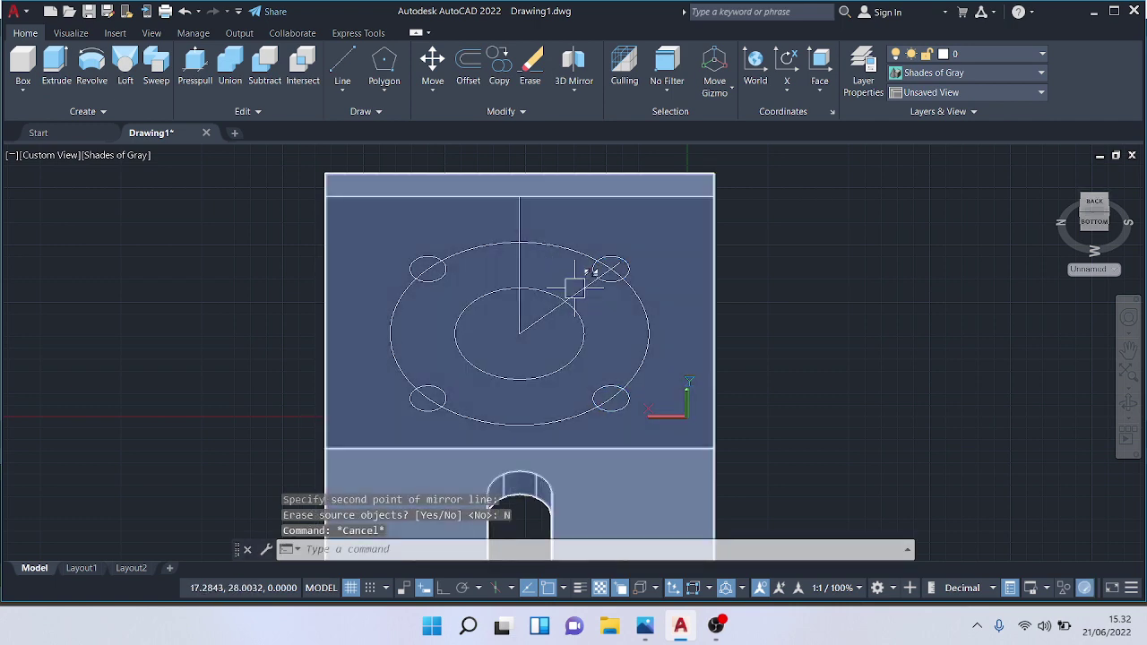
Step: Delete the 40-diameter circle that passes through the centres of the four small circles
click(574, 286)
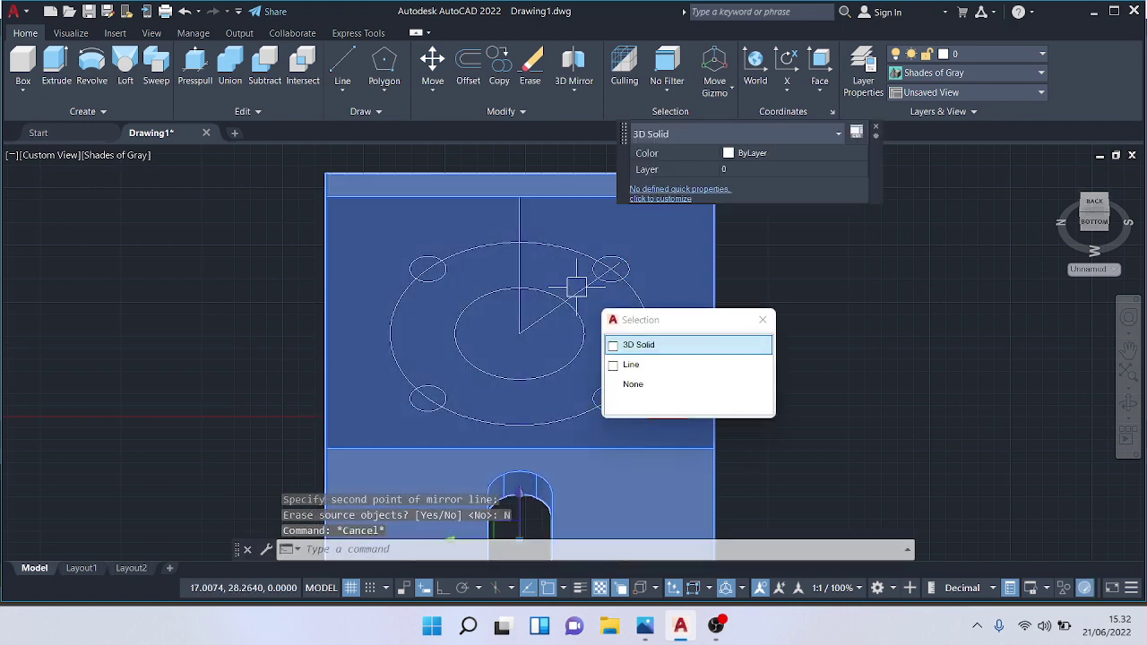
key(Escape)
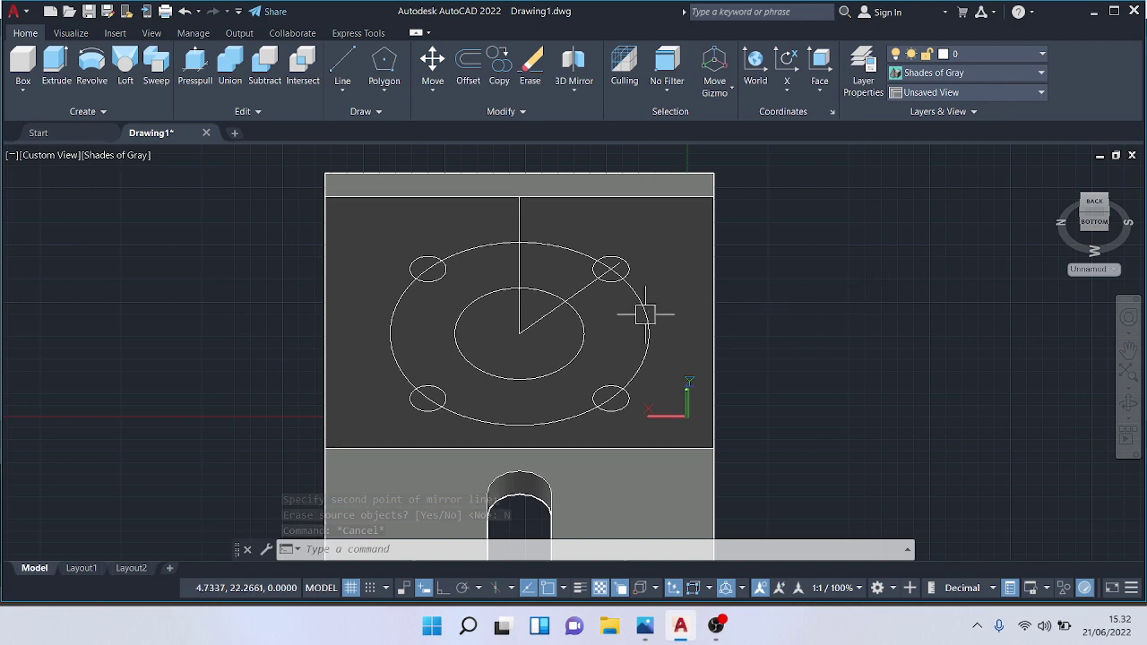
click(648, 310)
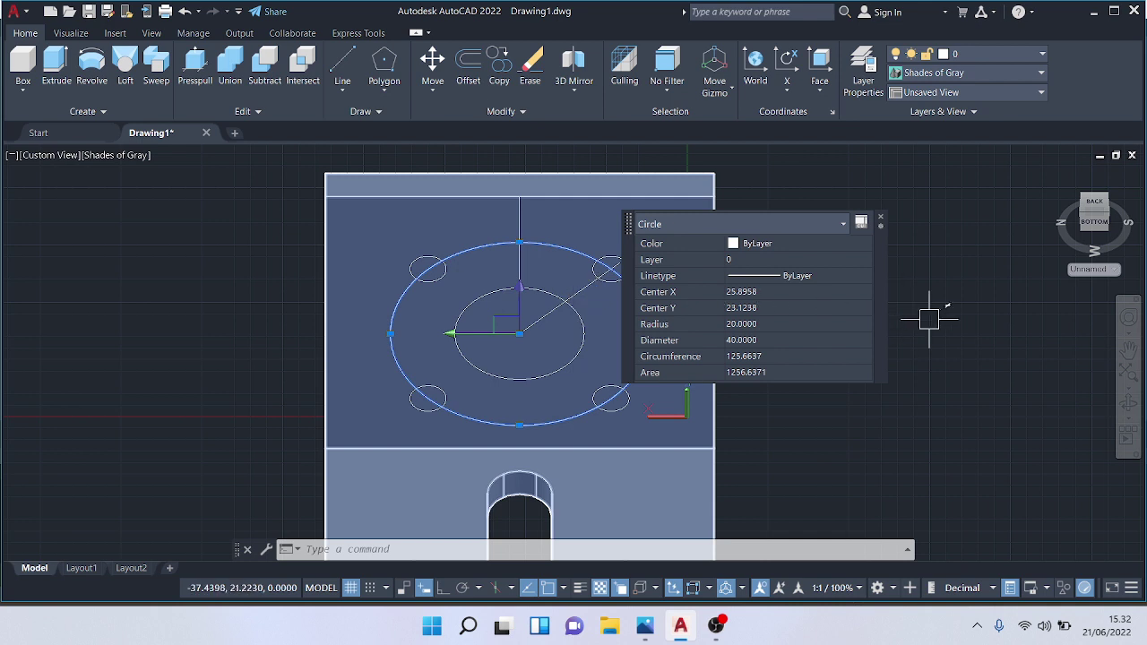
key(Delete)
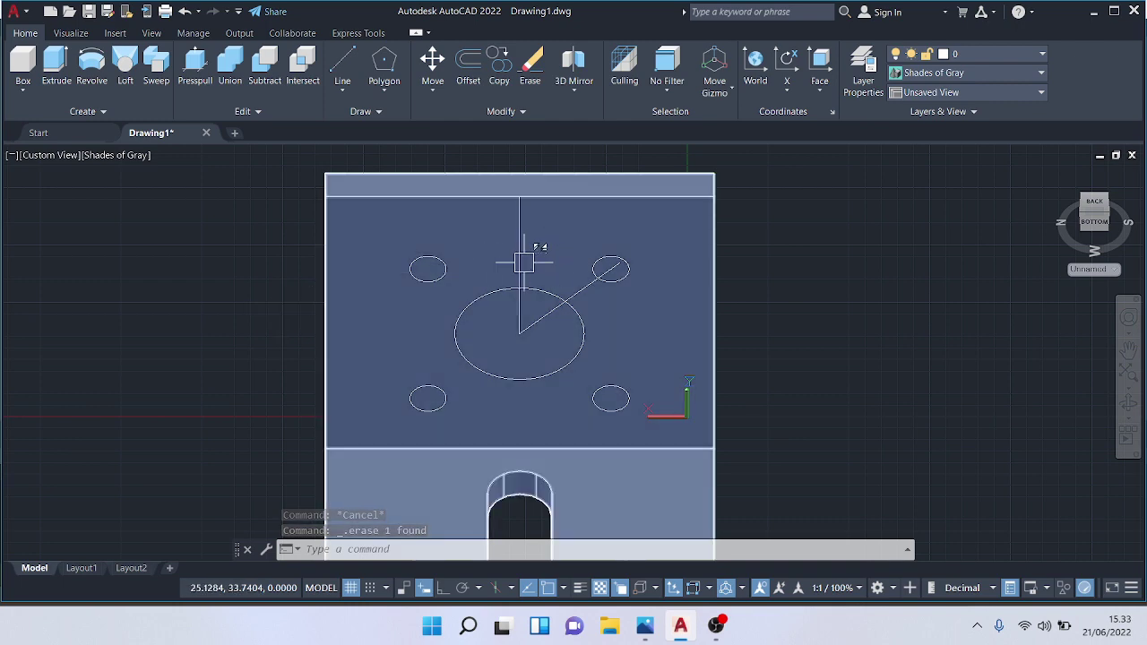
Step: Delete the 30-unit construction line and the 45° line that start at the 20-diameter circle's centre
scroll(524, 262, up, 3)
click(516, 264)
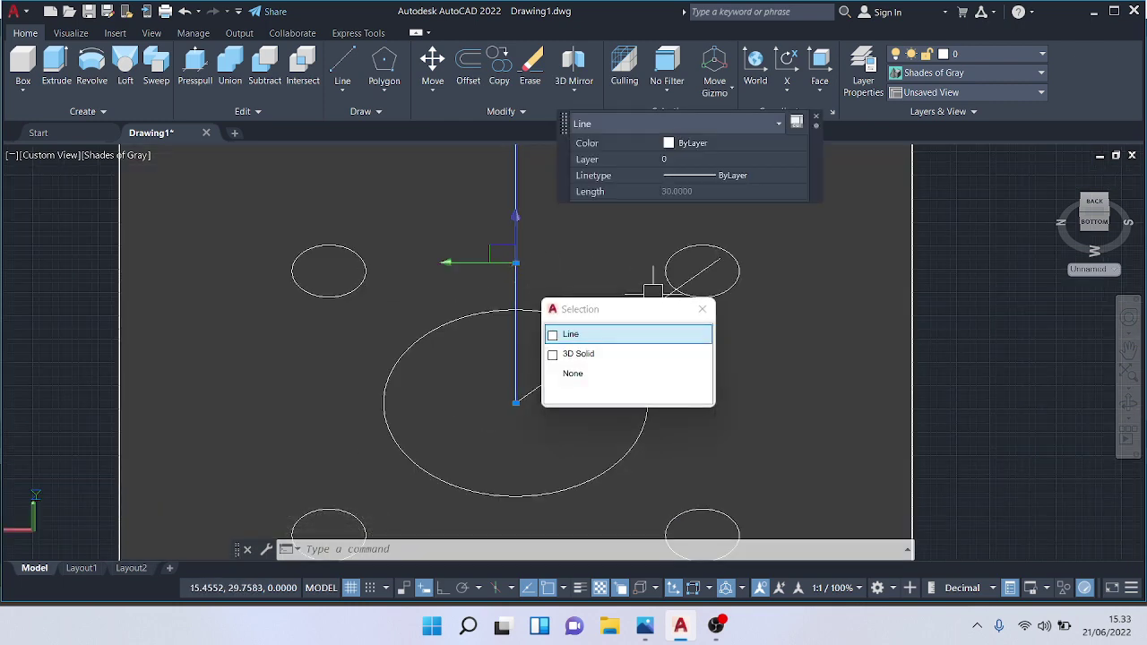
key(Delete)
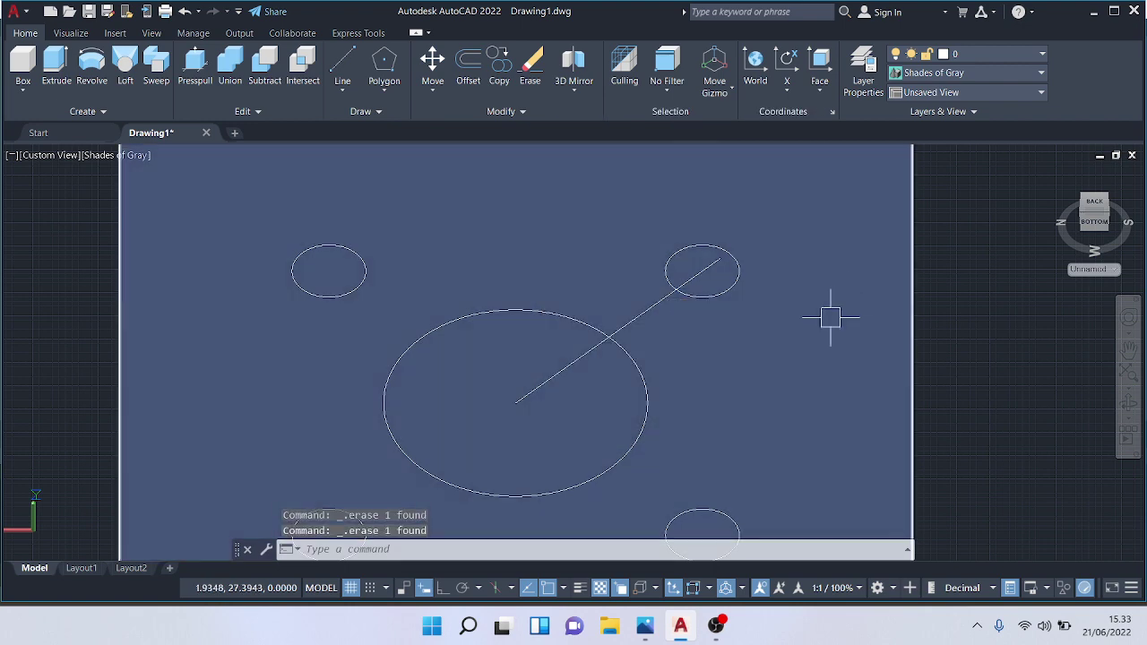
click(650, 315)
key(Delete)
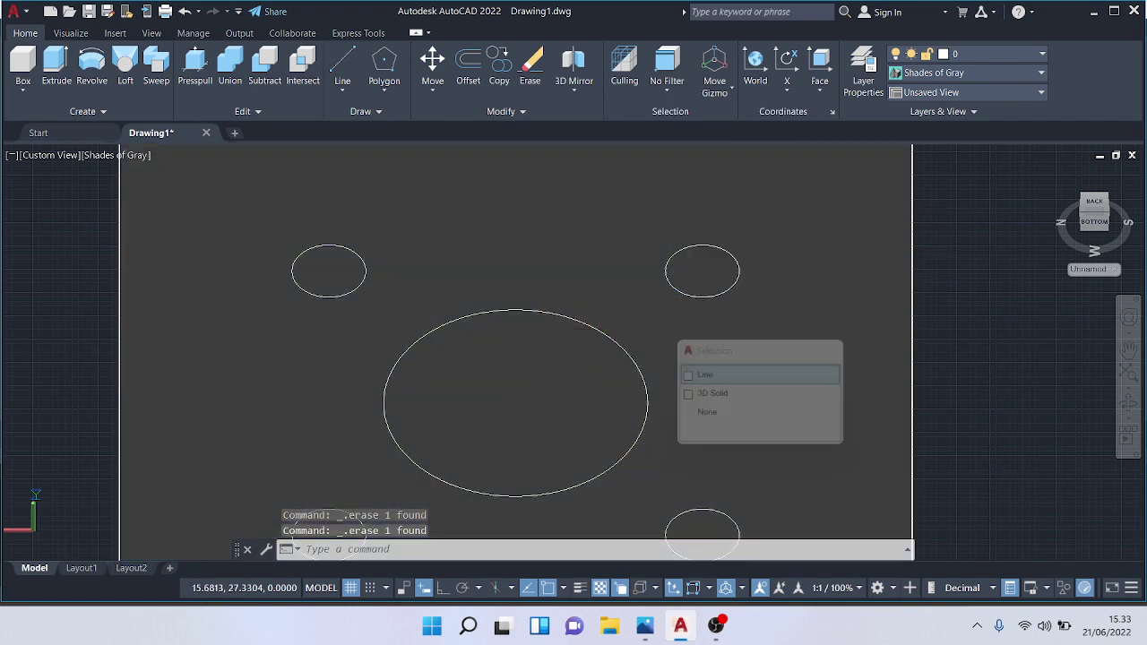
Step: Try to union the whole bracket together with the circles on its plate
scroll(649, 314, down, 5)
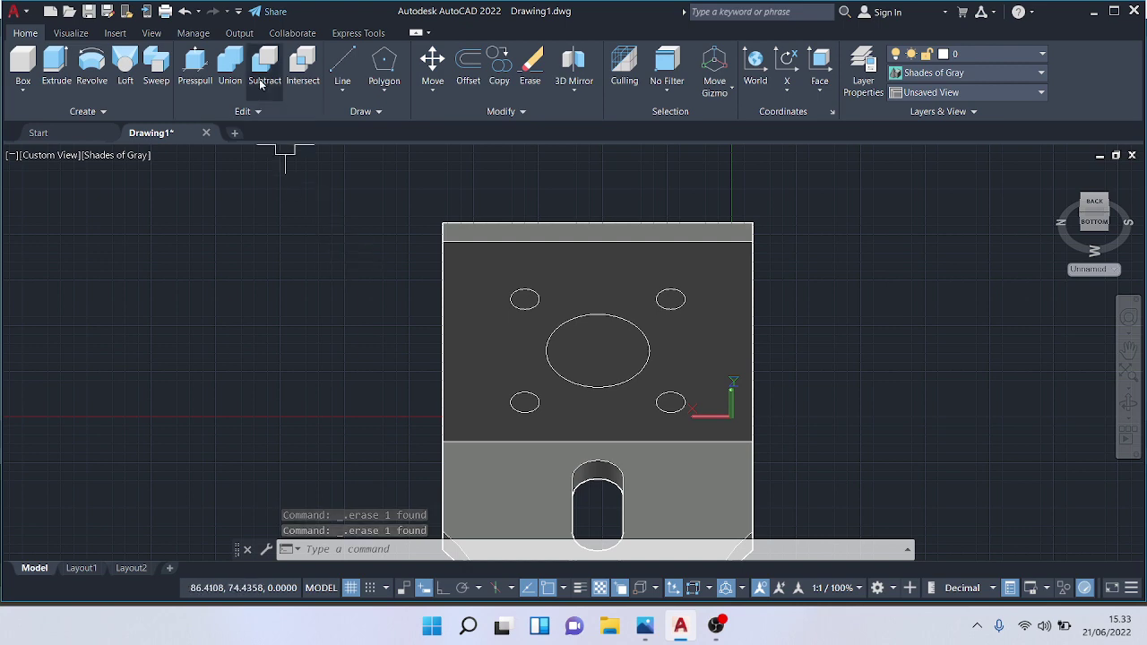
click(230, 65)
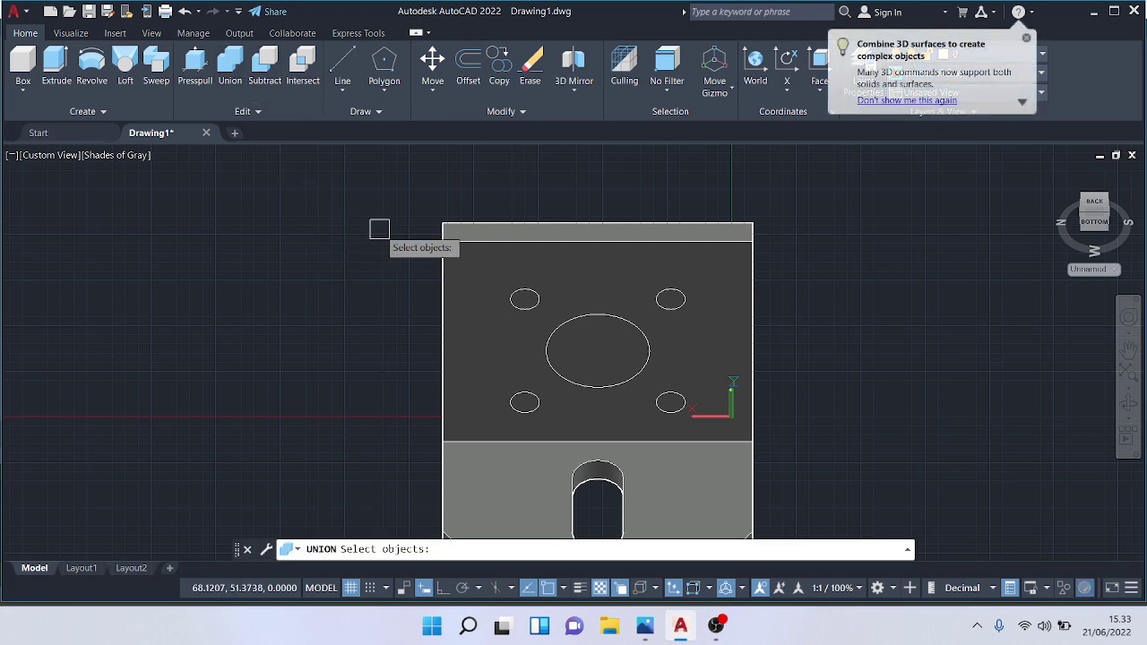
scroll(376, 221, down, 2)
click(369, 199)
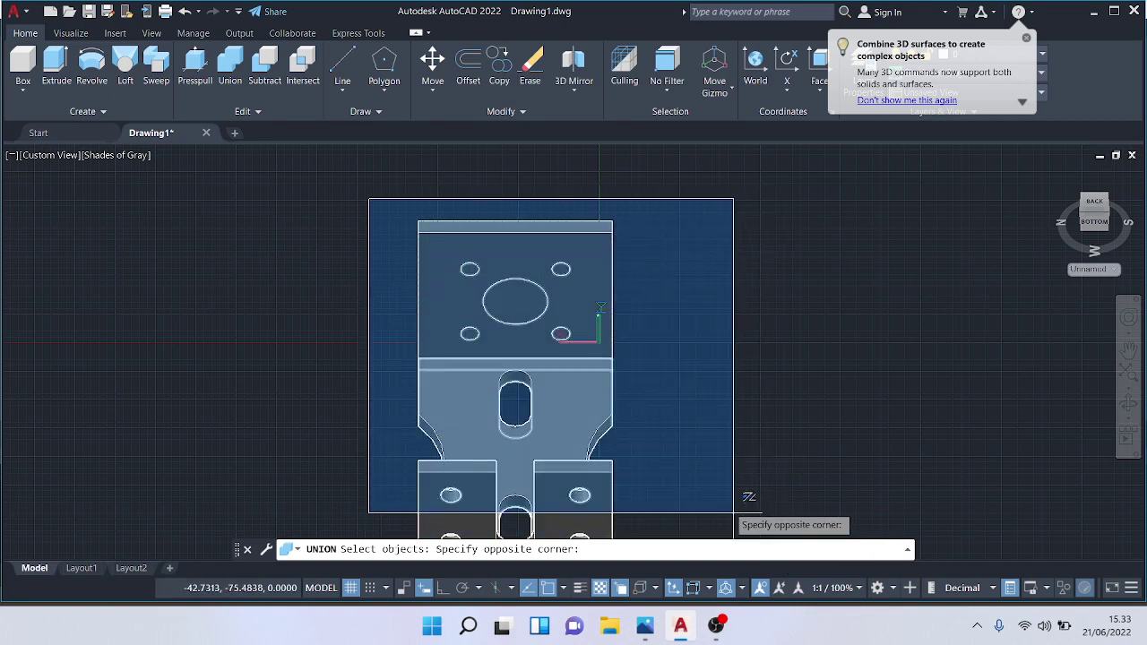
middle_drag(744, 496, 690, 456)
click(690, 482)
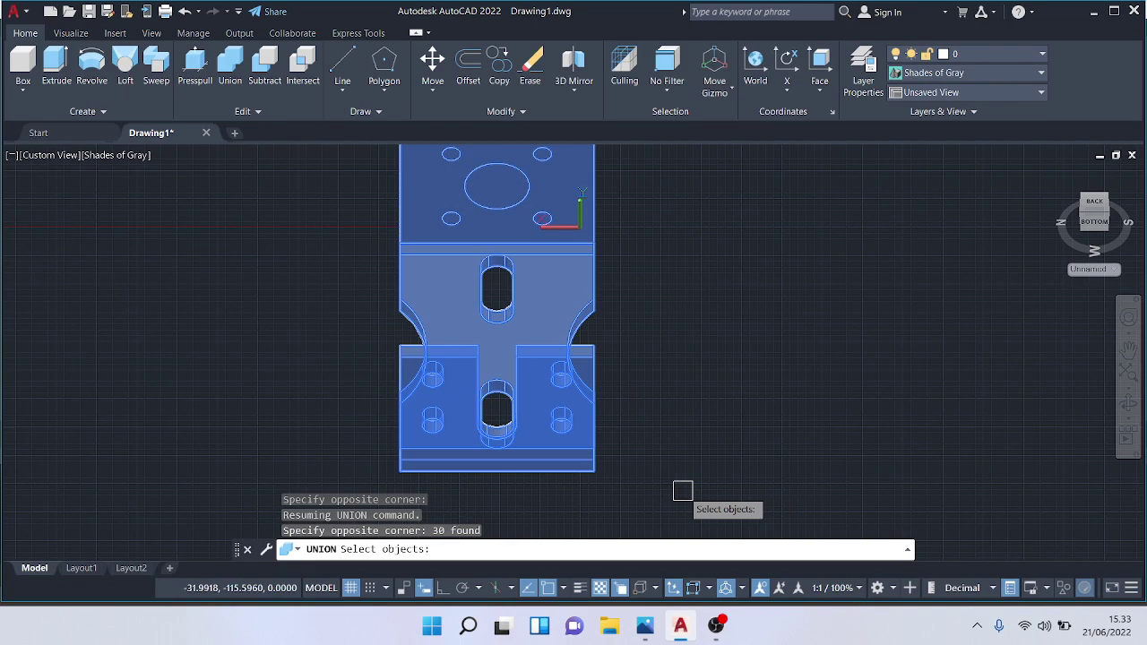
key(Return)
middle_drag(660, 340, 660, 469)
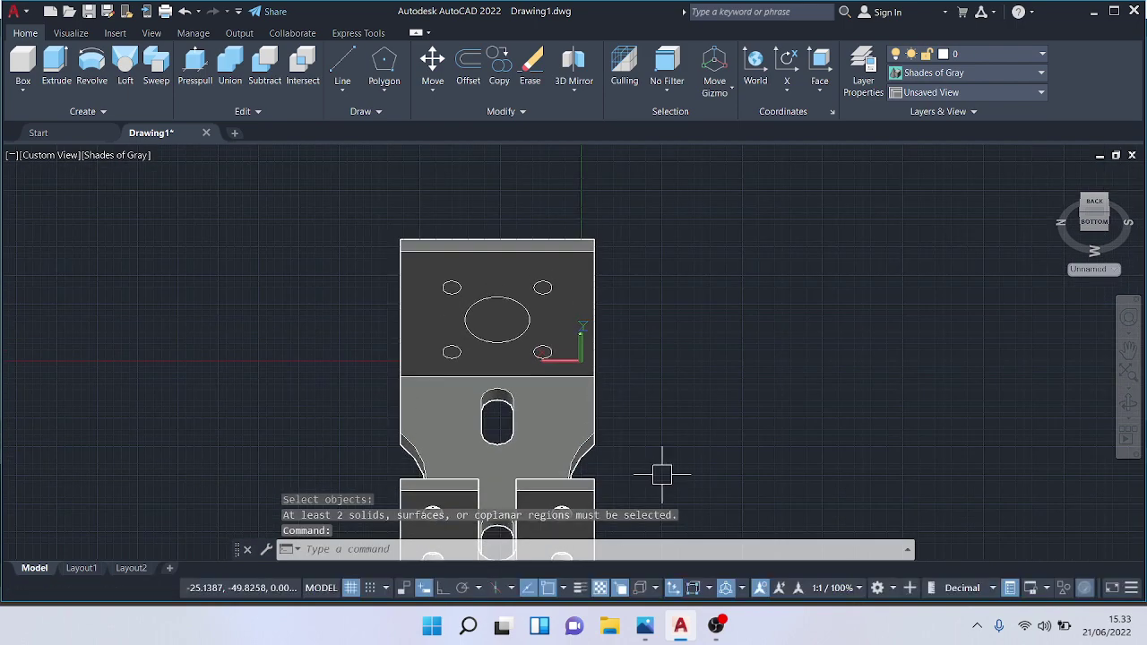
Step: Presspull the upper-right 5.6-diameter circle through the plain plate to cut a hole
scroll(660, 468, up, 3)
middle_drag(623, 345, 664, 465)
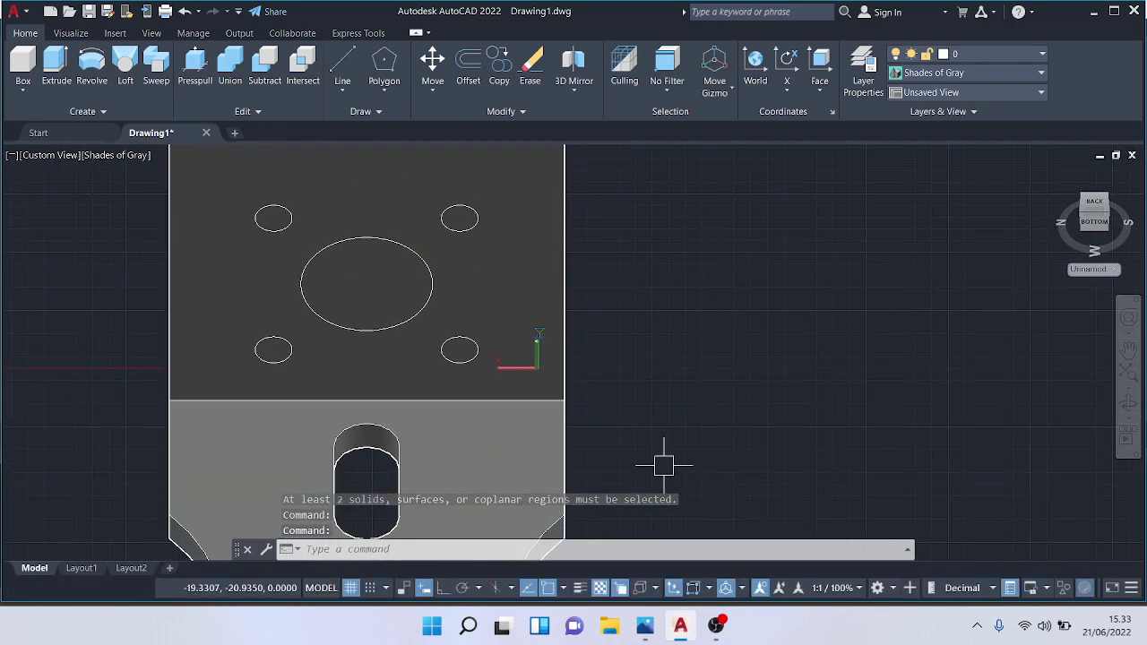
click(347, 207)
click(196, 67)
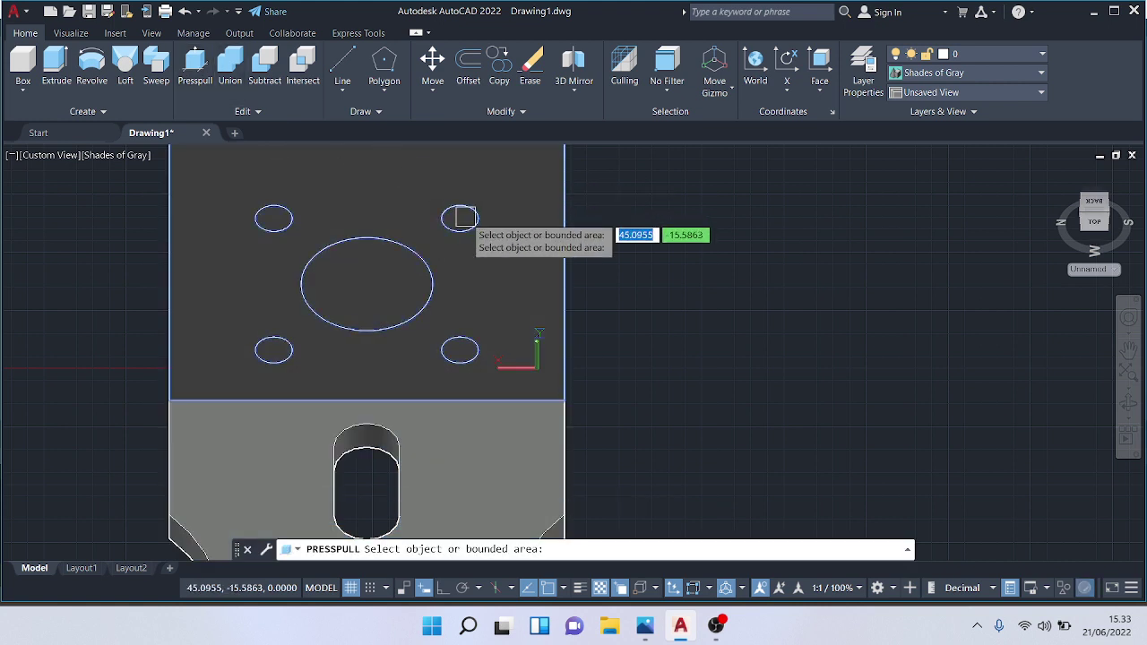
click(463, 218)
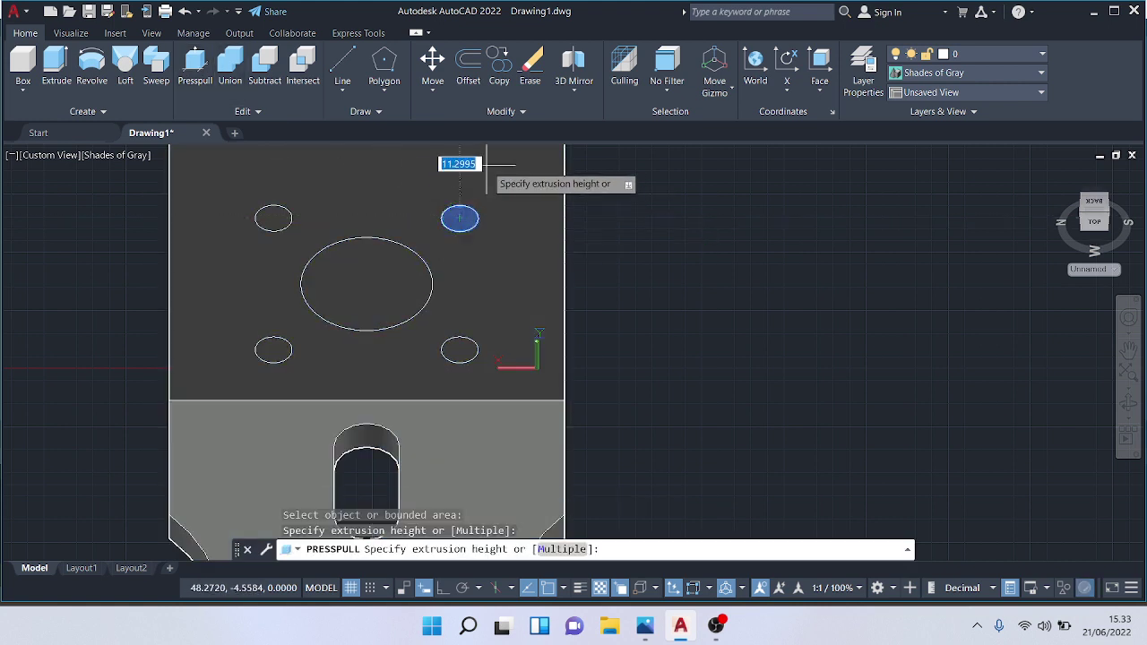
click(486, 165)
key(Return)
Step: Try to presspull the upper-left 5.6-diameter circle through the plain plate
click(196, 68)
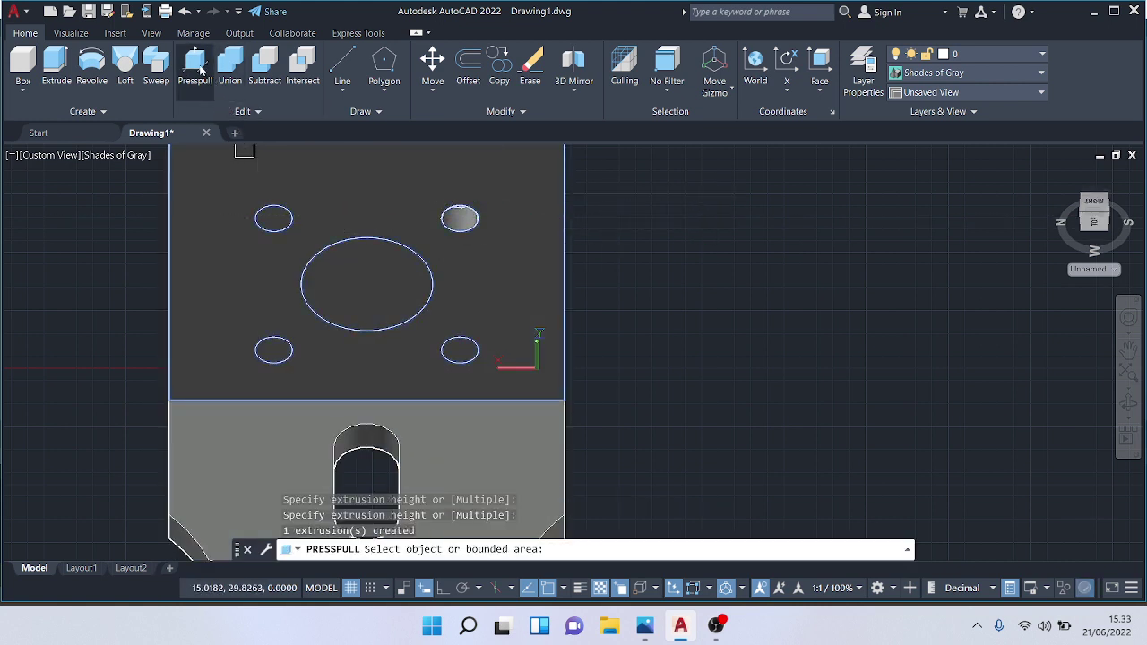
click(273, 216)
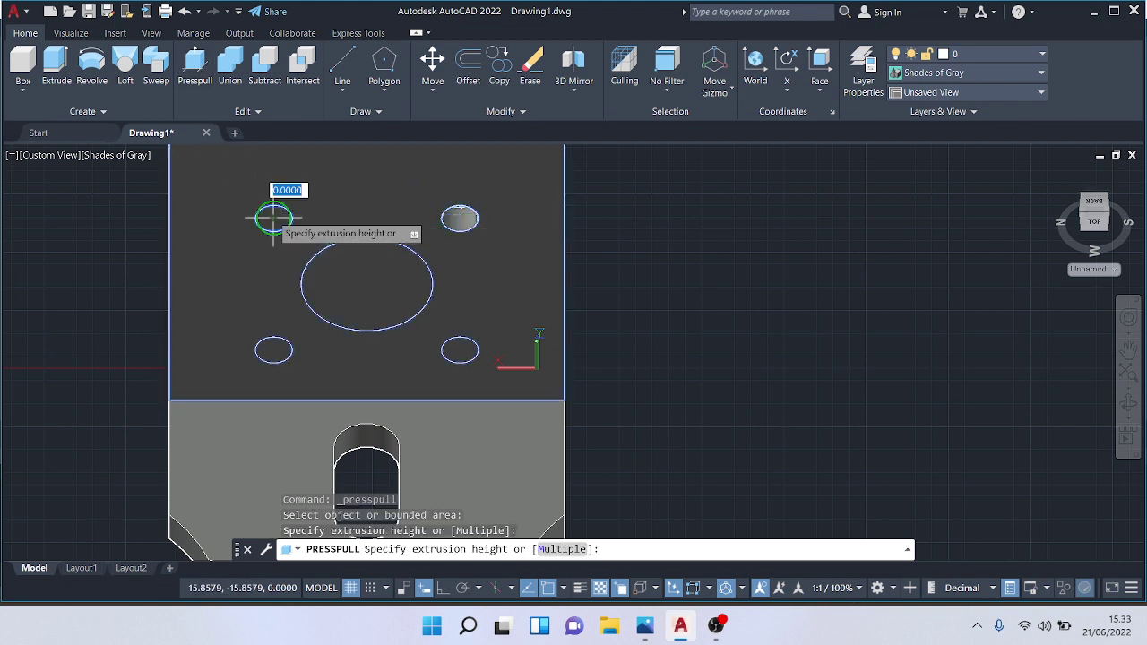
click(269, 156)
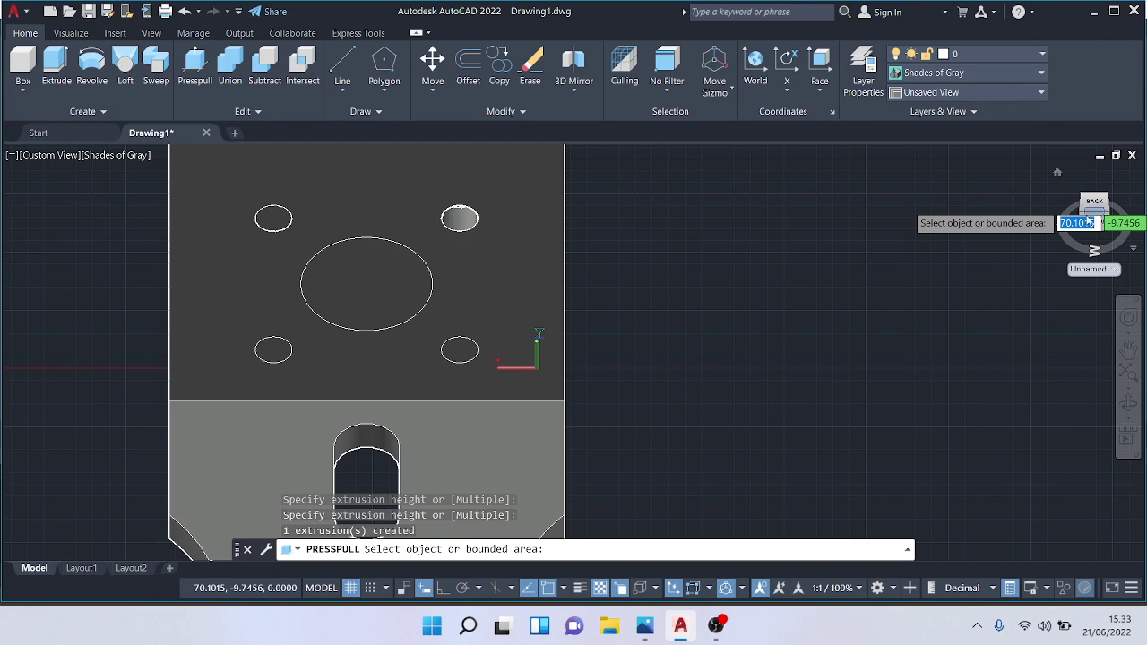
Step: In the NW isometric view, presspull the rear and left 5.6-diameter circles upward into cylinders that extend beyond the plate
click(1087, 219)
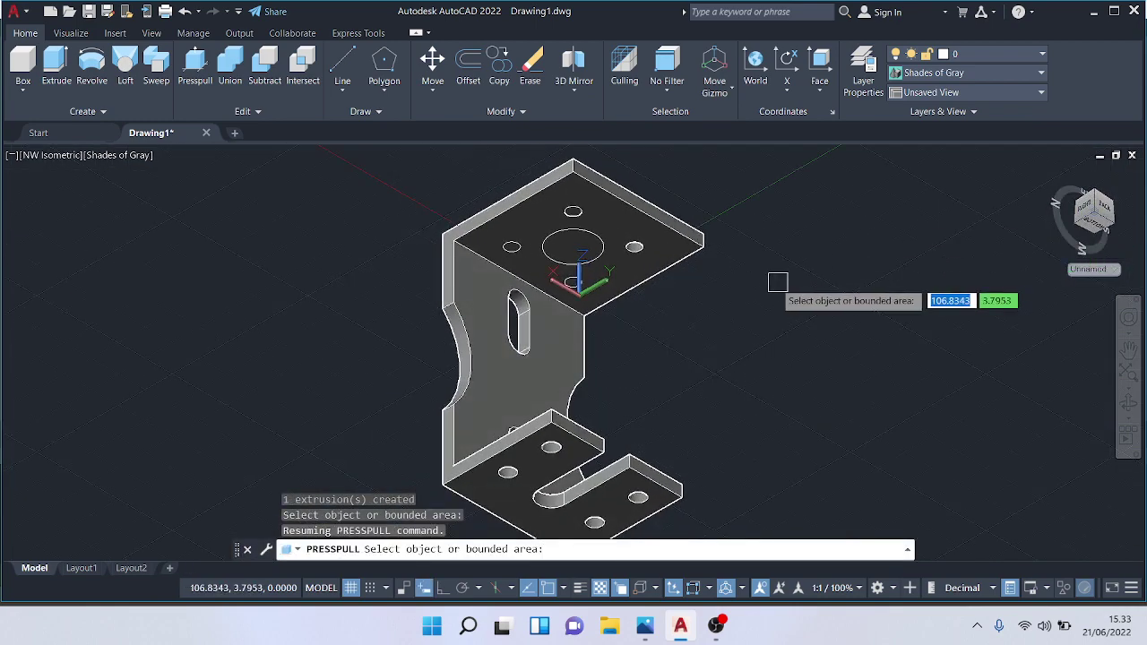
scroll(776, 282, up, 3)
middle_drag(709, 289, 735, 422)
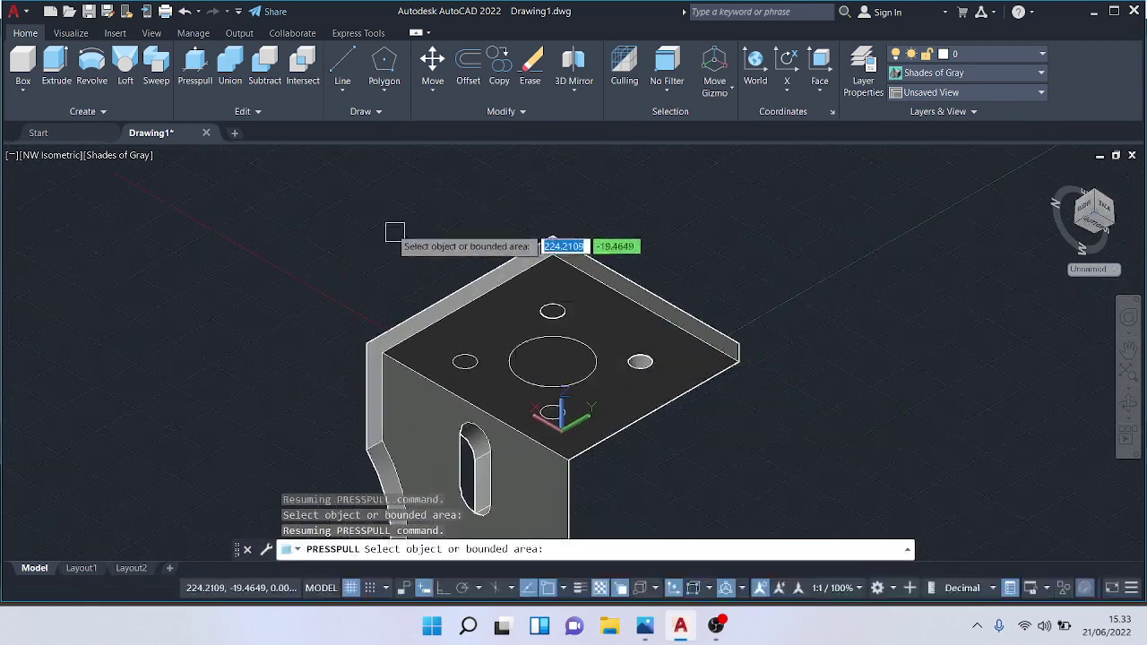
click(196, 68)
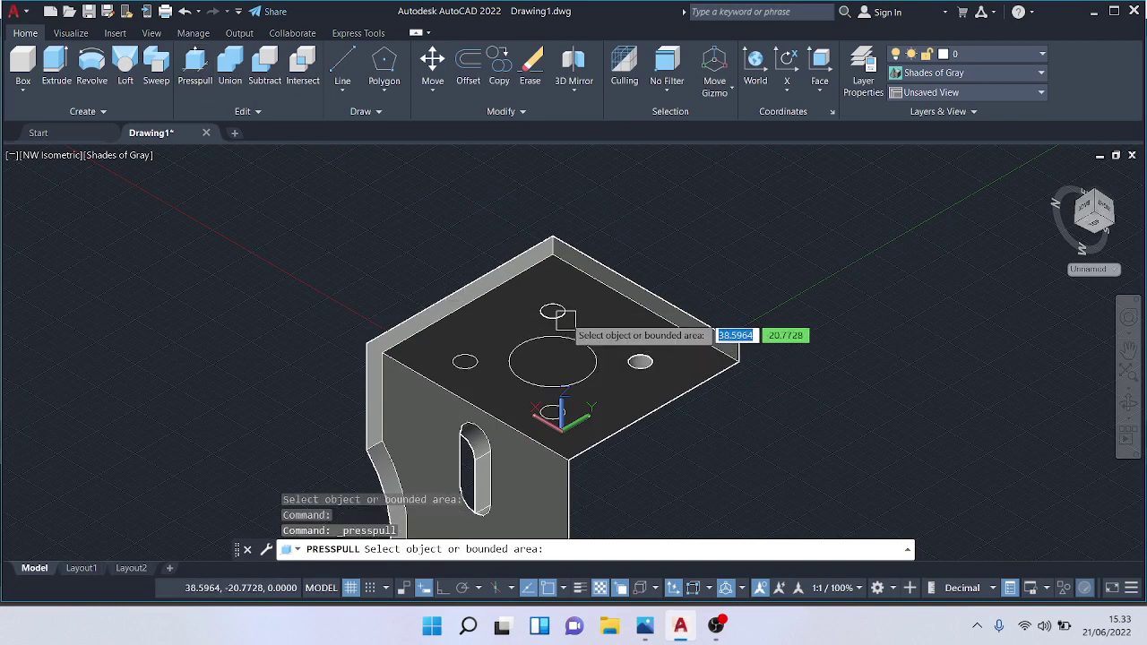
click(553, 314)
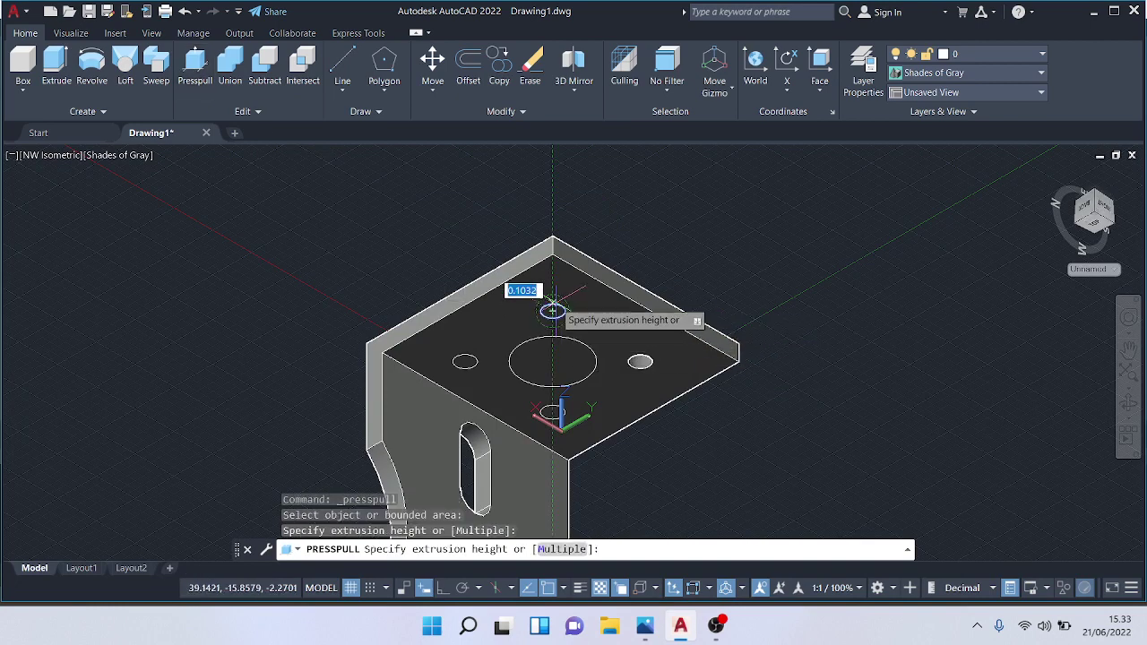
click(548, 220)
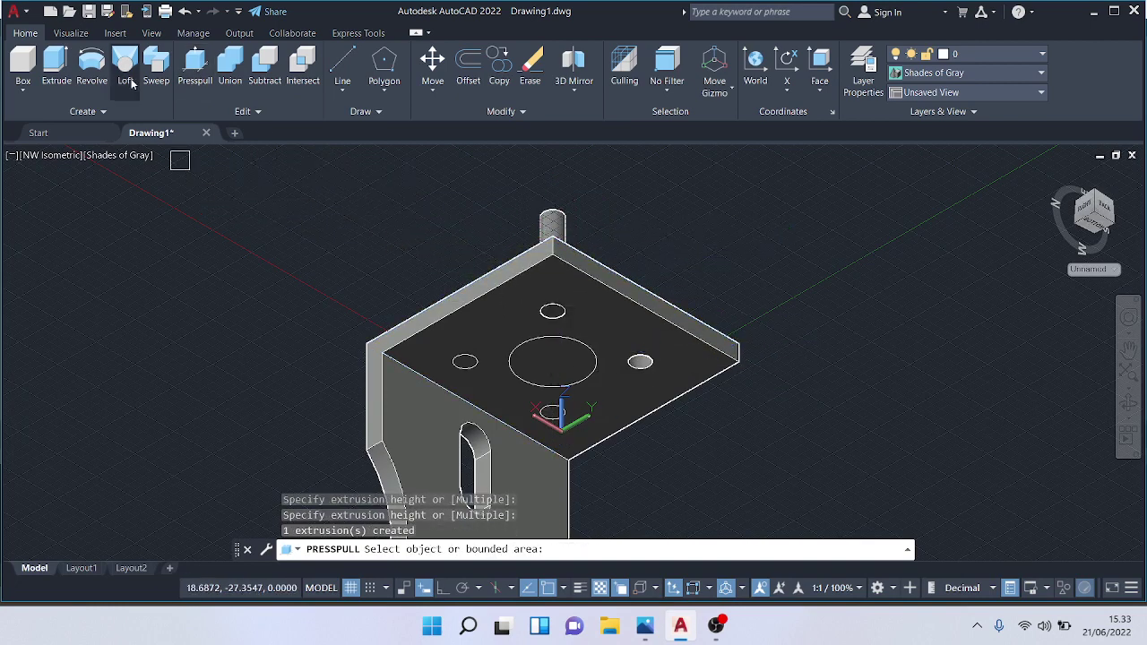
click(195, 61)
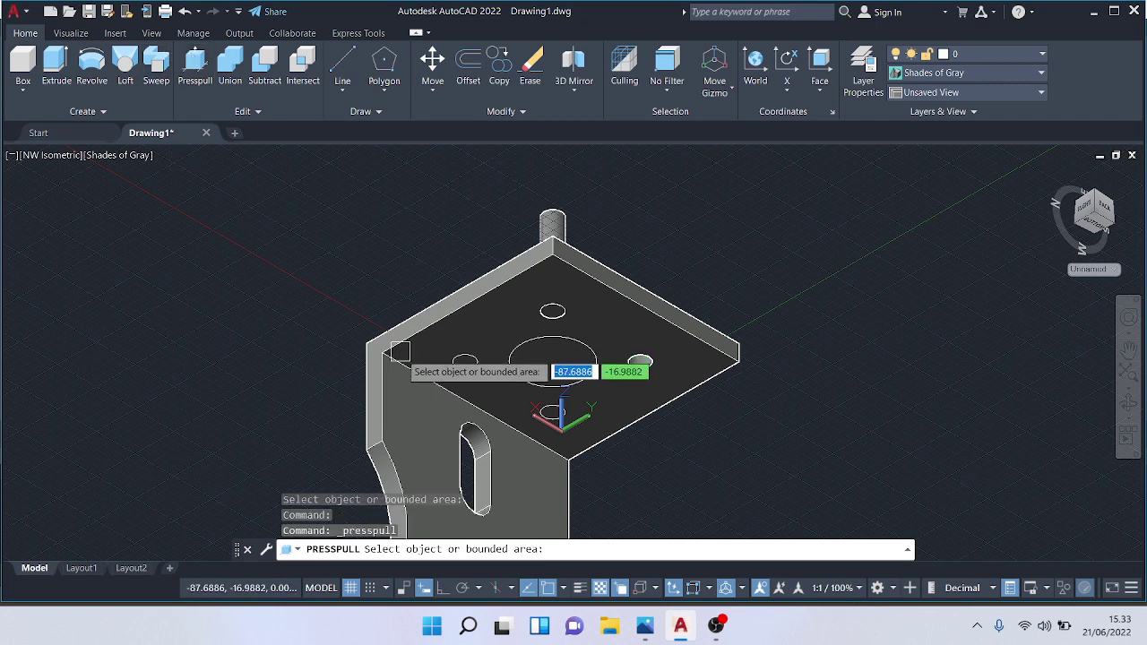
click(465, 361)
click(439, 265)
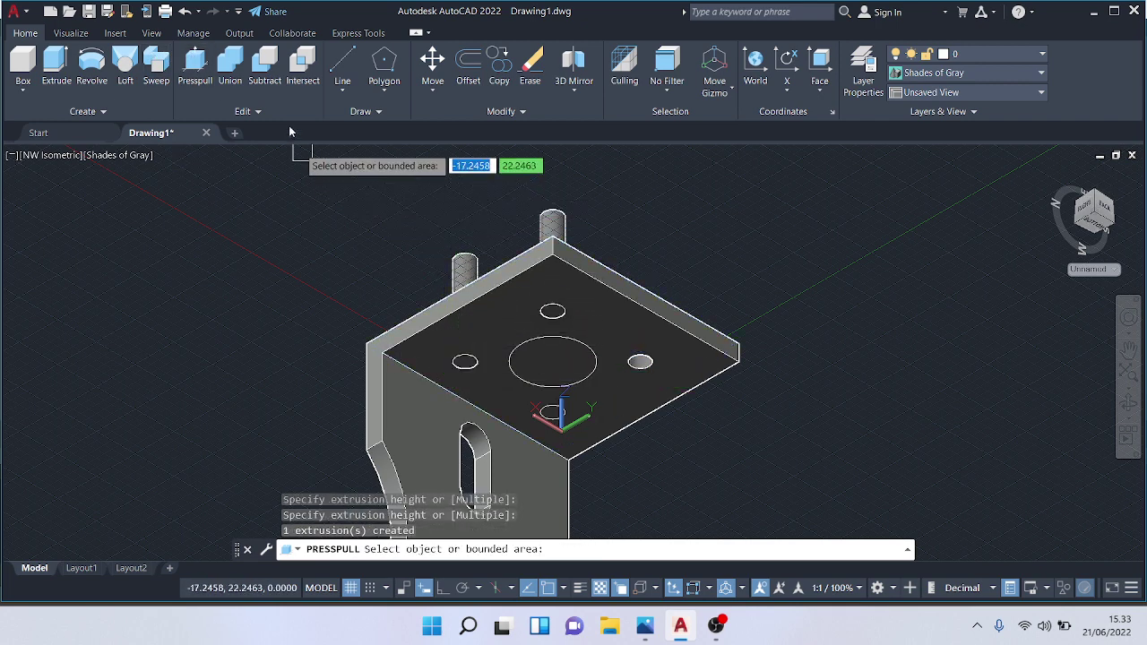
Step: Presspull the front 5.6-diameter circle, nearest the plate's near corner, through the plate to cut a hole
click(194, 61)
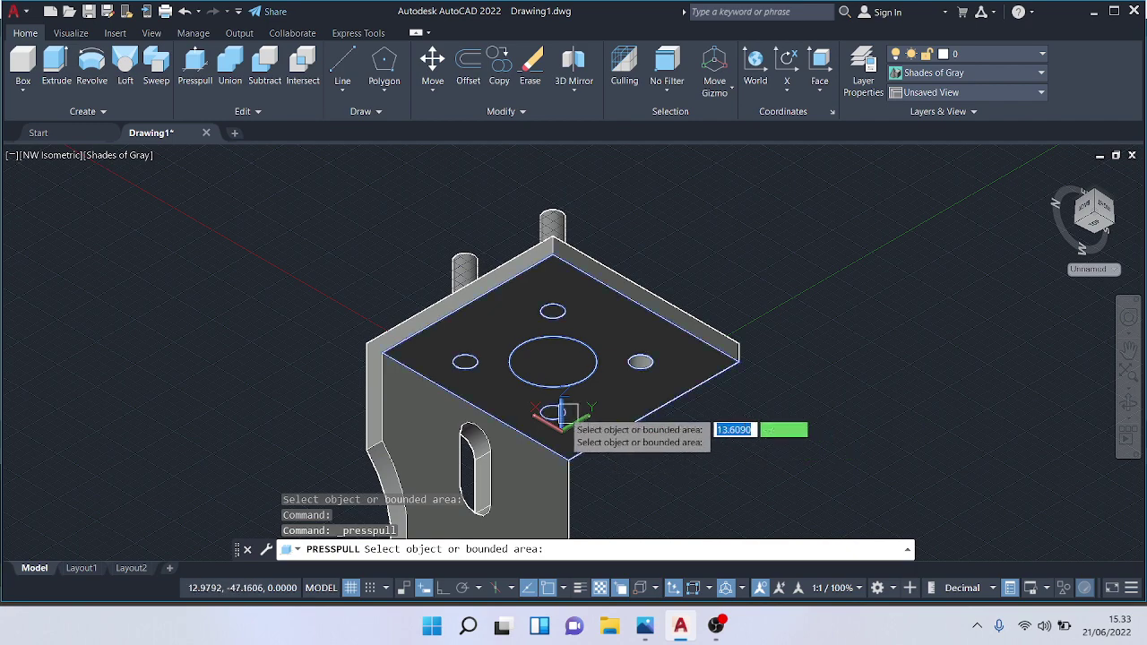
scroll(553, 412, up, 5)
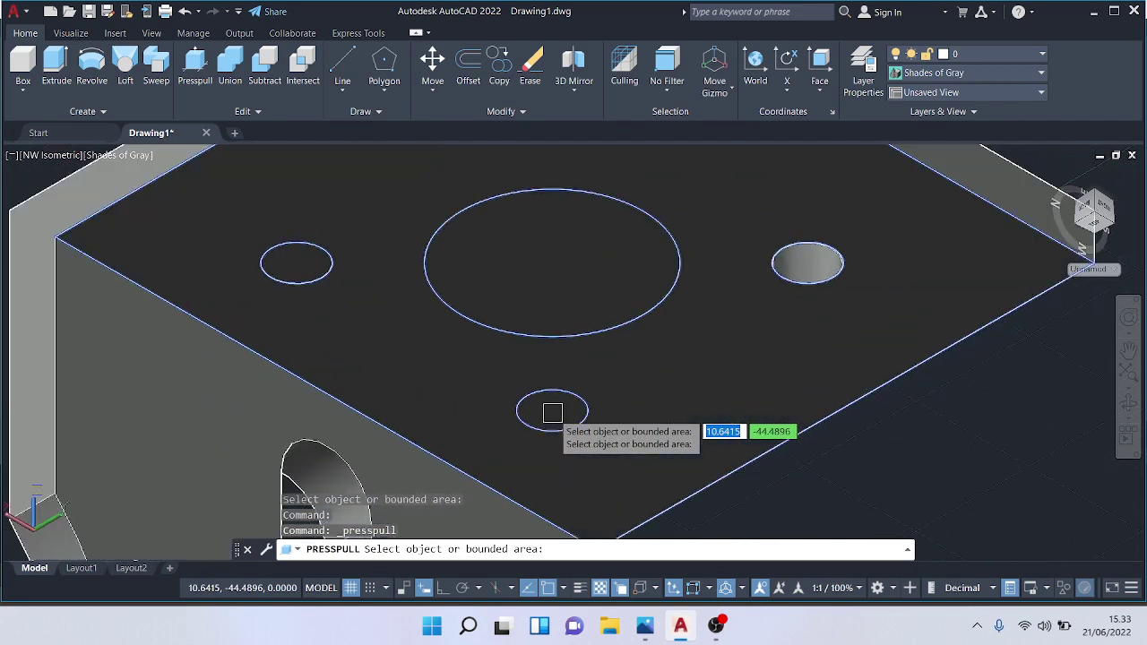
click(550, 418)
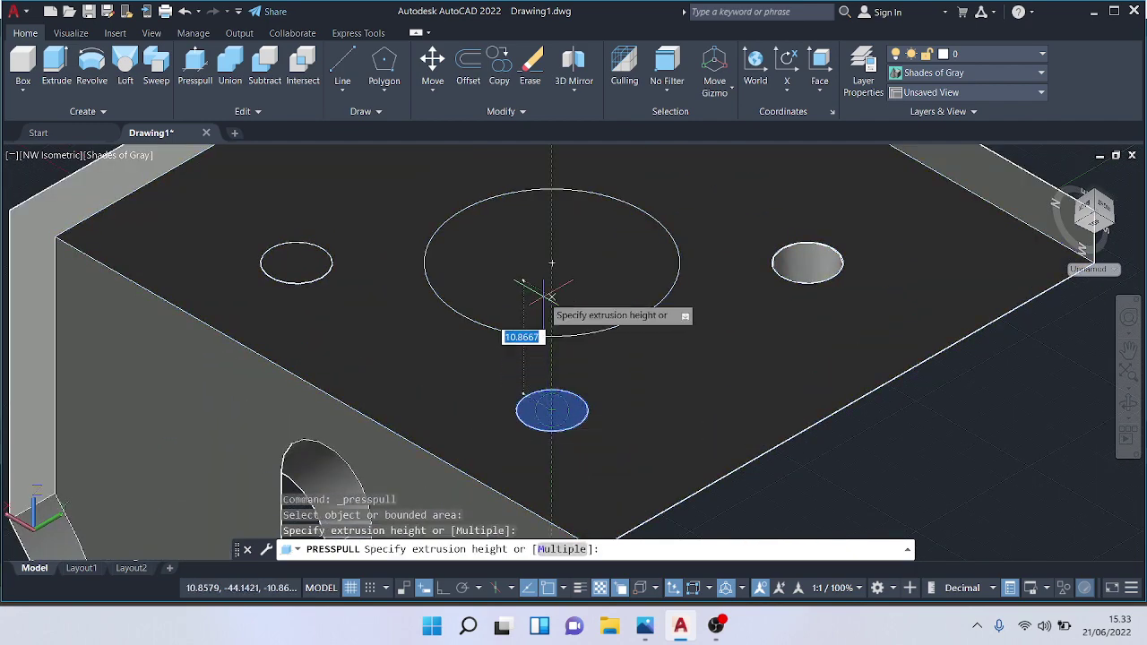
click(530, 318)
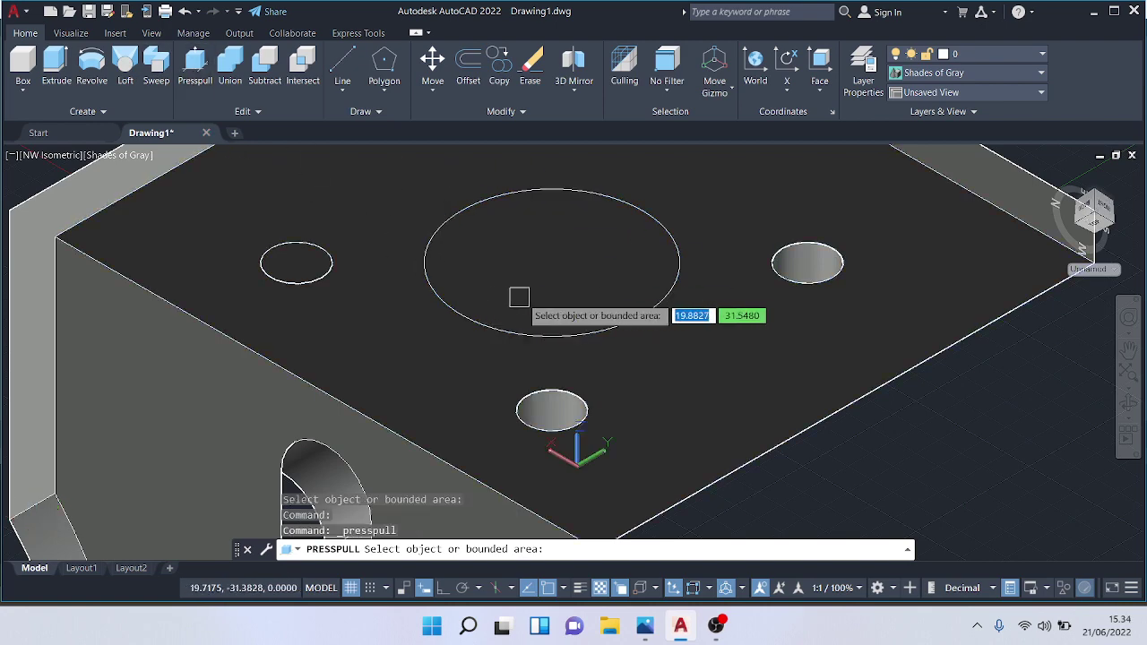
Step: Presspull the central 20-diameter circle through the plate to cut the large hole
click(543, 328)
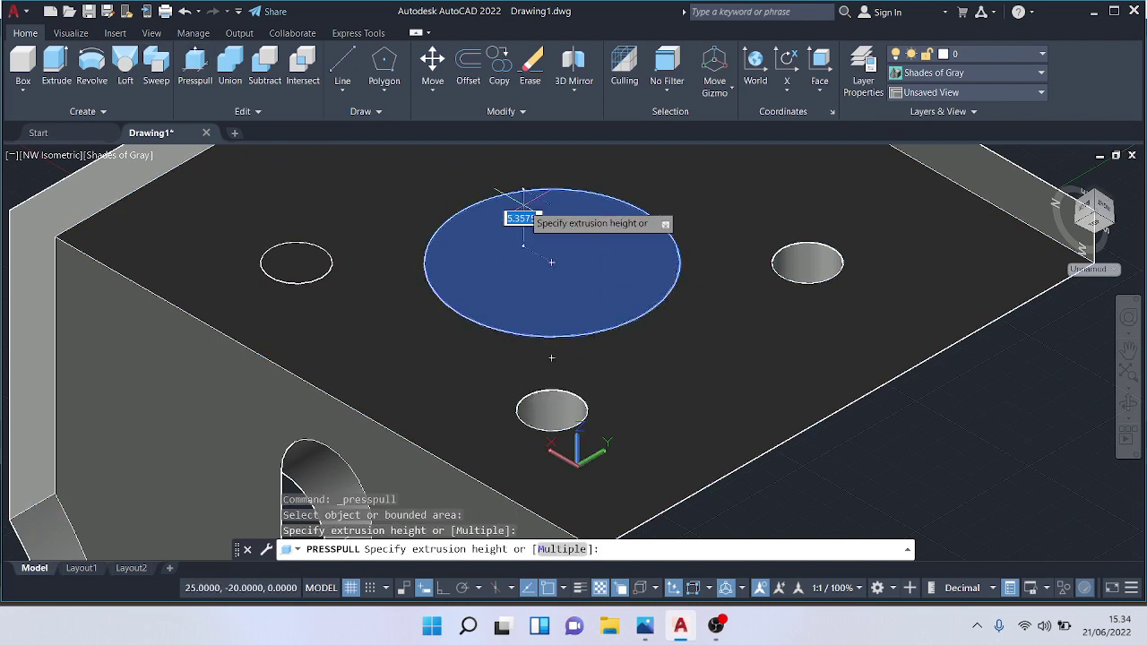
click(511, 174)
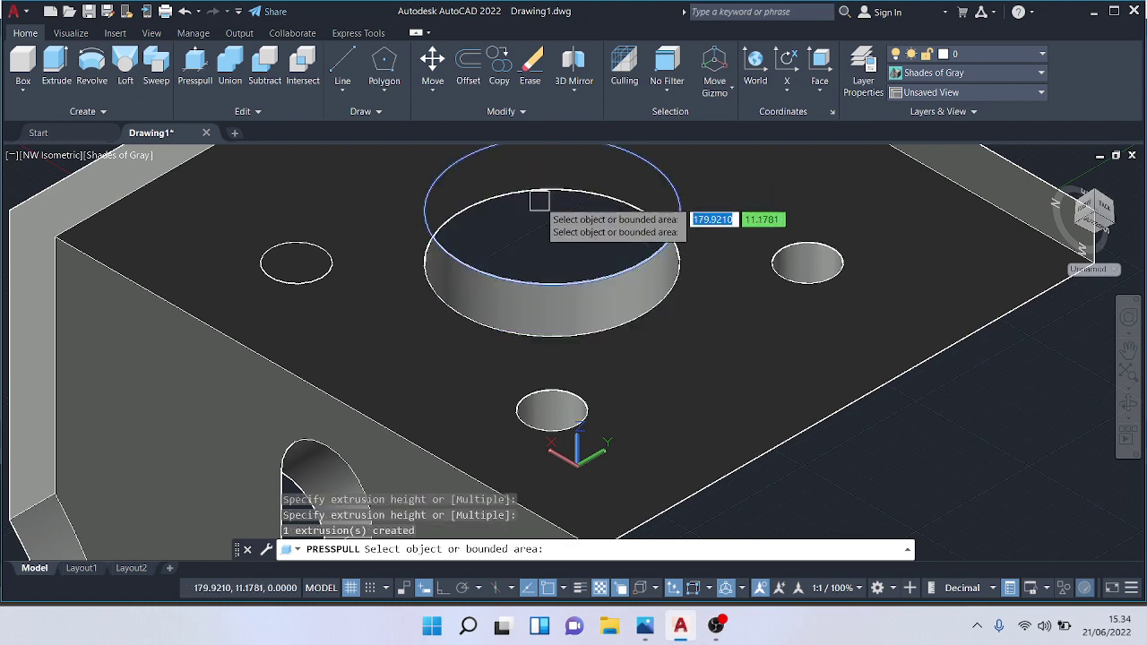
key(Return)
Step: Subtract the left cylinder from the bracket to cut its 5.6-diameter hole
scroll(538, 215, down, 4)
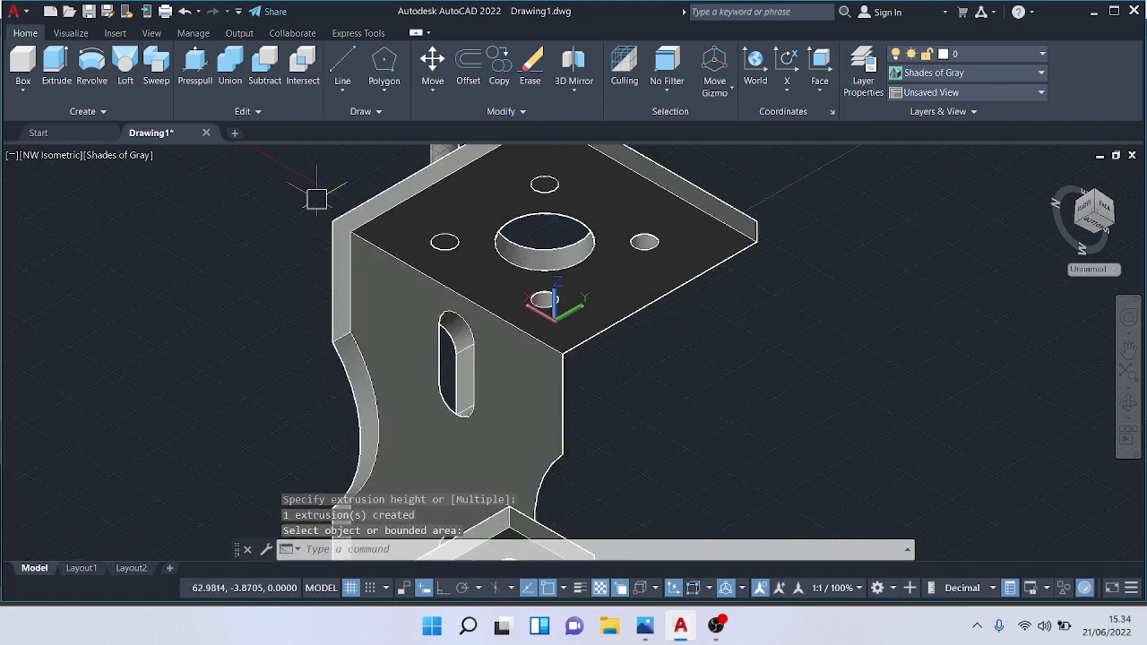
middle_drag(316, 198, 308, 350)
key(Escape)
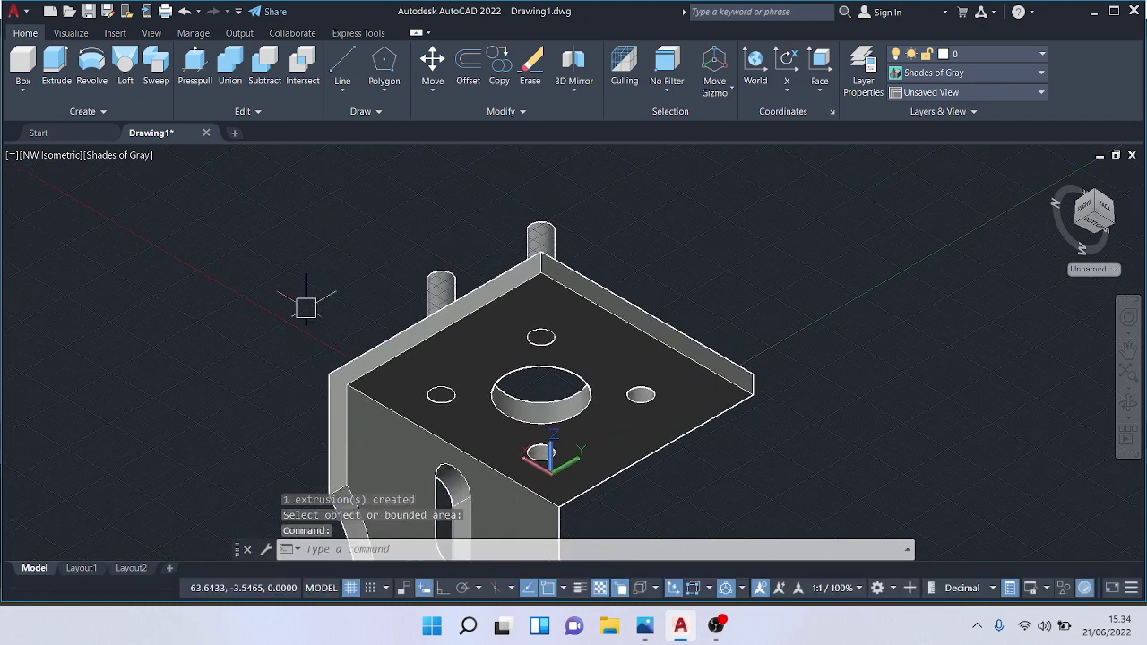
click(269, 64)
click(404, 348)
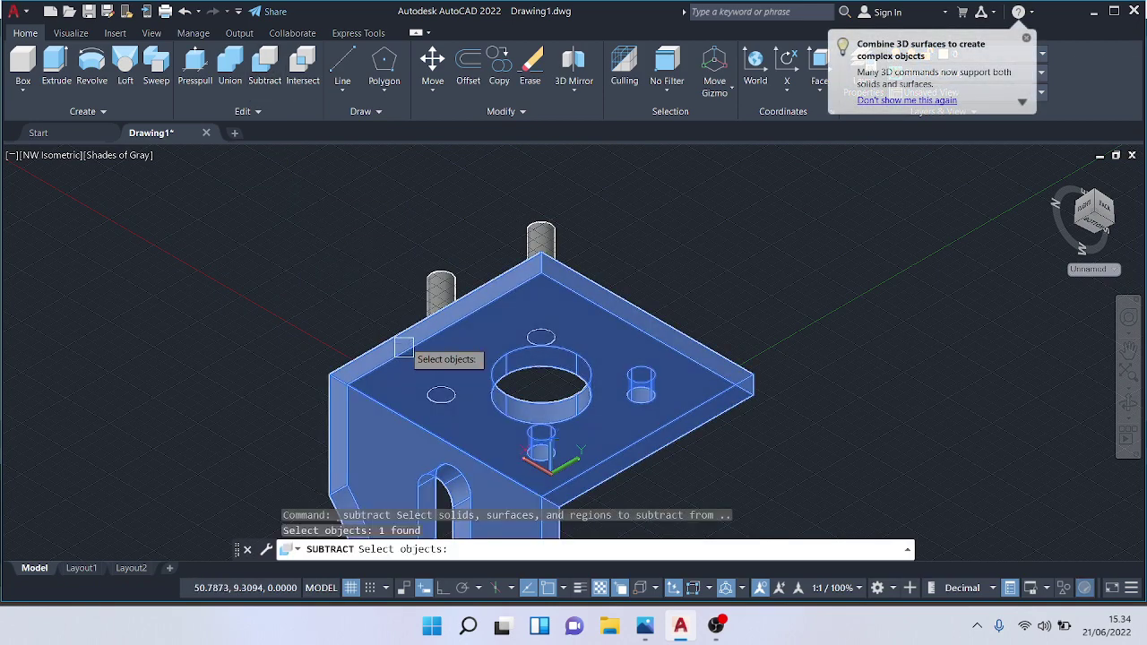
key(Return)
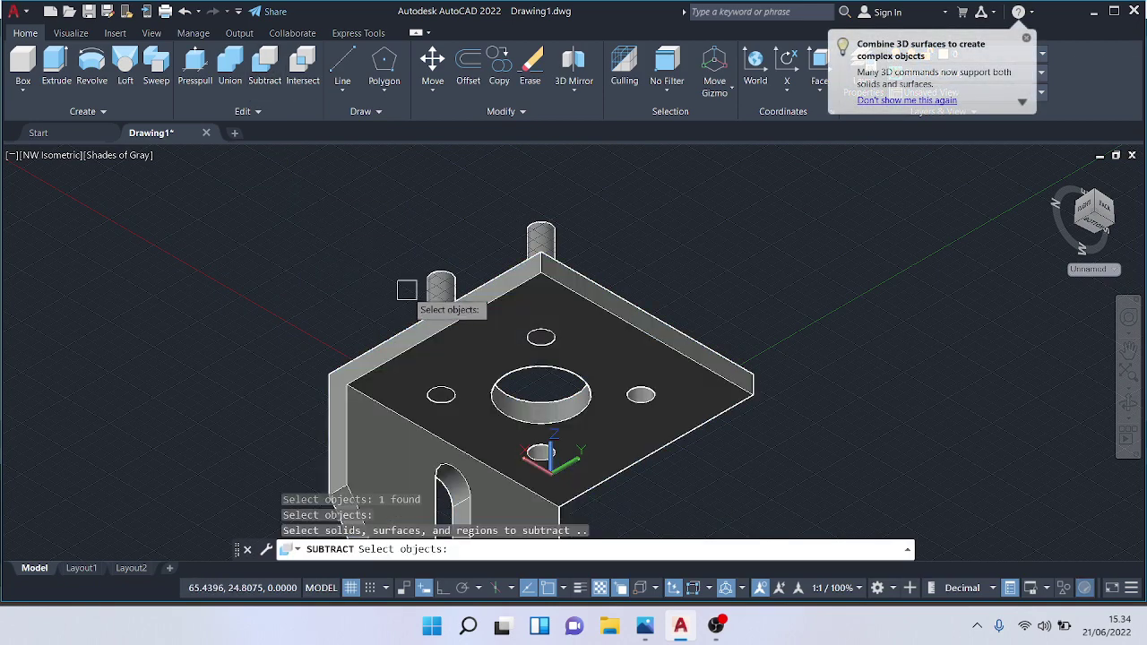
click(440, 285)
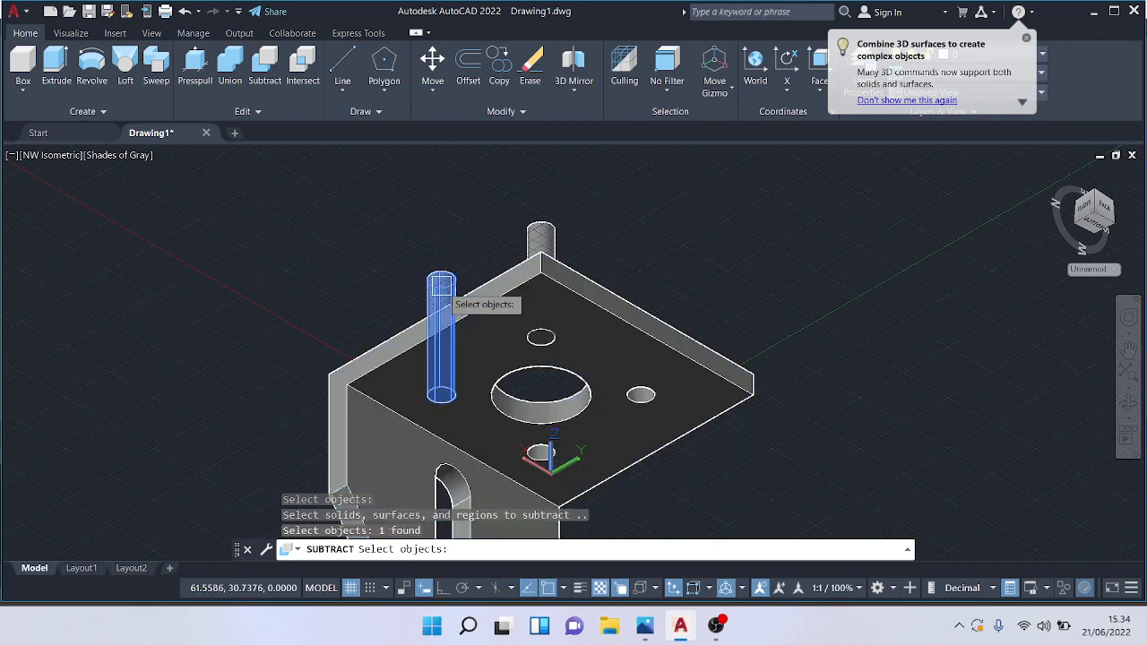
key(Return)
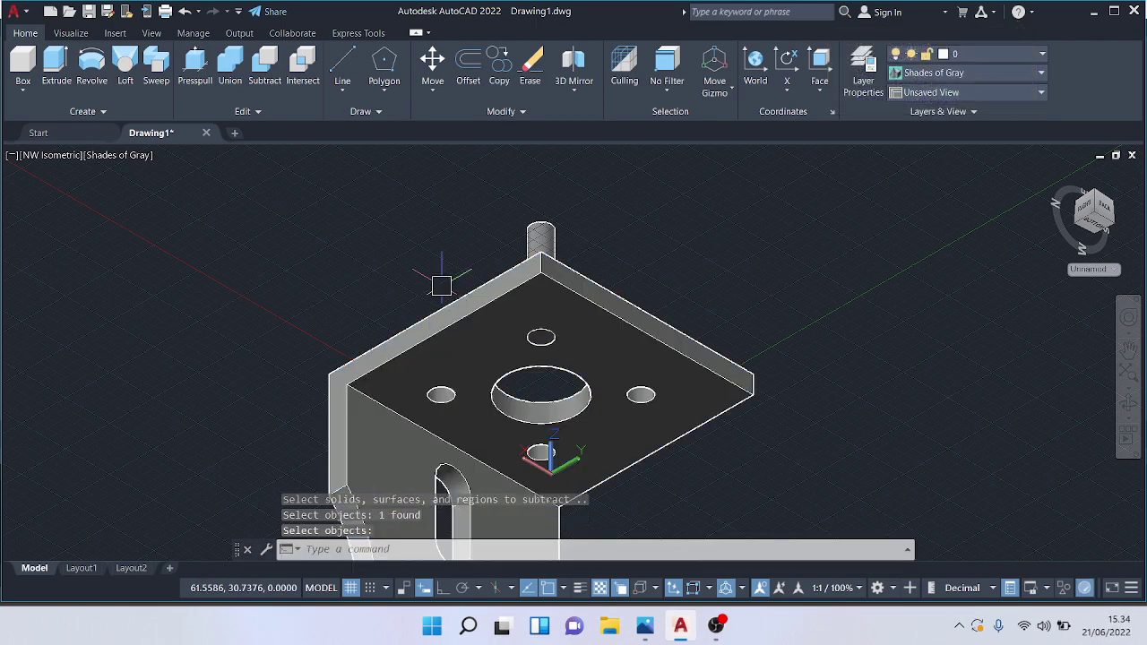
Step: Subtract the tall rear cylinder from the bracket to cut its 5.6-diameter hole
click(254, 67)
click(484, 321)
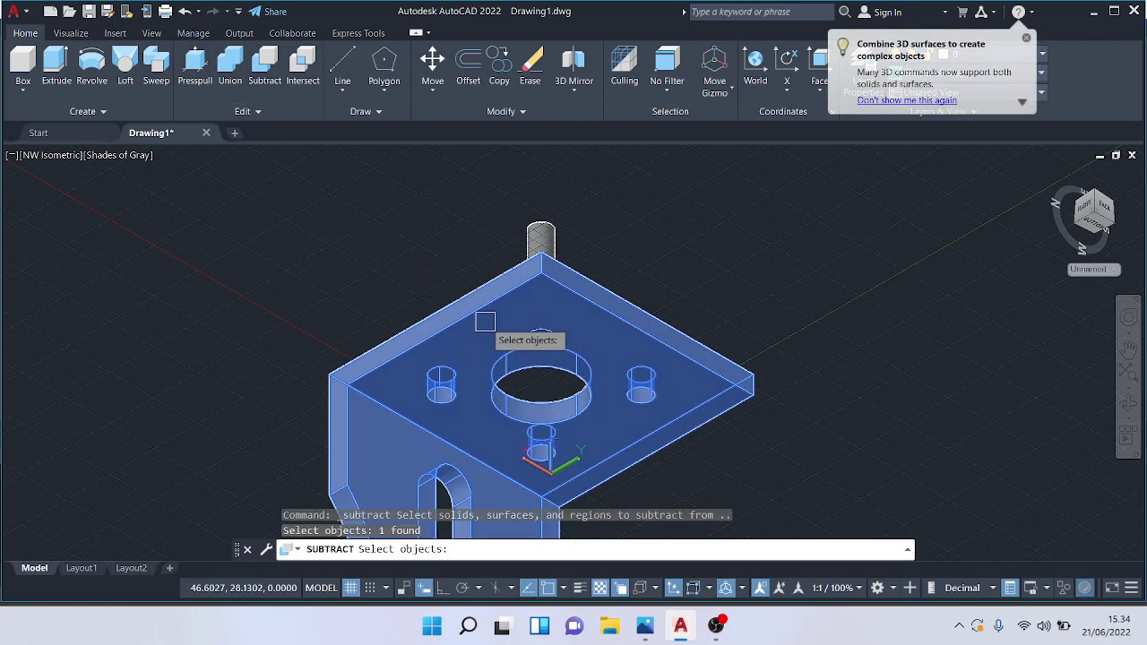
key(Return)
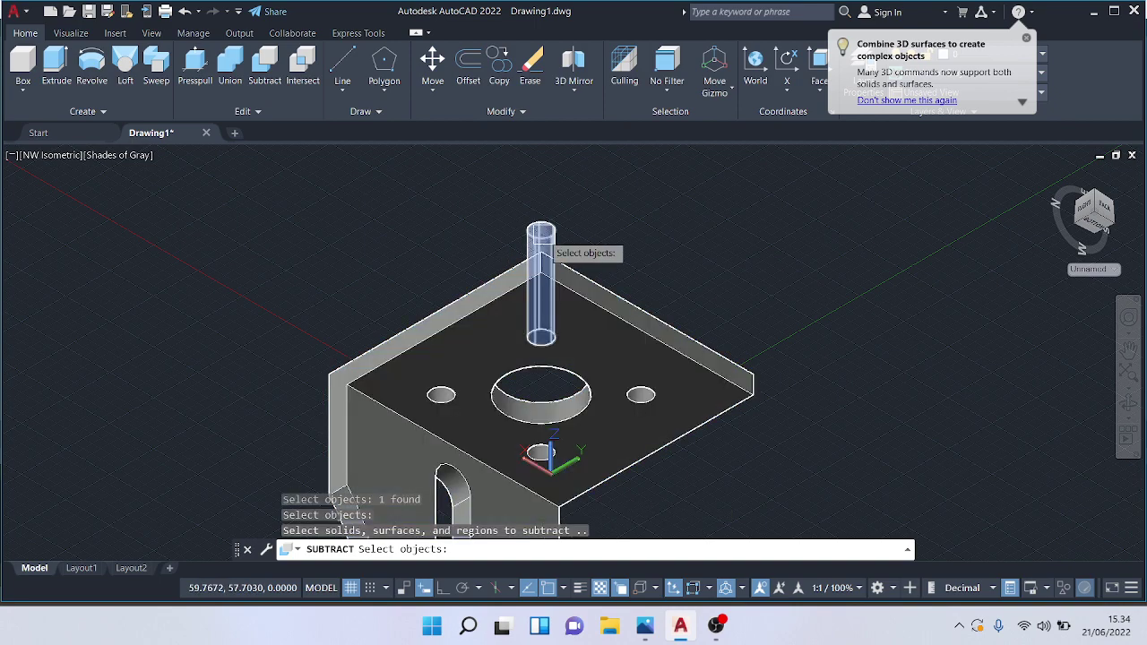
click(540, 235)
key(Return)
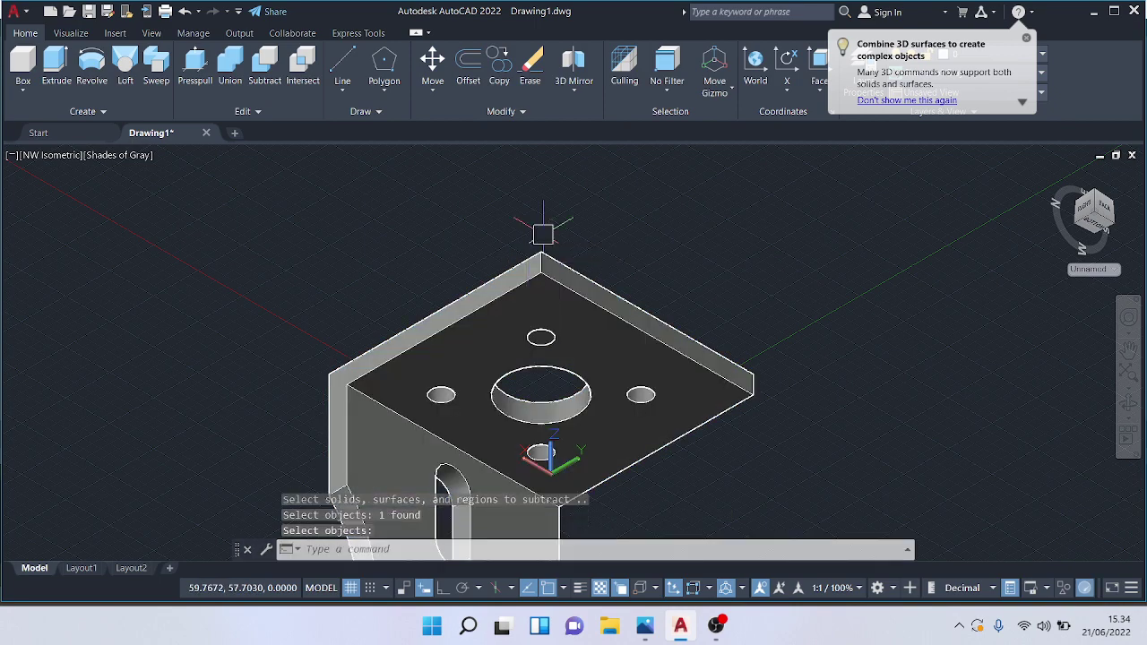
Step: Try to union the bracket with the overlapping solid near the rear 5.6-diameter hole
scroll(666, 298, up, 3)
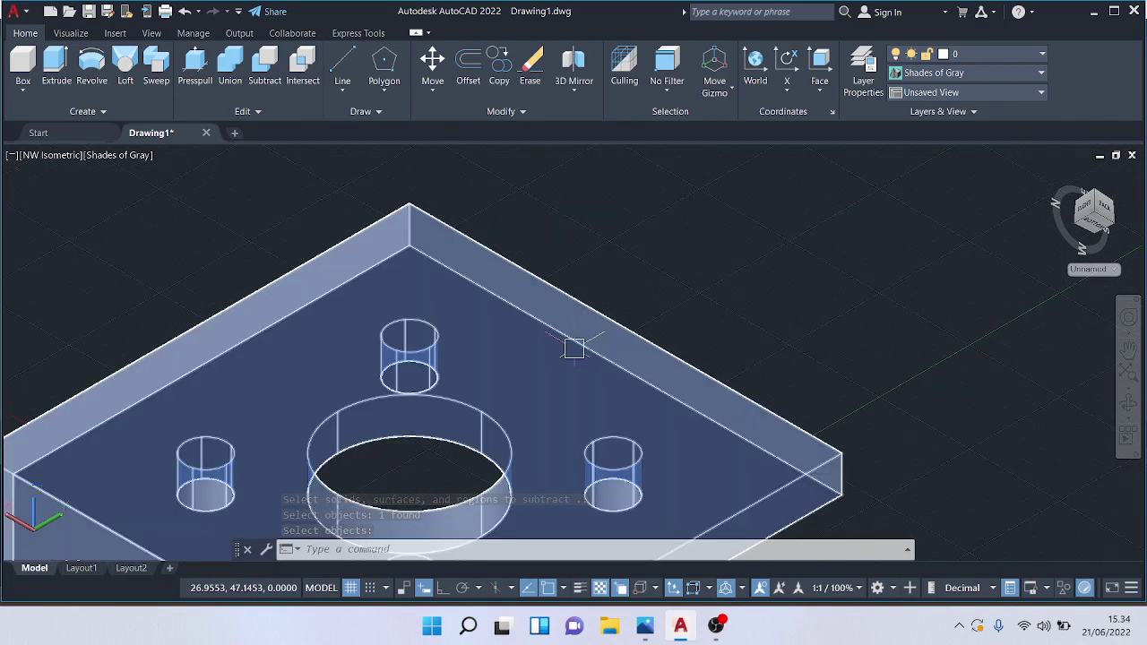
click(231, 67)
click(379, 328)
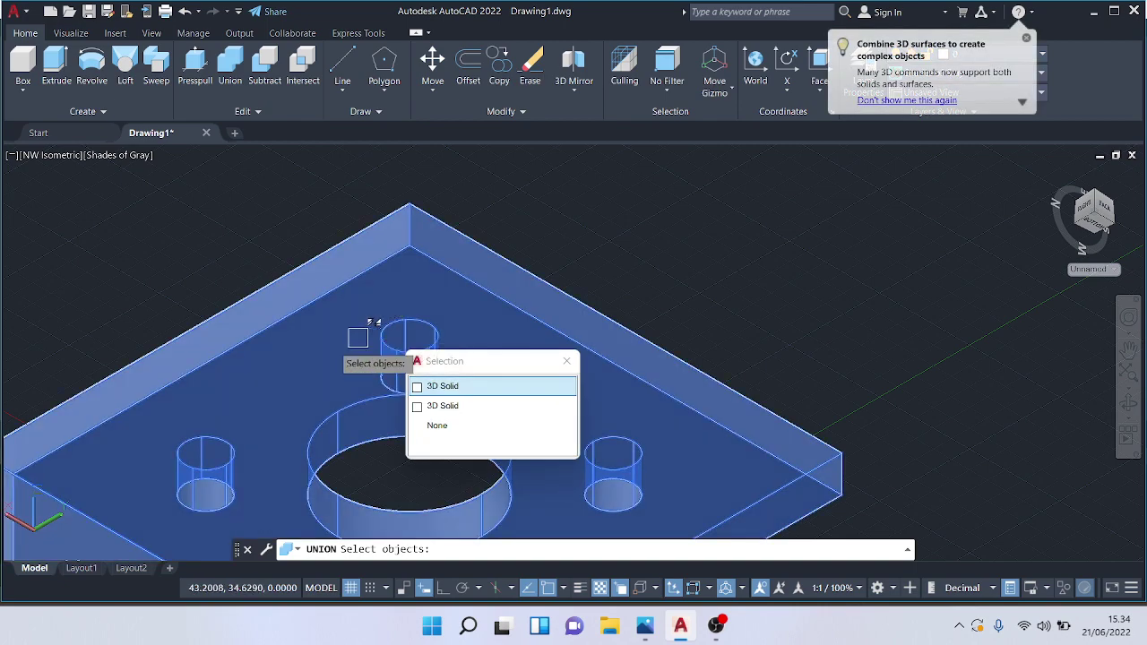
click(265, 362)
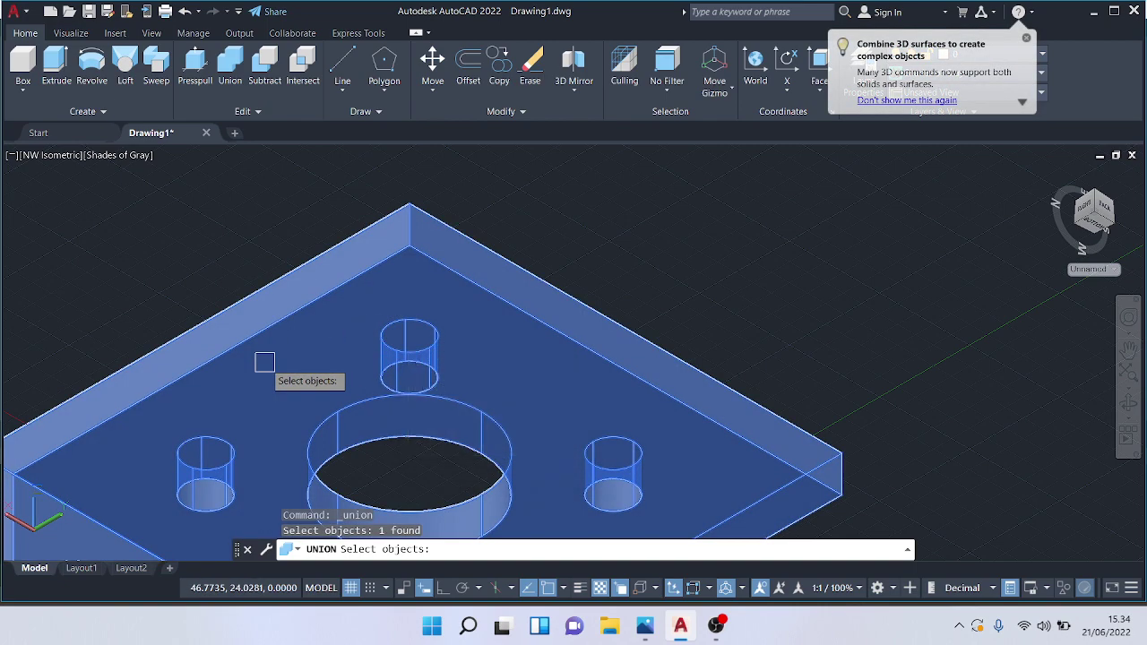
key(Return)
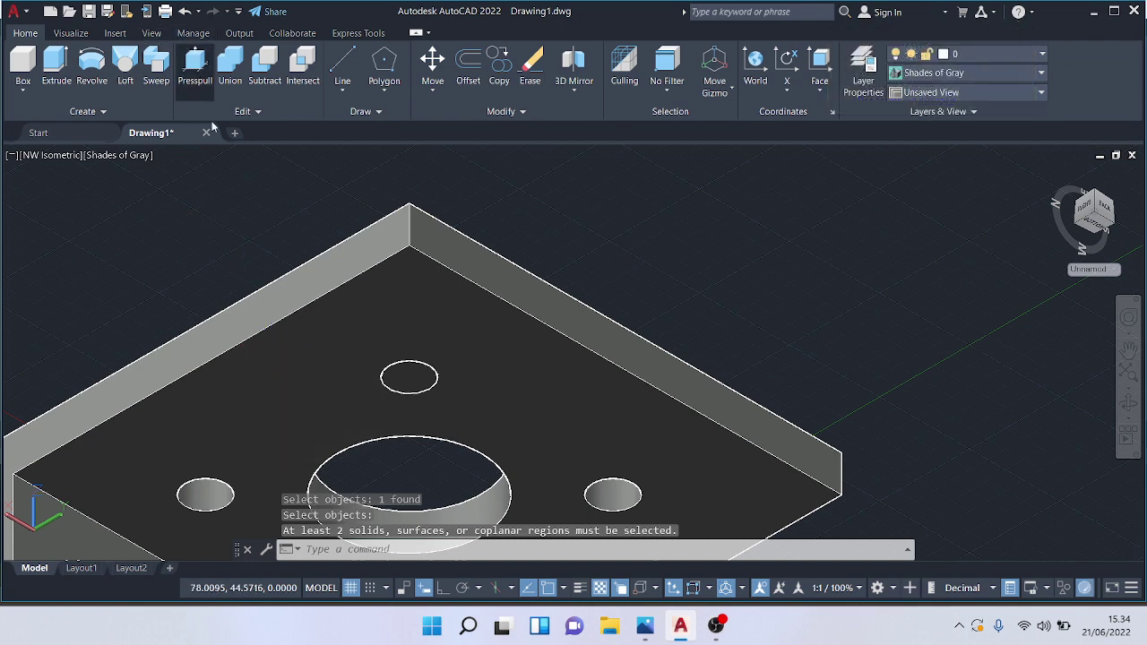
Step: Presspull the rear 5.6-diameter circle upward through the plate into a short cylinder
click(195, 67)
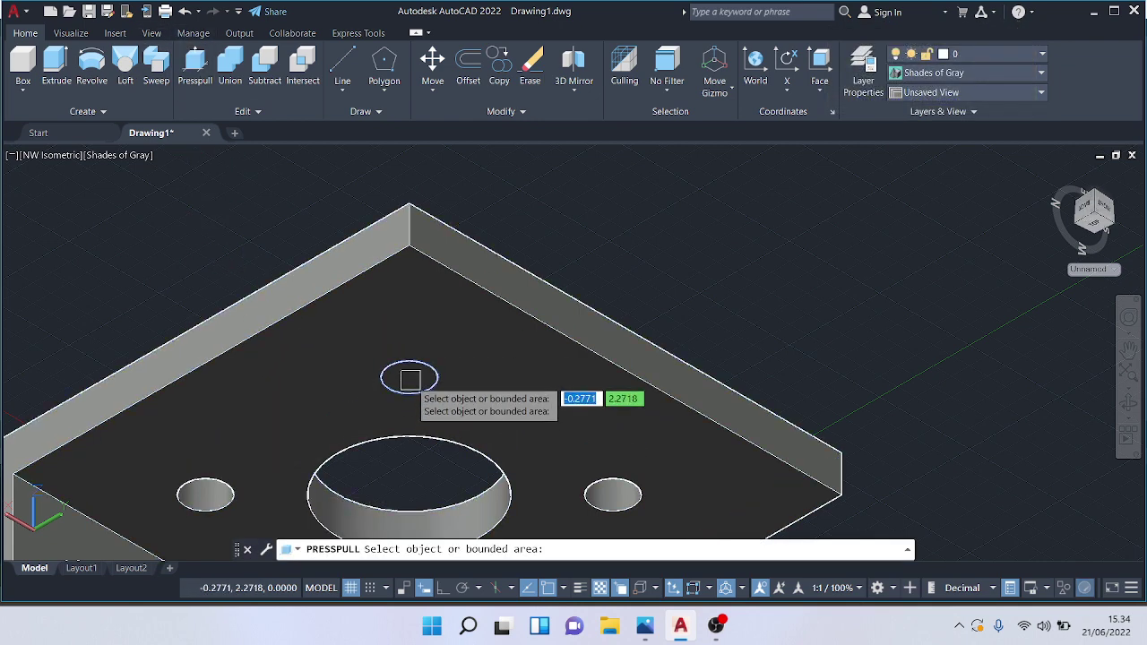
click(410, 381)
click(403, 264)
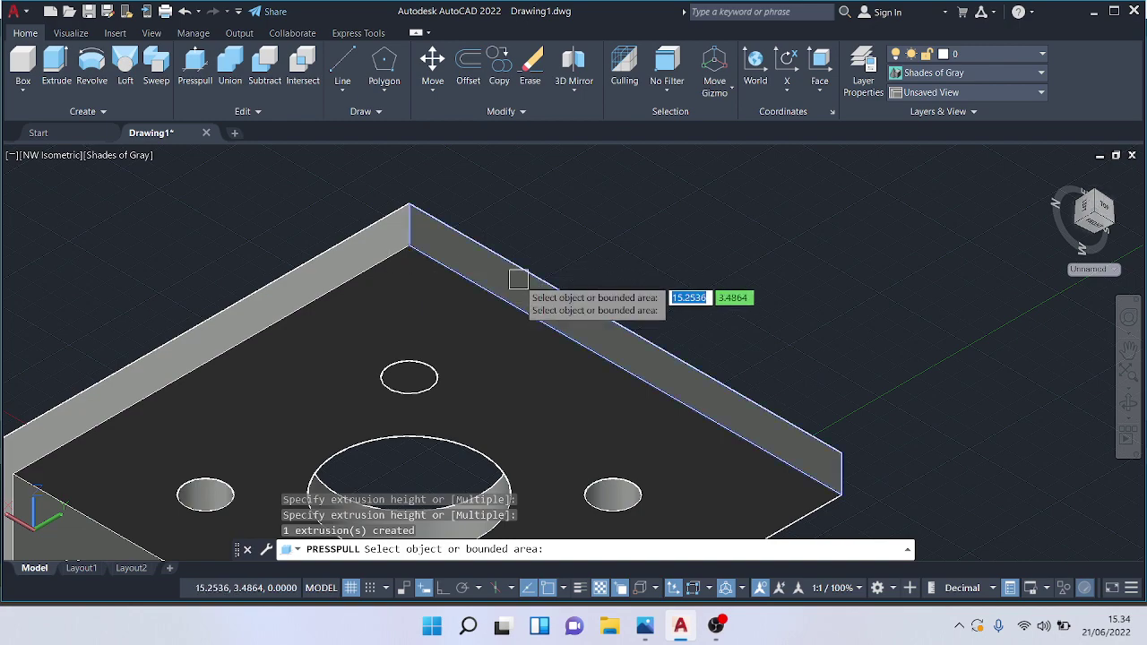
Step: In the NE isometric view, subtract the short cylinder protruding from the plate to open the last 5.6-diameter hole
scroll(518, 279, down, 2)
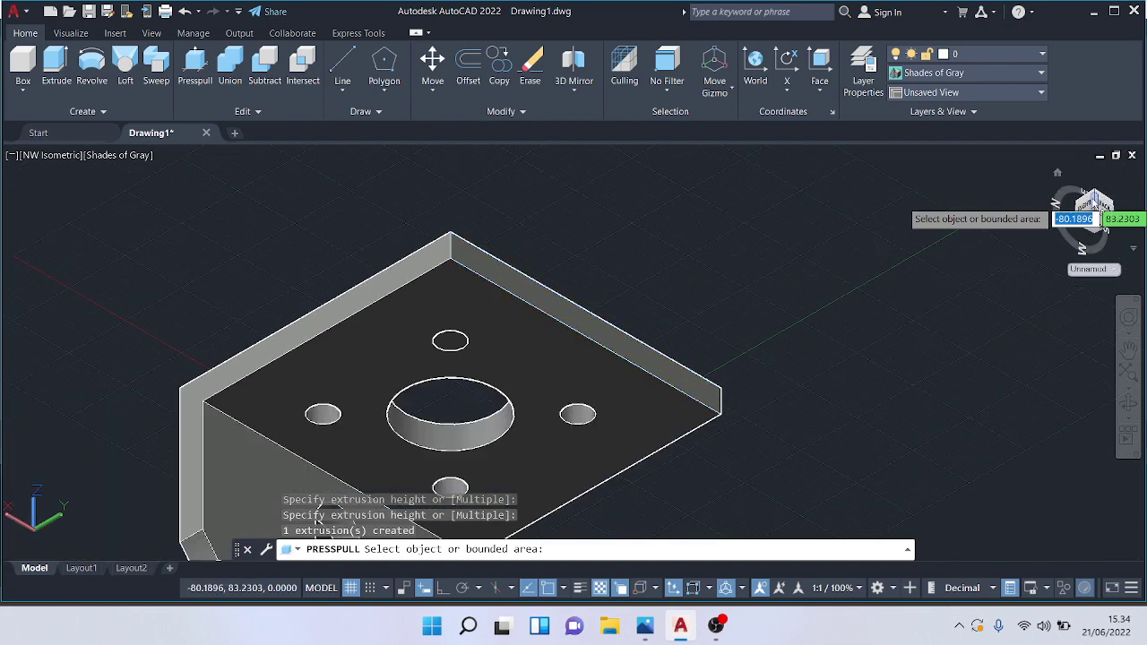
drag(1087, 208, 1095, 188)
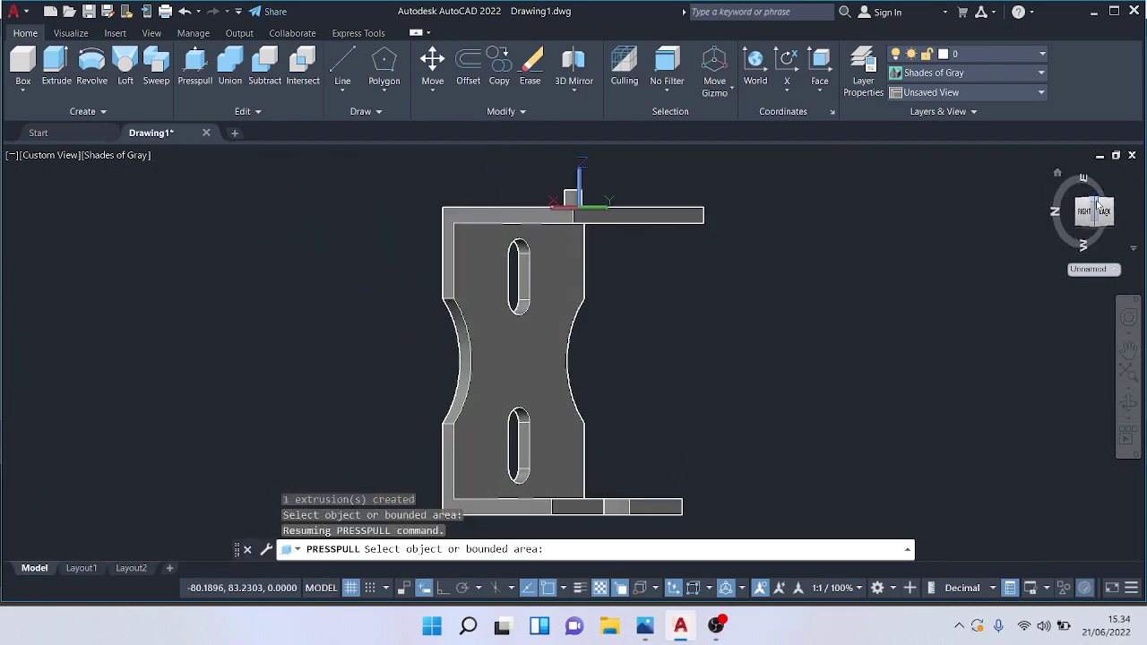
click(1099, 206)
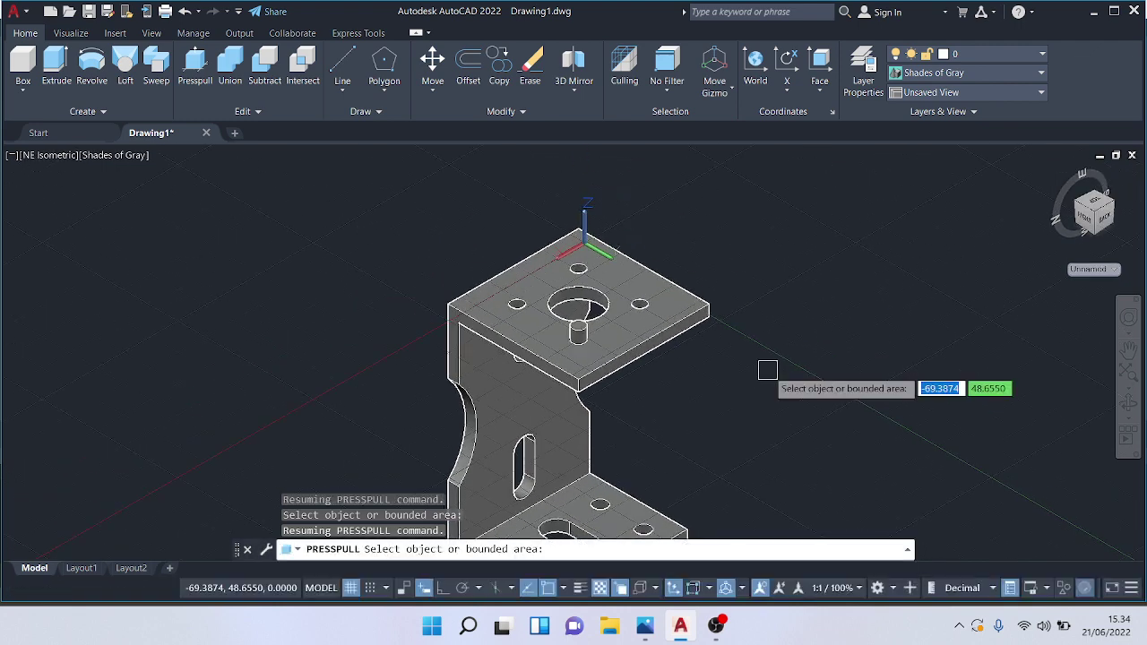
scroll(767, 370, up, 3)
middle_drag(635, 376, 525, 374)
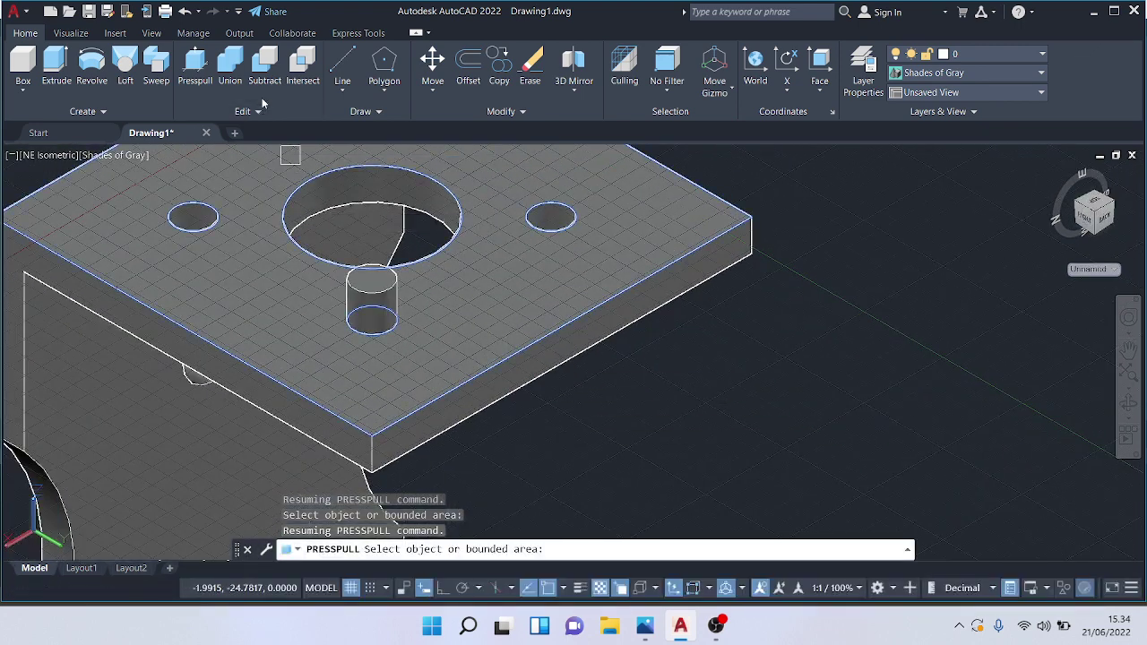
click(266, 68)
click(237, 300)
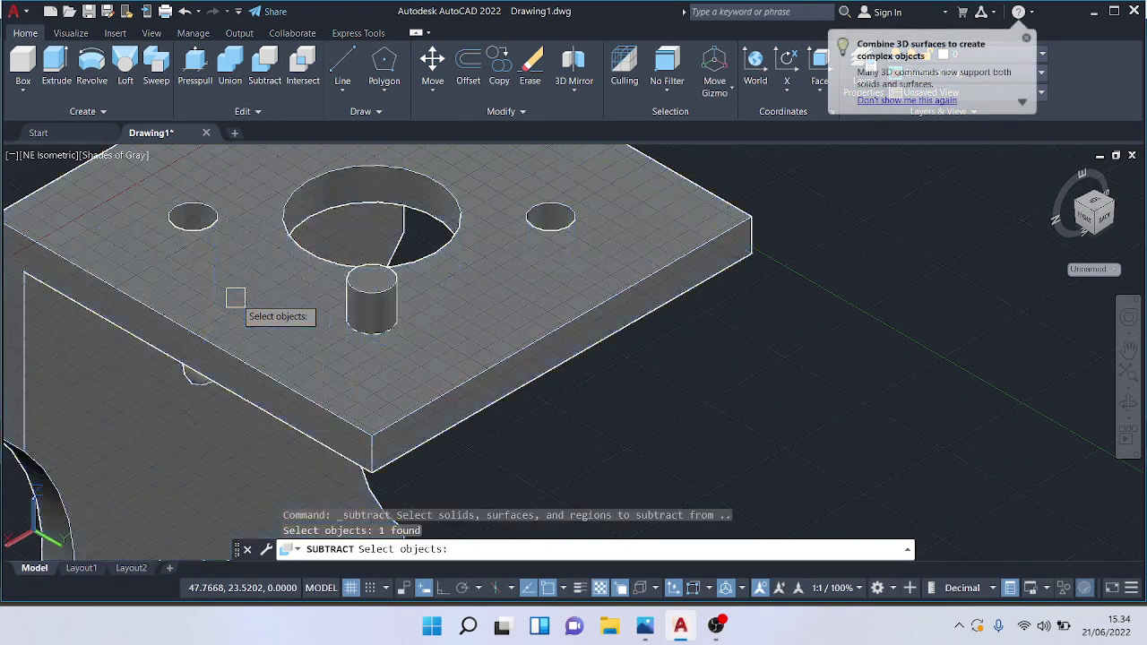
key(Return)
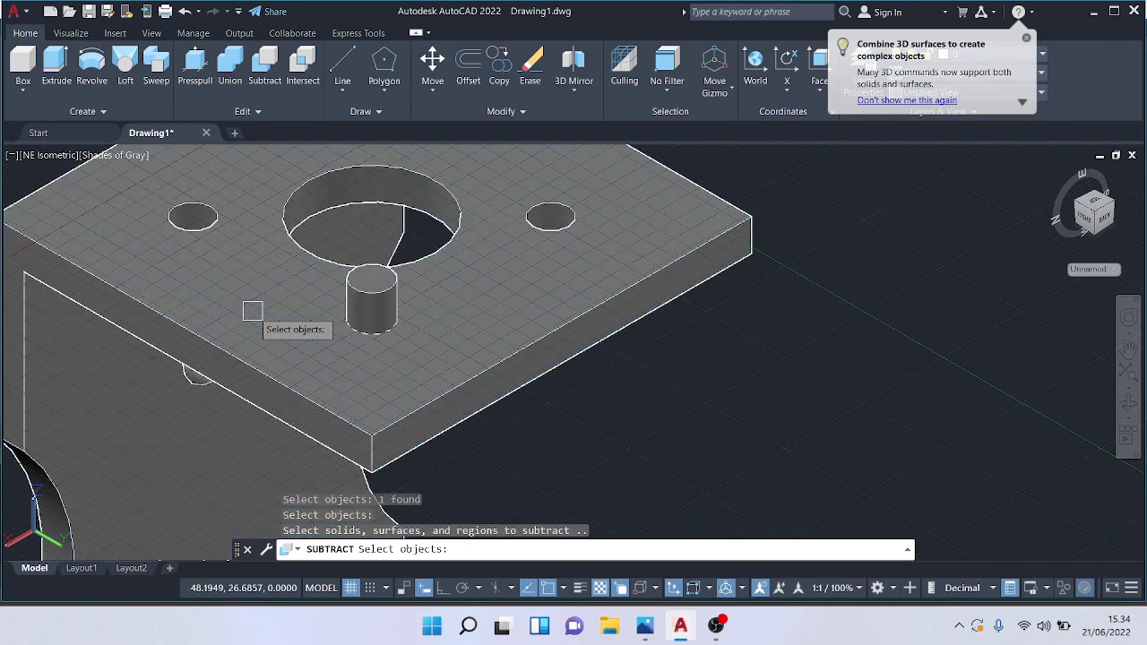
click(389, 297)
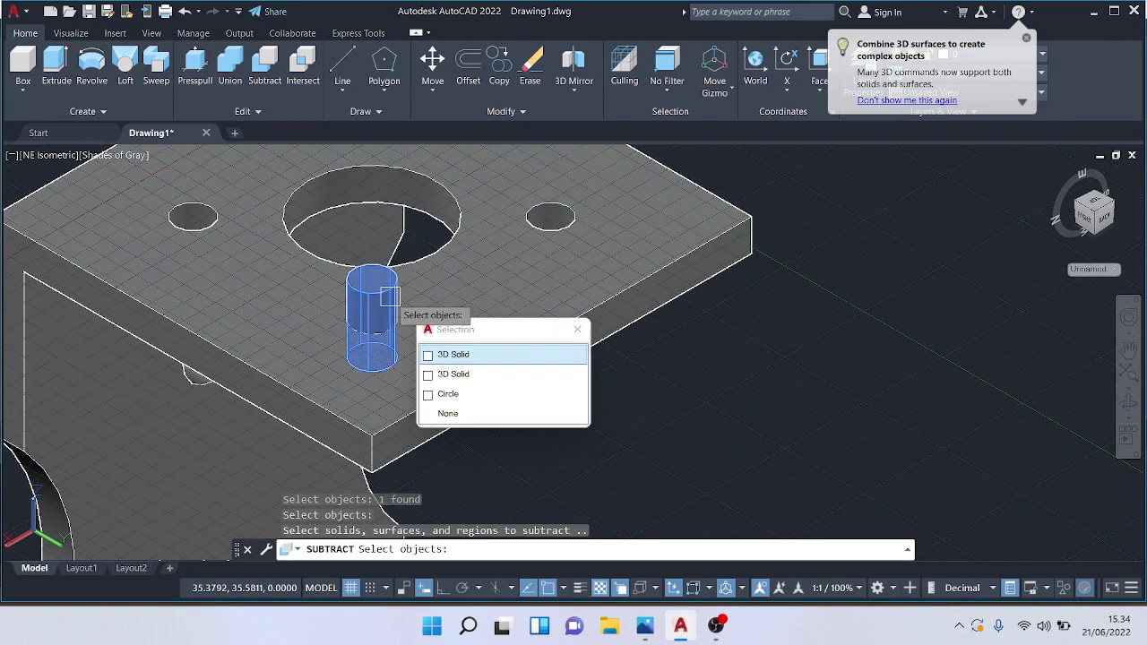
key(Return)
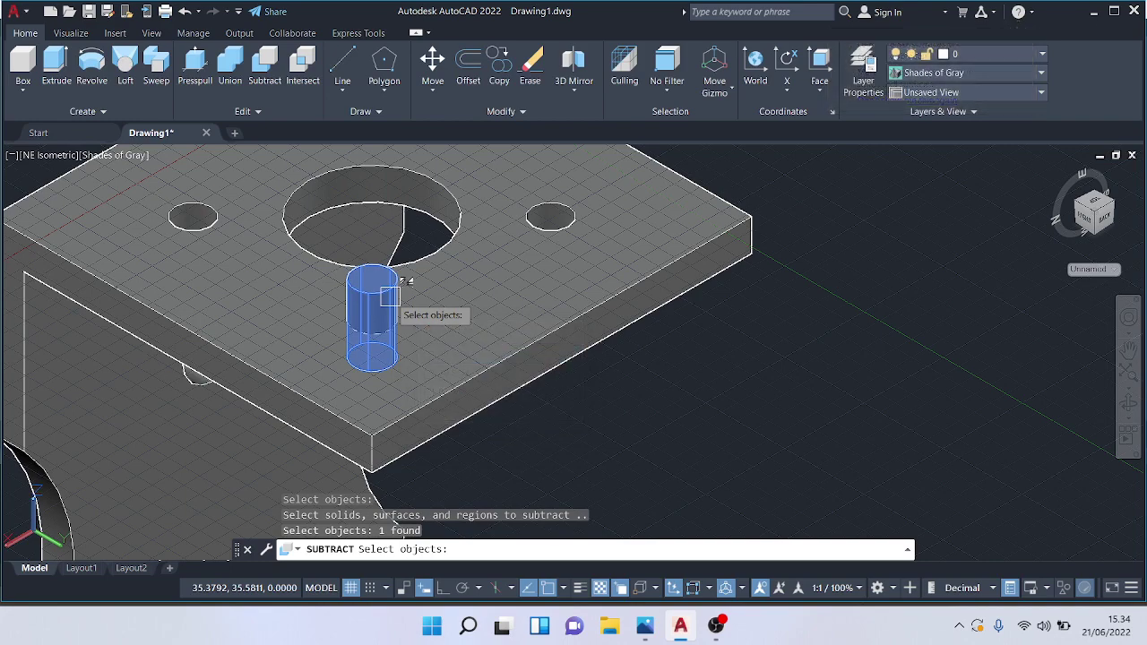
key(Return)
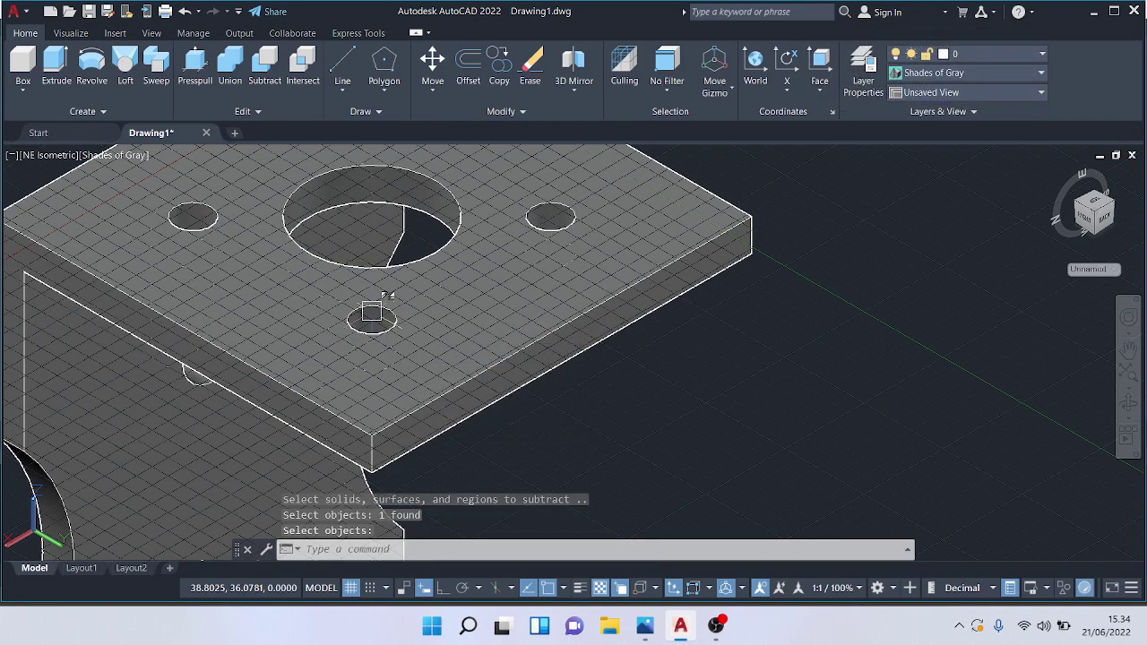
Step: Look at the finished hole pattern in the top view and rotate that view by a quarter turn
scroll(681, 367, down, 2)
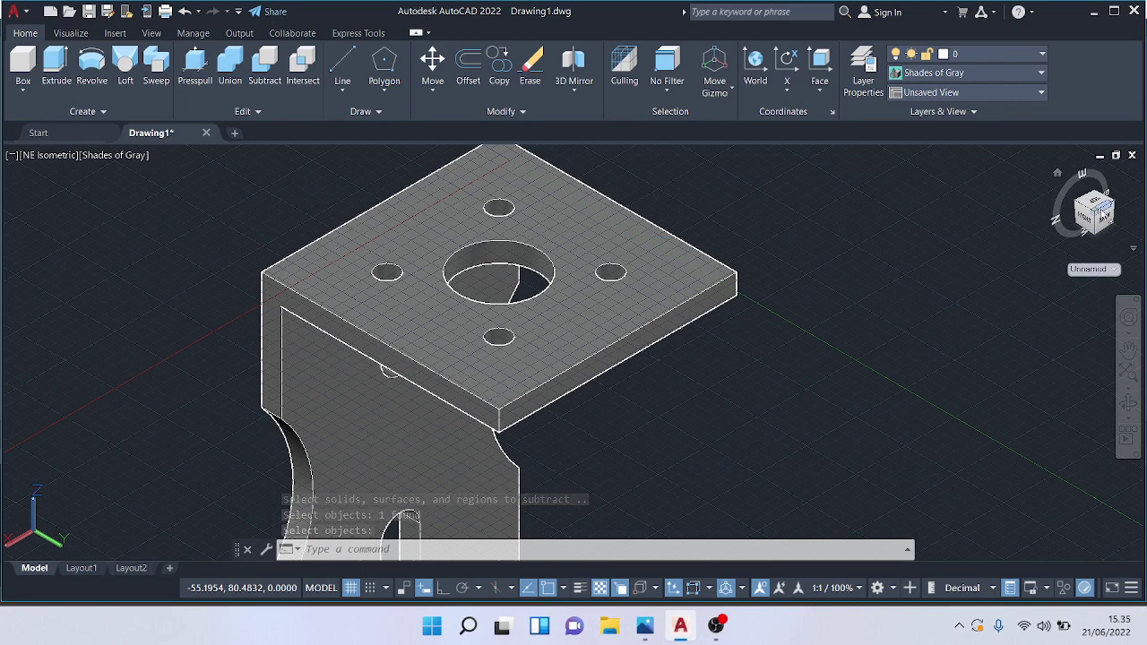
click(1103, 212)
click(1105, 210)
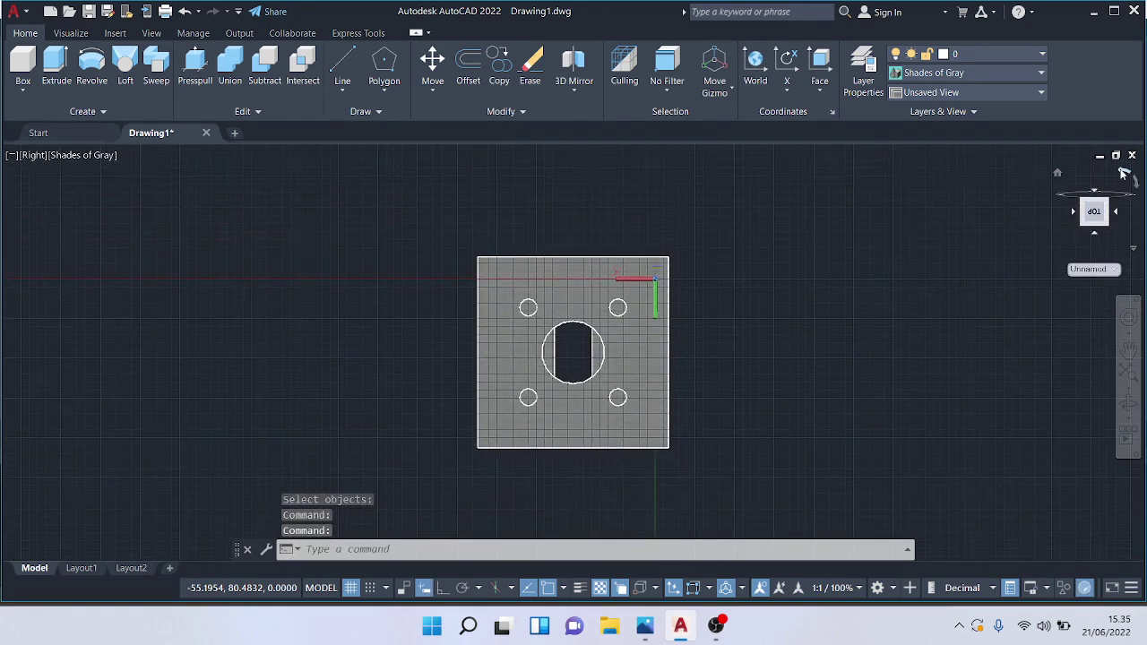
click(1124, 173)
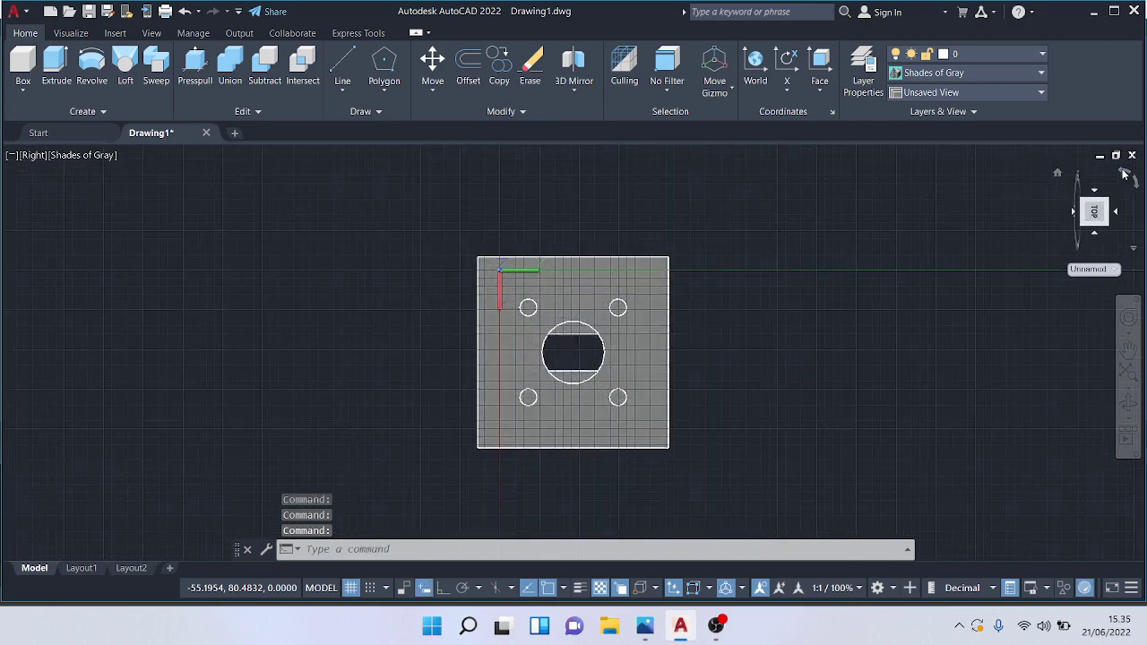